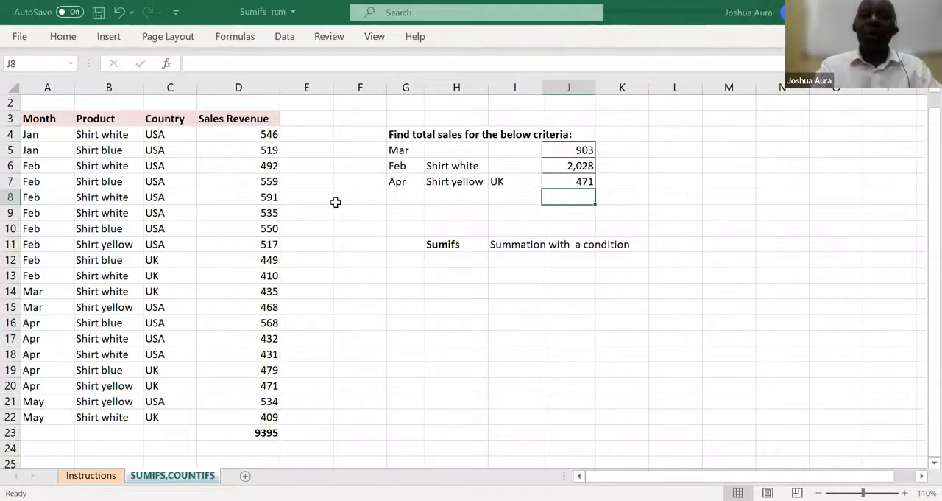
Start a new SUMIFS formula in J7 with the sales revenue range D4:D22 as the sum range
click(571, 181)
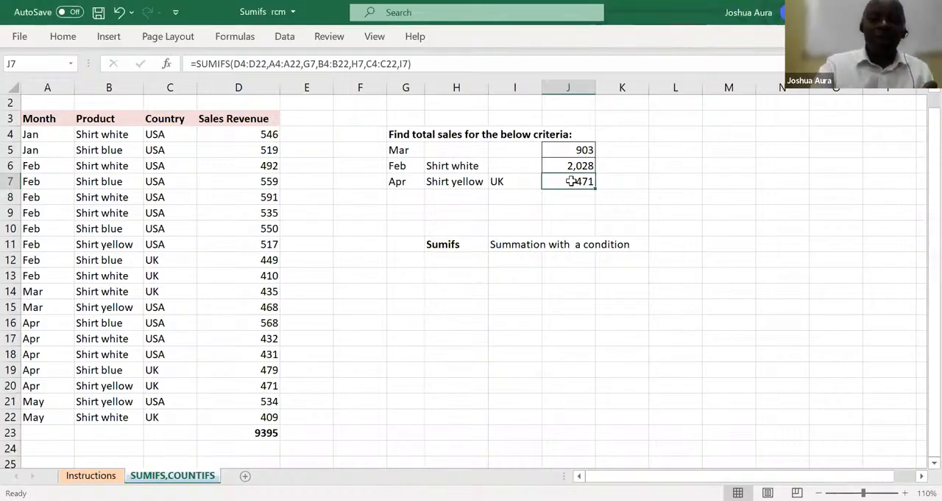
text(=)
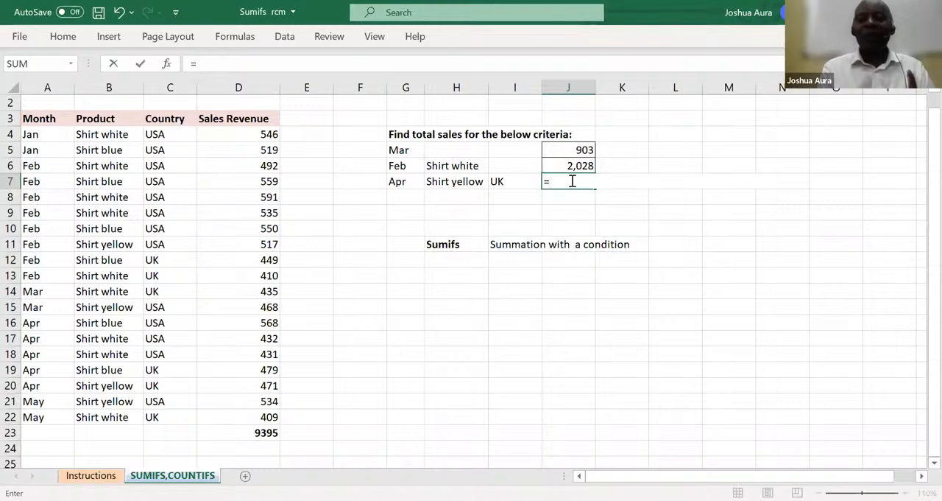
text(s)
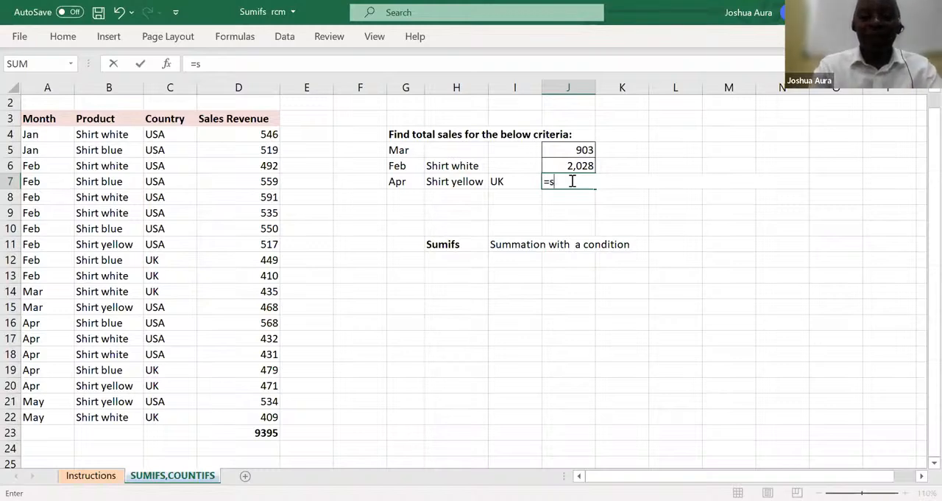
text(umif)
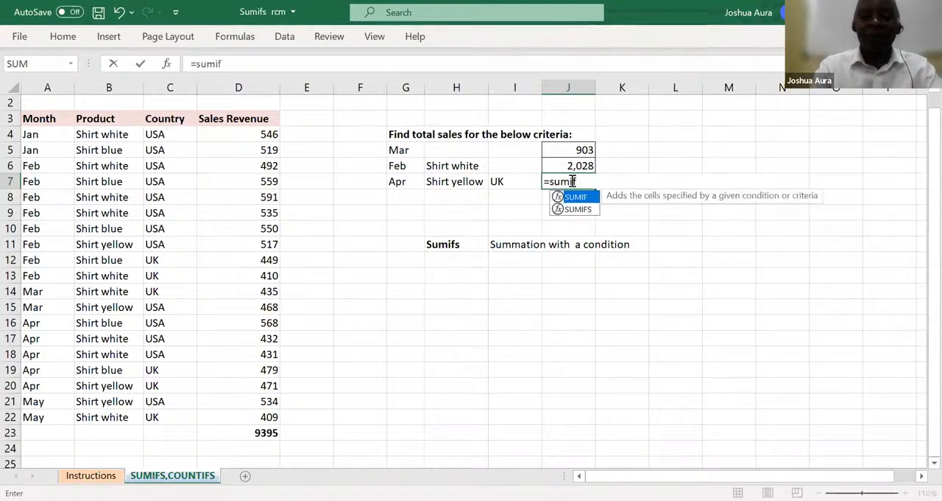
key(Down)
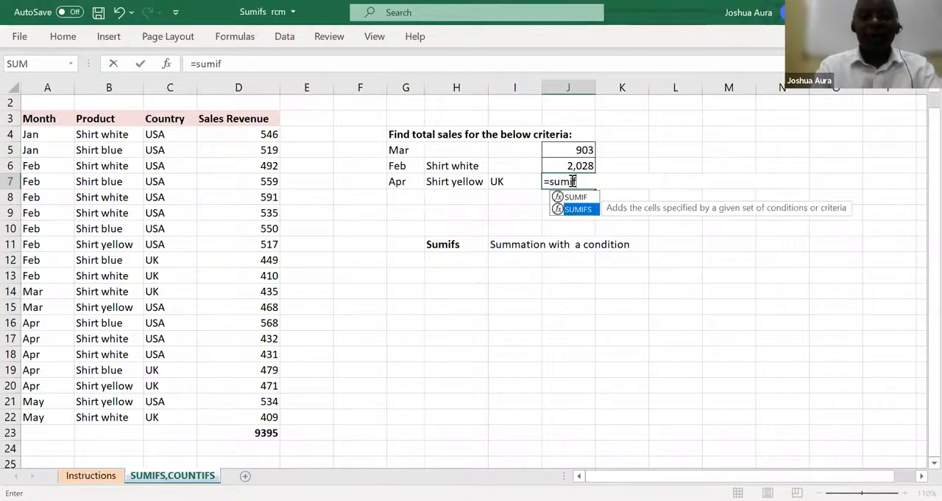
key(Tab)
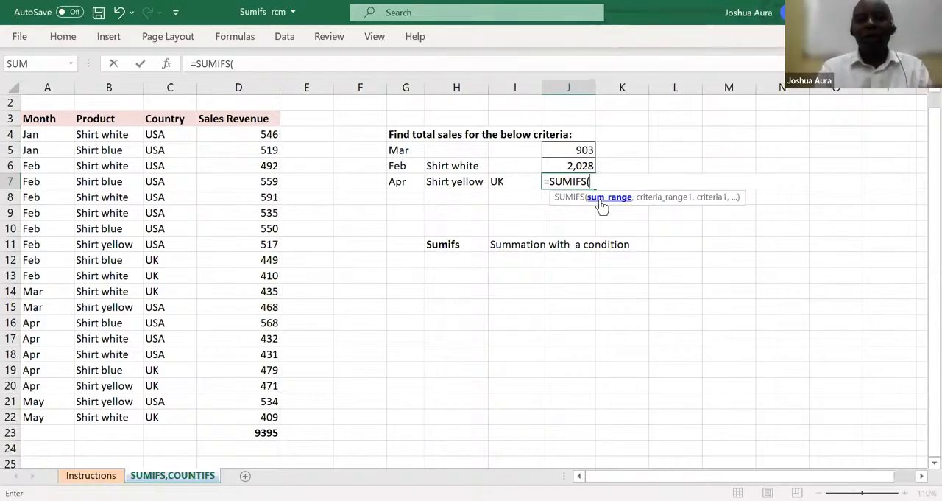
click(270, 133)
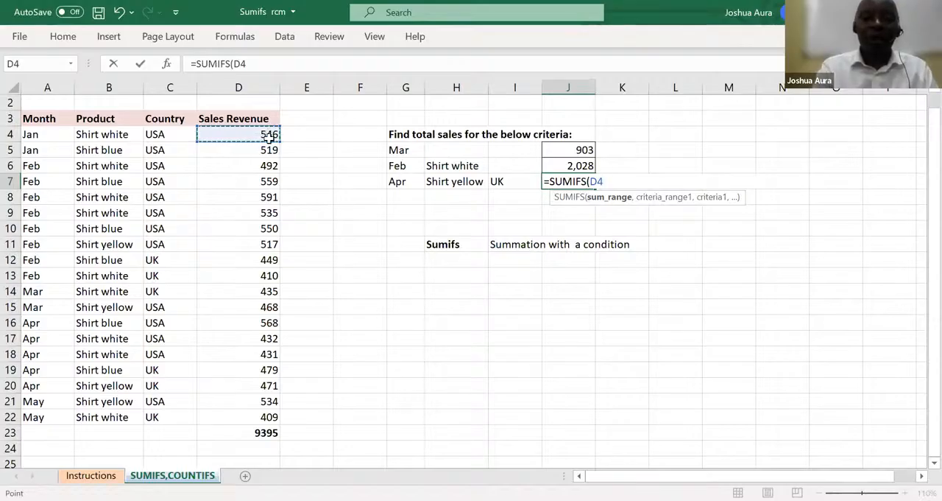
shift+click(252, 422)
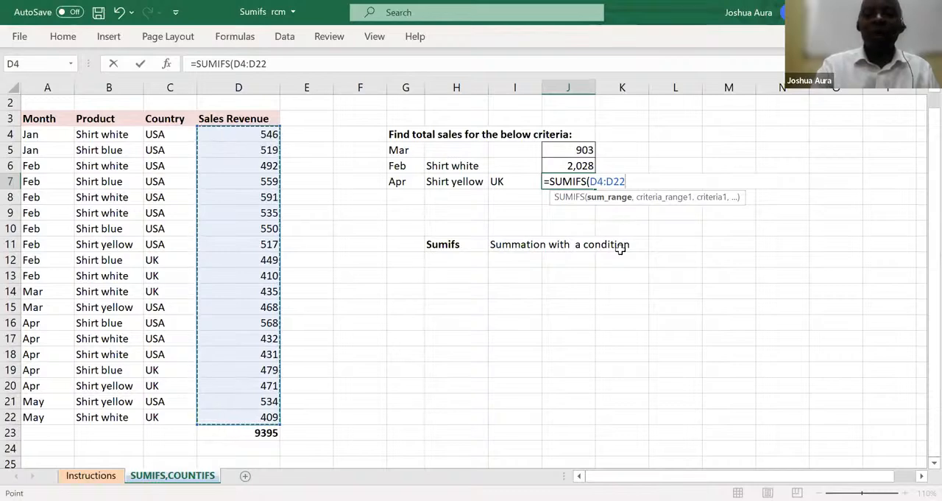
text(,)
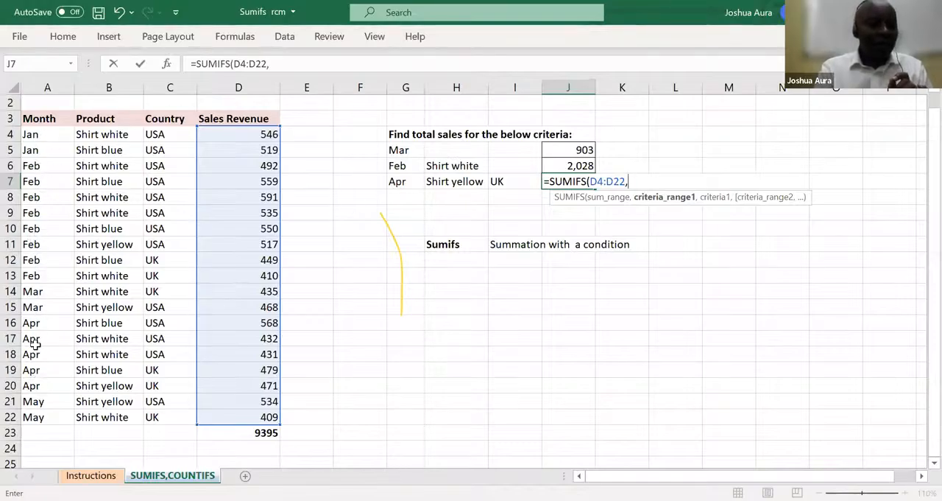
Add the month condition to the SUMIFS formula, using A4:A22 as criteria range and G7 as criterion
click(36, 135)
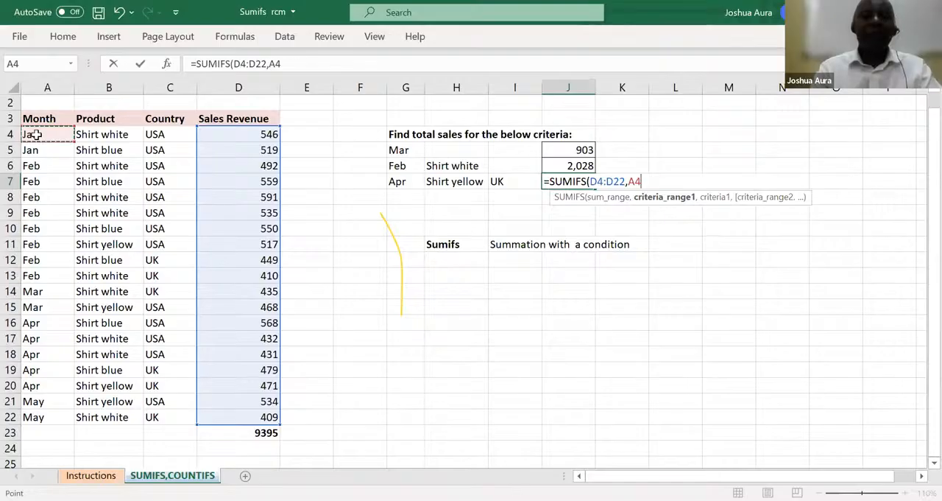
key(ctrl+shift+Down)
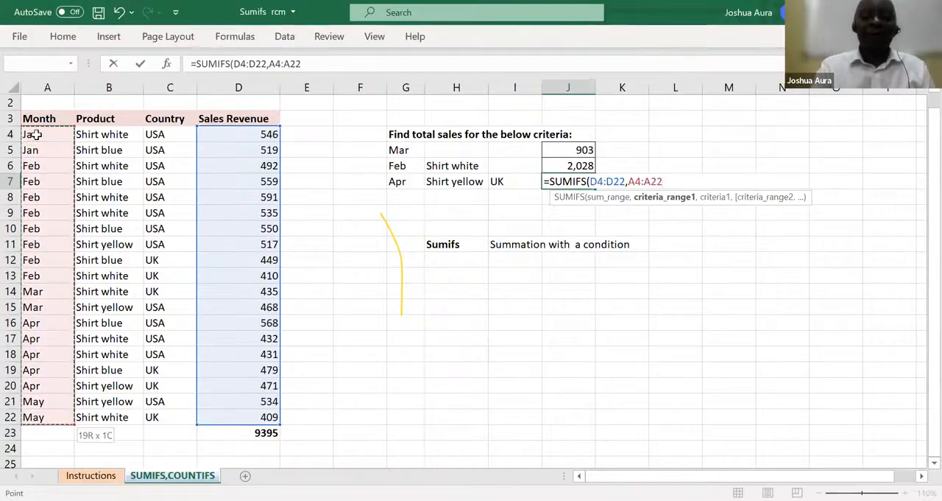
text(,)
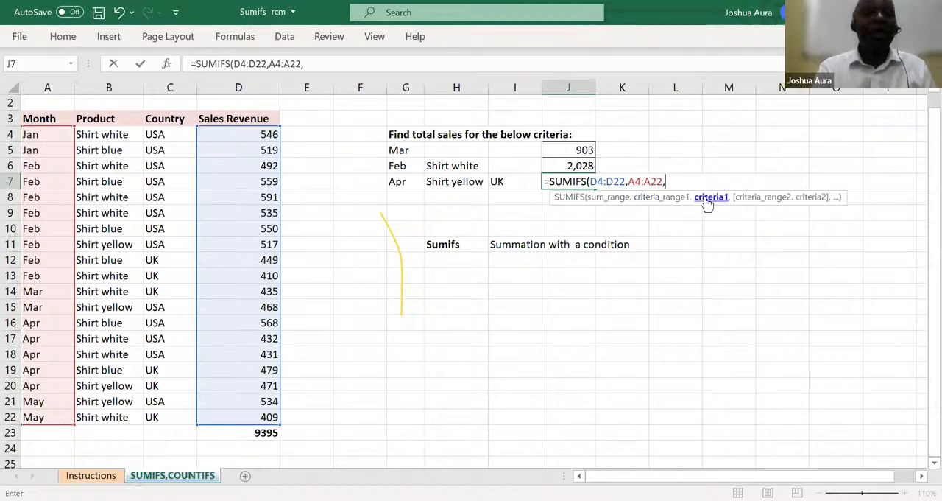
click(398, 182)
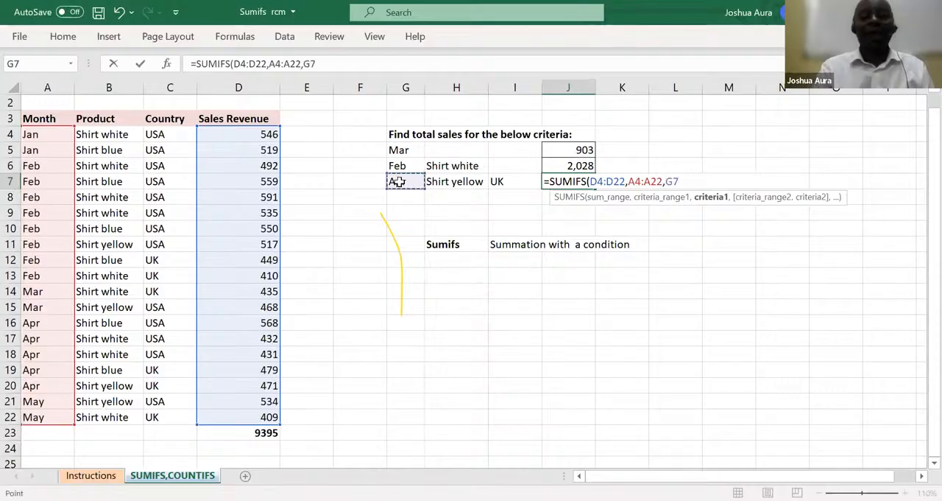
text(,)
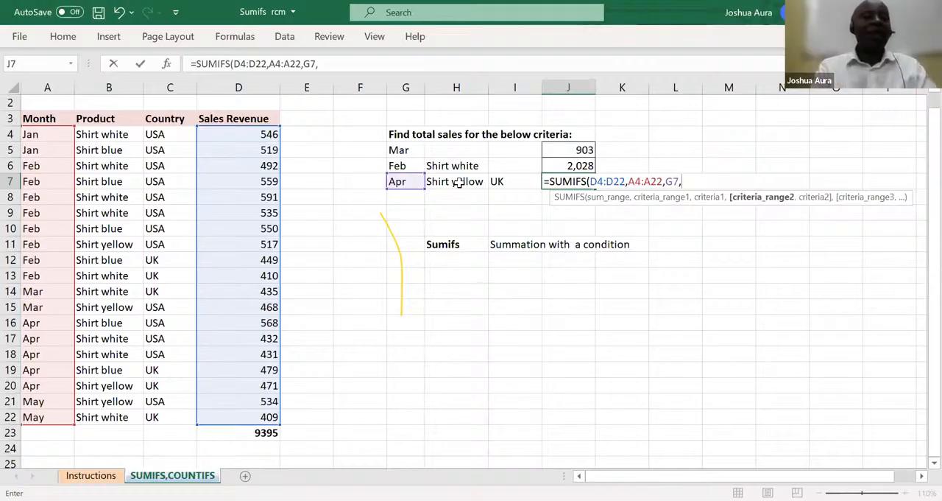
Add the product condition to the SUMIFS formula, with B4:B22 as criteria range and H7 as criterion
click(108, 135)
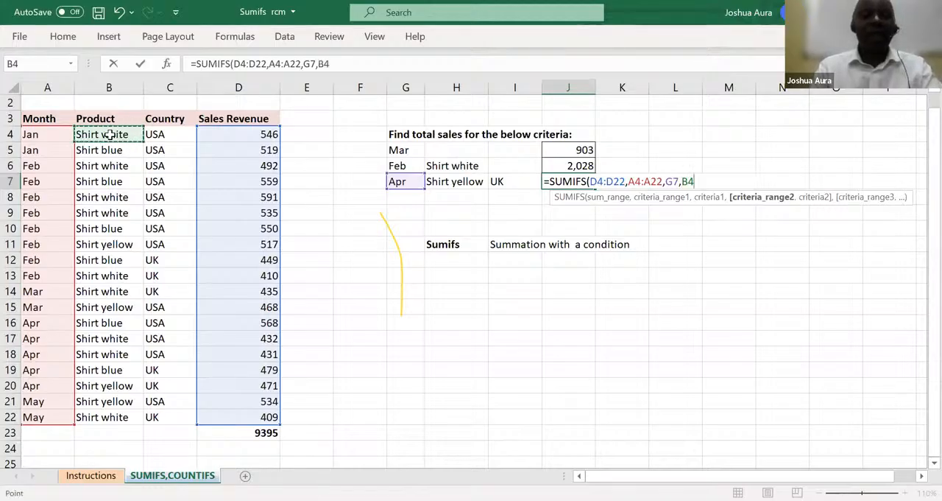
key(ctrl+shift+Down)
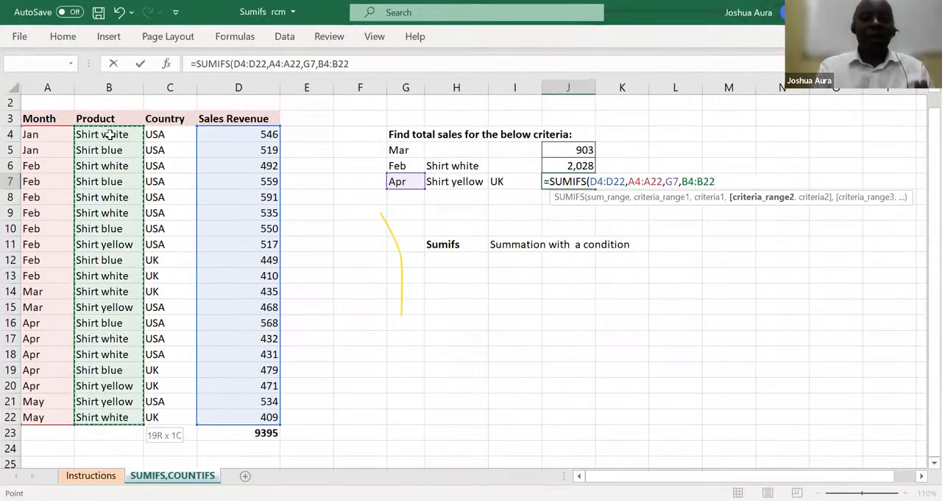
text(,)
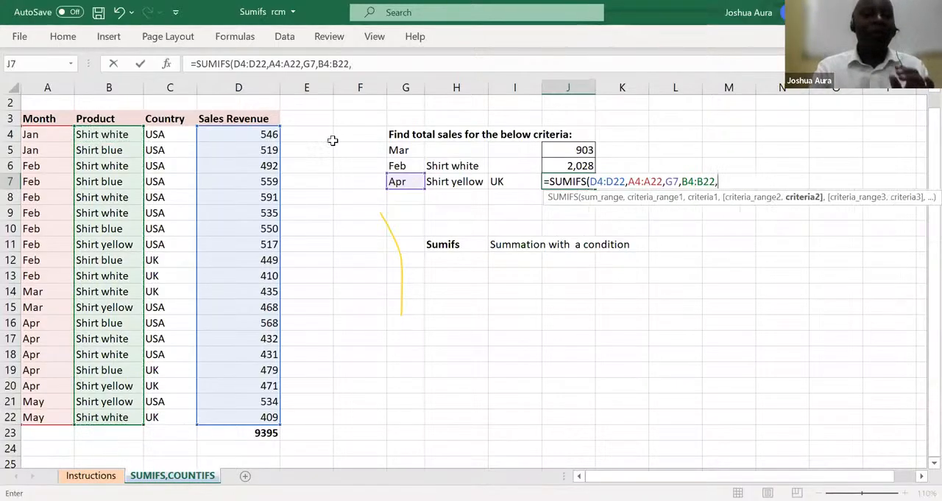
click(444, 183)
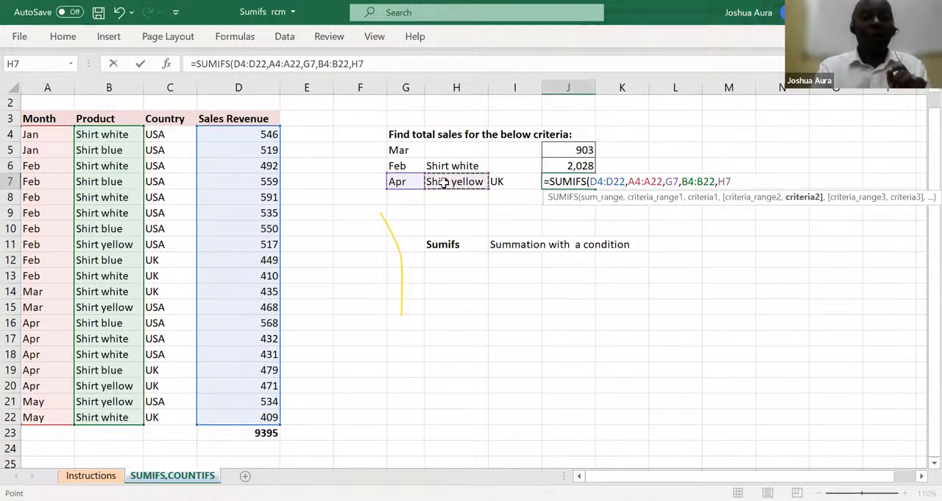
text(,)
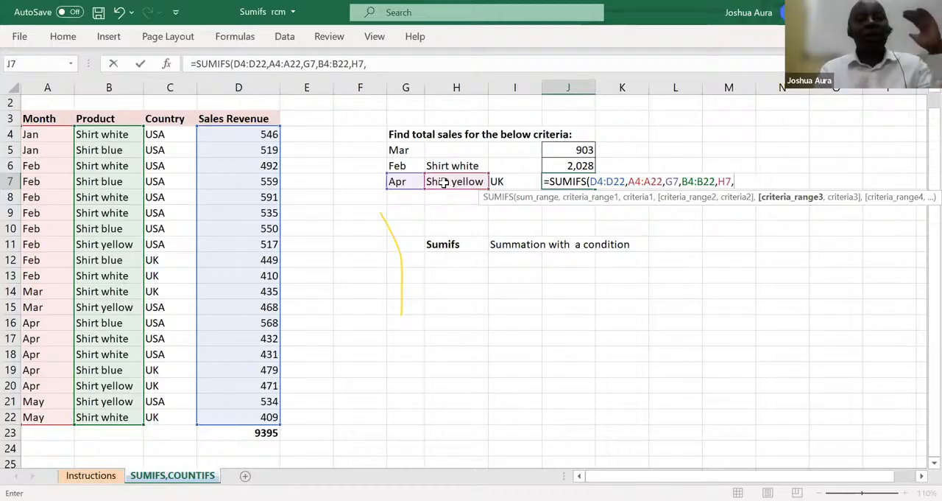
Add the country condition with range C4:C22 and criterion I7, and complete the SUMIFS formula in J7
click(166, 134)
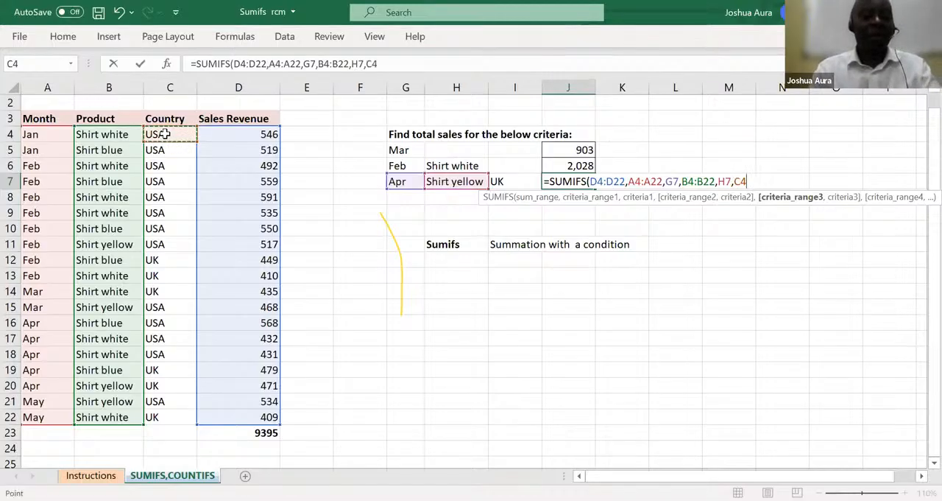
key(ctrl+shift+Down)
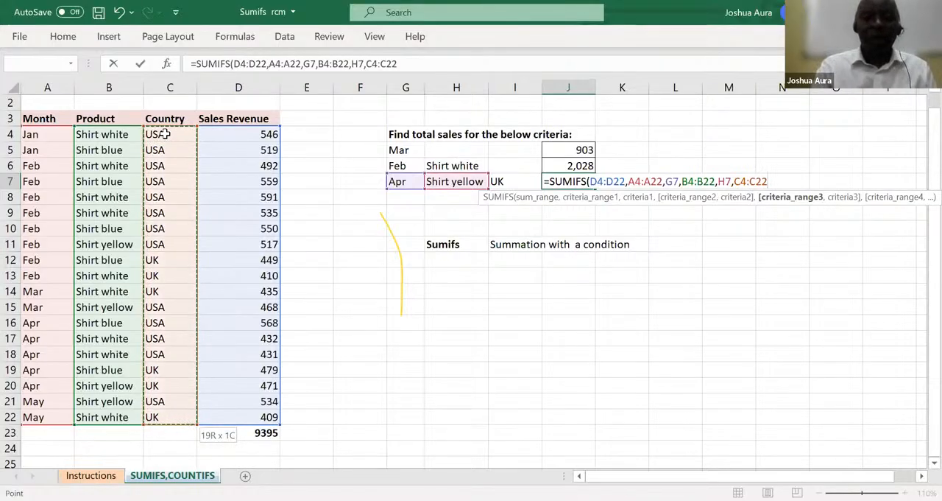
text(,)
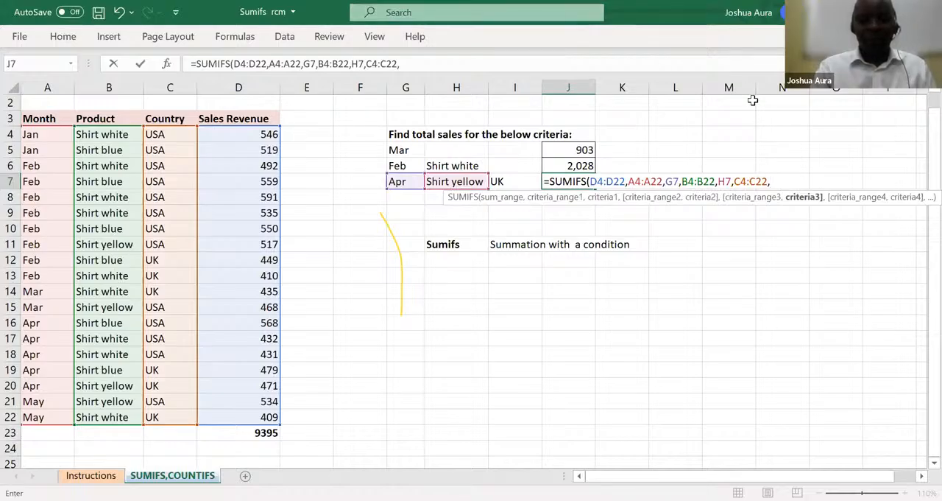
click(500, 184)
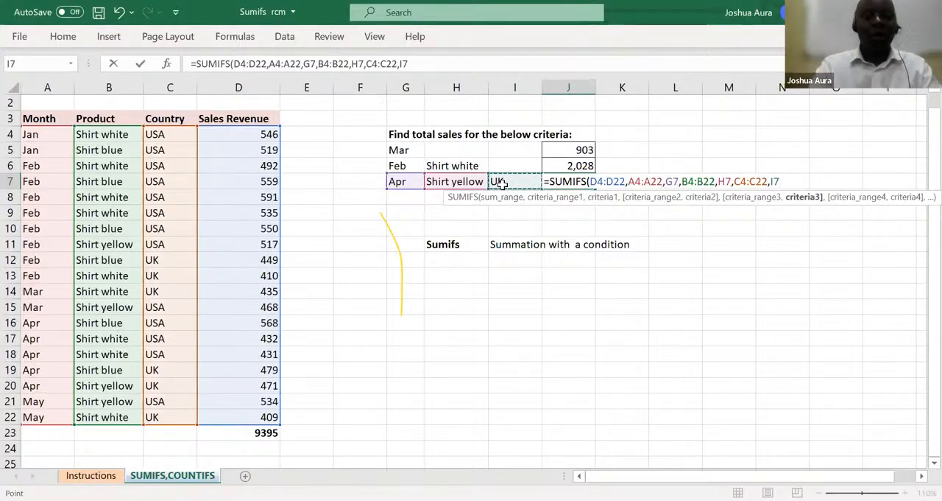
text())
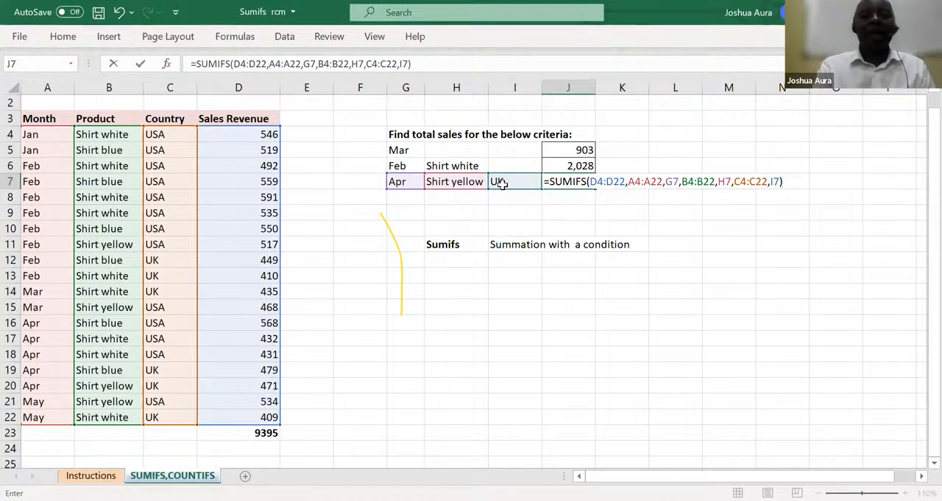
key(Return)
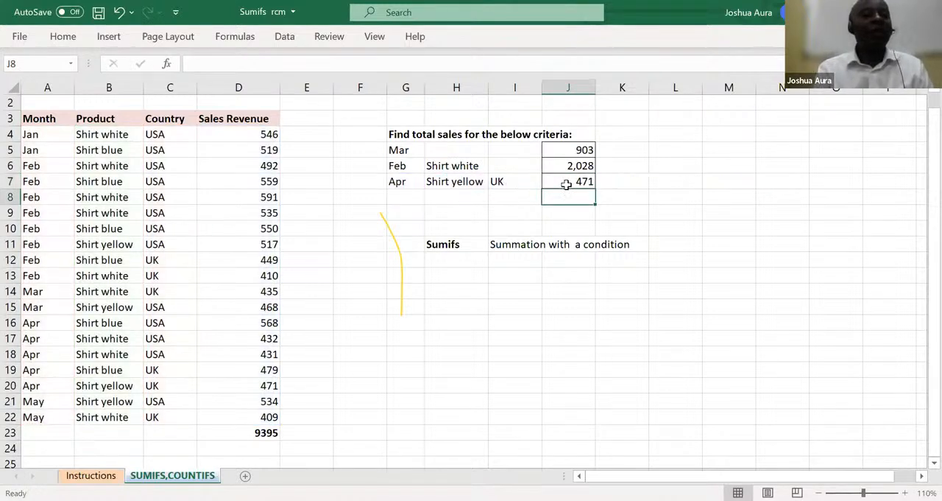
Change the country criterion in I7 to USA
click(501, 181)
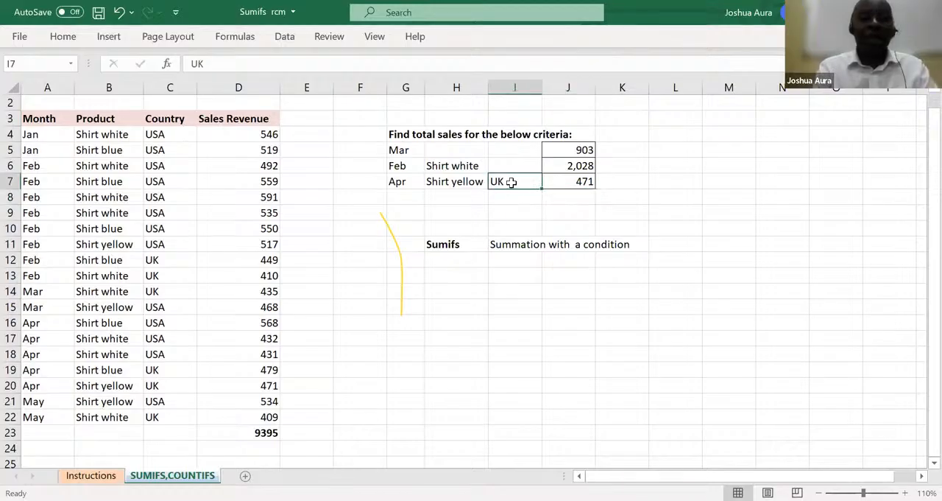
text(USA)
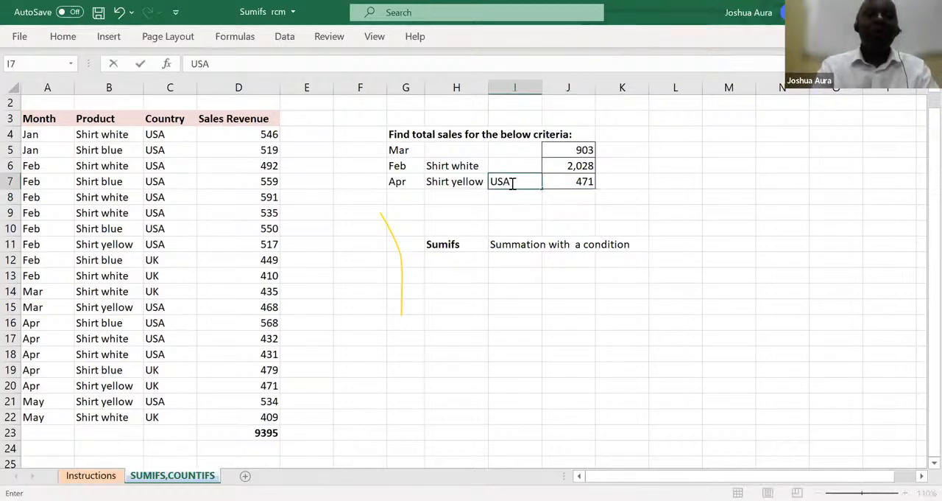
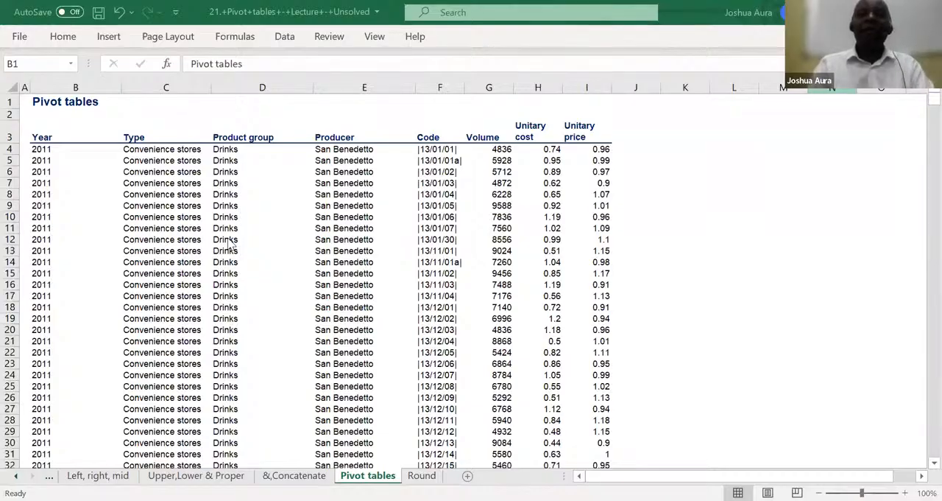
Check how far the data in the Type column extends down the sheet, starting from C4
click(175, 150)
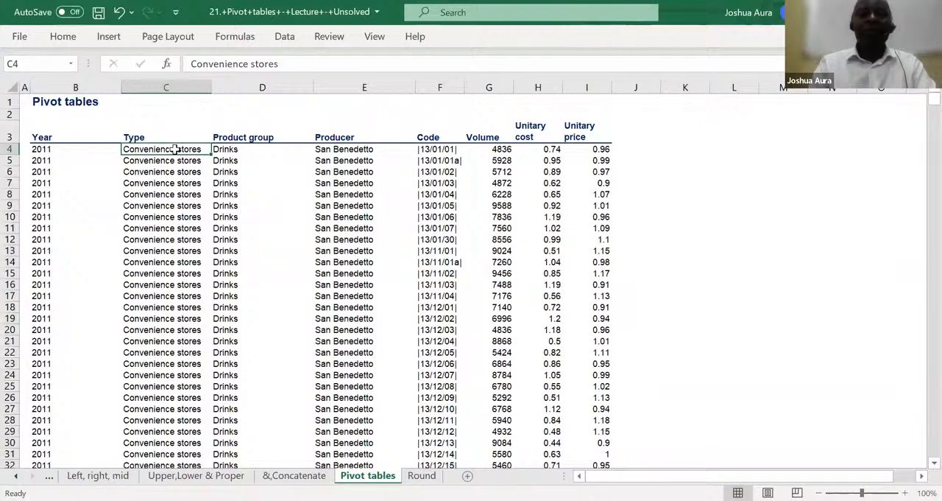
key(ctrl+shift+Down)
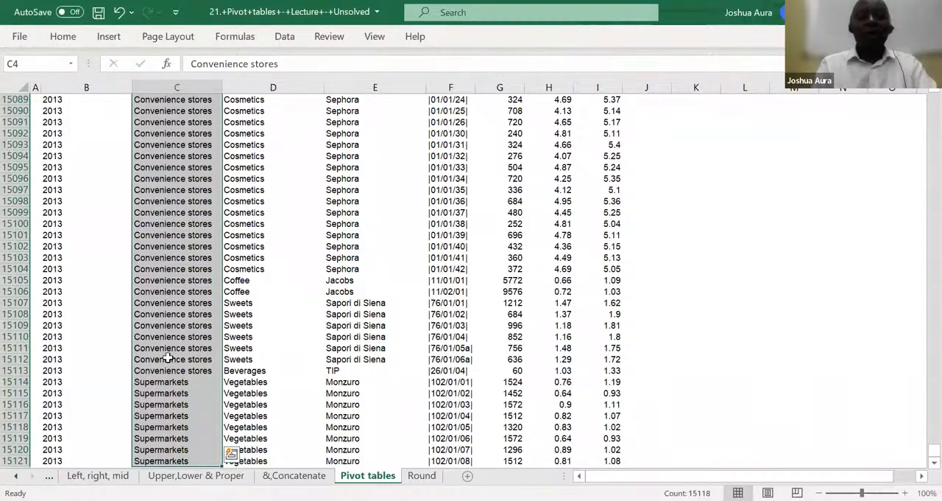
key(ctrl+shift+Up)
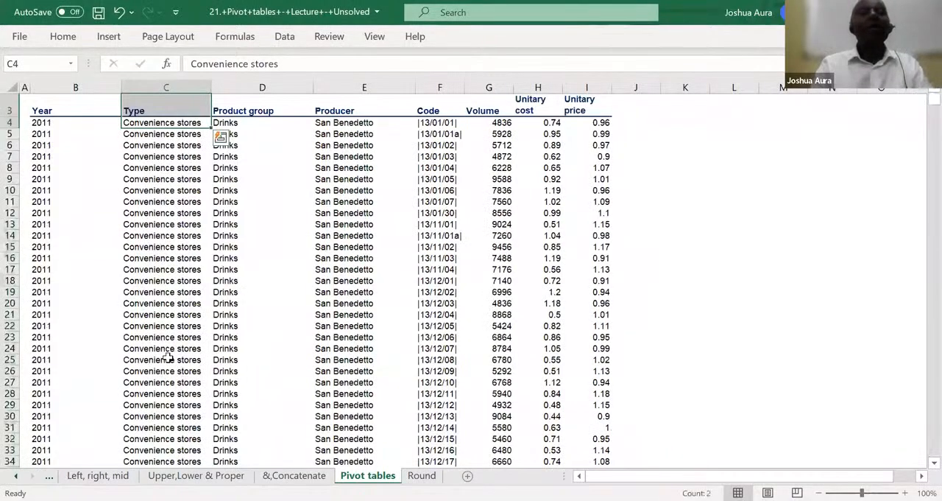
drag(168, 358, 175, 382)
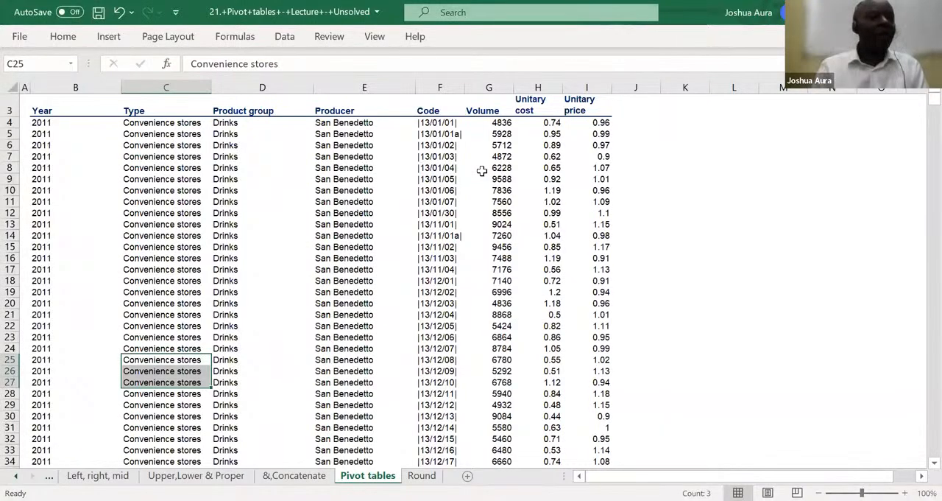
click(63, 37)
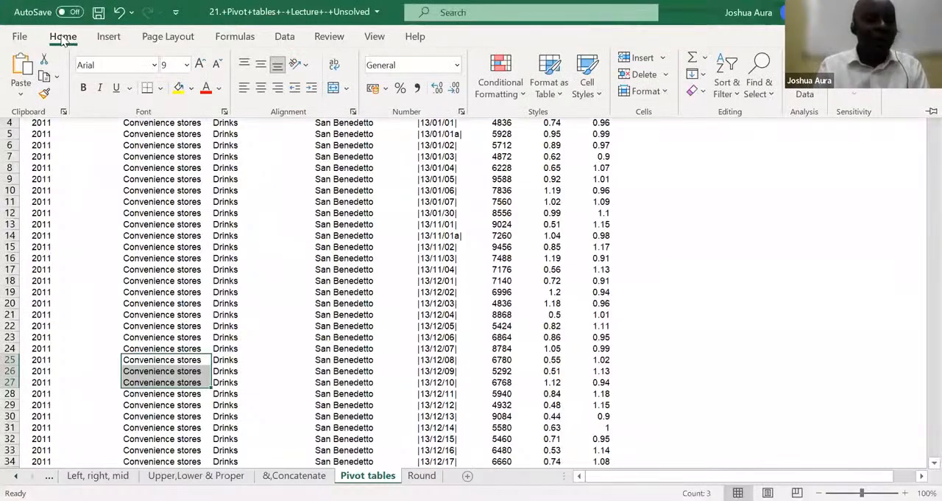
click(106, 38)
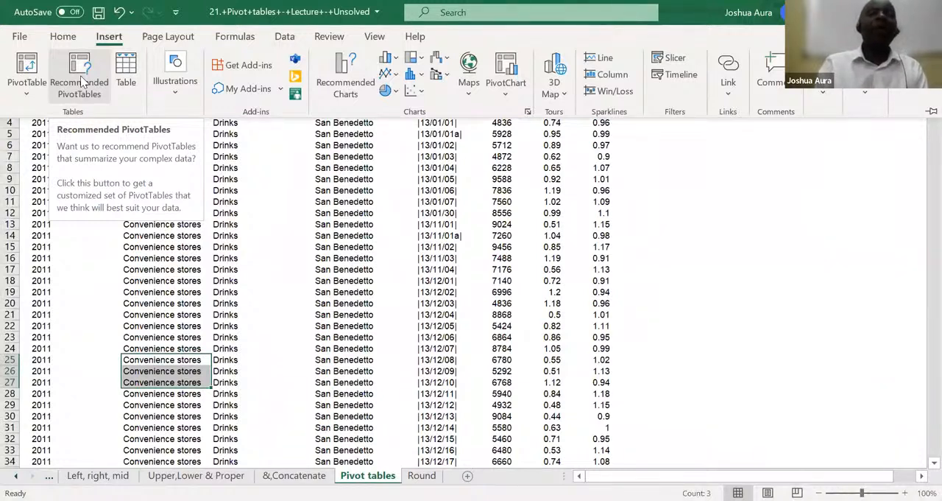
click(27, 66)
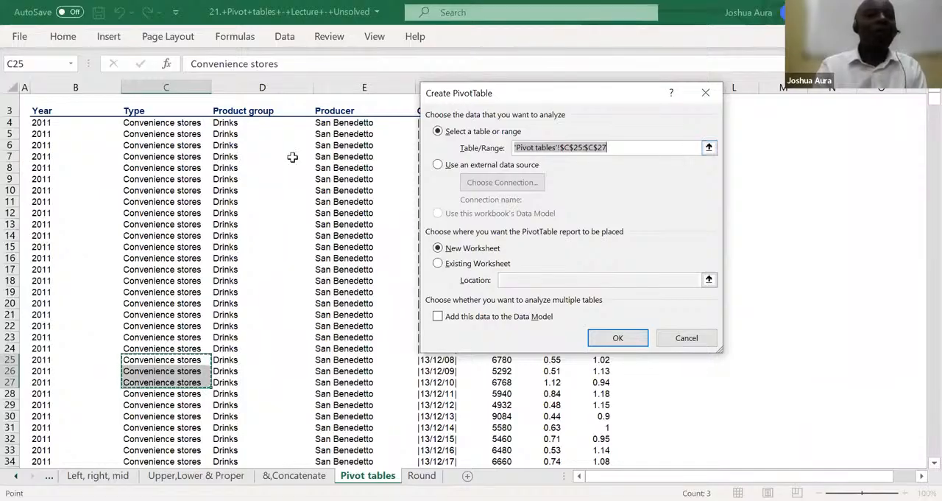
click(42, 112)
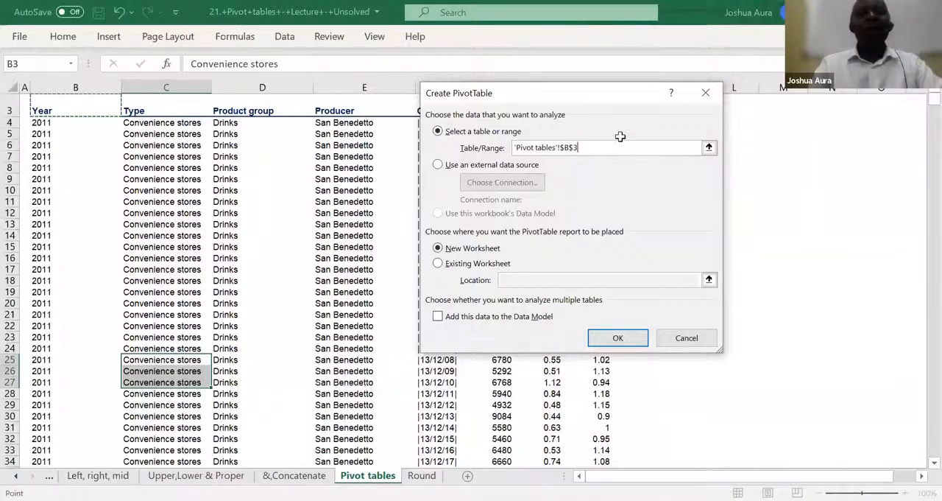
shift+click(590, 350)
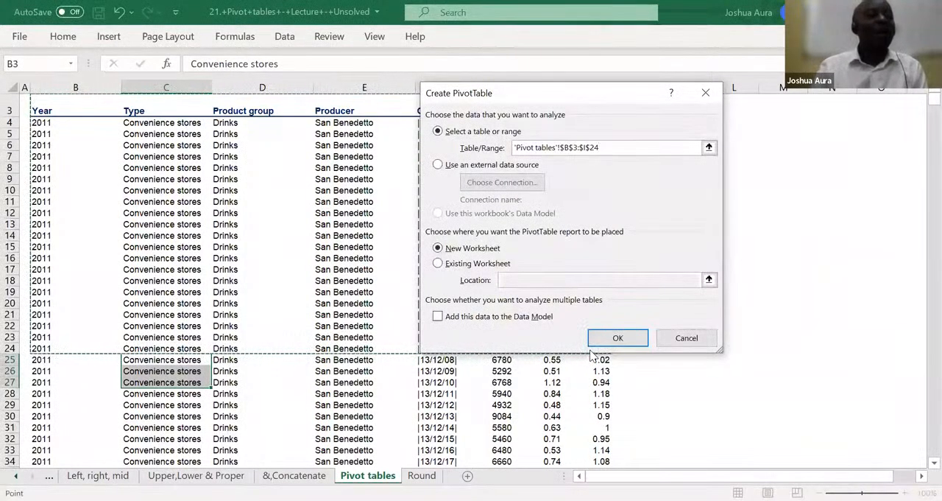
click(43, 111)
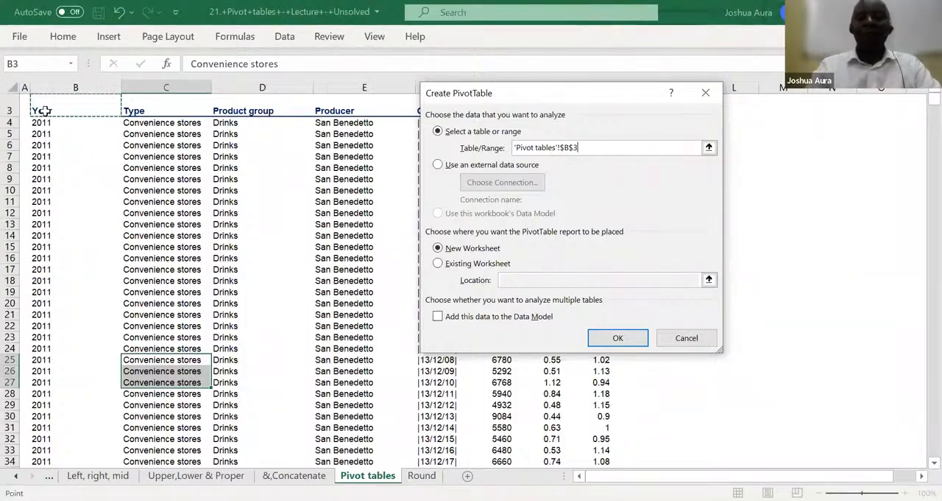
key(ctrl+shift+Right)
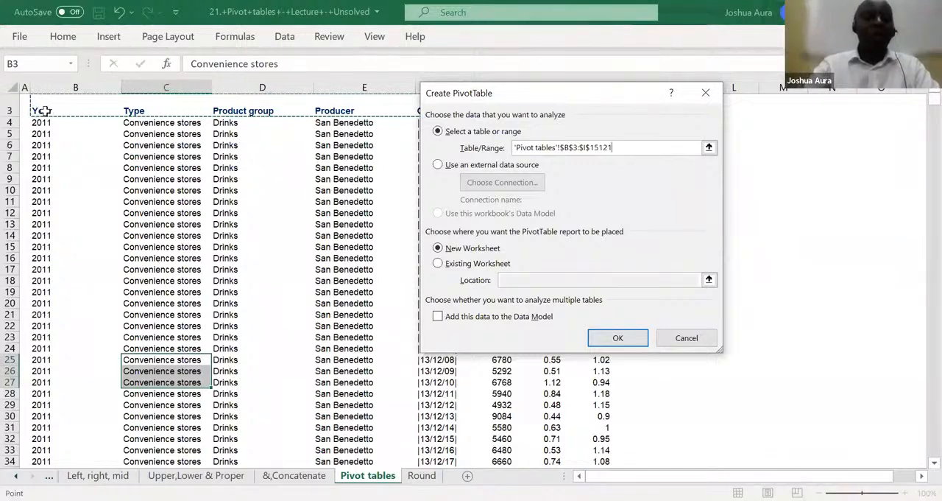
key(ctrl+shift+Down)
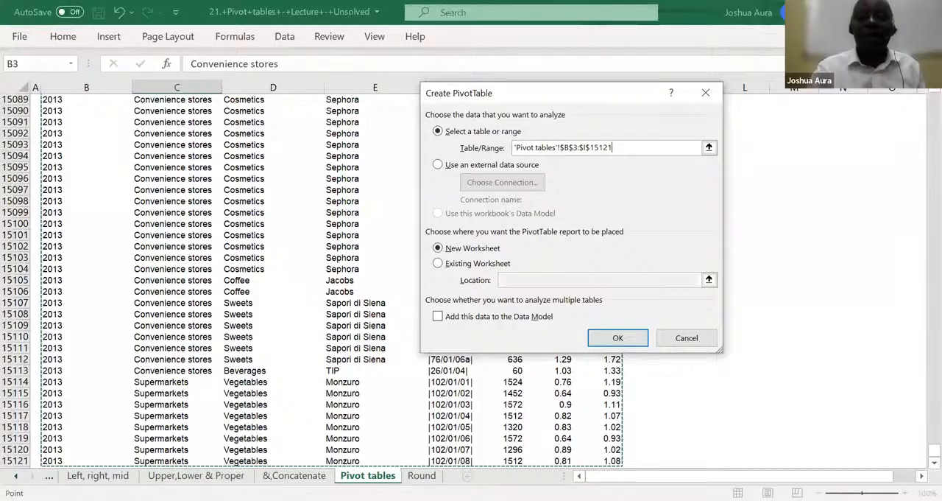
key(Return)
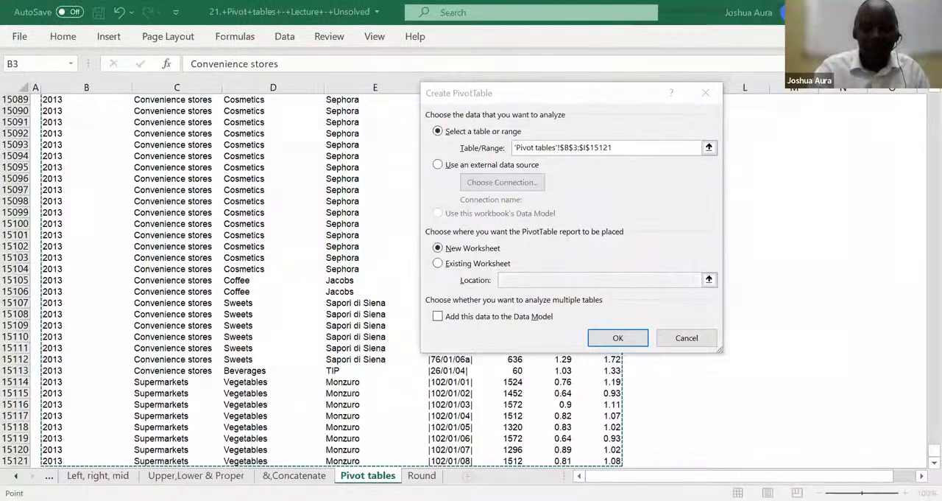
click(119, 11)
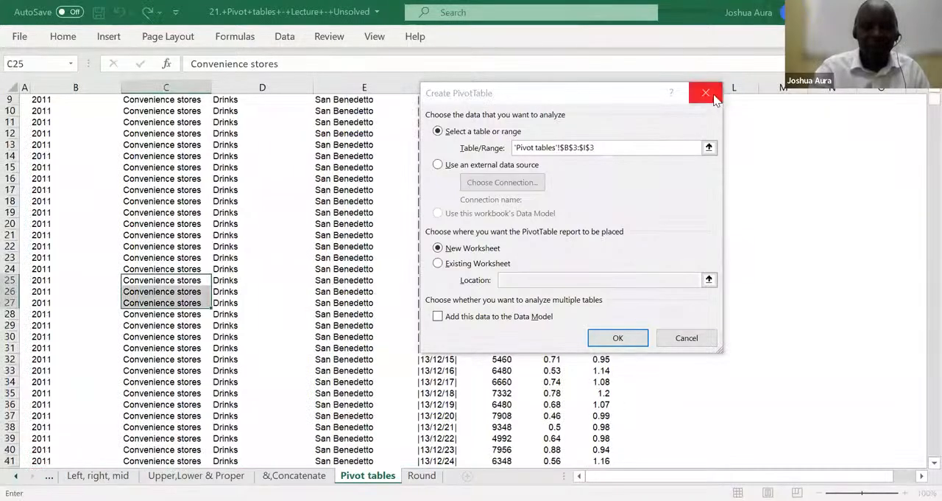
click(707, 94)
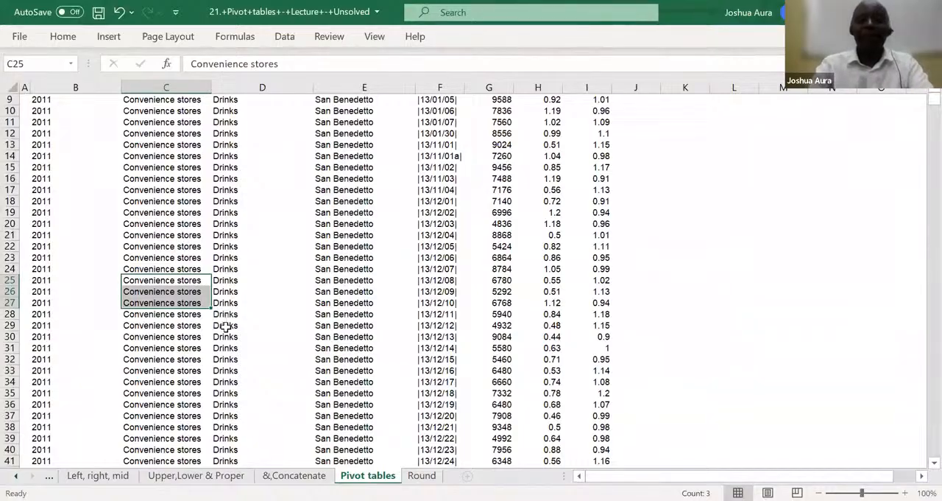
Select the whole data table from the Year header in B3 to I15121
scroll(226, 325, up, 2)
click(254, 269)
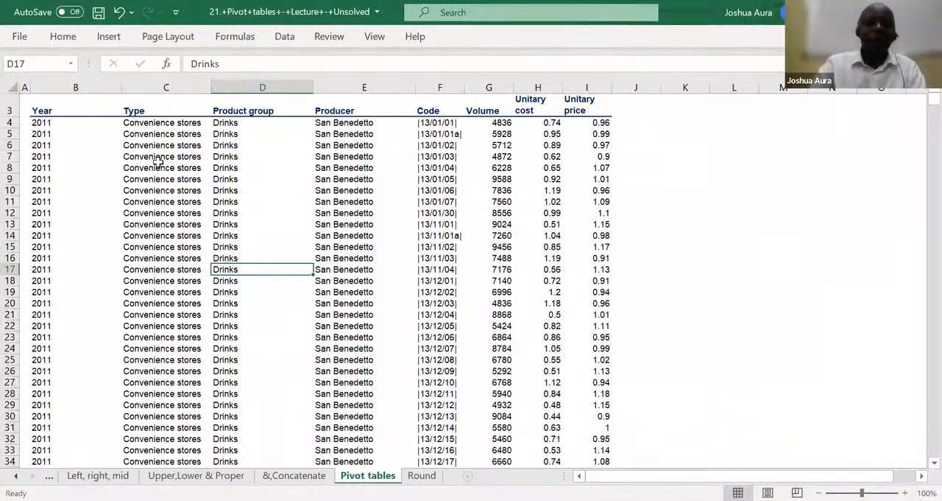
click(43, 111)
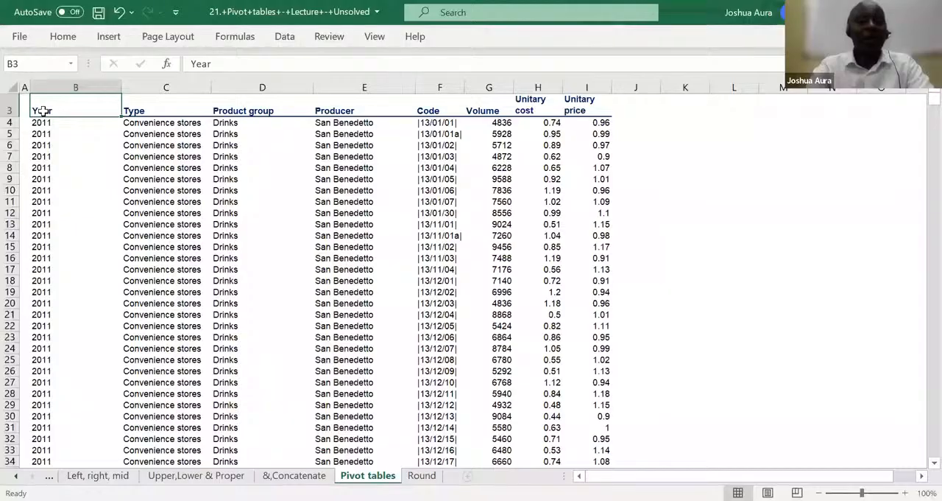
key(ctrl+shift+Right)
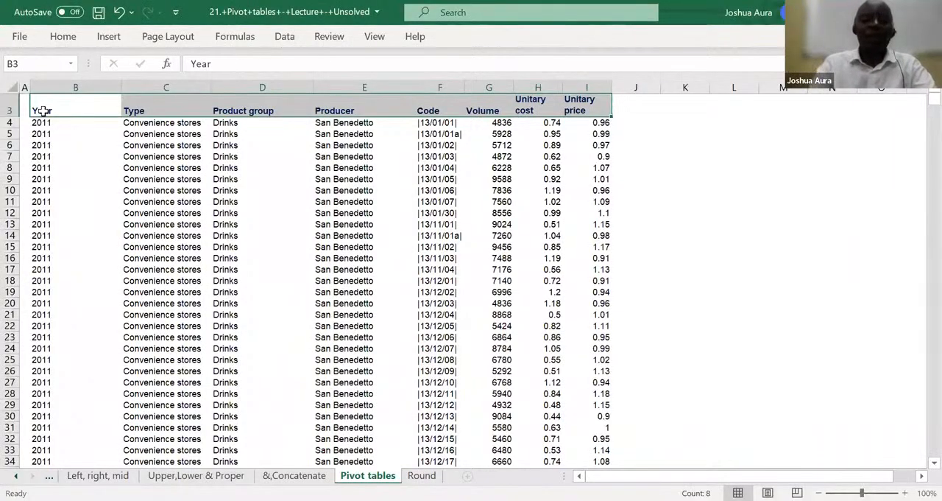
key(ctrl+shift+Down)
key(ctrl+shift+Down)
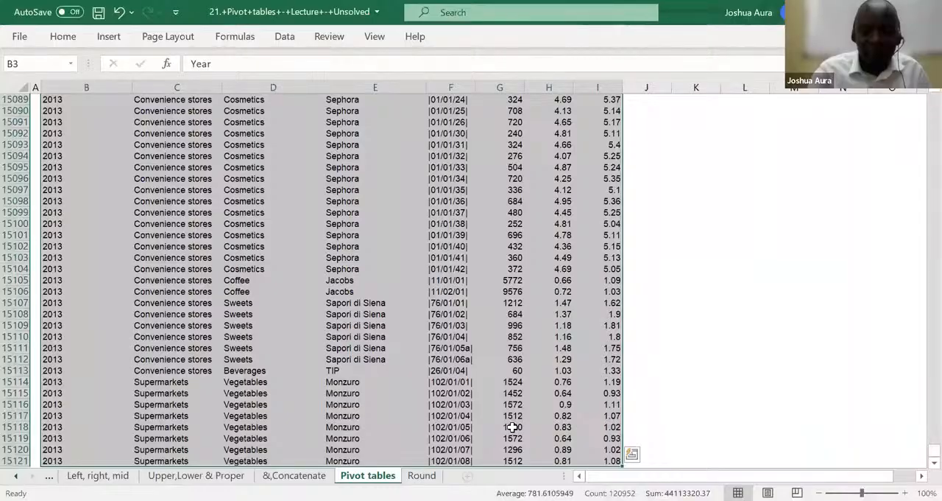
key(alt+n)
key(v)
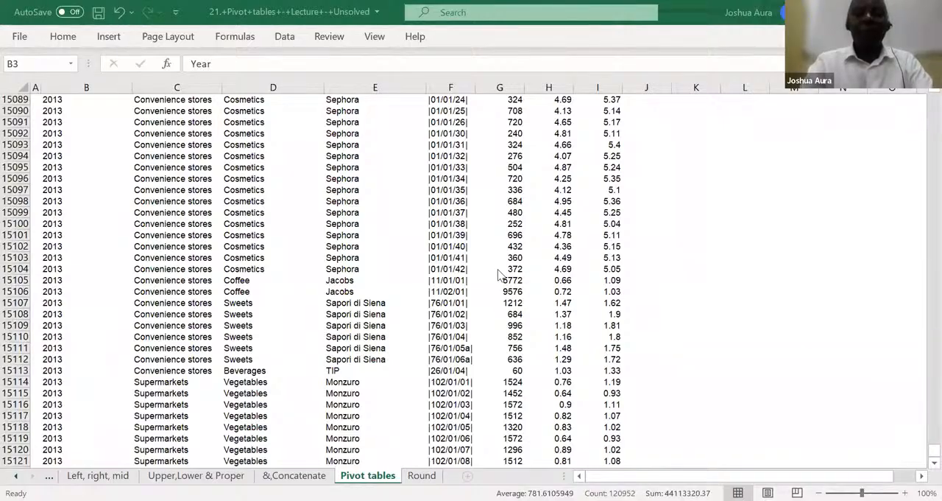
key(ctrl+a)
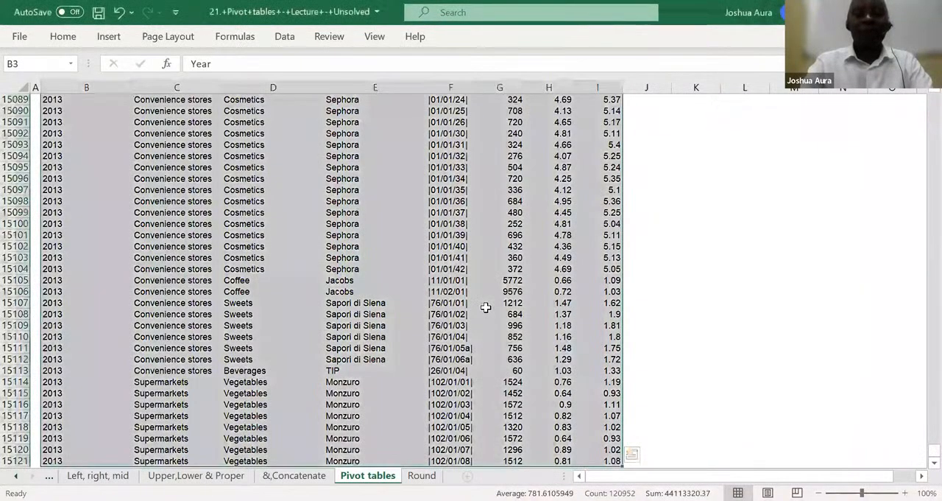
key(ctrl+shift+Up)
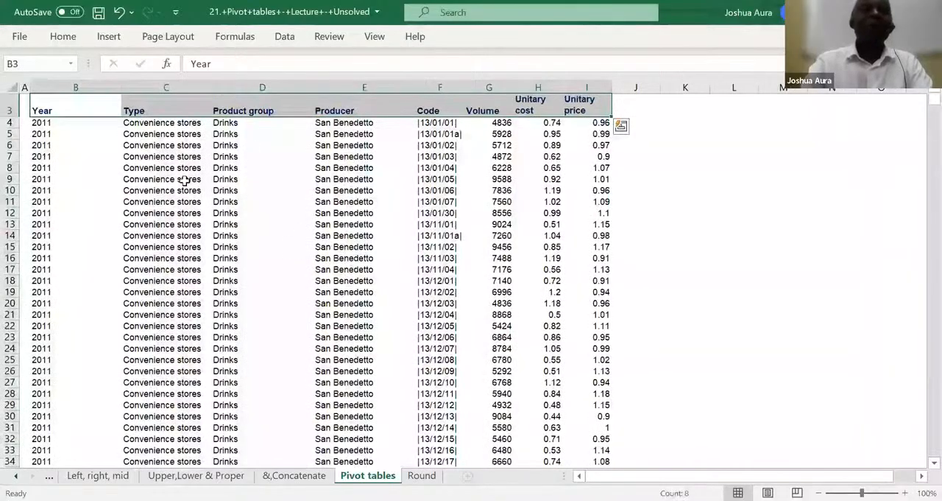
click(101, 158)
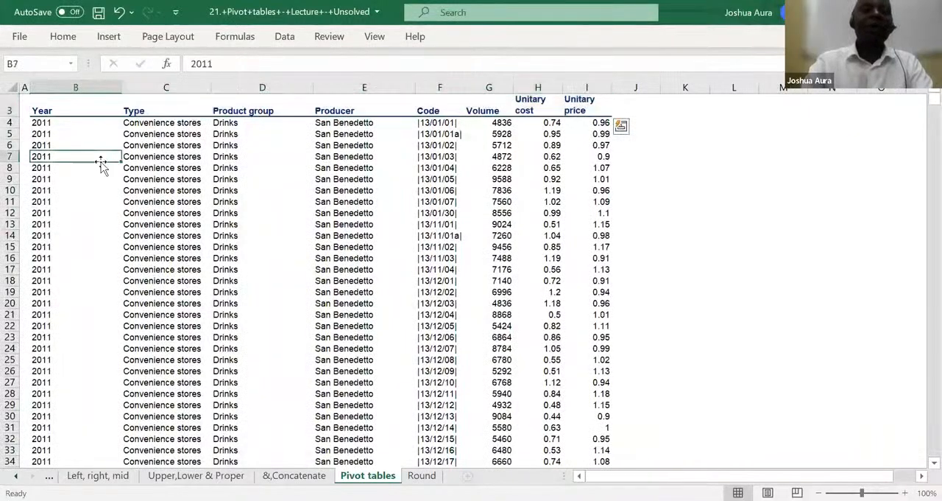
Create a PivotTable on a new worksheet from the range B3:I15121 of the Pivot tables sheet
click(111, 37)
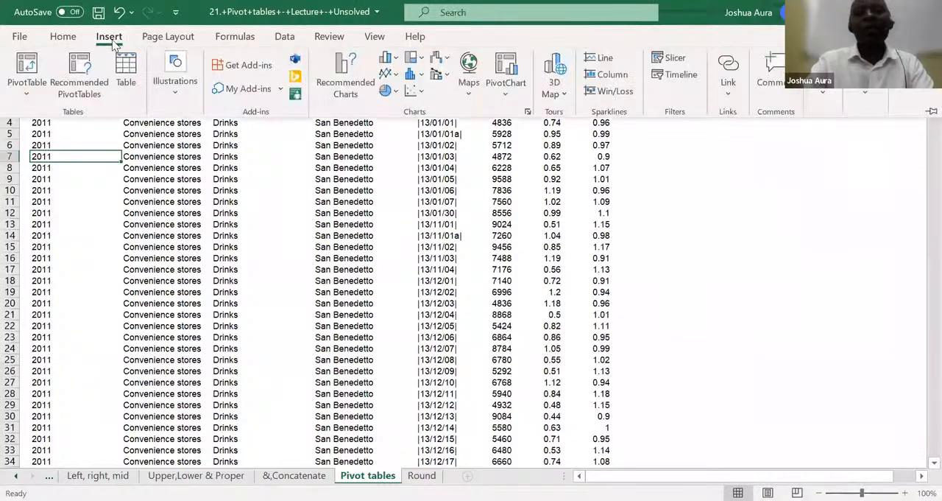
click(27, 67)
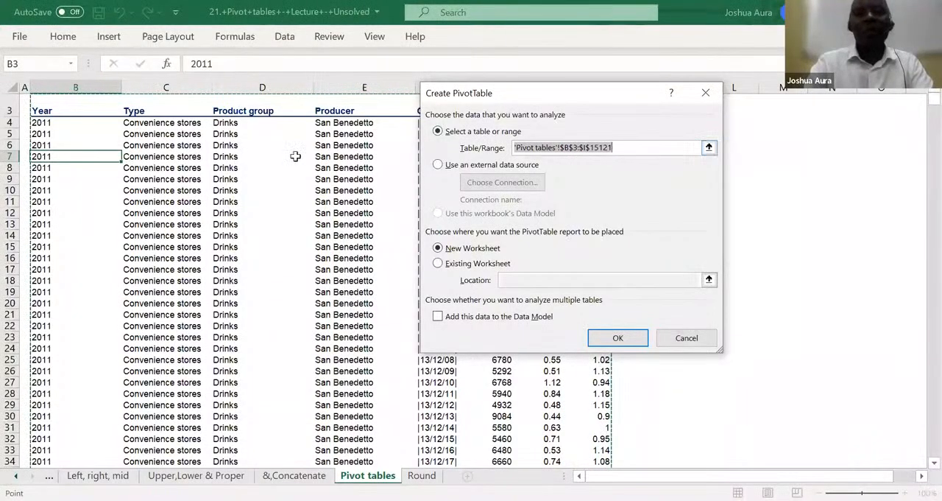
click(45, 110)
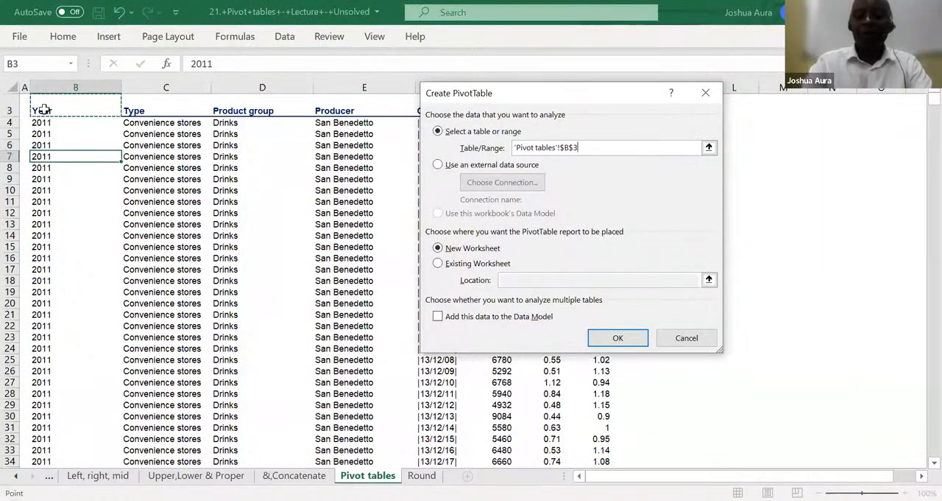
key(ctrl+shift+Right)
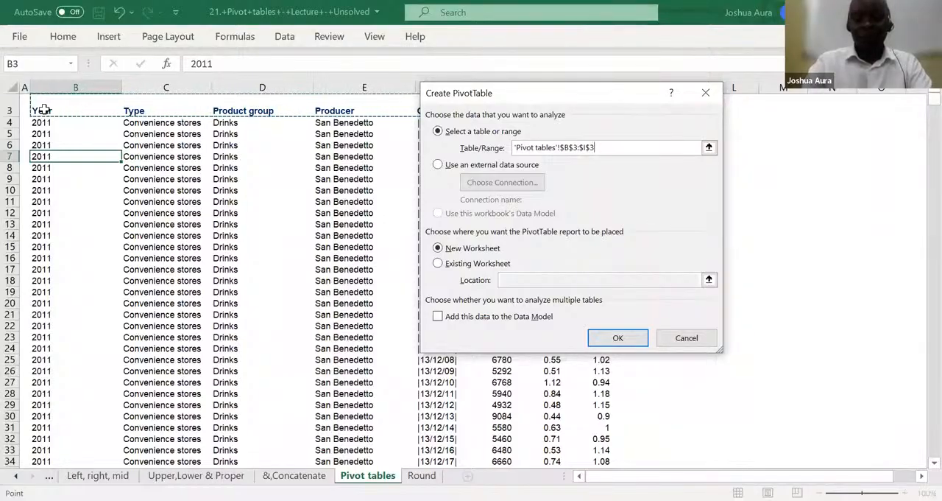
key(ctrl+shift+Down)
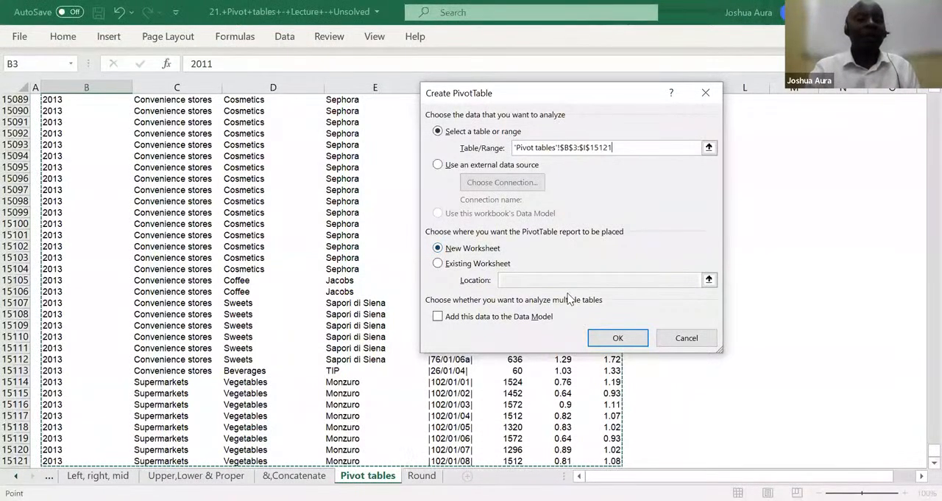
click(615, 338)
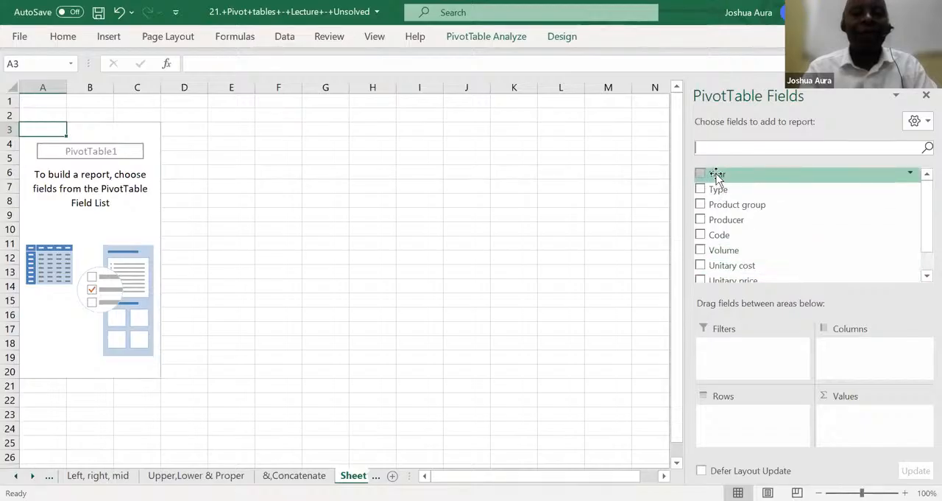
Lay out the PivotTable with Year as columns, Product group as rows and Volume as values
drag(718, 177, 854, 362)
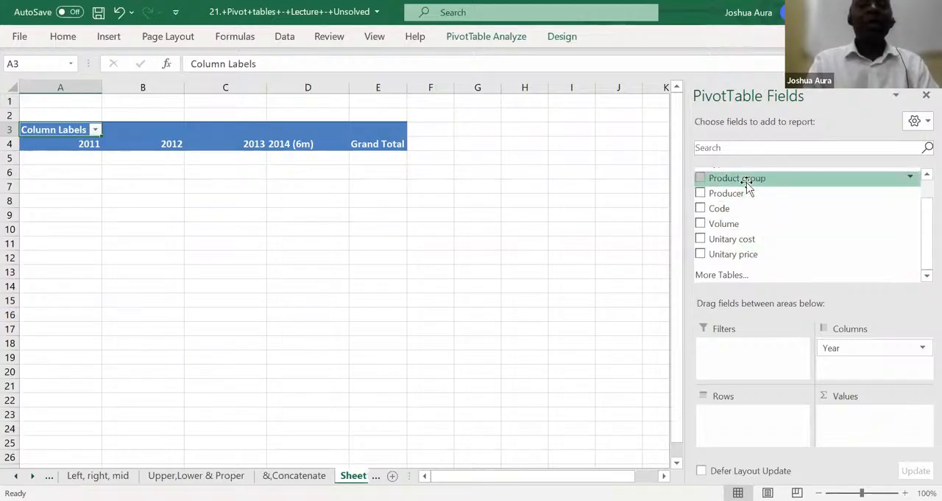
drag(747, 186, 732, 433)
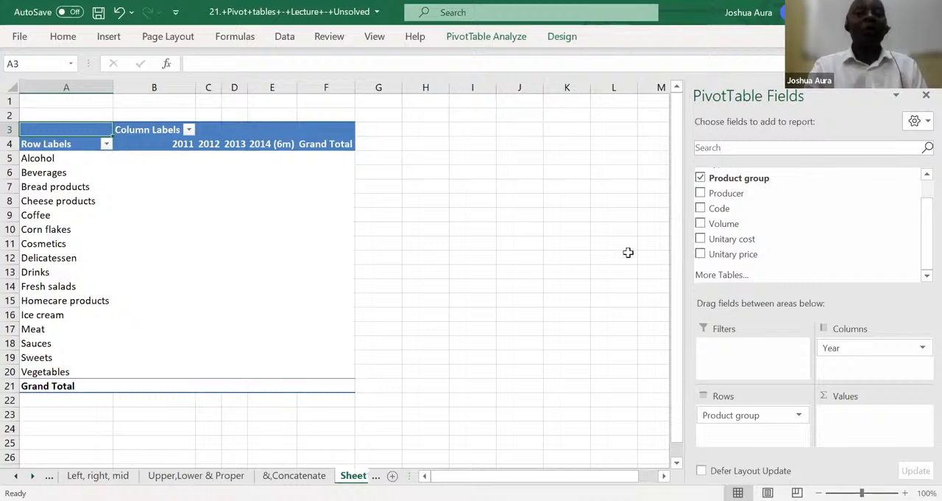
drag(724, 227, 854, 425)
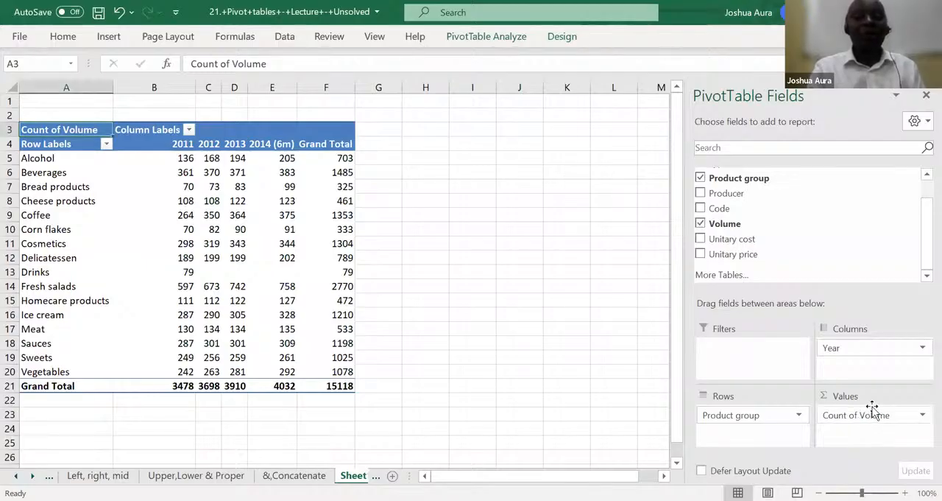
Change the Volume value field to be summarized by Sum
click(921, 417)
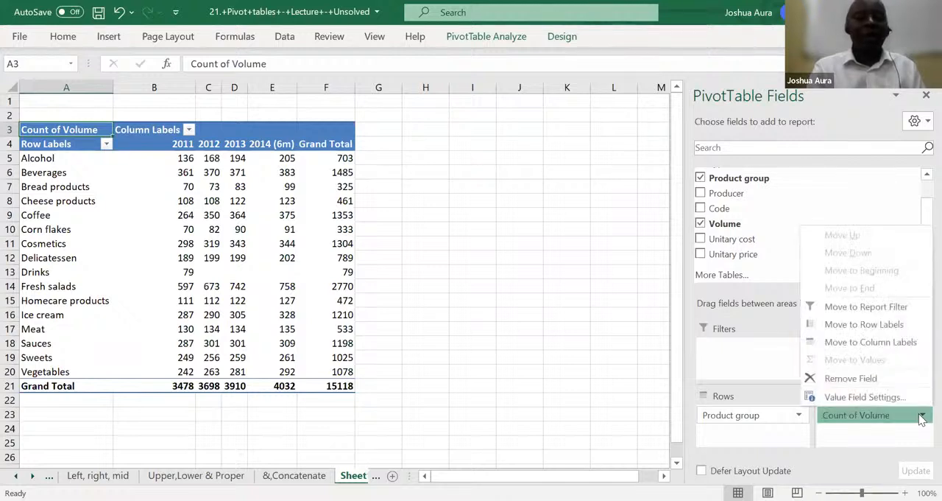
click(865, 397)
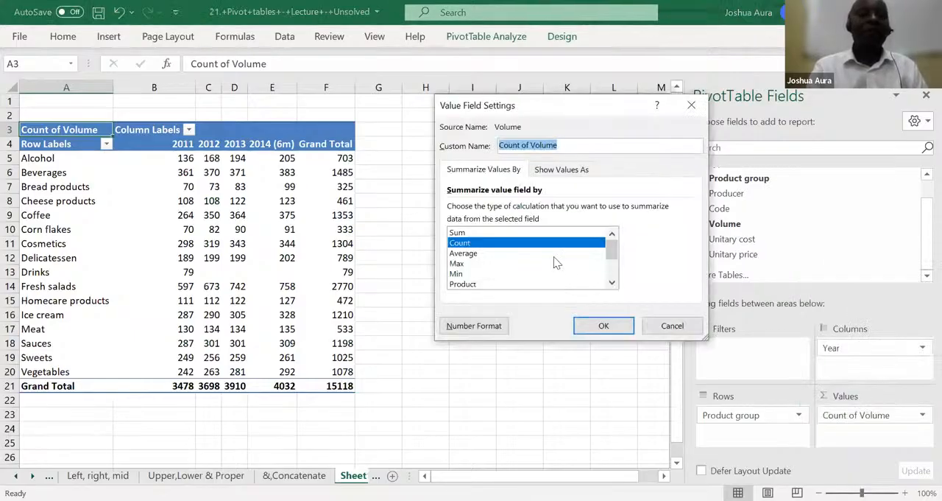
click(514, 233)
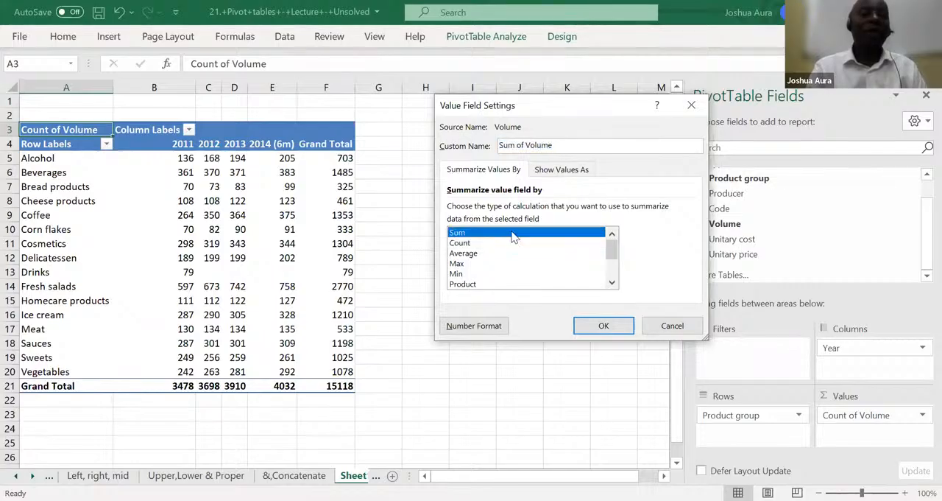
click(588, 323)
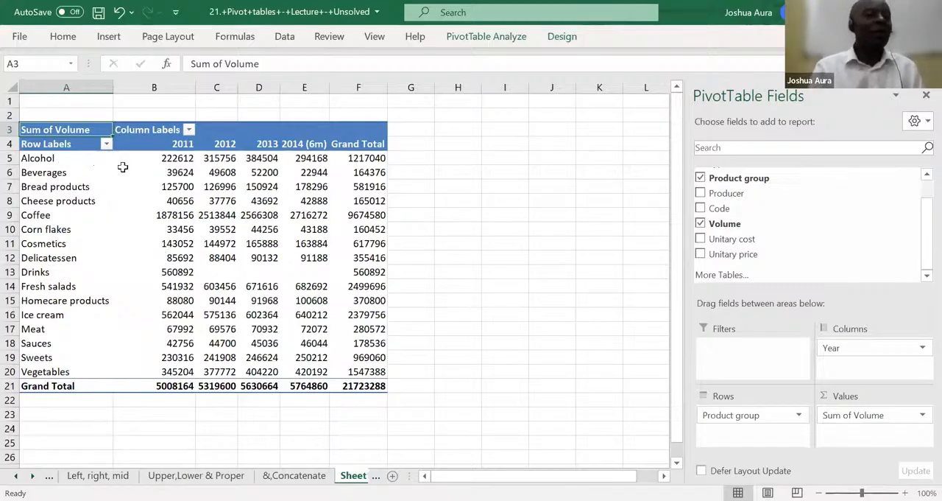
mouse_move(165, 169)
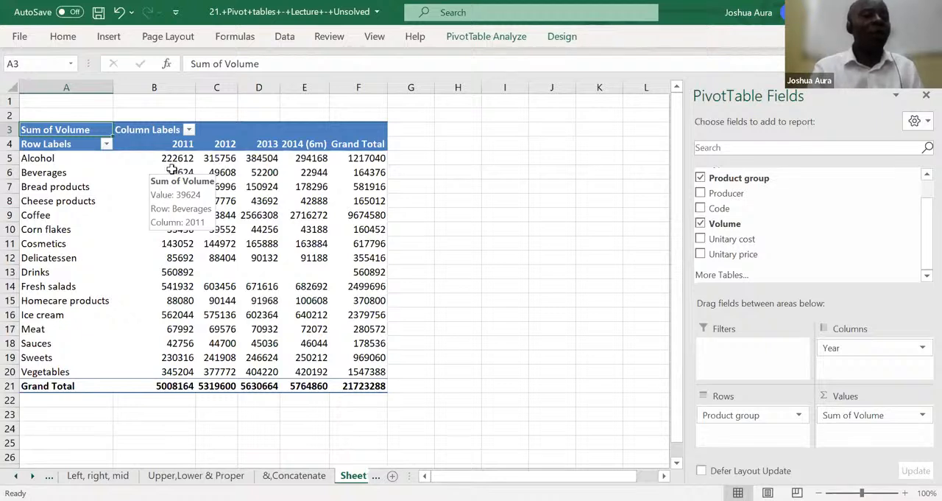
mouse_move(218, 166)
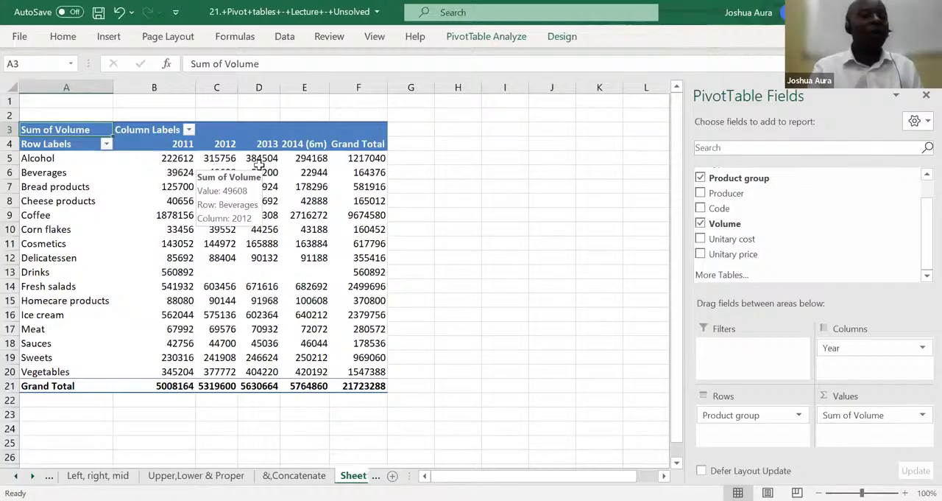
mouse_move(259, 166)
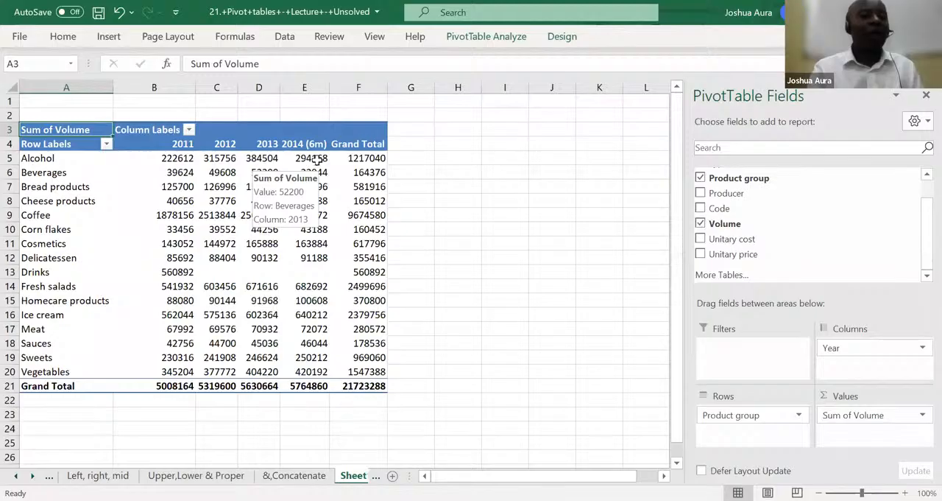
mouse_move(316, 160)
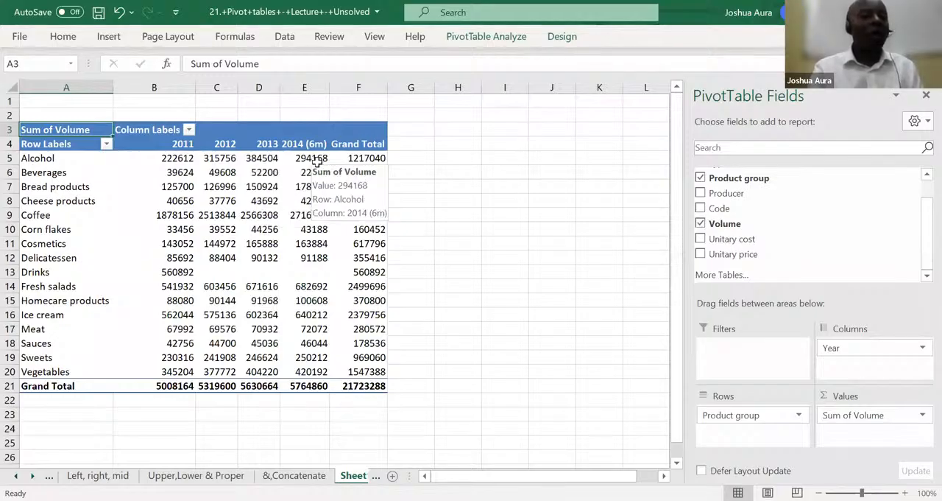
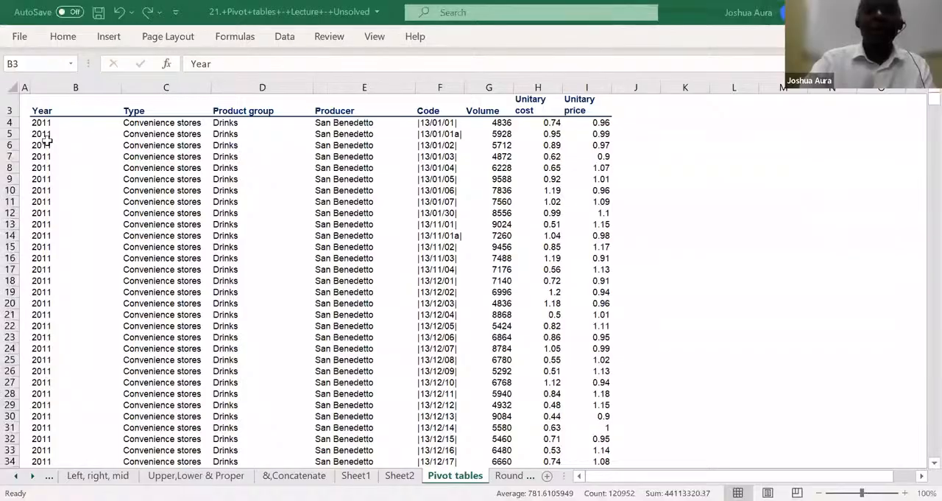
Select the whole sales data table and create another PivotTable from B3:I15121 on a new worksheet
key(ctrl+a)
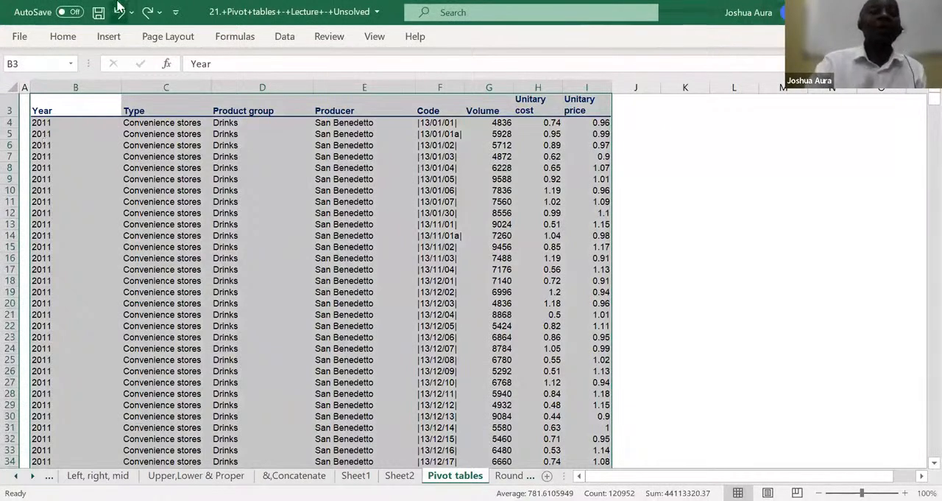
click(111, 38)
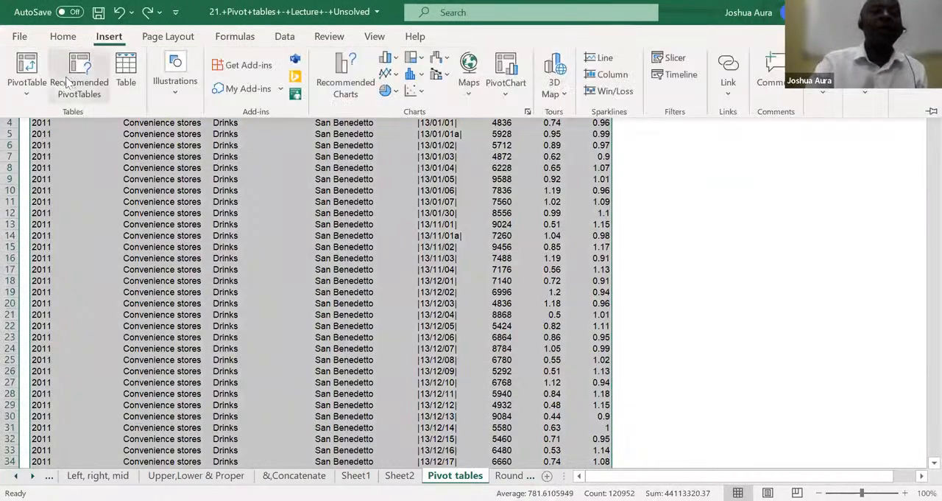
click(26, 68)
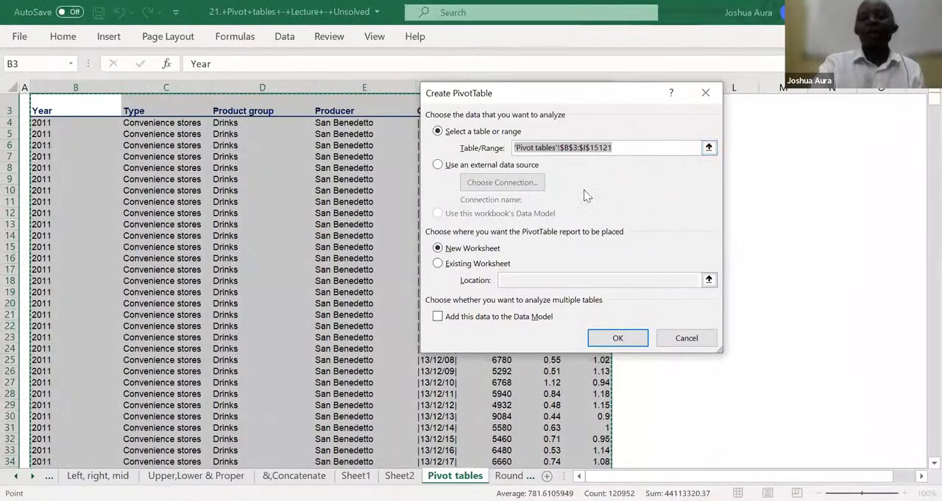
click(614, 337)
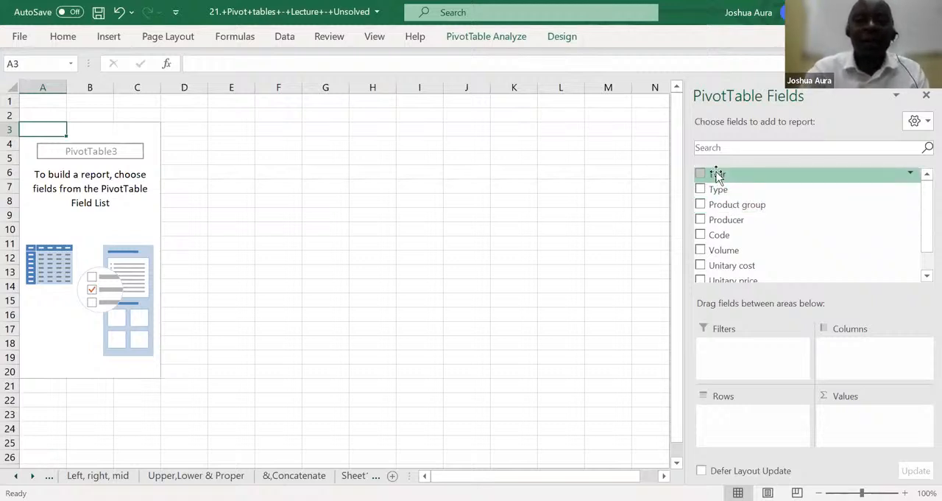
Add Year as the columns and Volume as the values of the new PivotTable
drag(718, 174, 847, 346)
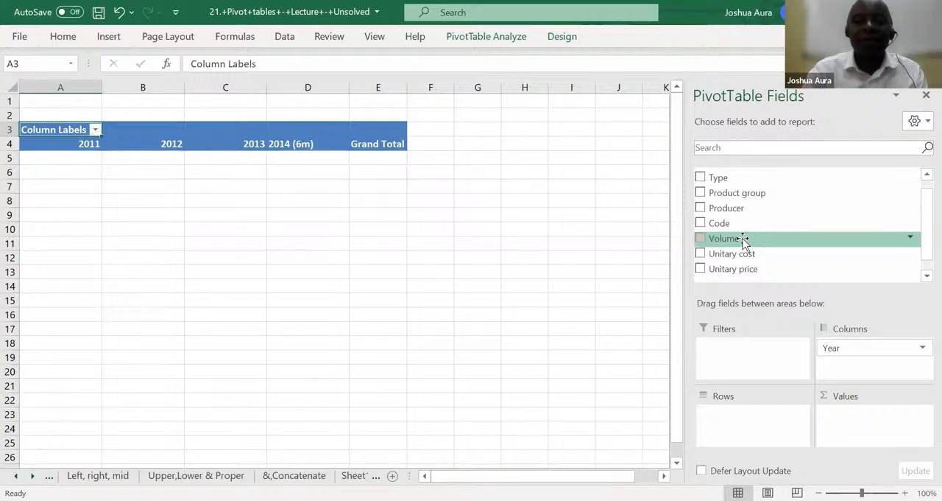
drag(744, 241, 866, 424)
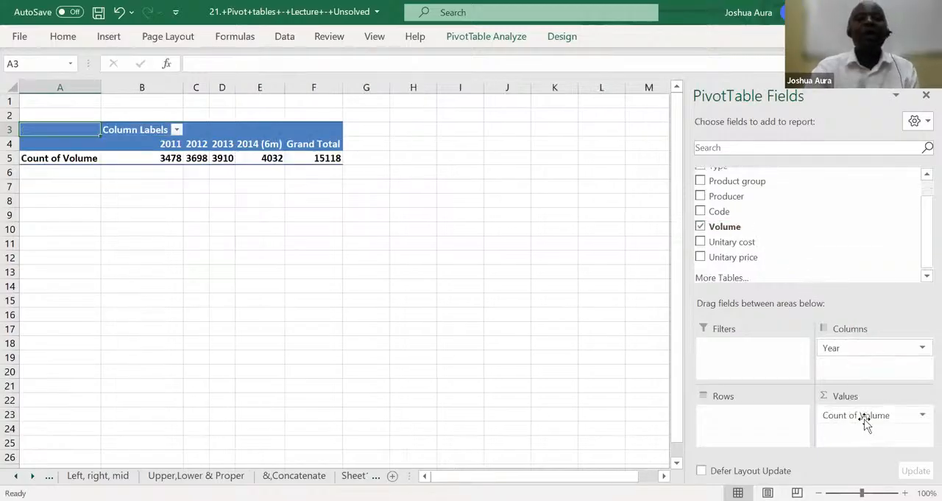
Summarize the Volume value field by Sum and add Product group as the PivotTable's rows
click(921, 417)
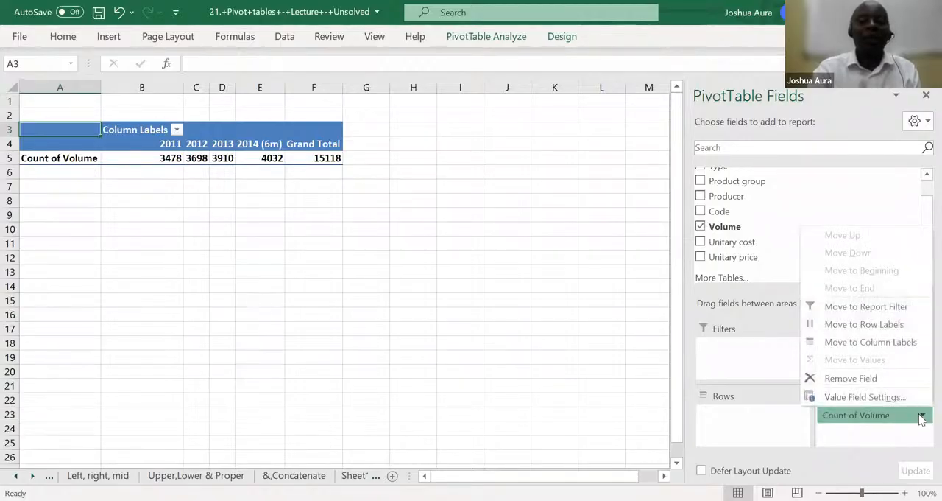
click(910, 399)
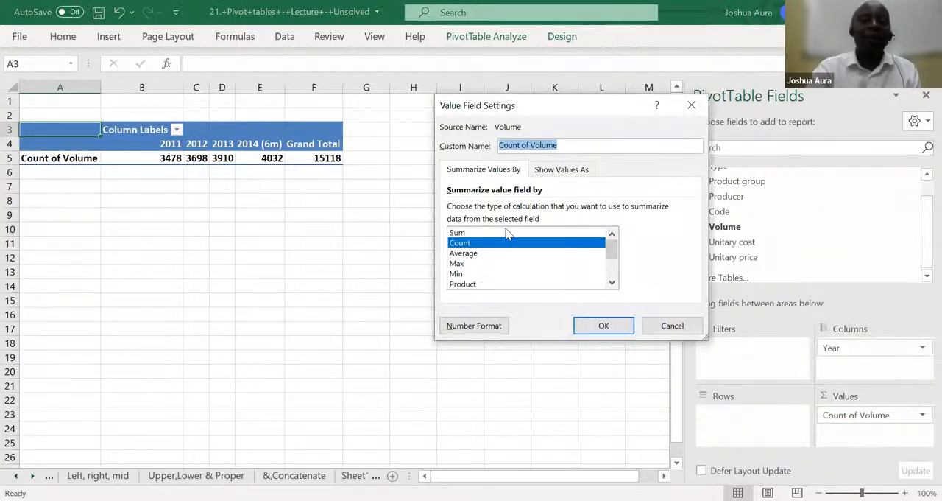
click(508, 232)
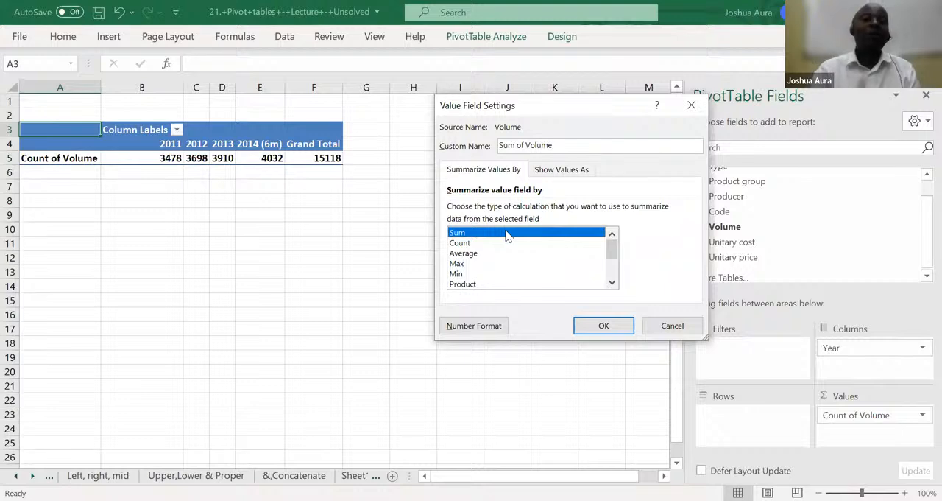
click(603, 325)
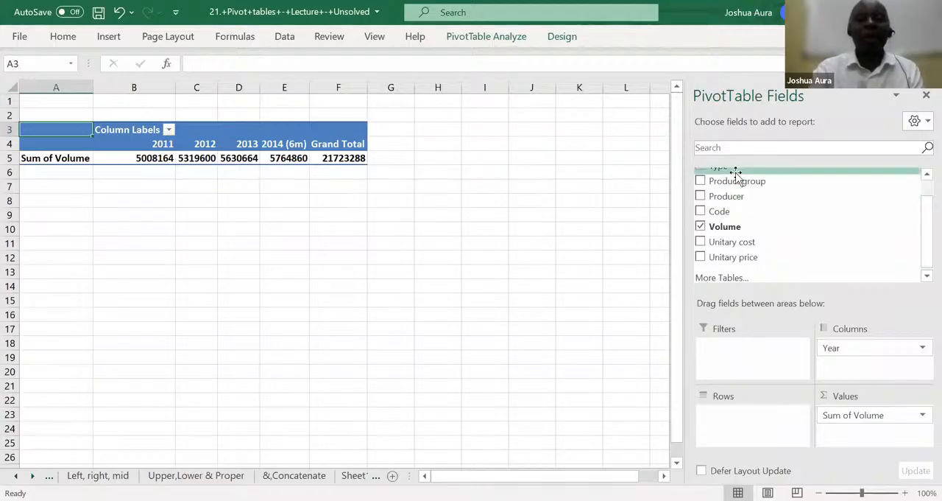
drag(737, 182, 734, 417)
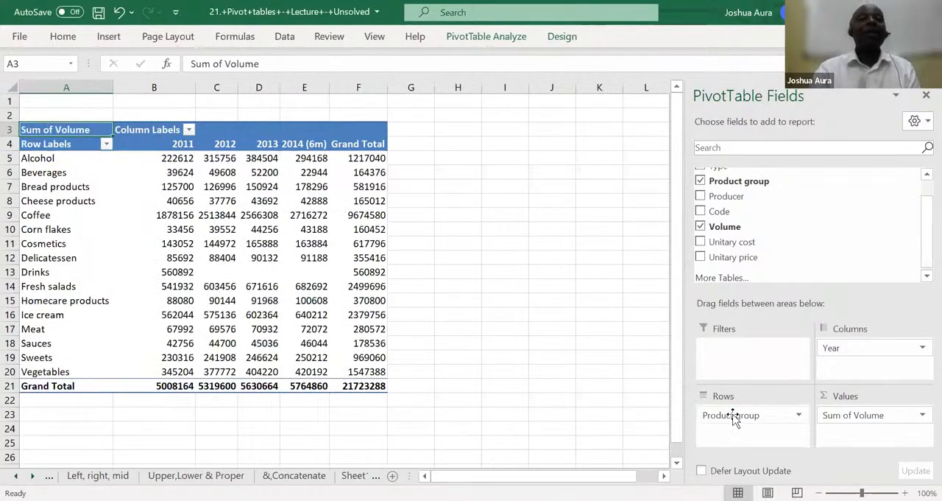
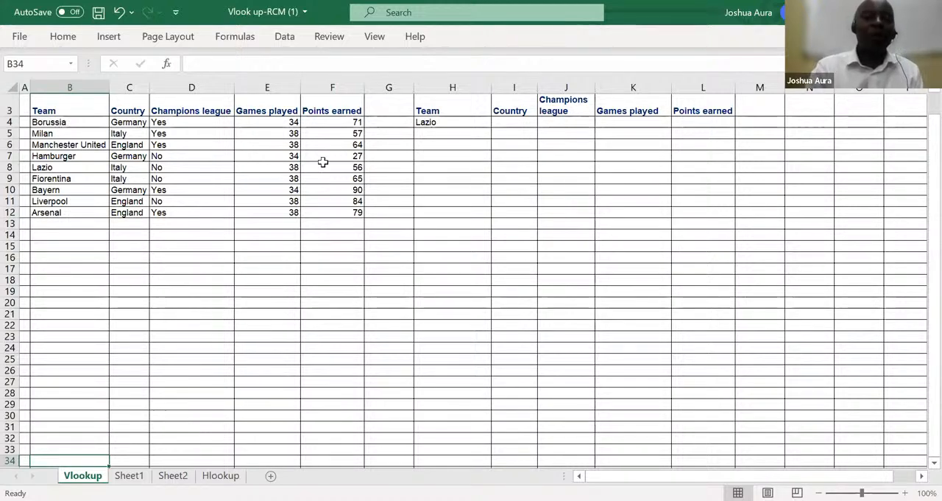
Replace the team name in H4 of the lookup table with Arsenal
click(439, 122)
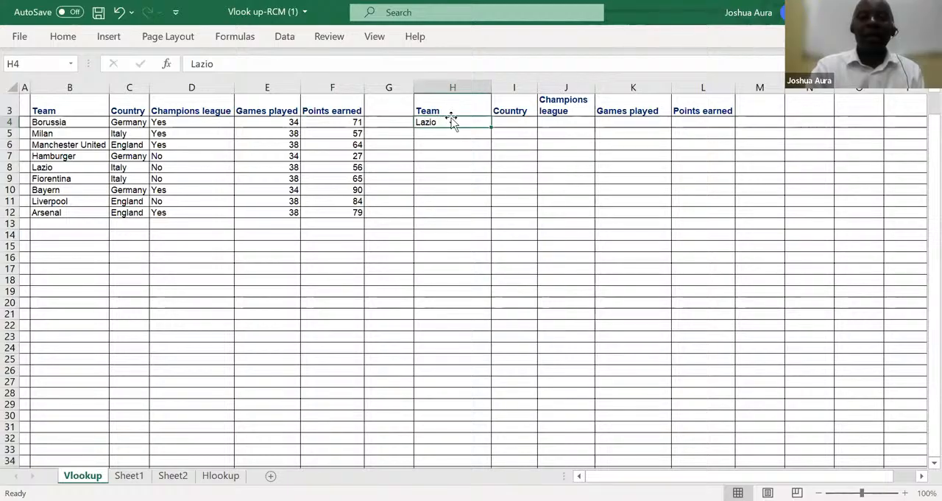
click(452, 142)
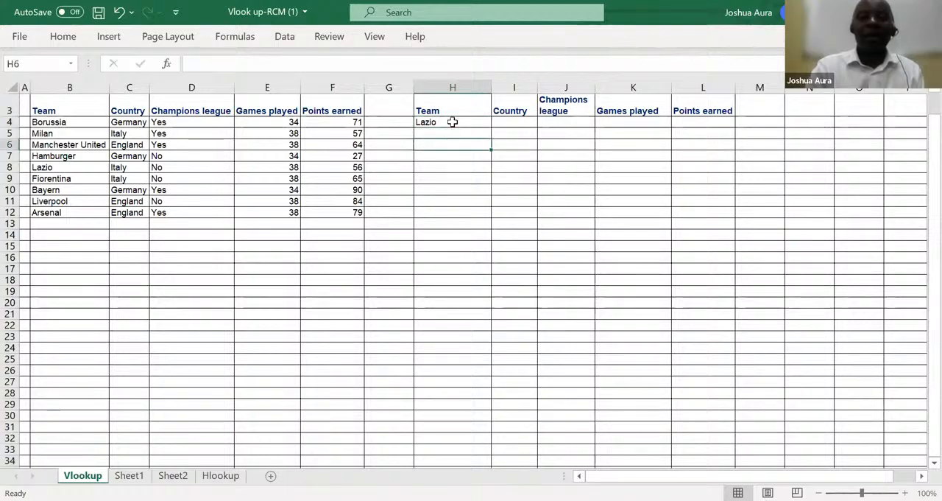
click(452, 122)
key(BackSpace)
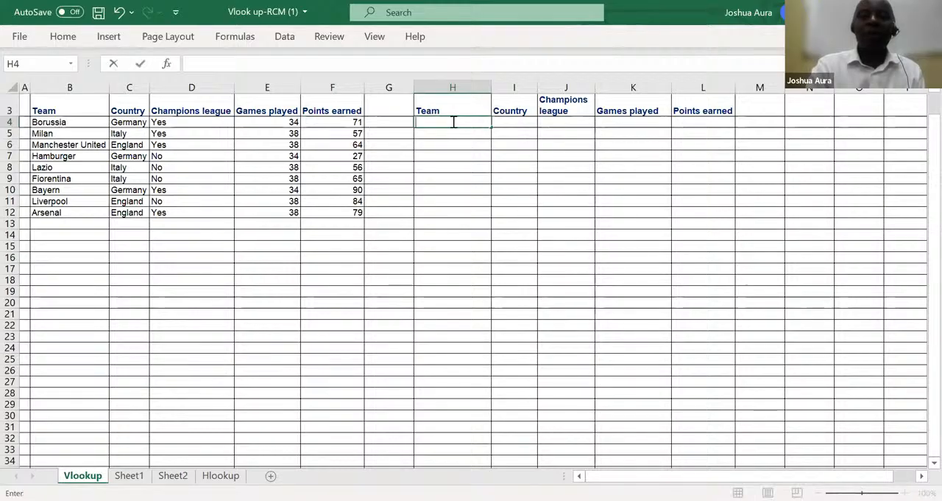
text(A)
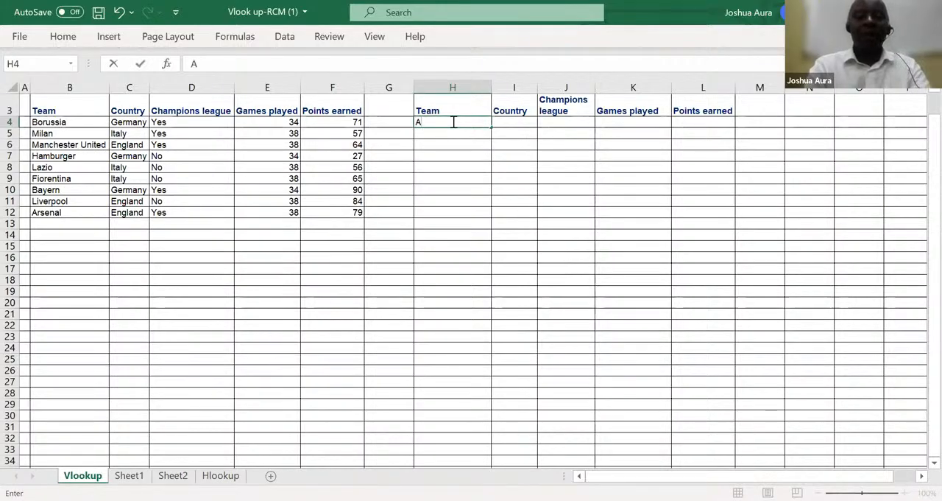
text(rsenal)
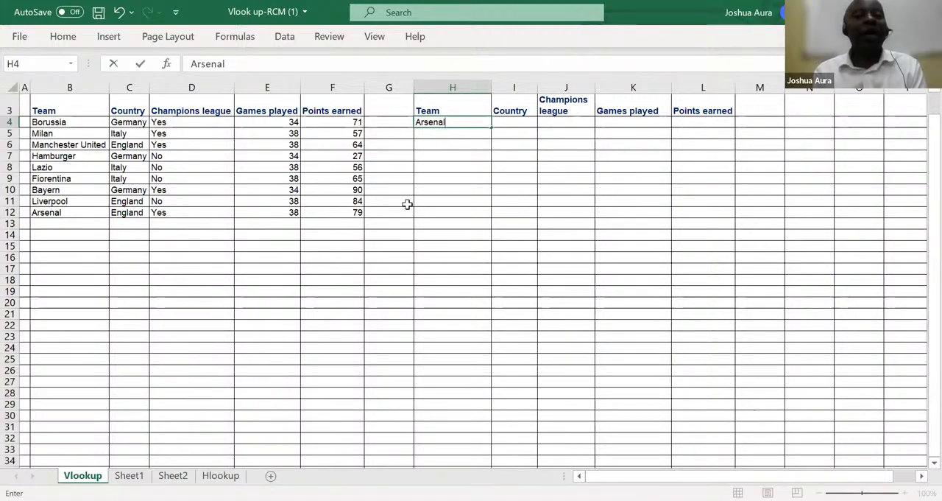
Start a VLOOKUP formula in Country cell I4 with $H4, column locked, as the lookup value
click(511, 122)
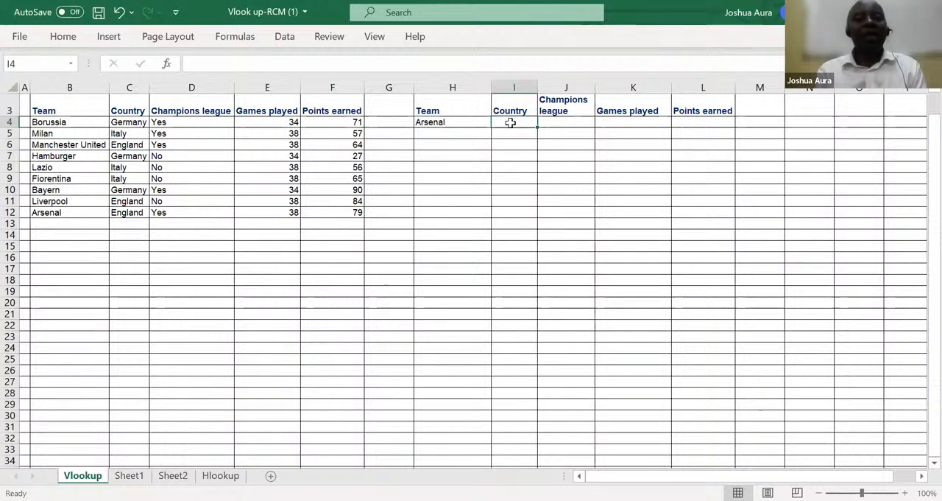
text(=)
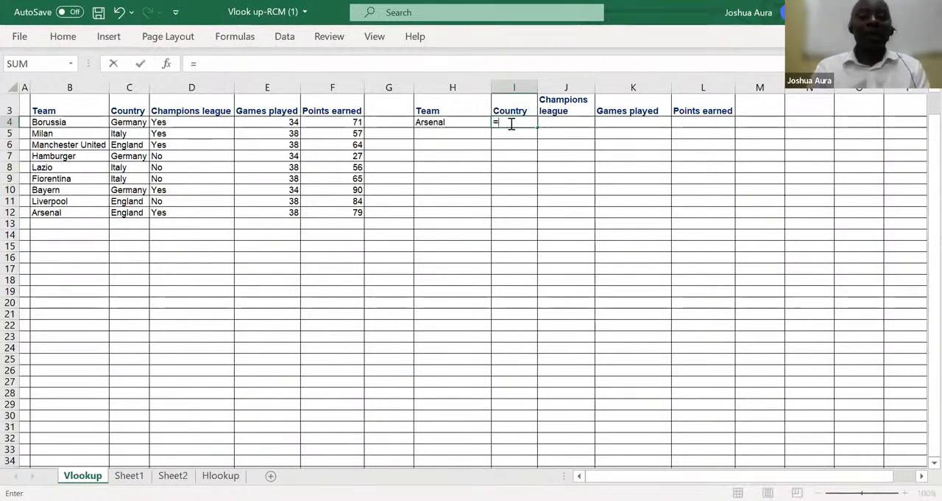
text( vl)
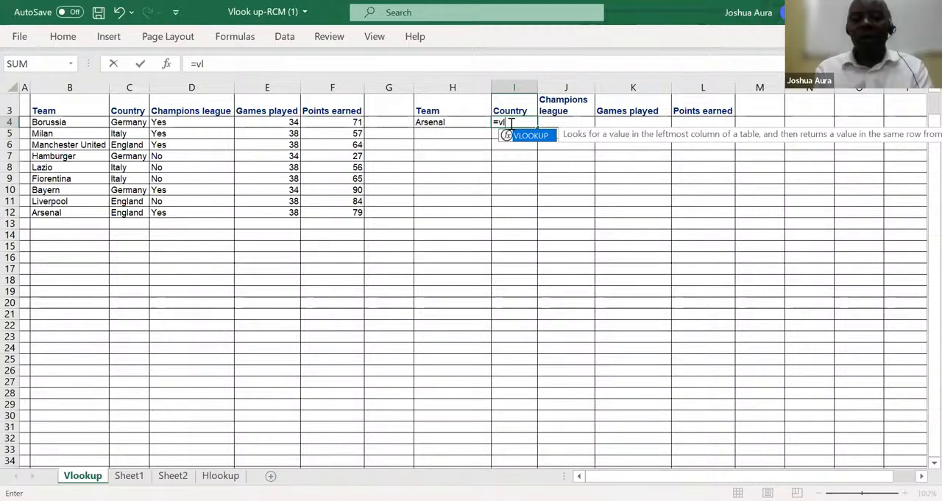
key(Tab)
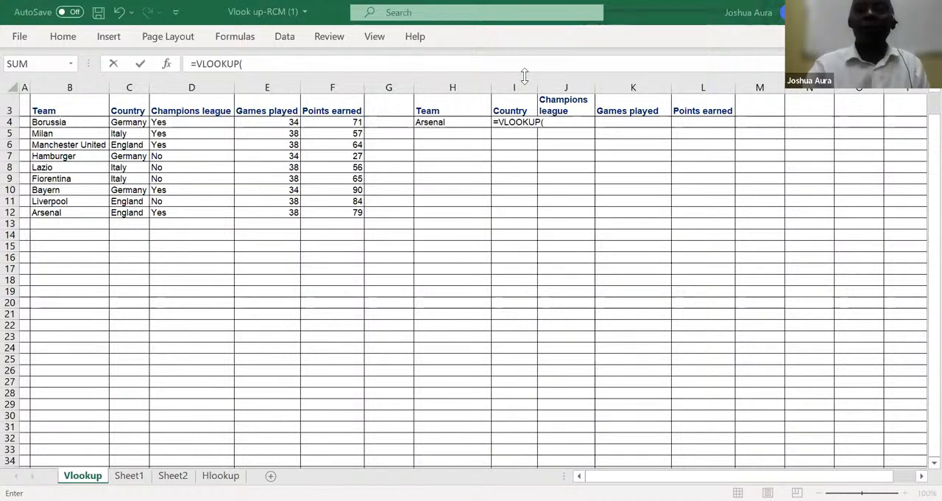
click(558, 124)
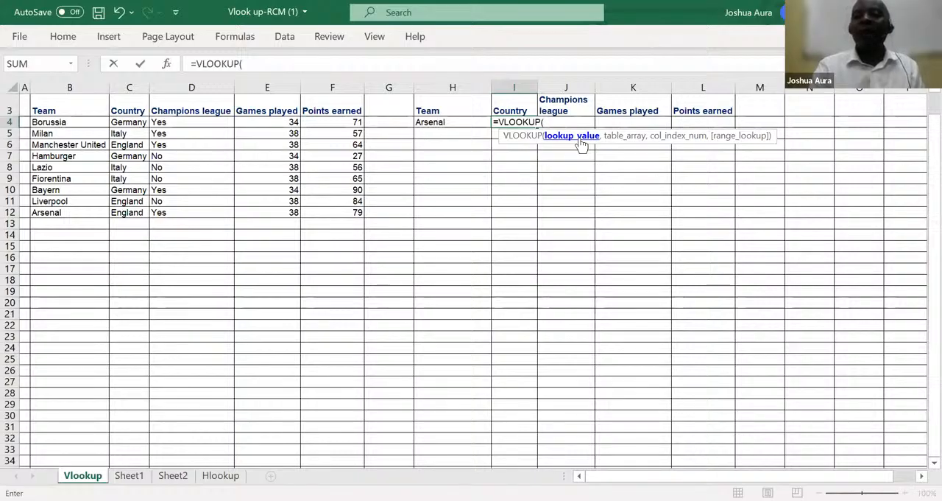
click(444, 123)
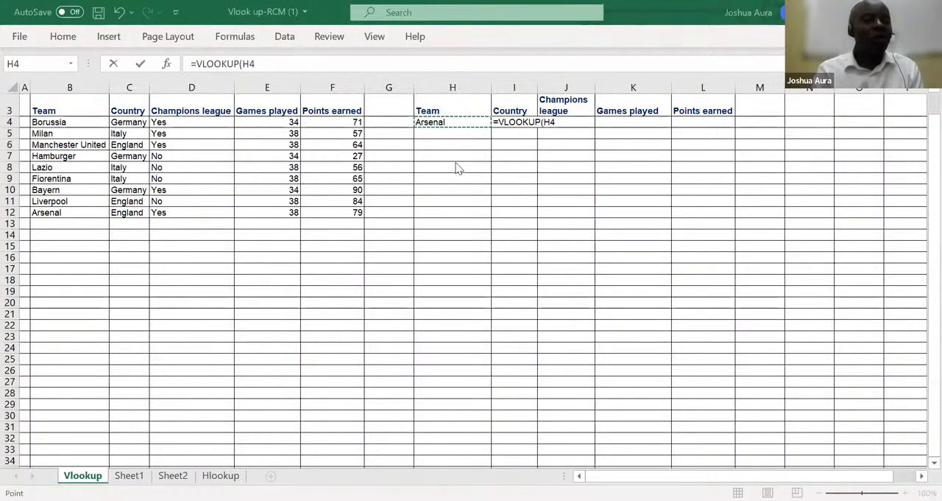
click(545, 124)
click(545, 123)
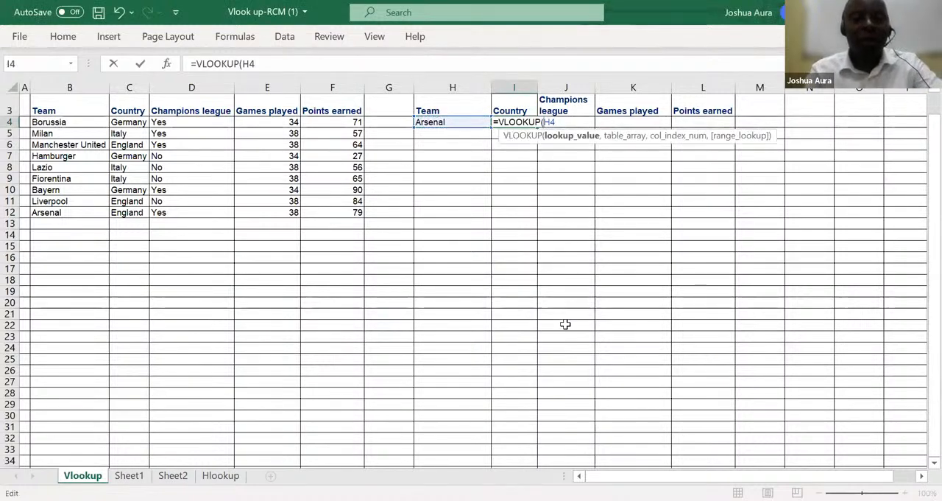
text($)
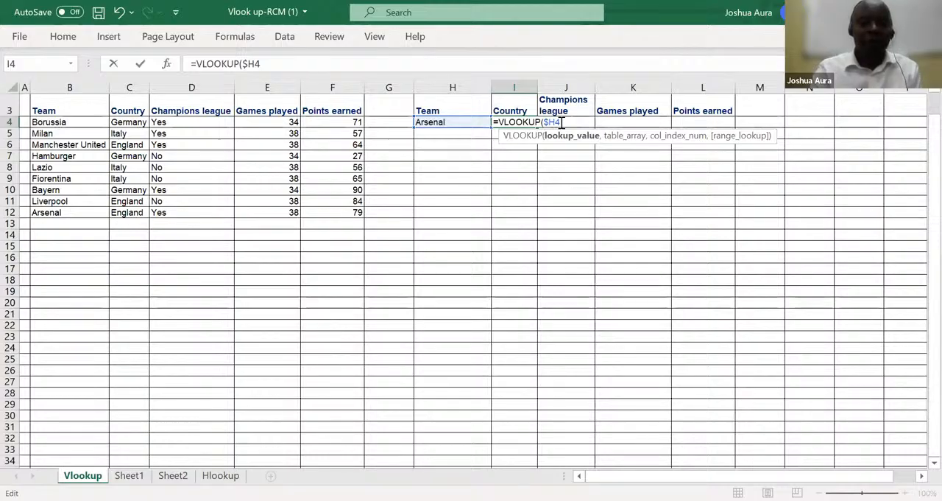
text(,)
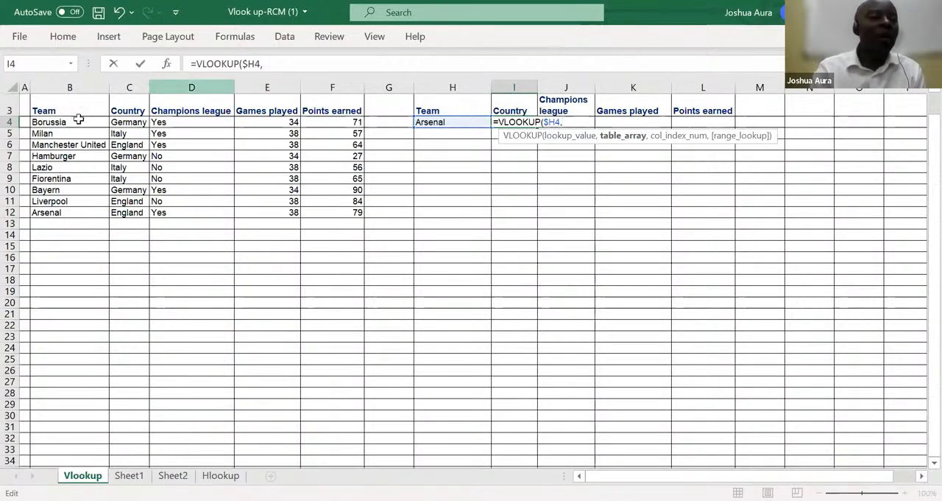
Use the whole team table, including headers, as the absolute table array $B$3:$F$12
click(56, 112)
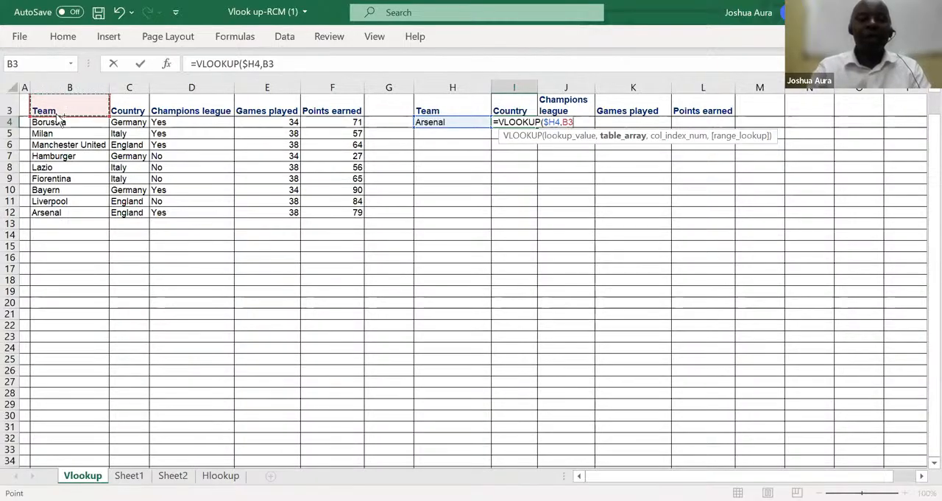
key(ctrl+shift+Right)
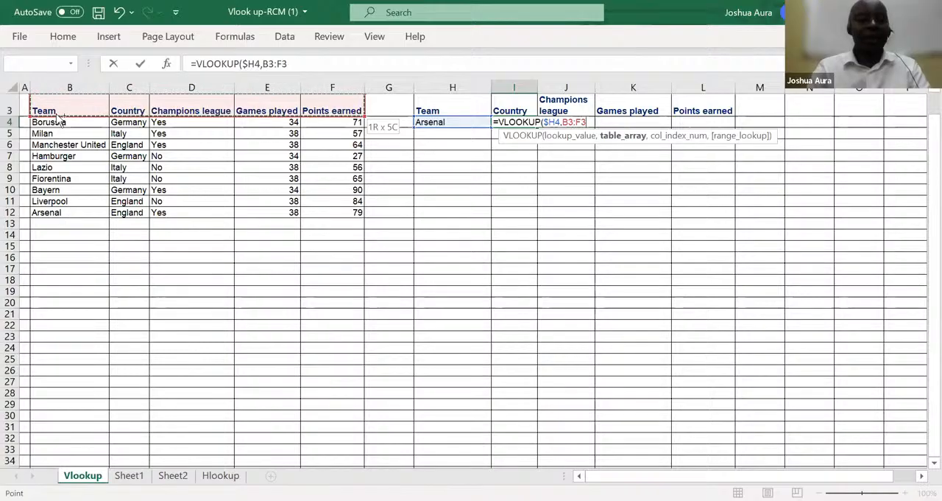
key(ctrl+shift+Down)
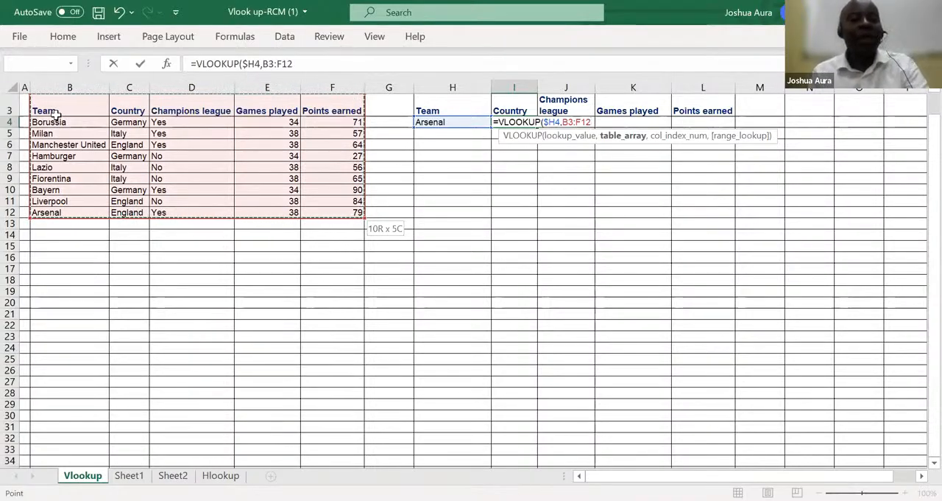
key(F4)
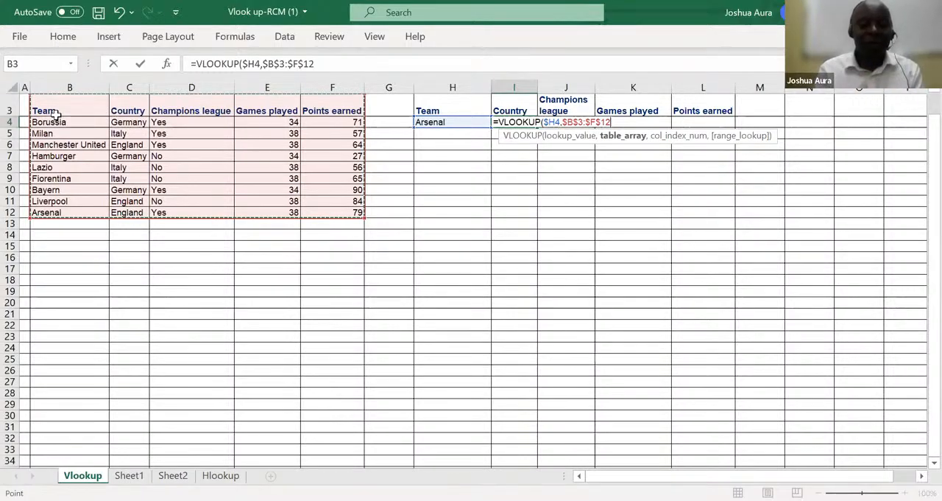
text(,)
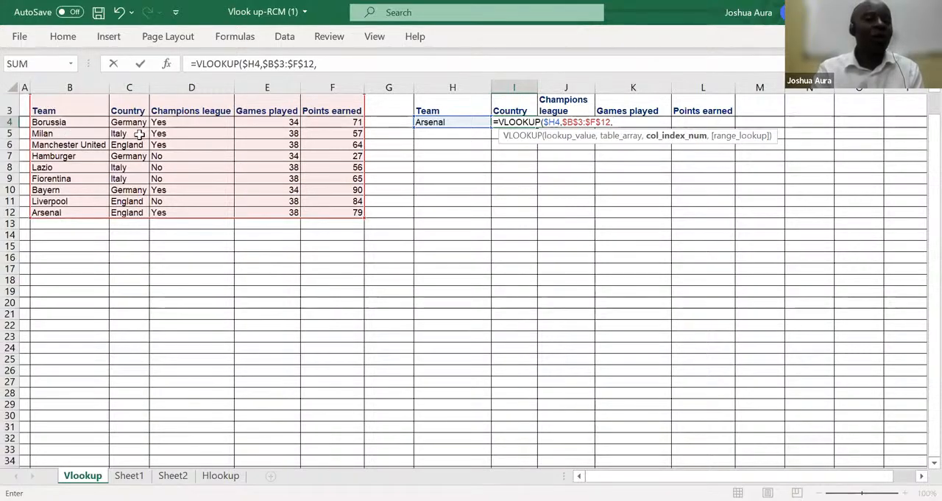
Complete the I4 formula with column index 2 and FALSE for an exact match
text(2)
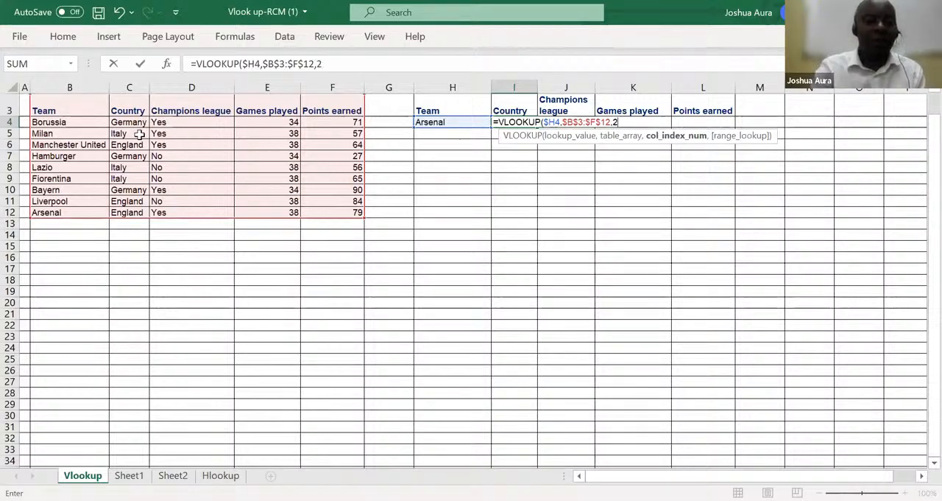
text(,)
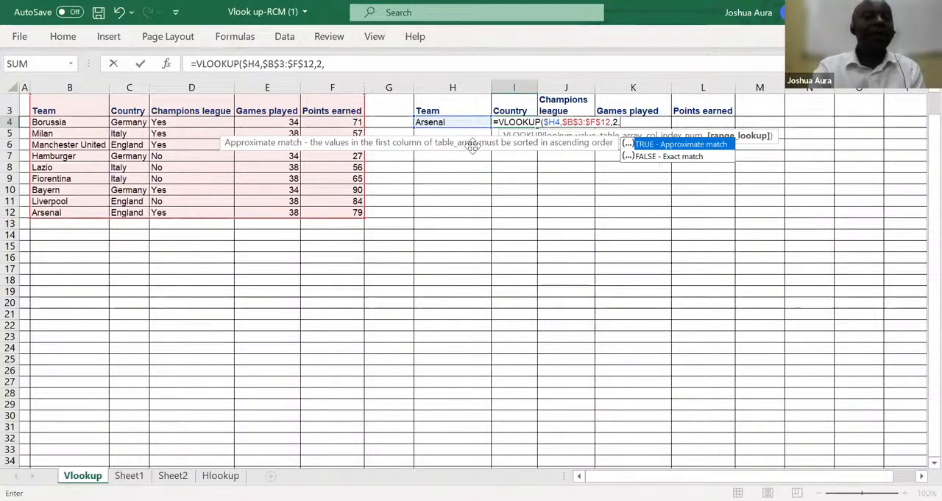
click(654, 157)
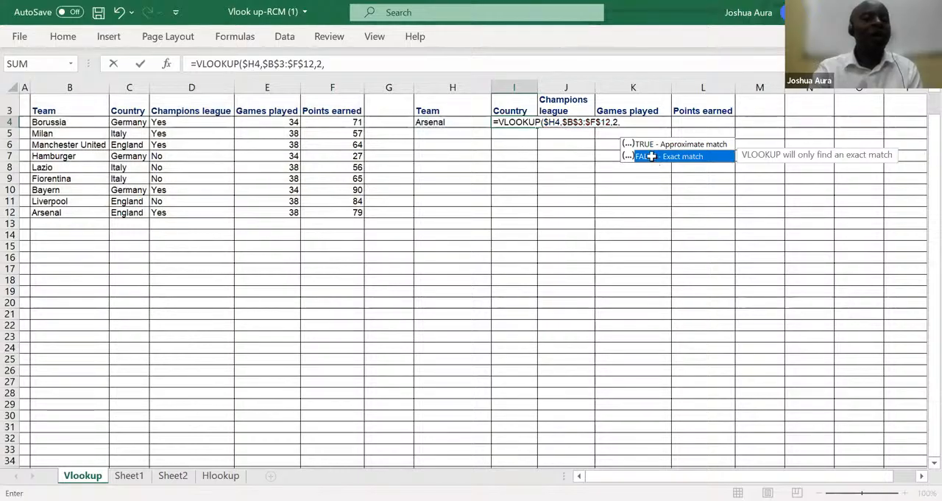
double_click(652, 156)
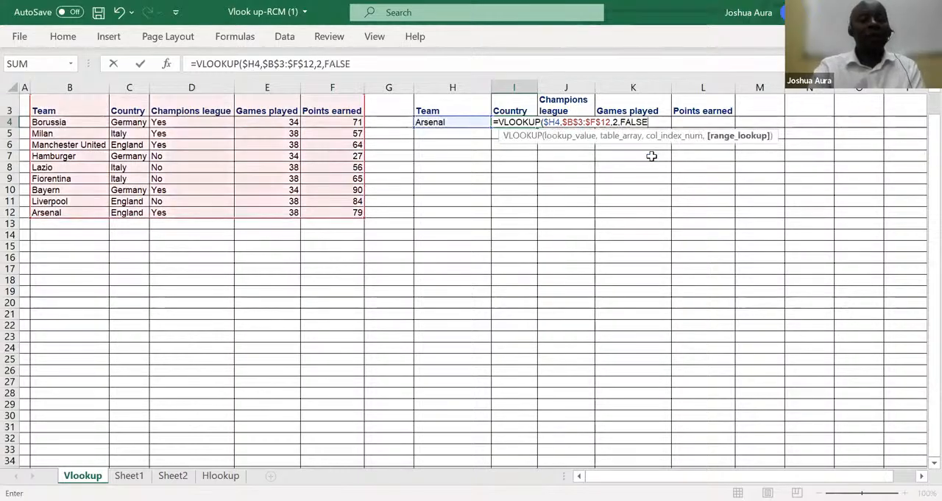
text())
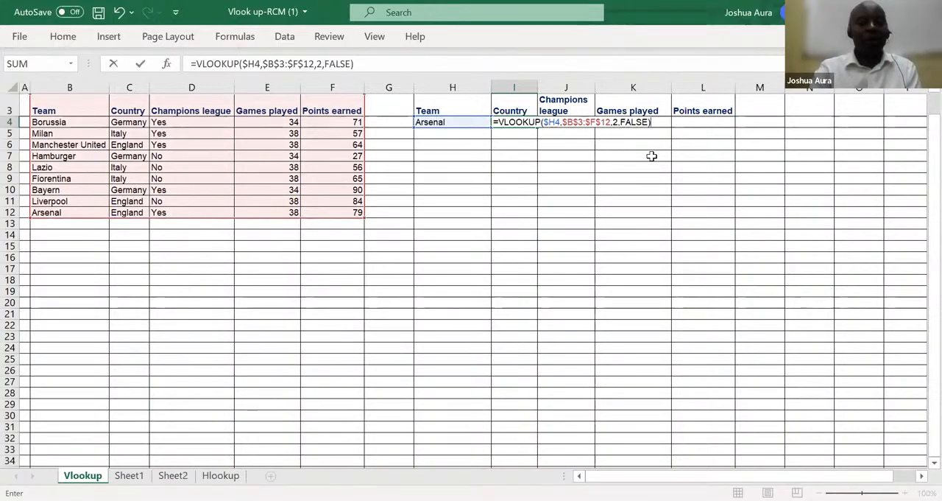
key(Return)
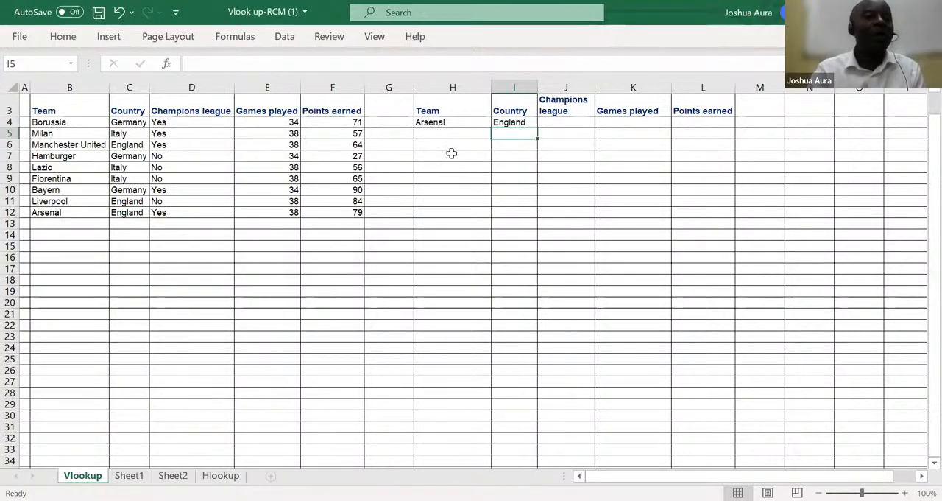
Fill the I4 formula across through L4 and change the column index in Champions league cell J4 to 3
click(512, 124)
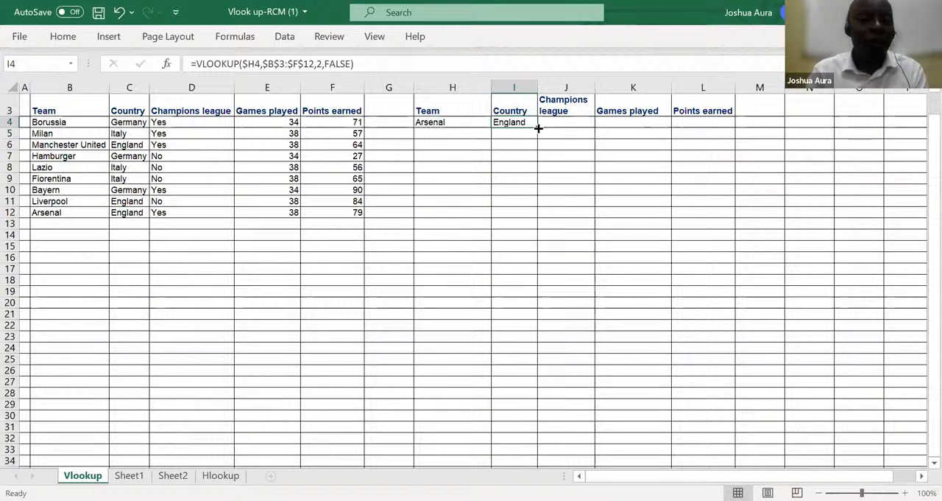
drag(538, 127, 719, 134)
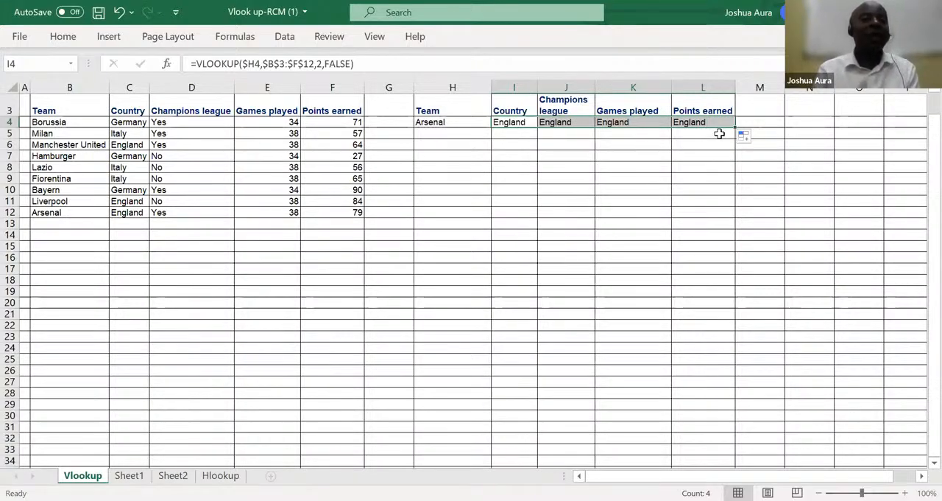
click(565, 123)
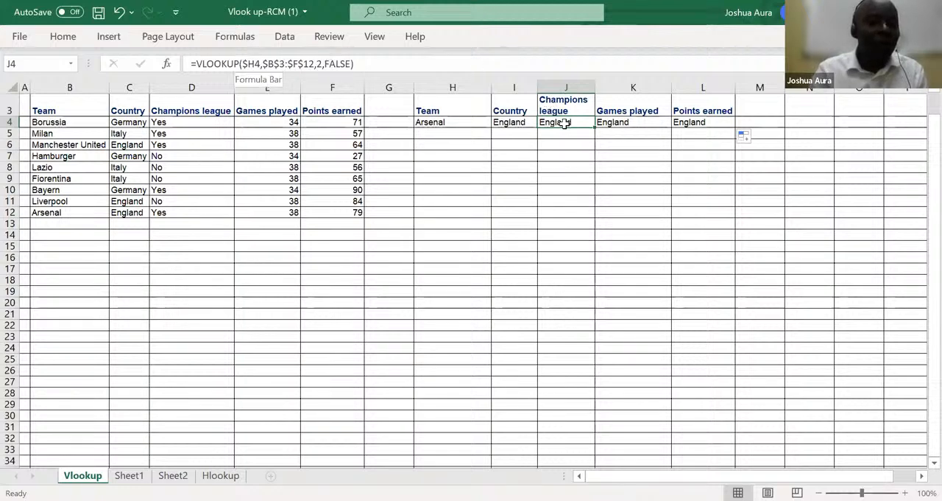
click(321, 64)
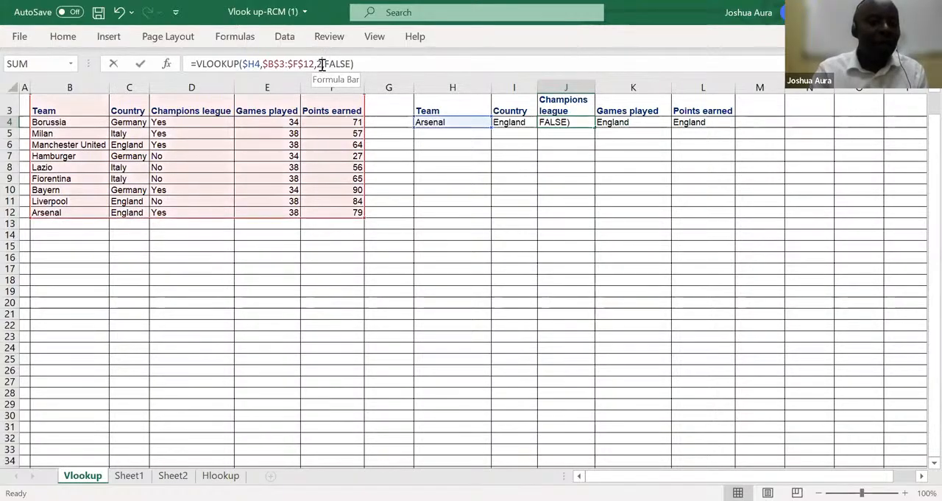
key(BackSpace)
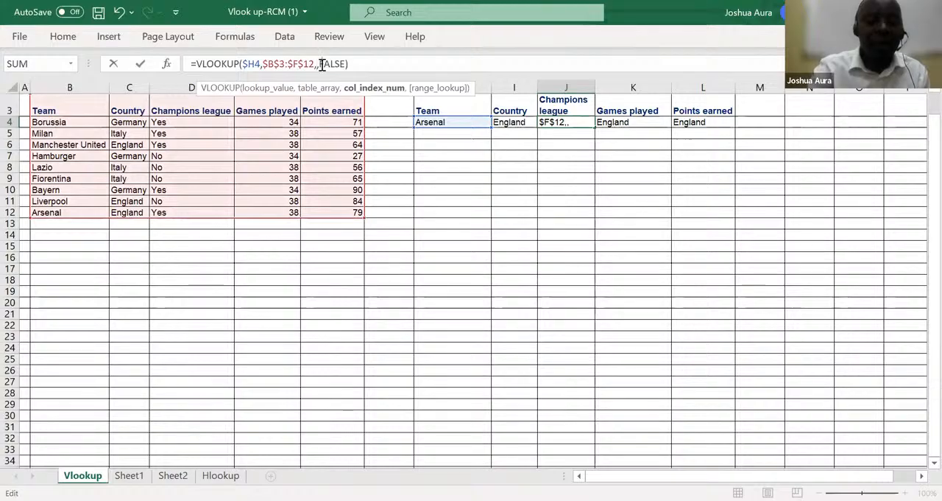
text(3)
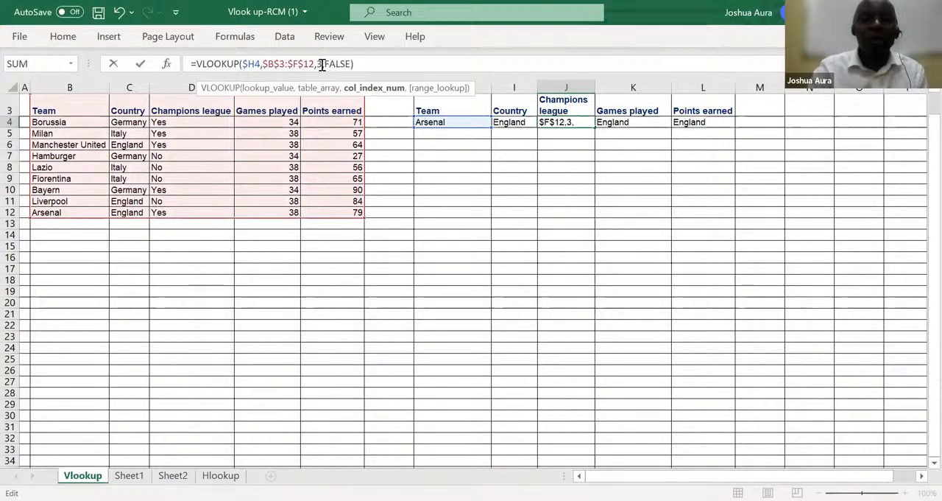
key(Return)
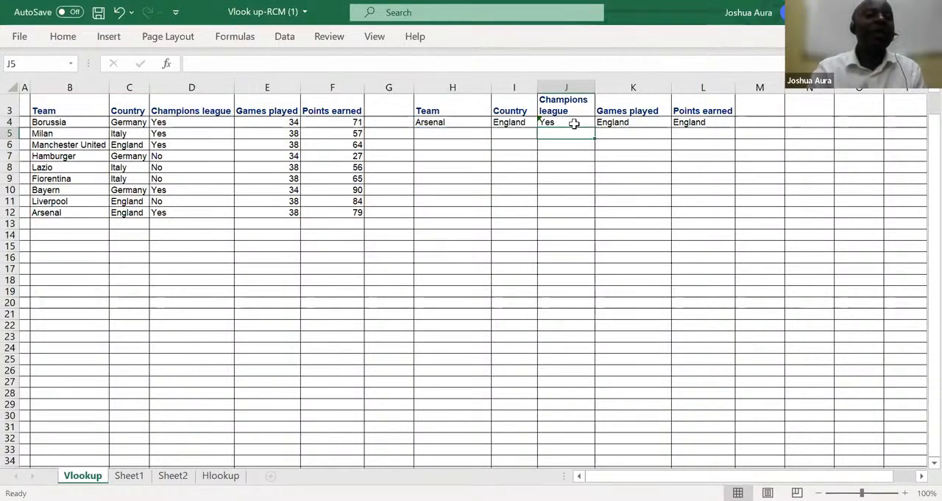
Change the column index in the Games played VLOOKUP formula in K4 to 4
click(612, 123)
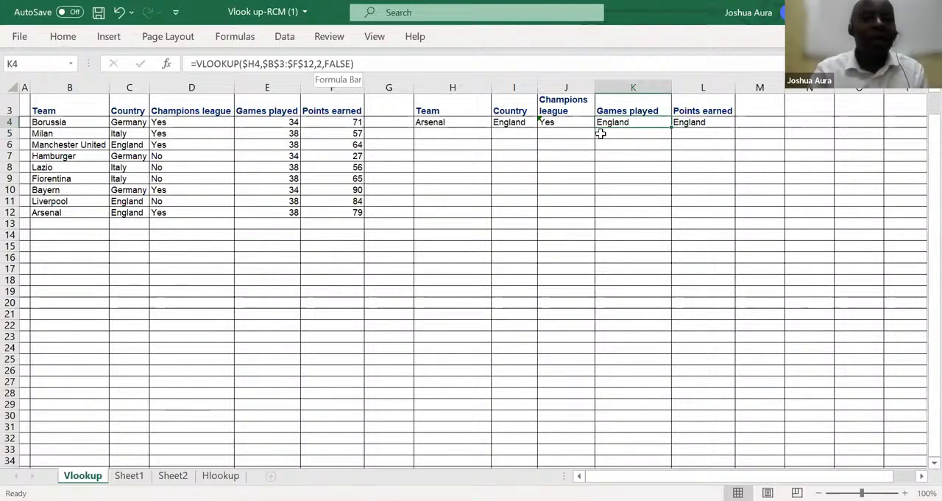
click(321, 64)
key(BackSpace)
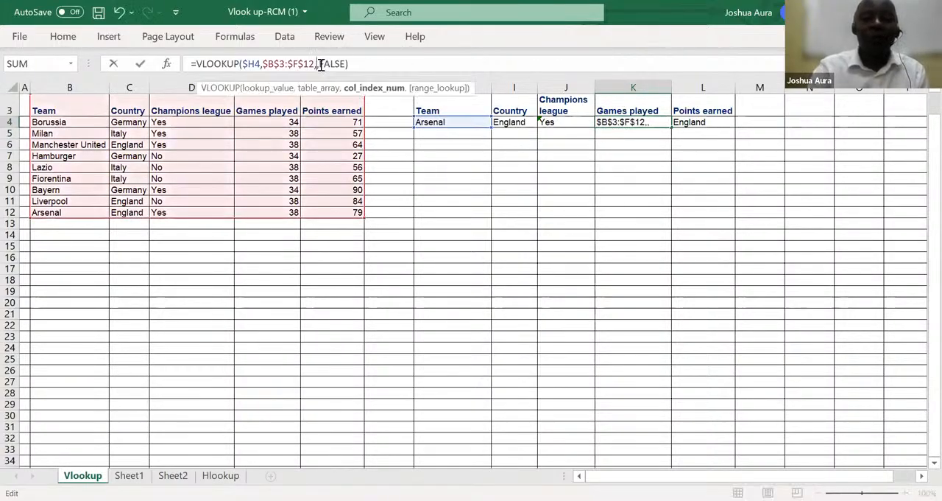
text(4)
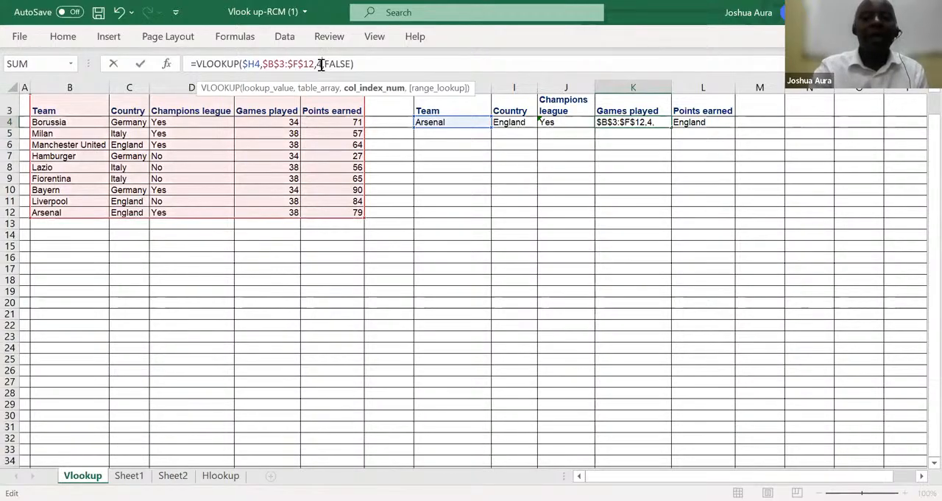
key(Return)
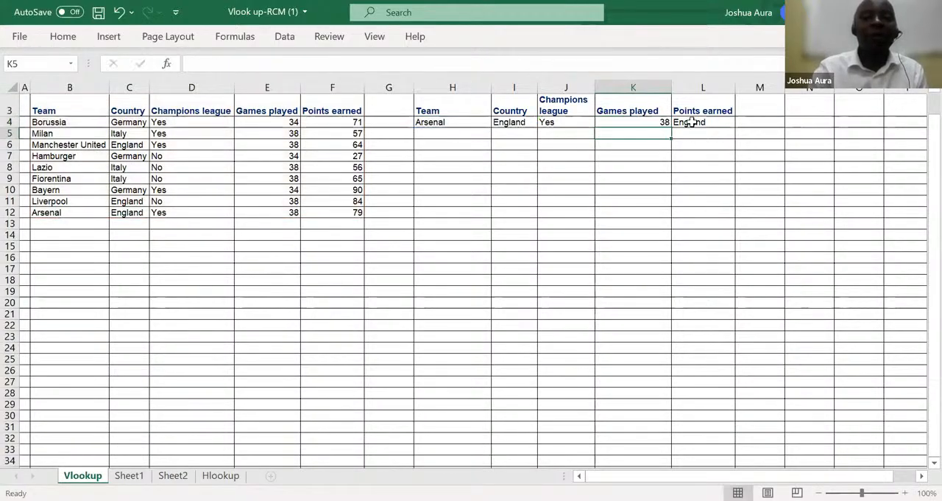
Change the column index in the Points earned VLOOKUP formula in L4 to 5
click(690, 123)
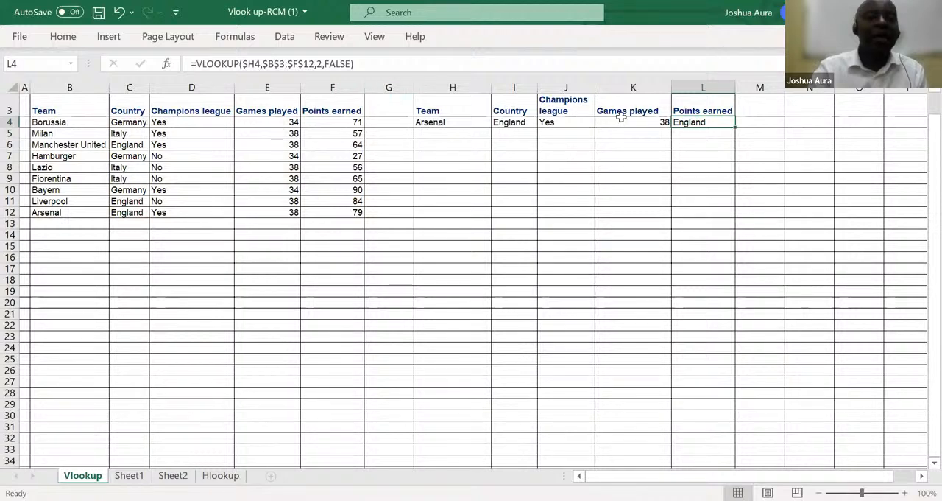
click(322, 64)
key(BackSpace)
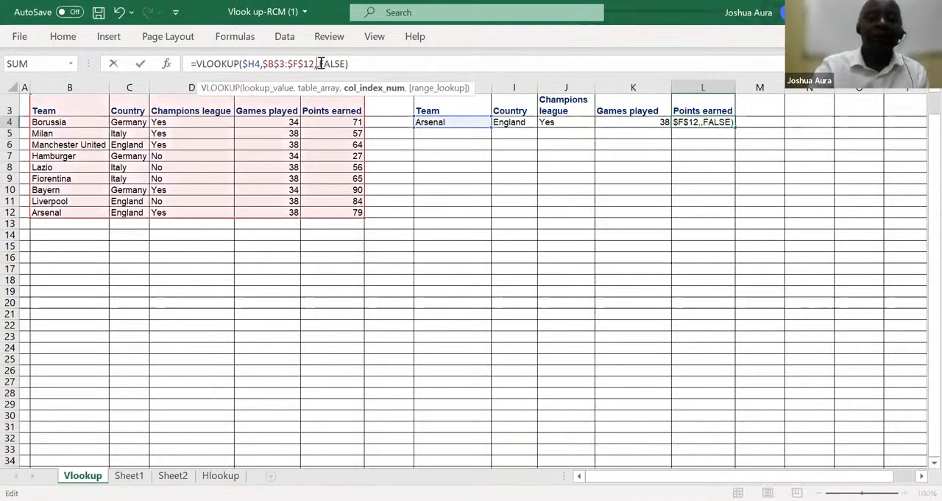
text(5)
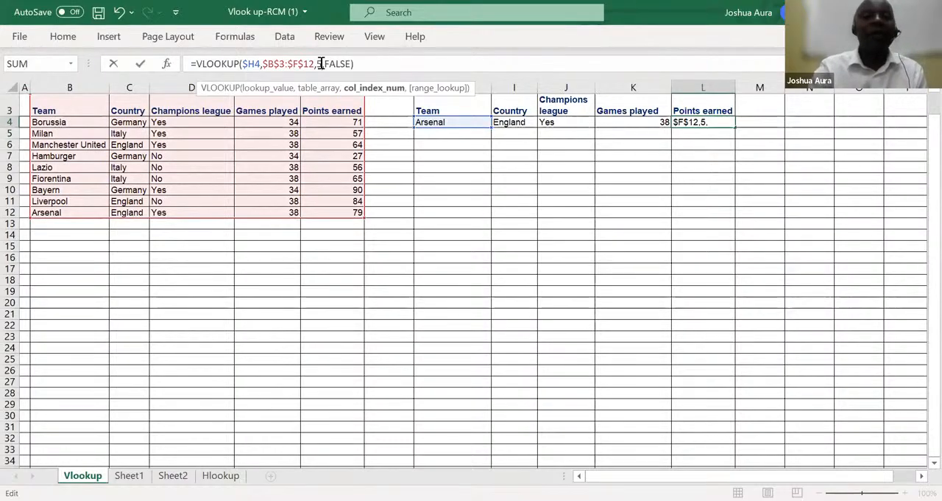
key(Return)
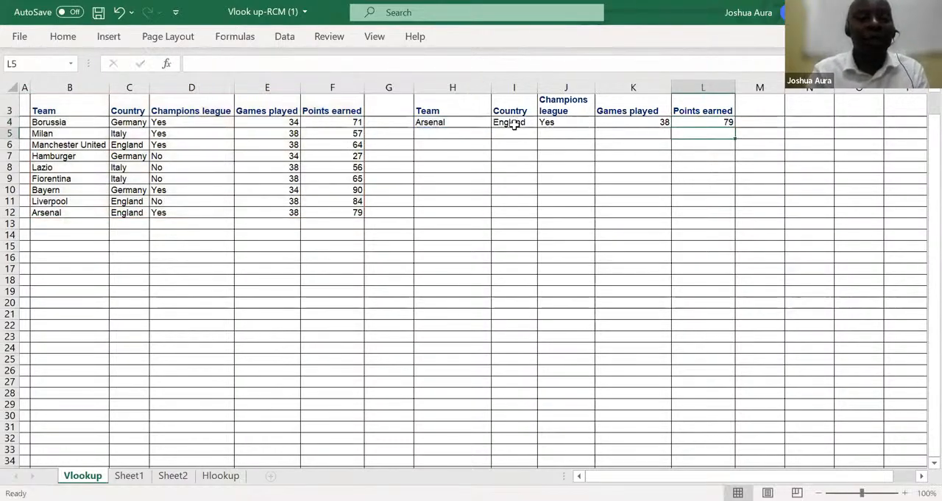
Enter Lazio as the second lookup team in H5 and fill the I4:L4 formulas down through row 10
click(442, 133)
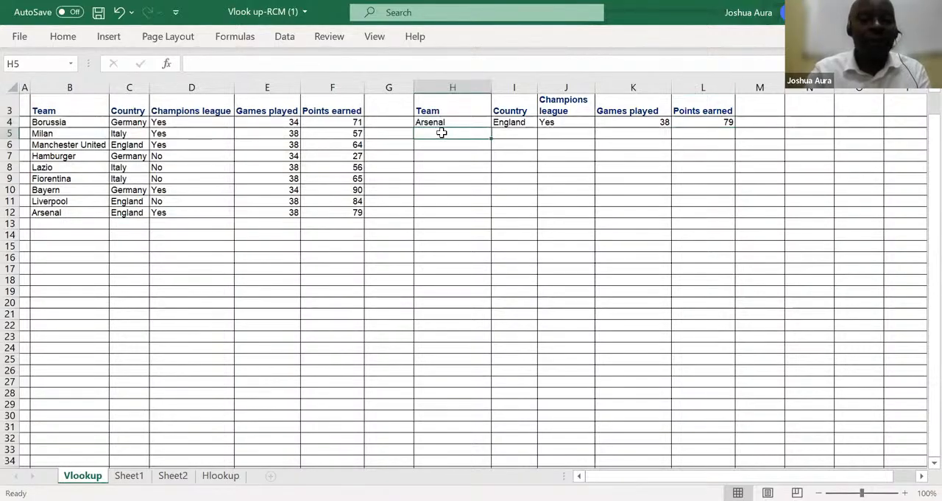
text(Lazio)
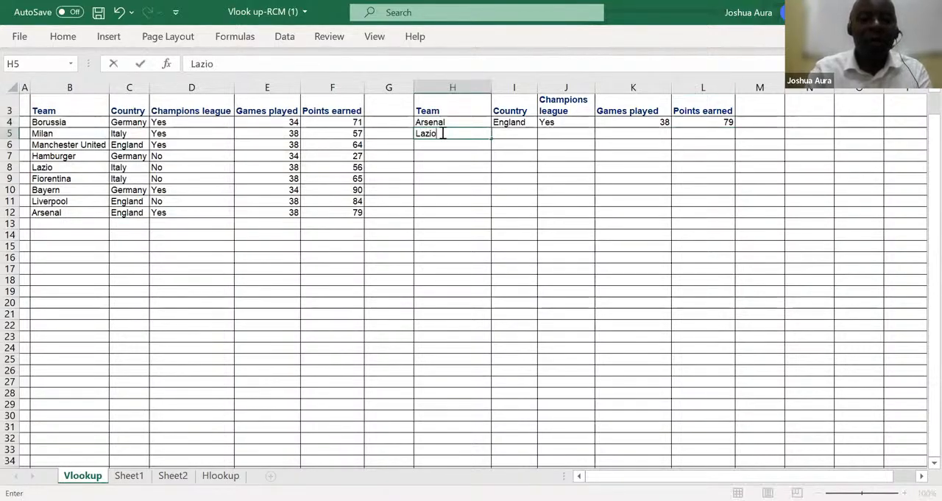
click(508, 123)
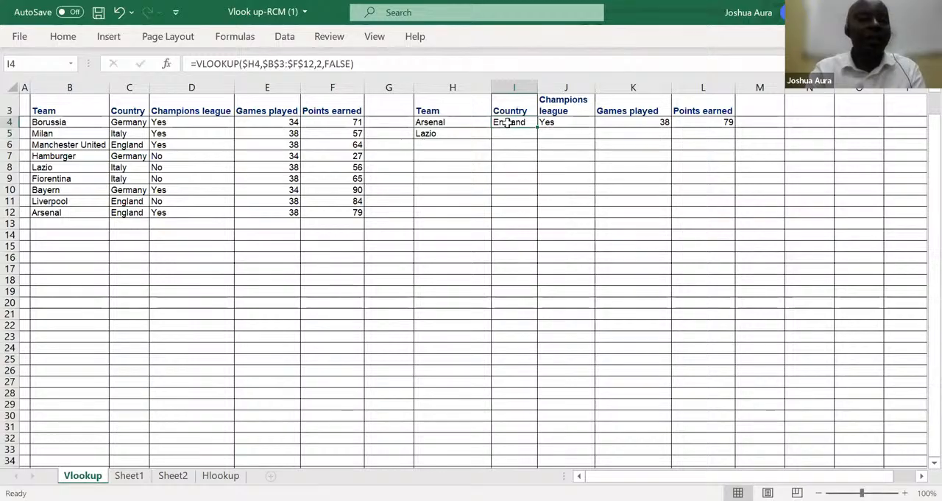
drag(508, 122, 735, 193)
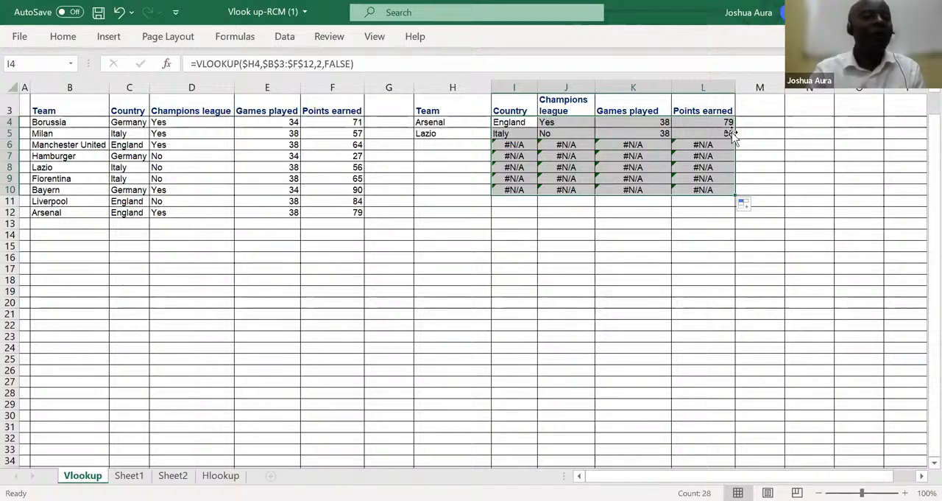
Enter Fiorentina as the next lookup team in H6
click(438, 144)
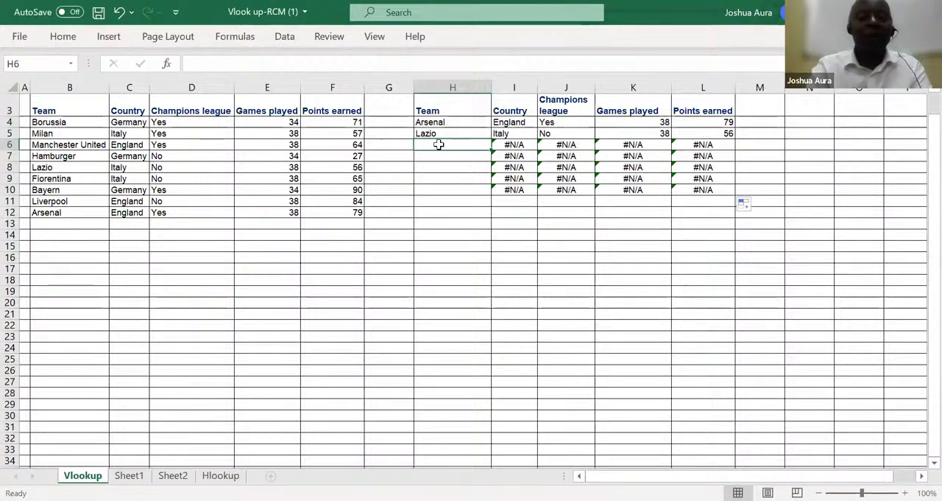
text(Fio)
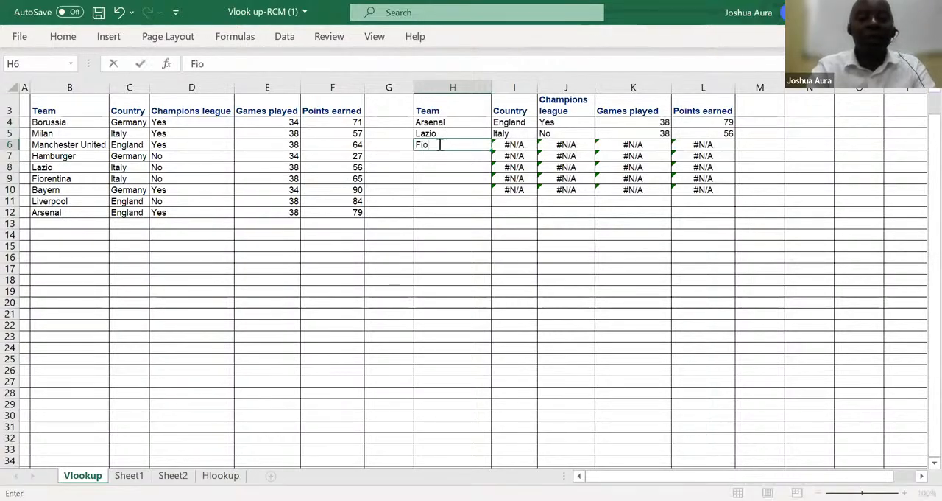
text(rentina)
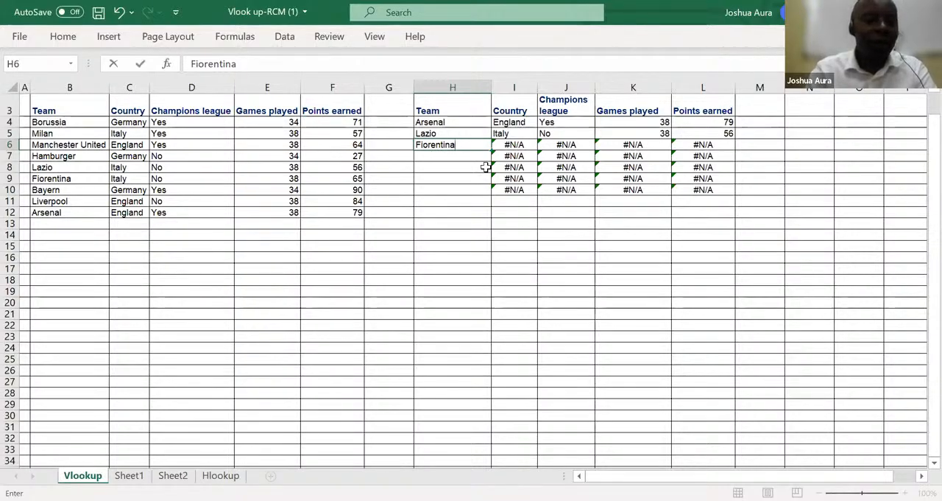
key(Return)
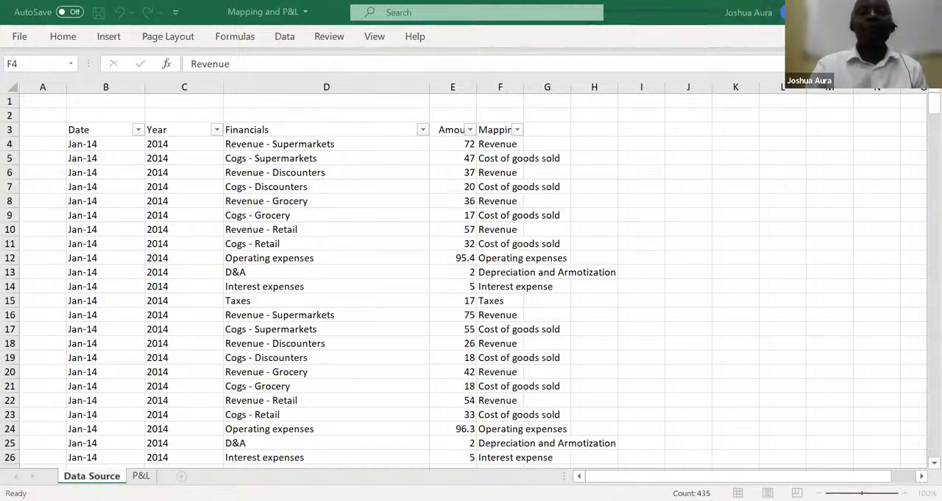
In the Mapping and P&L workbook, permanently delete the P&L sheet and try to undo the deletion
key(ctrl+shift+Down)
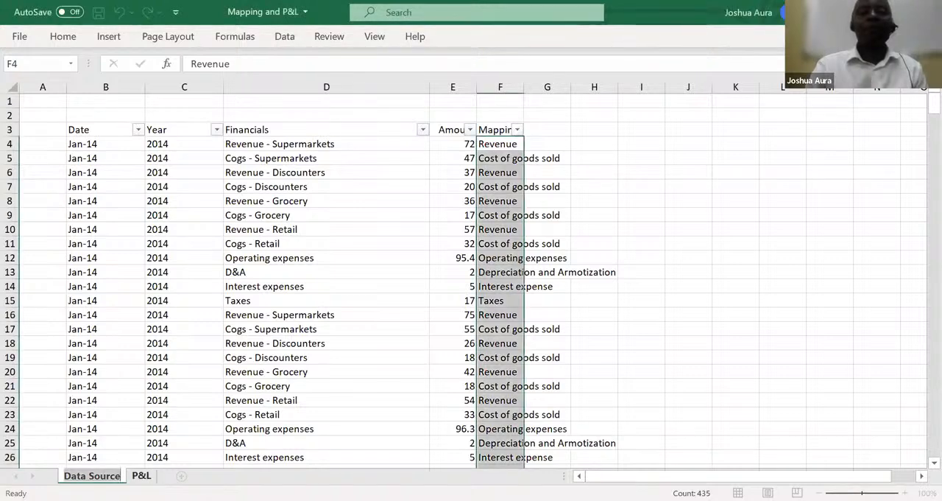
key(ctrl+Page_Down)
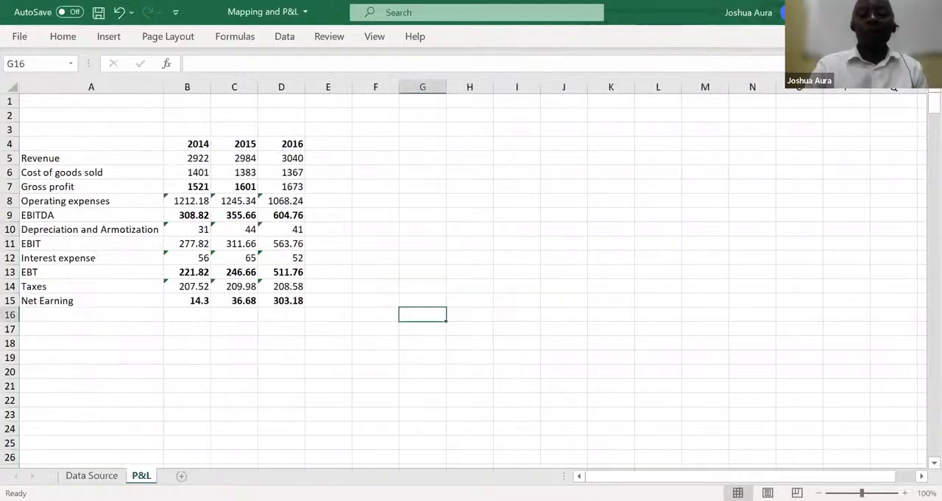
right_click(140, 475)
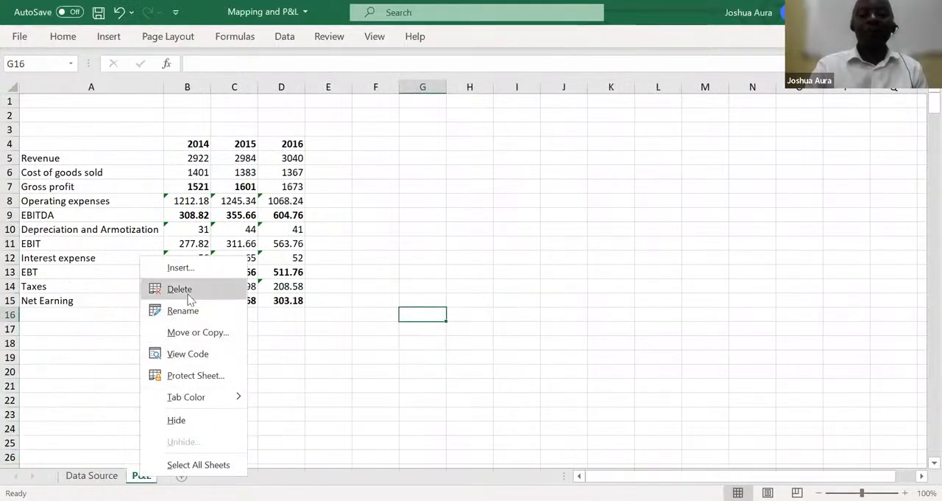
click(181, 290)
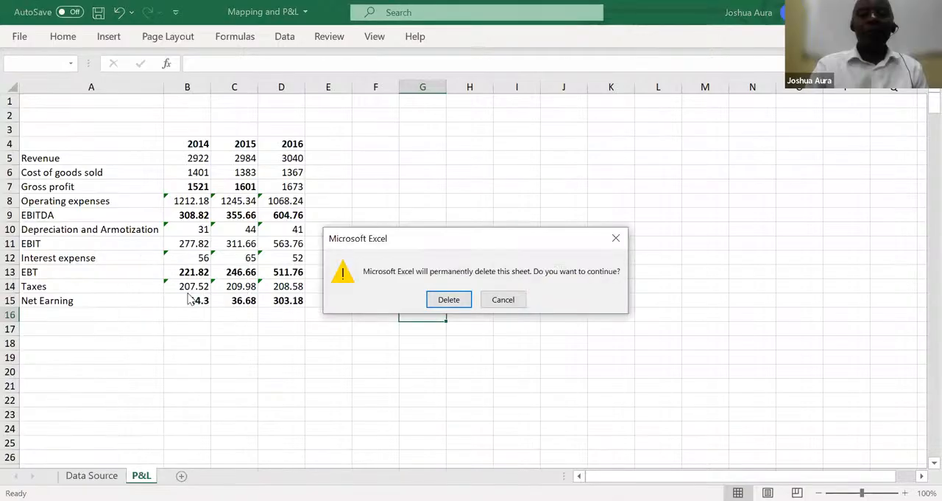
click(449, 300)
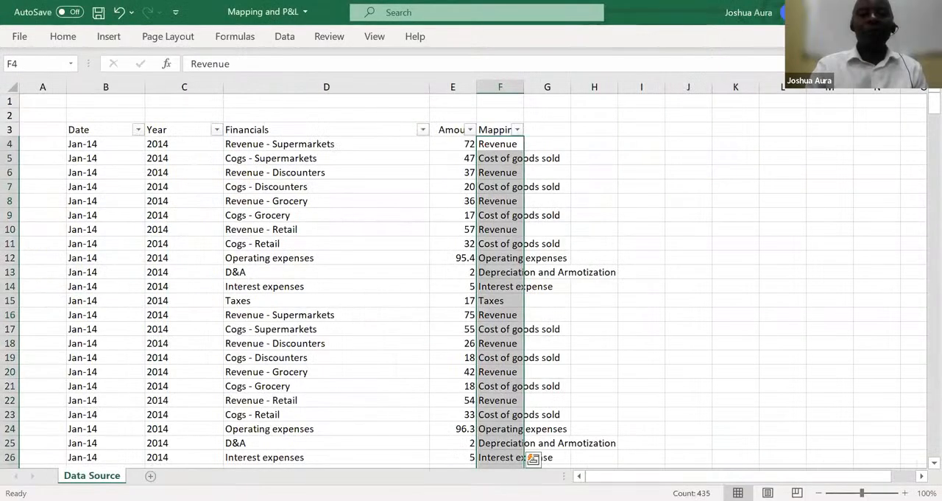
click(122, 16)
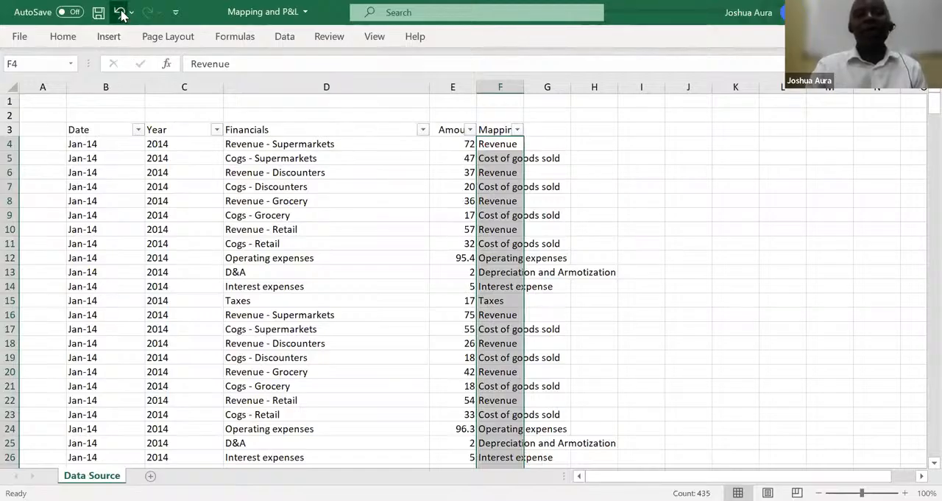
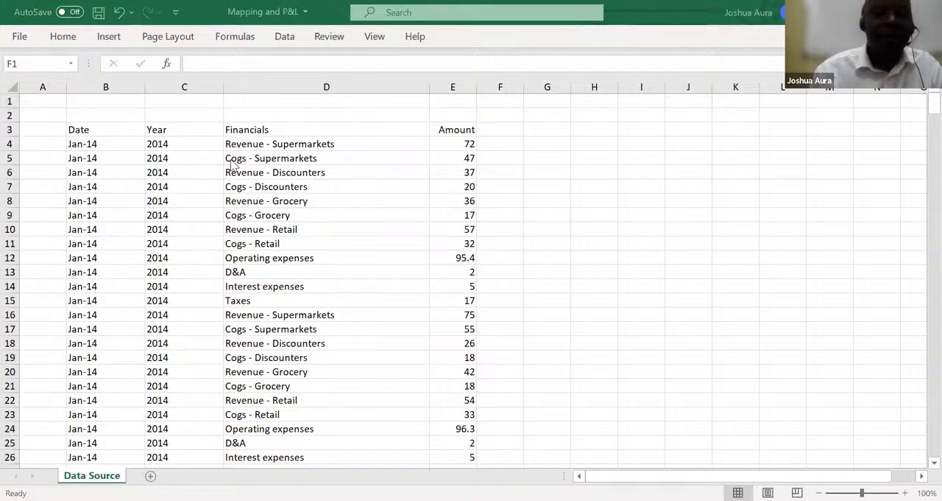
Replace every slash with a period throughout the Date column
click(91, 85)
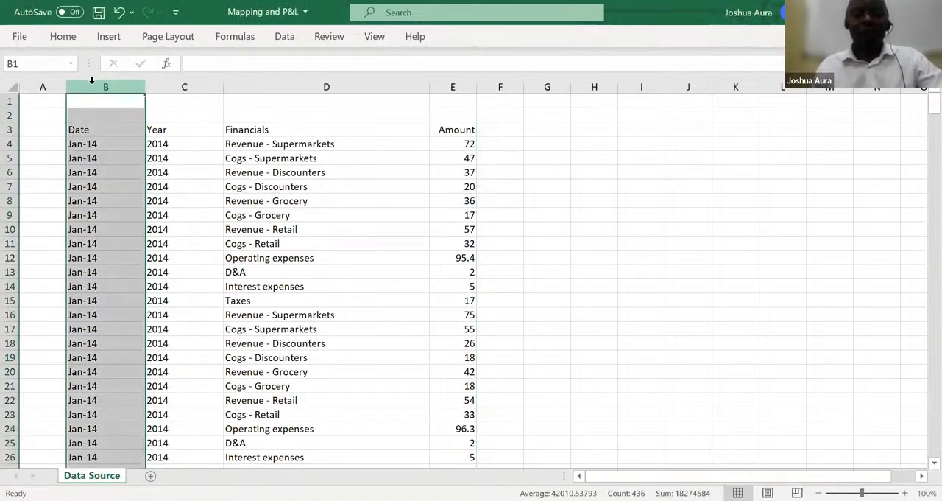
key(ctrl+f)
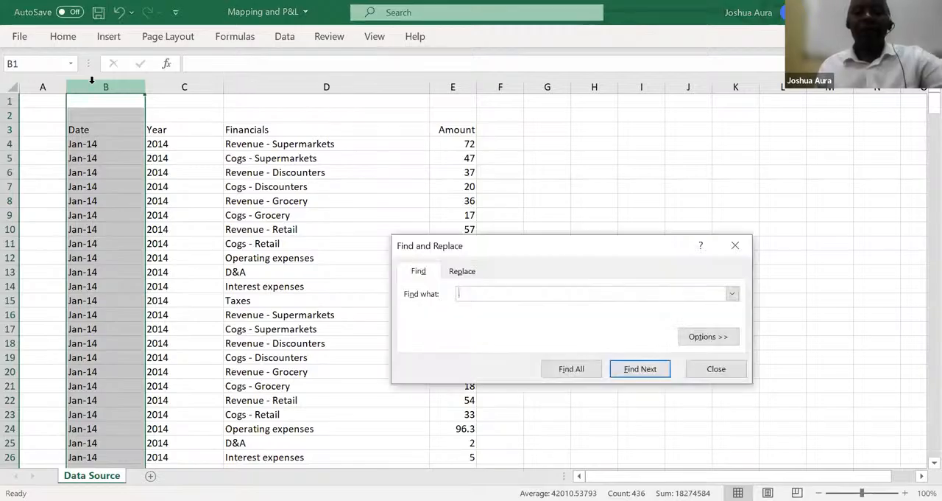
click(464, 270)
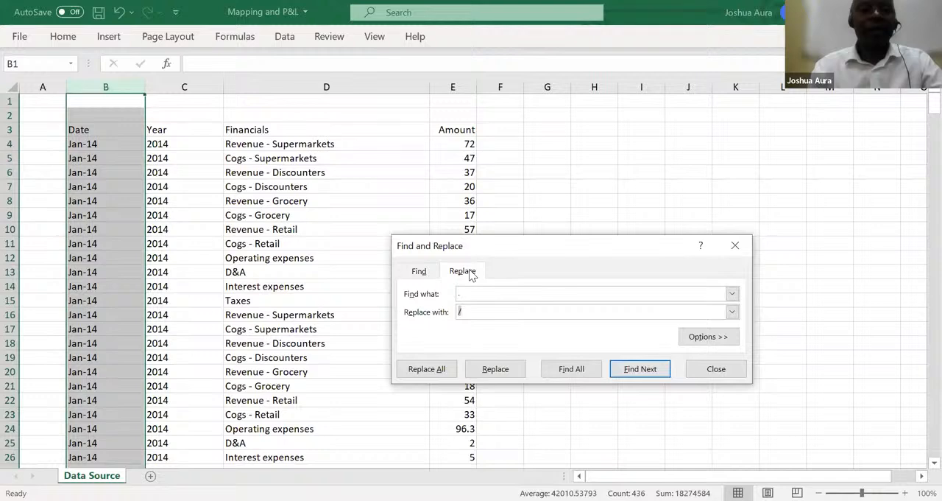
click(472, 293)
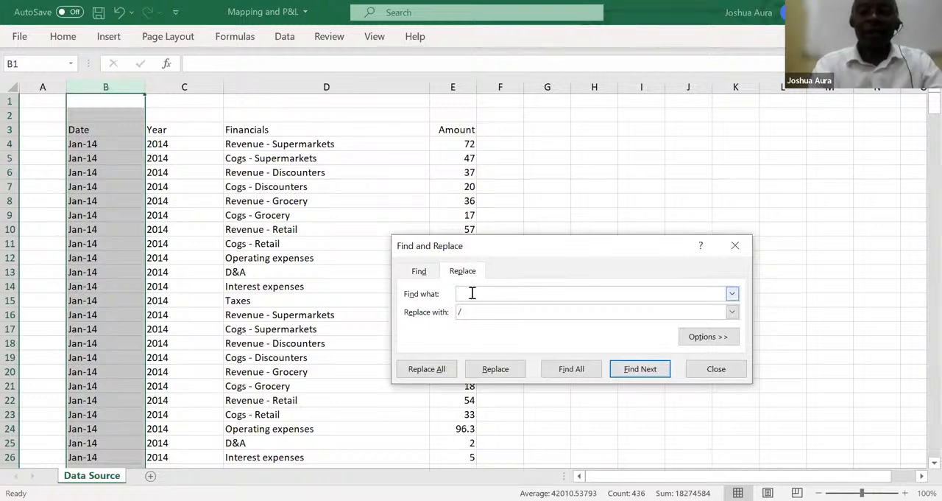
text(/)
click(473, 310)
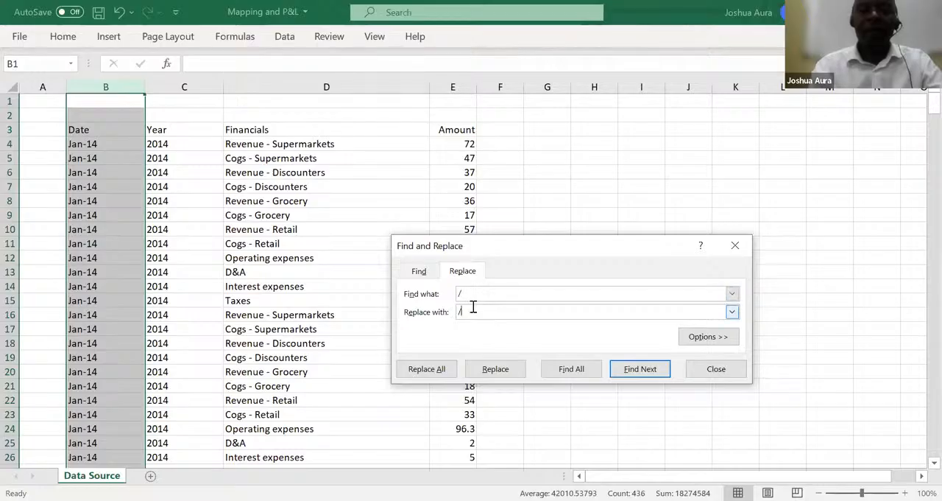
key(BackSpace)
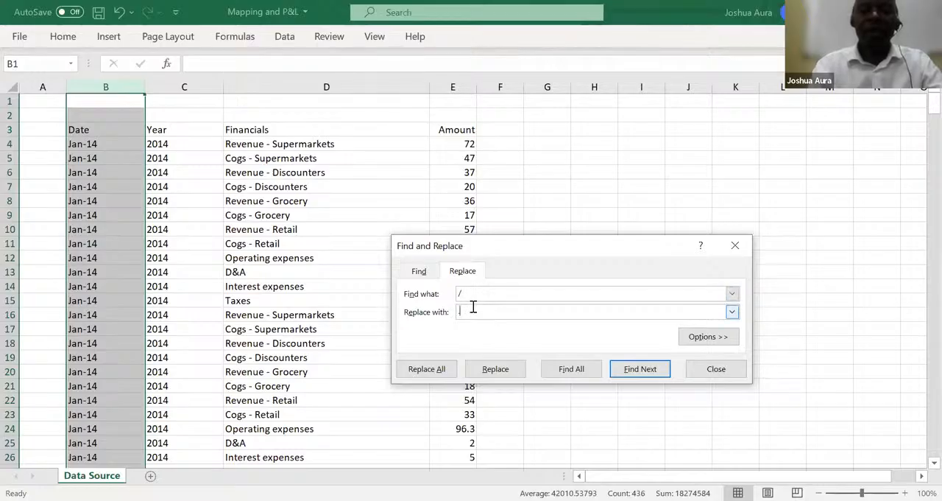
click(426, 369)
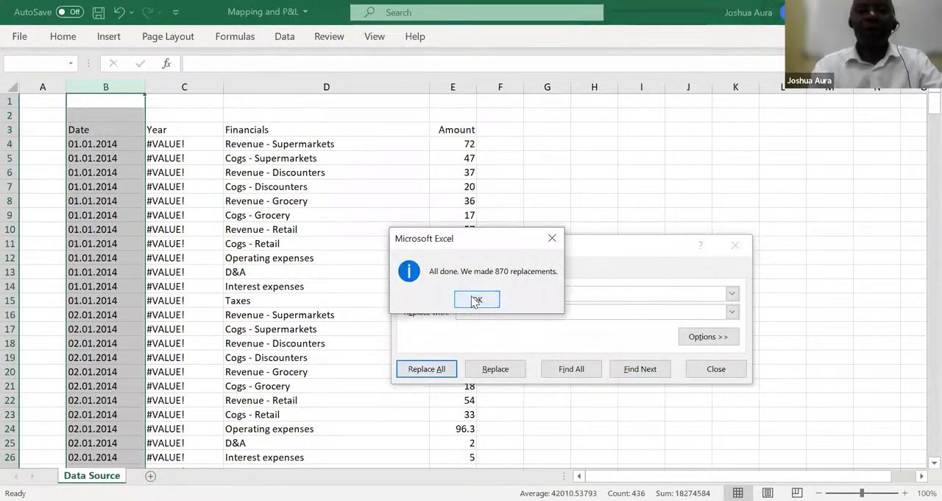
click(475, 299)
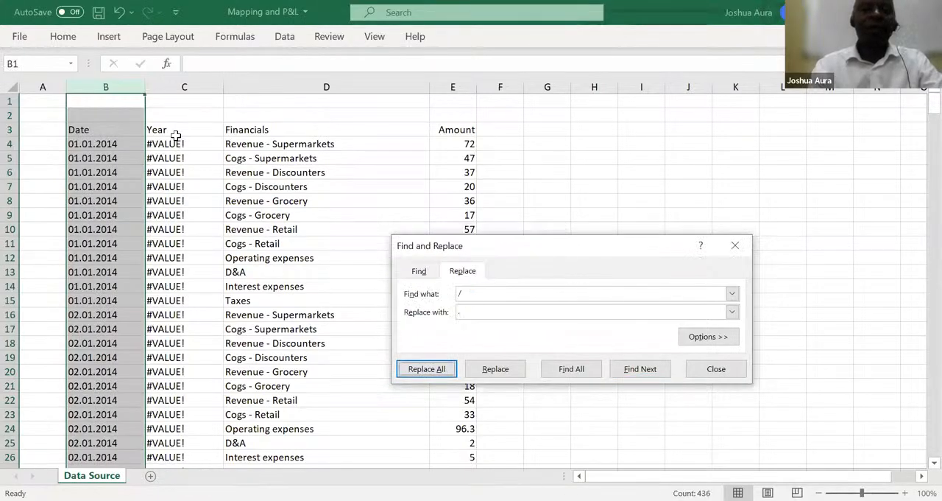
Delete the entire Year column from the Data Source sheet and close the Find and Replace dialog
click(179, 86)
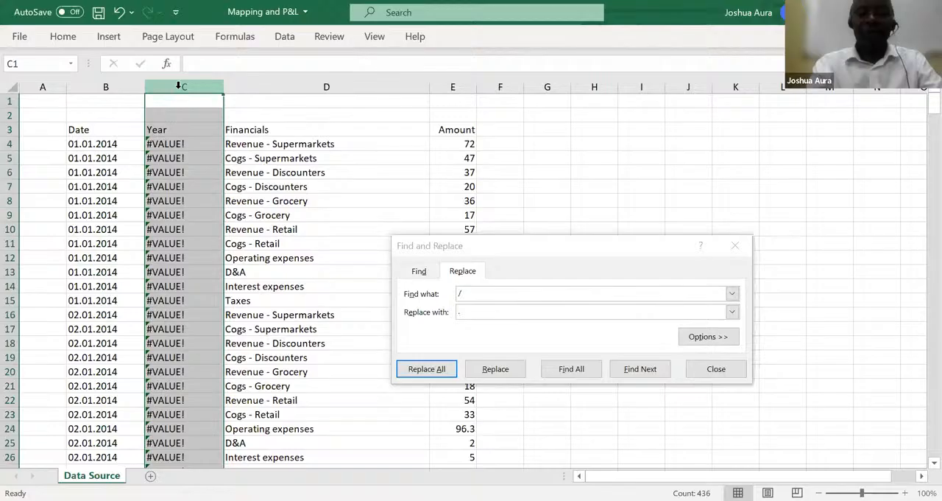
key(ctrl+minus)
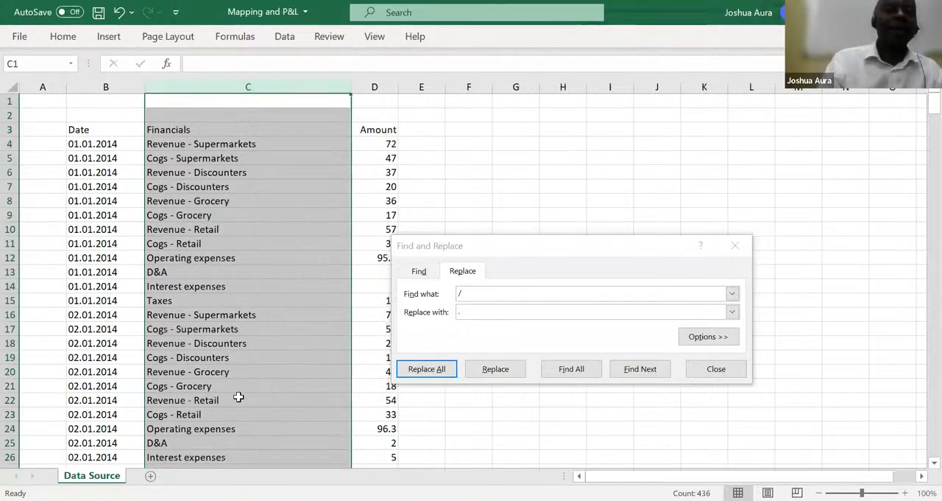
click(736, 248)
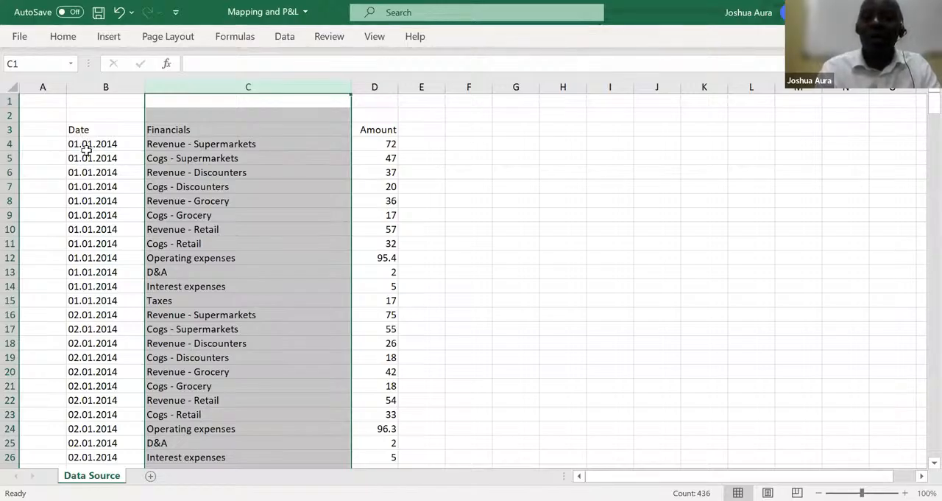
Try extracting the year from the first date with =YEAR(B4) in A4, and clear that cell
click(36, 144)
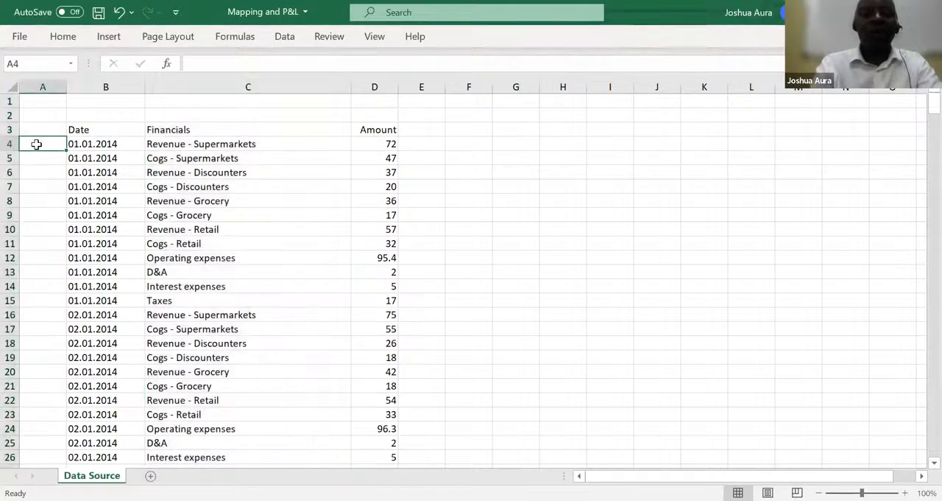
text(=)
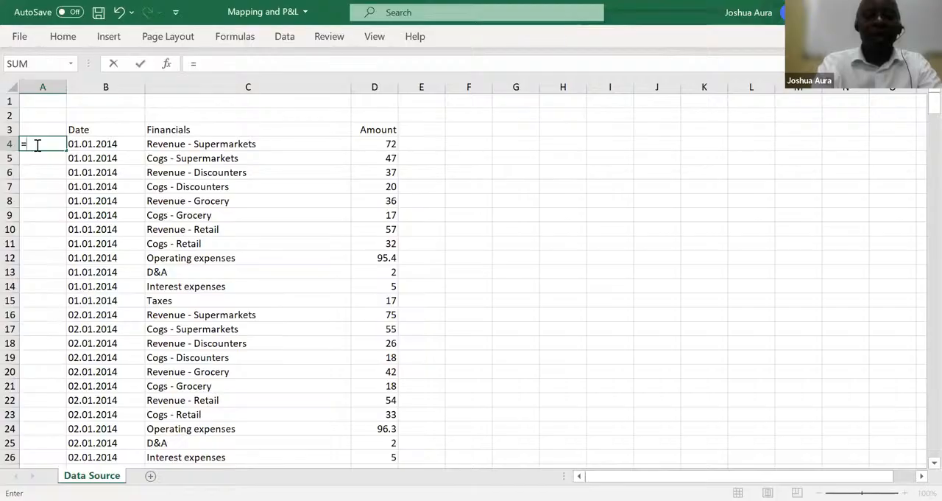
text(year)
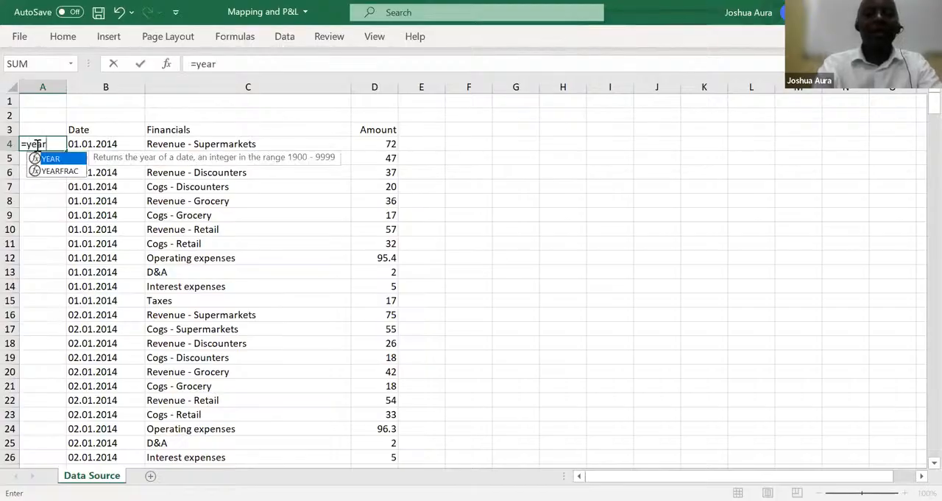
key(Tab)
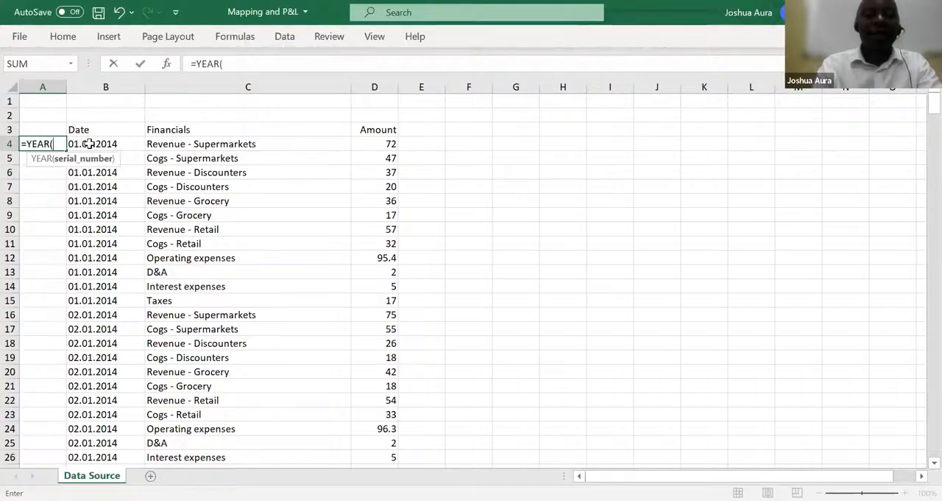
click(90, 144)
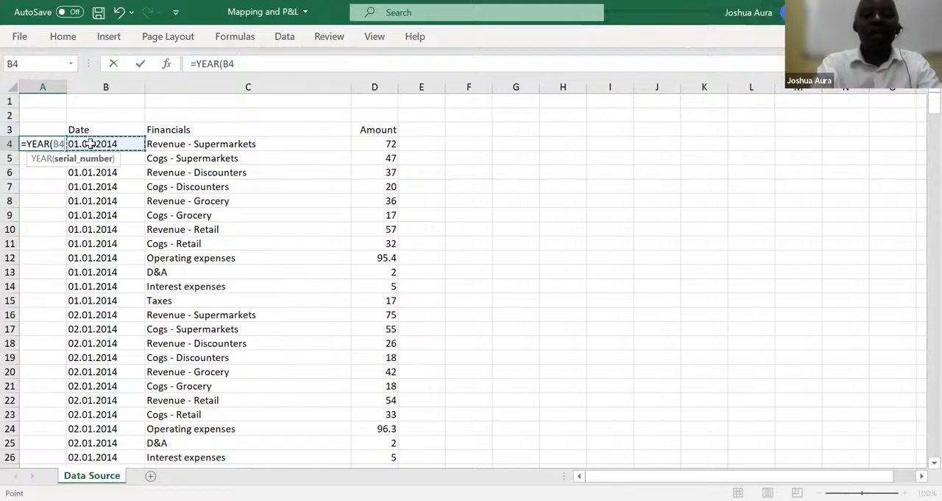
text())
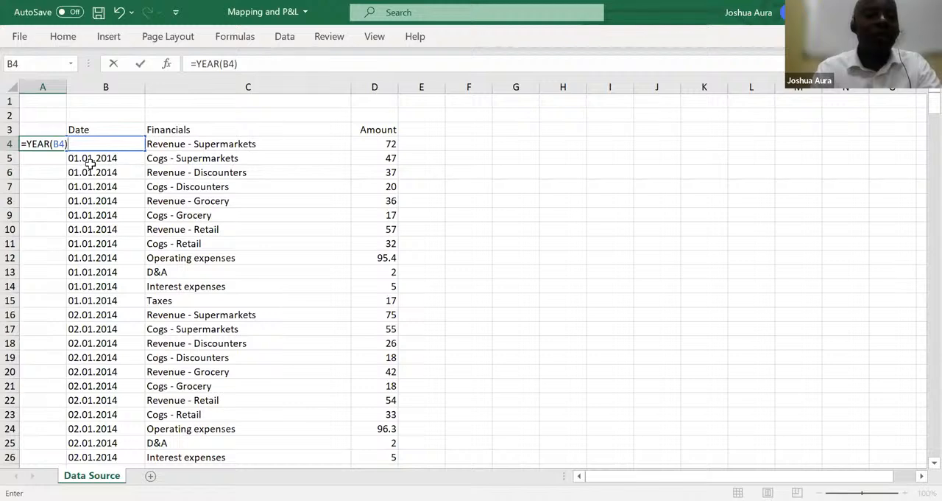
key(Return)
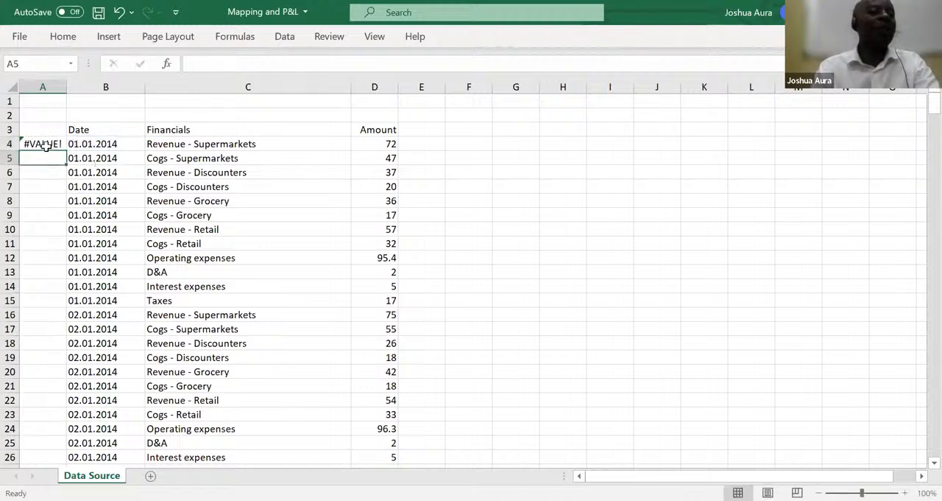
click(46, 144)
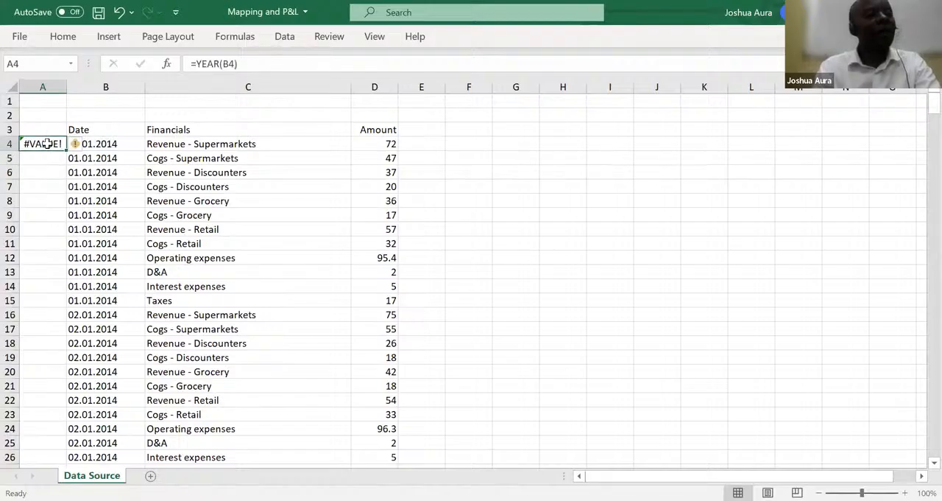
key(Delete)
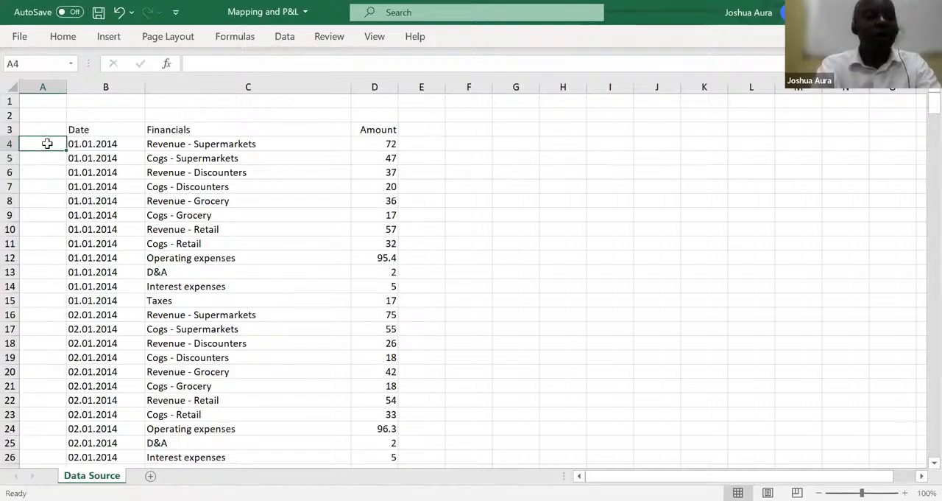
Replace every period with a slash throughout the Date column, check the date in B4 and close the Find and Replace dialog
click(102, 86)
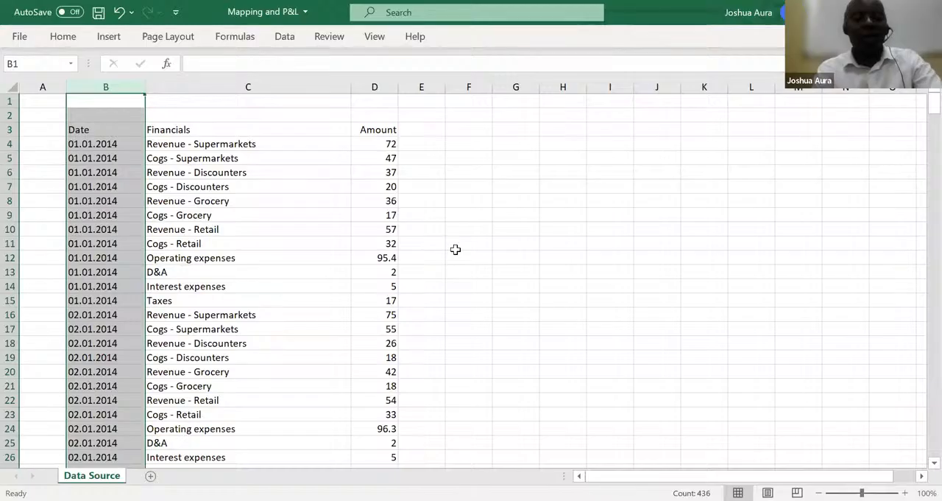
key(ctrl+f)
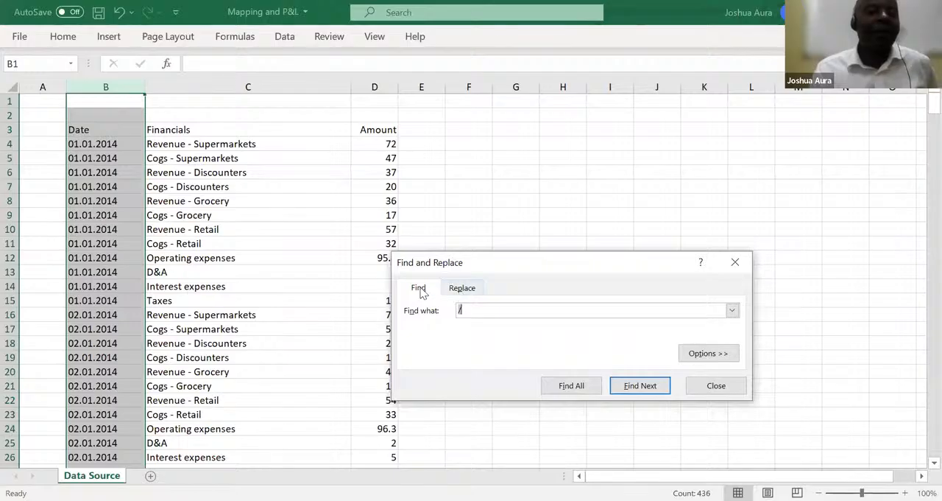
click(469, 289)
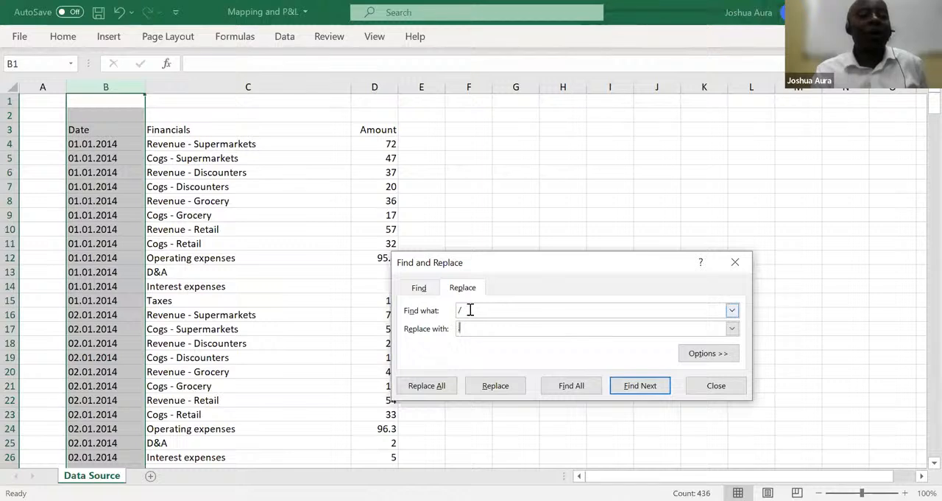
click(470, 310)
key(BackSpace)
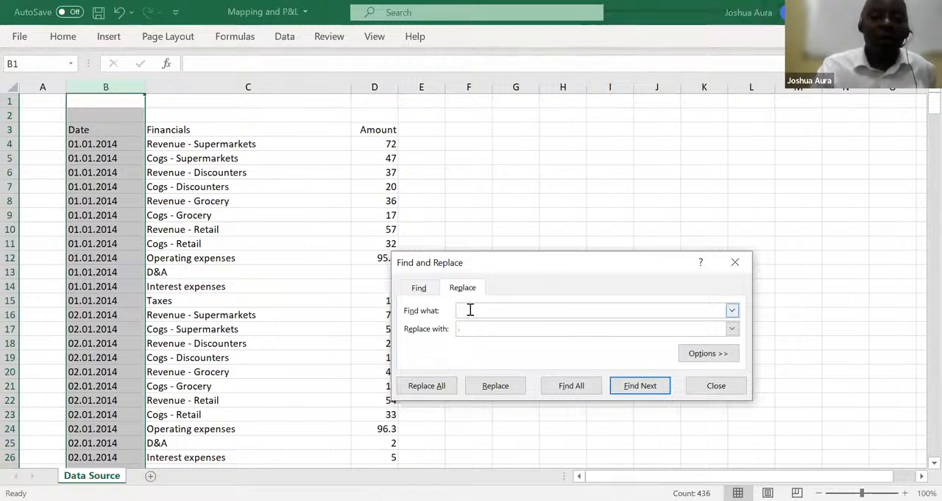
text(.)
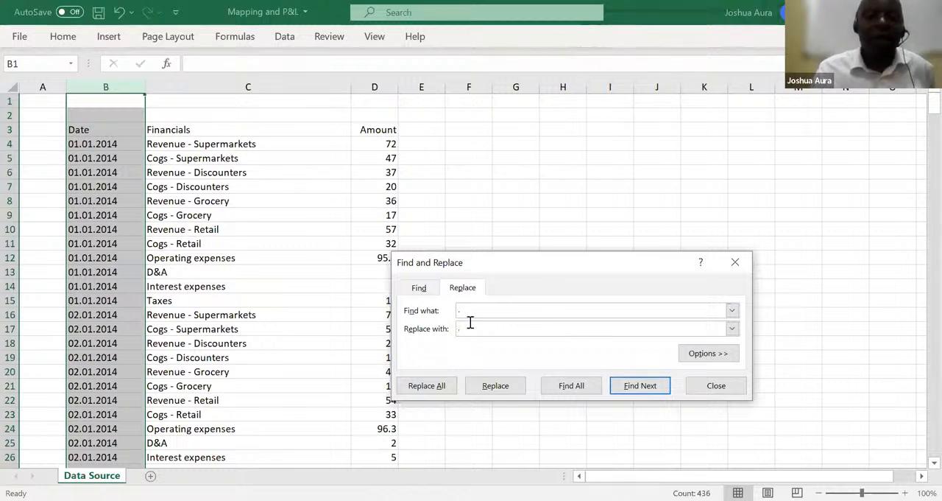
click(469, 325)
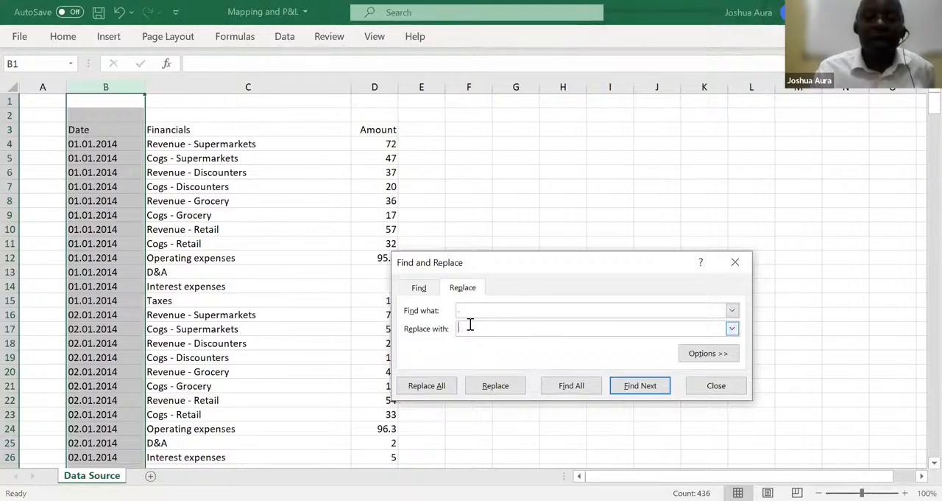
text(/)
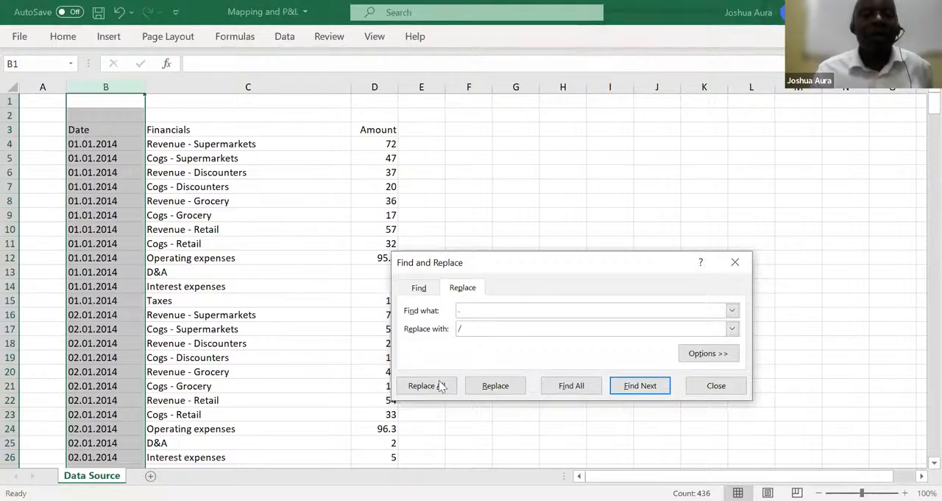
click(430, 388)
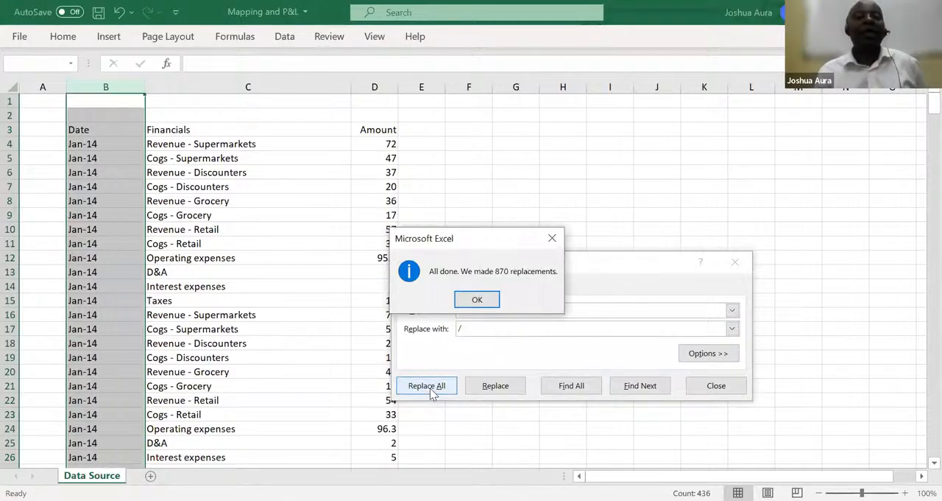
click(475, 300)
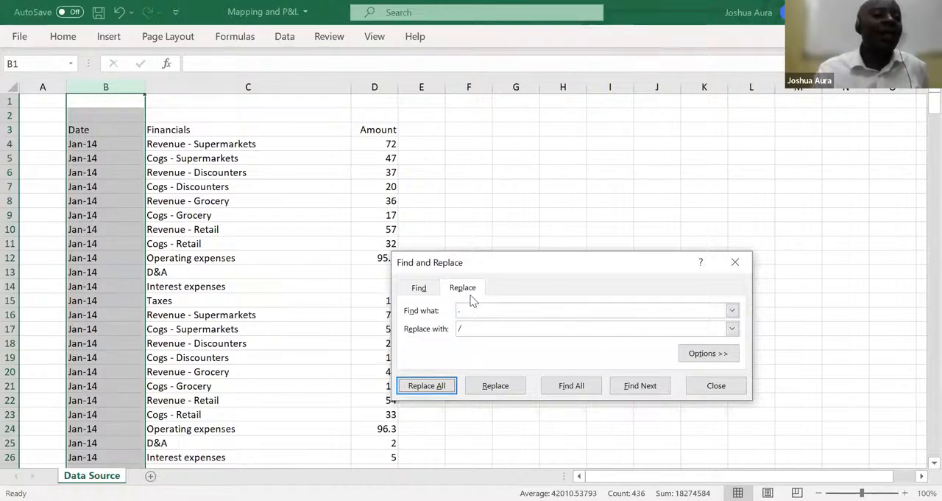
click(92, 143)
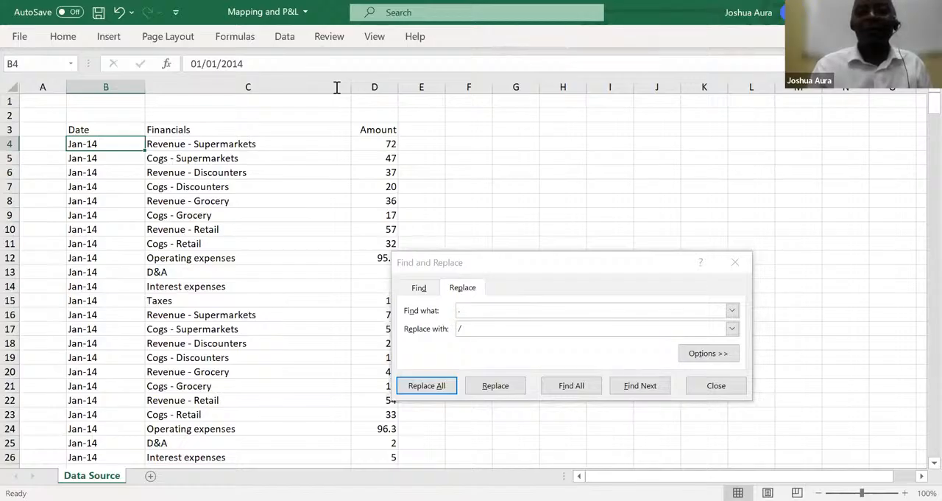
click(355, 68)
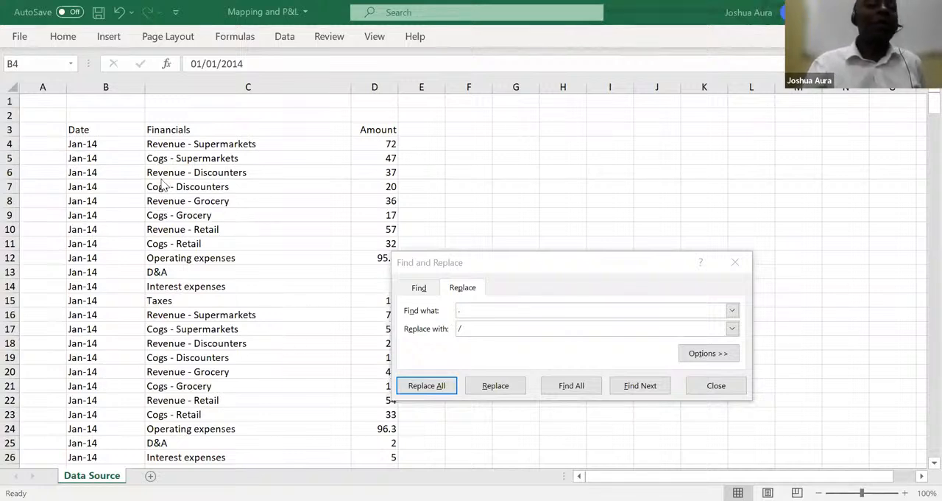
click(736, 263)
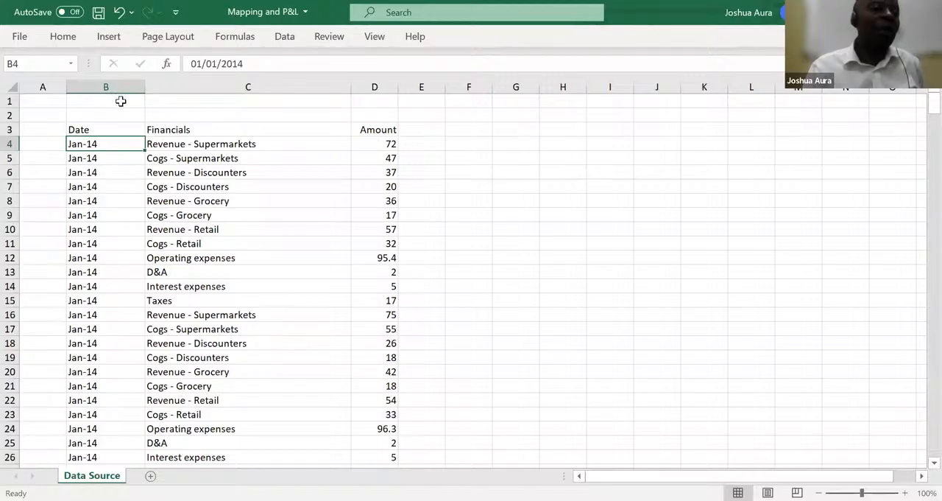
Insert a blank column between the Date and Financials columns
click(214, 83)
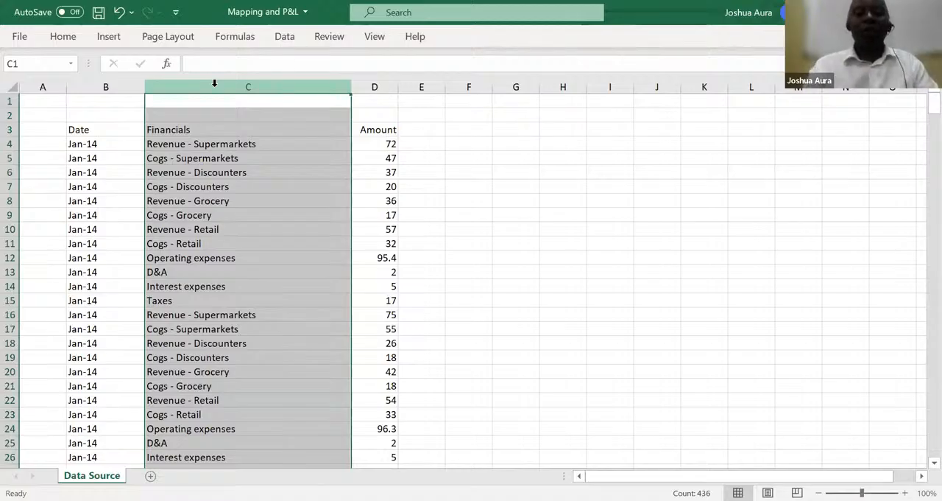
key(ctrl+shift+plus)
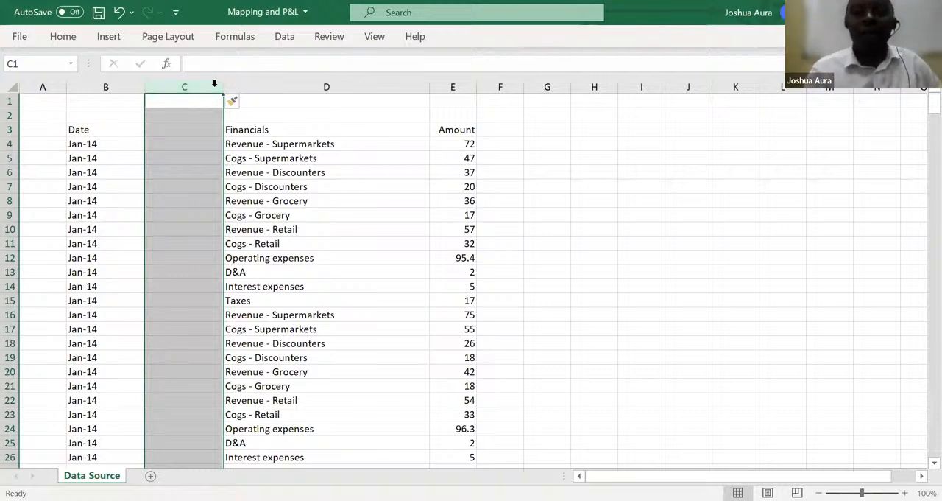
key(alt+Tab)
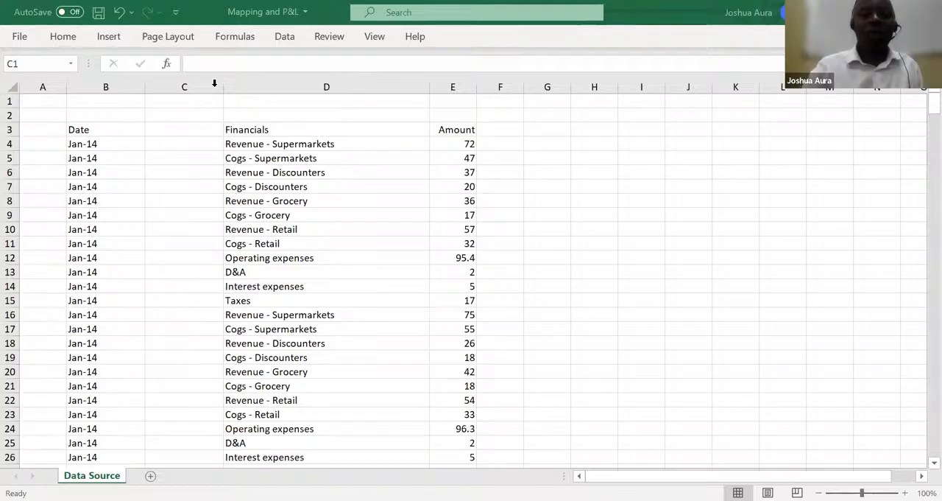
Add a Year header in C3 and extract the year of the first date in C4 with =YEAR(B4)
click(177, 129)
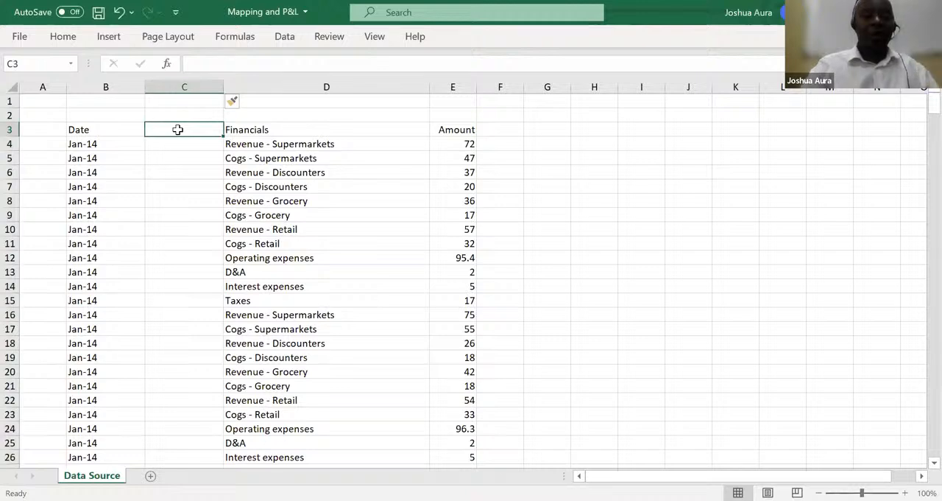
text(Year)
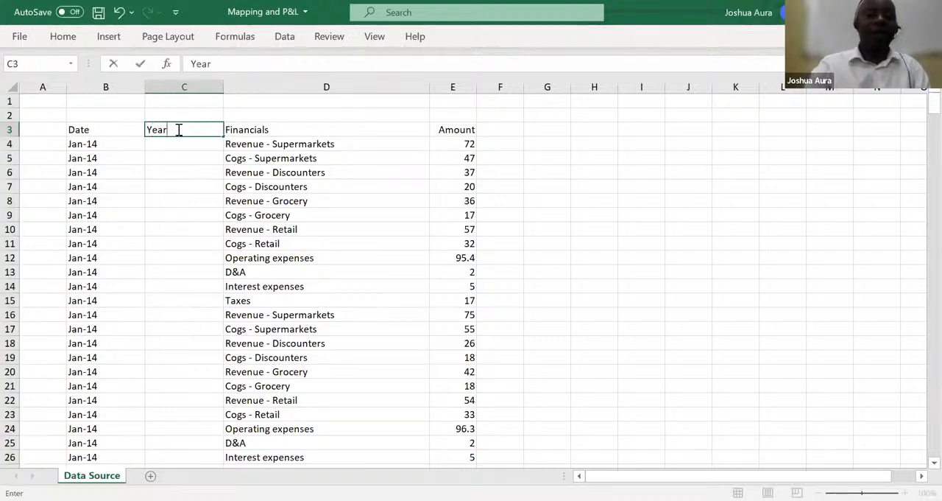
key(Return)
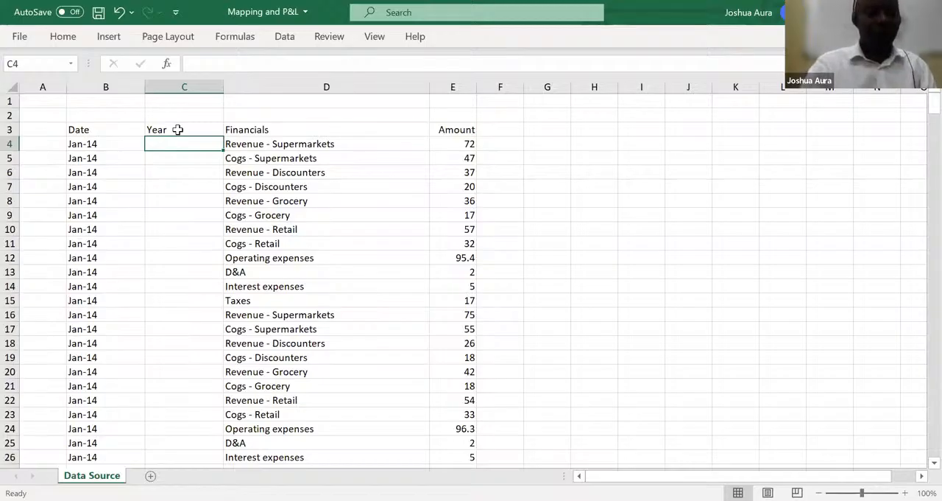
text(=)
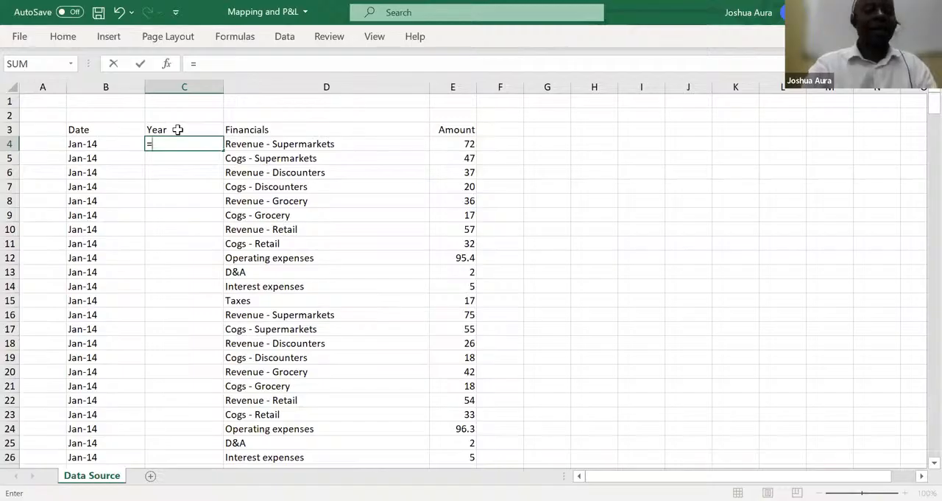
text(yea)
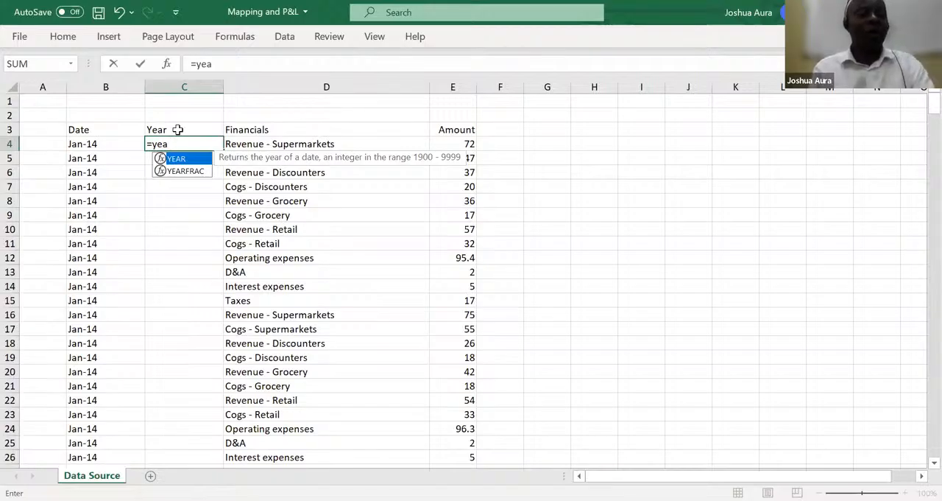
key(Tab)
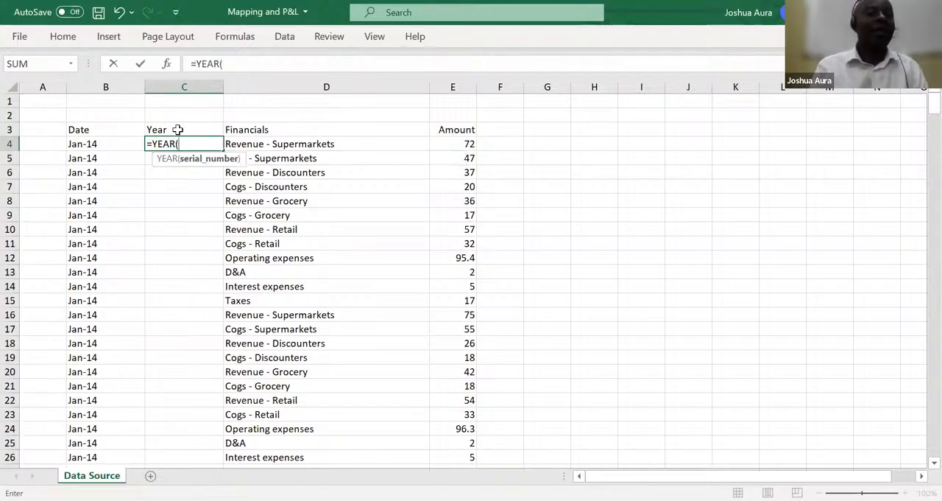
click(87, 144)
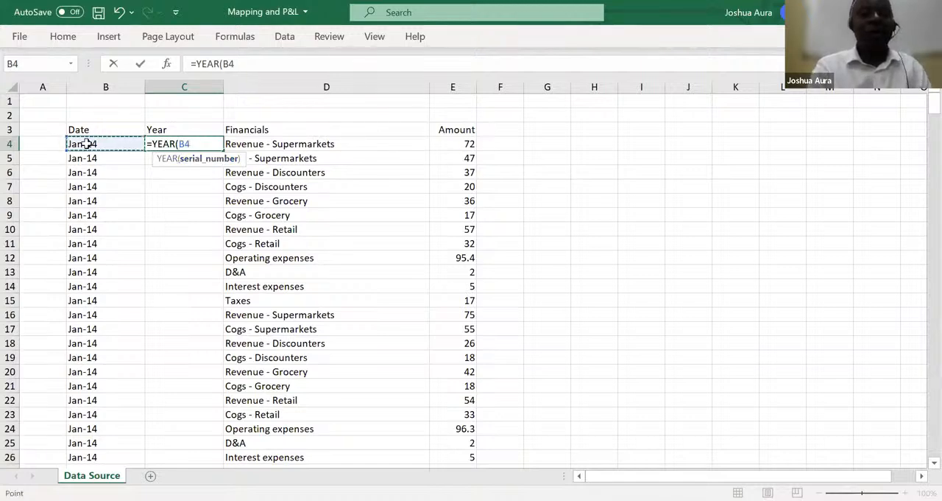
key(Return)
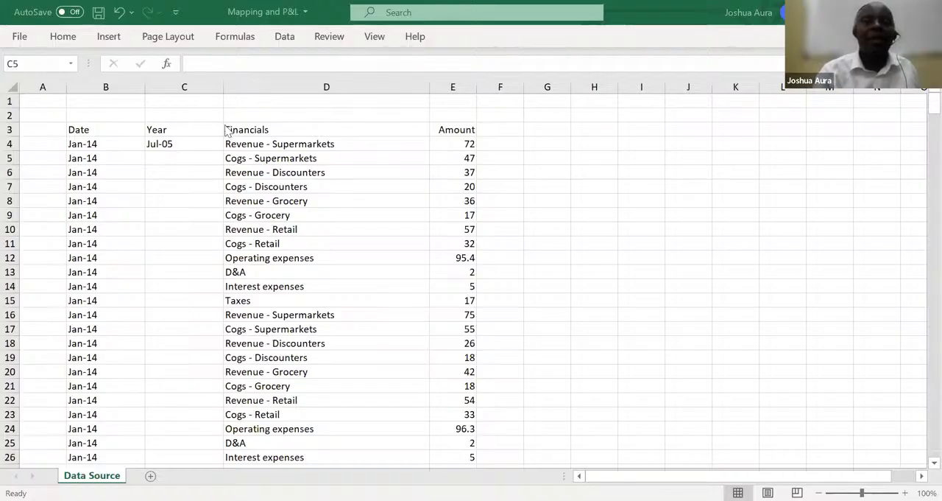
Format the year in C4 as a Number with no decimal places
click(169, 143)
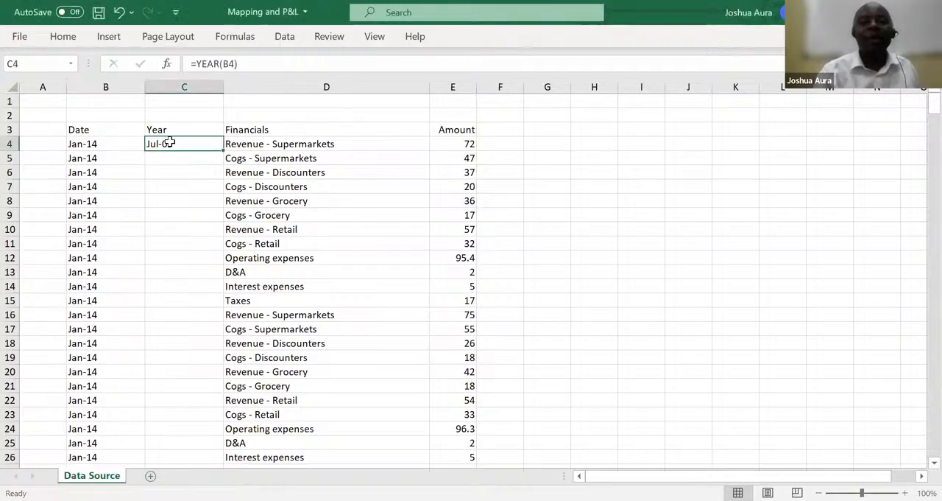
click(63, 37)
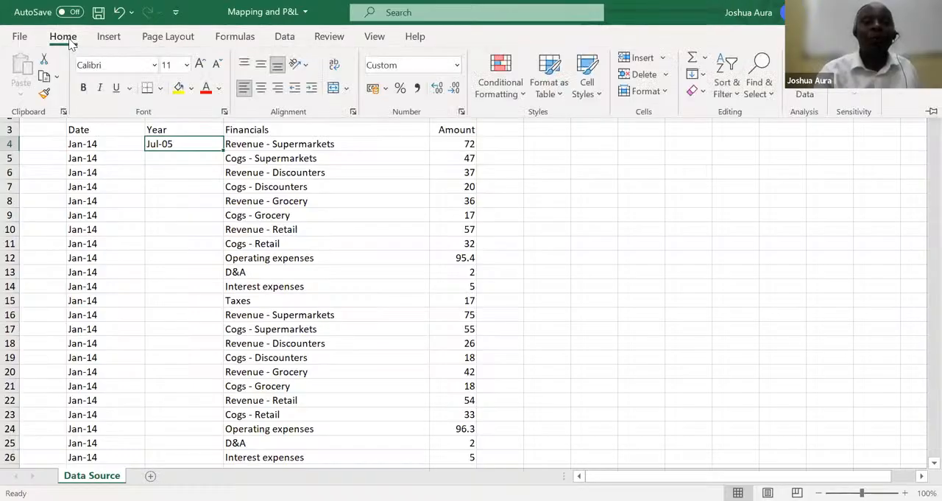
click(458, 67)
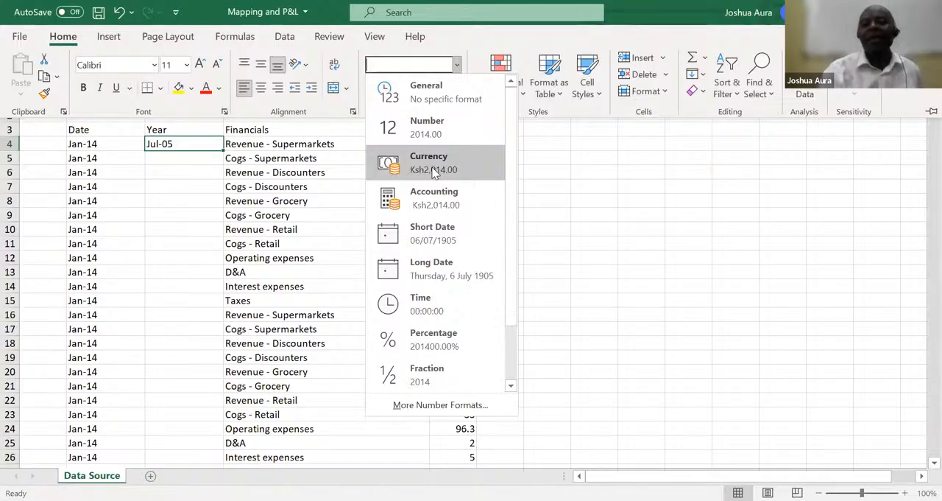
click(431, 130)
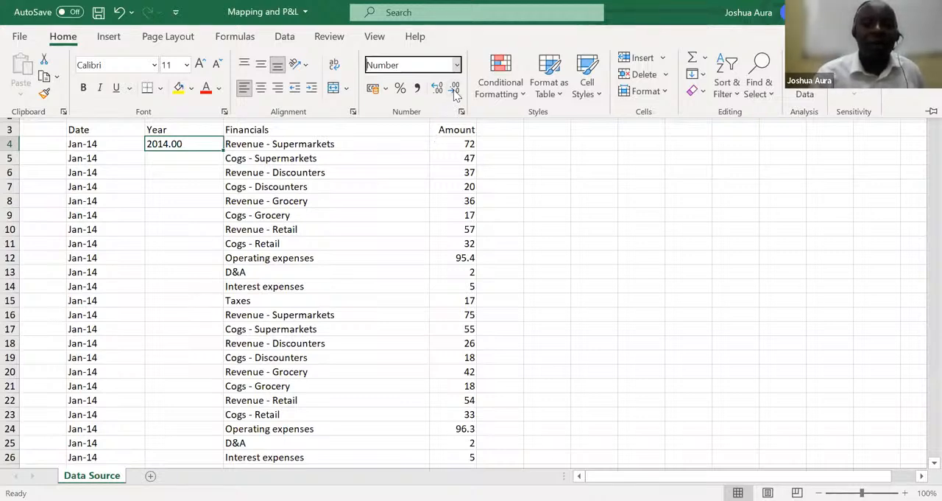
click(519, 117)
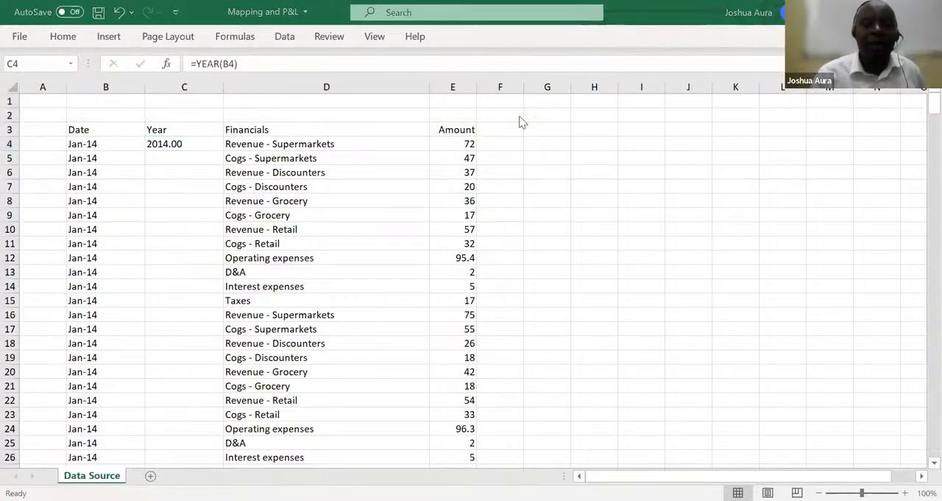
click(179, 143)
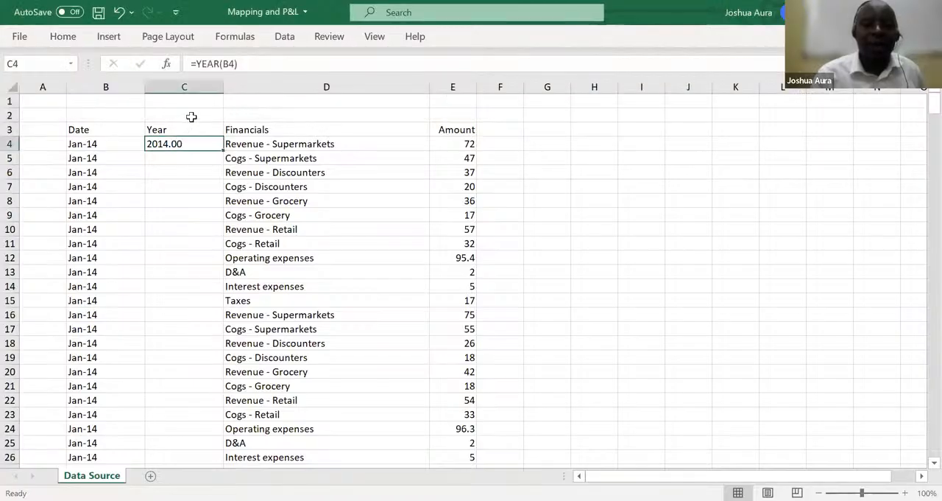
click(73, 38)
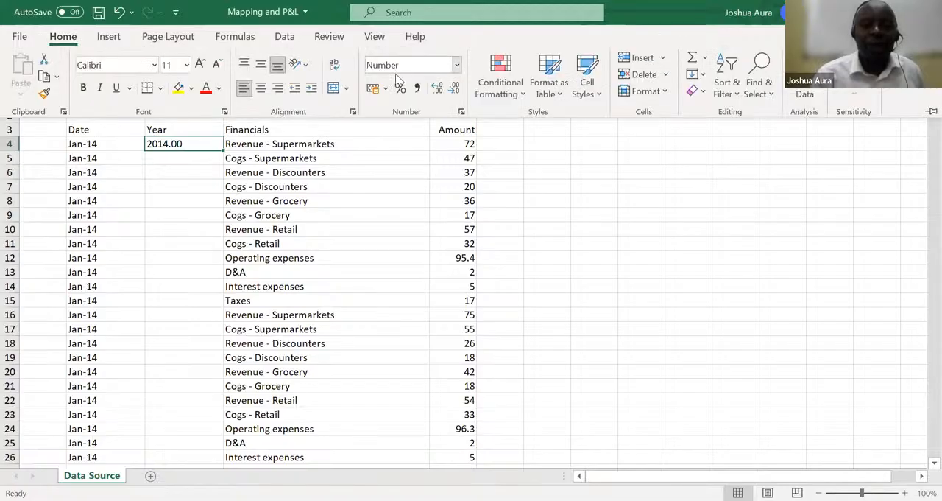
click(456, 90)
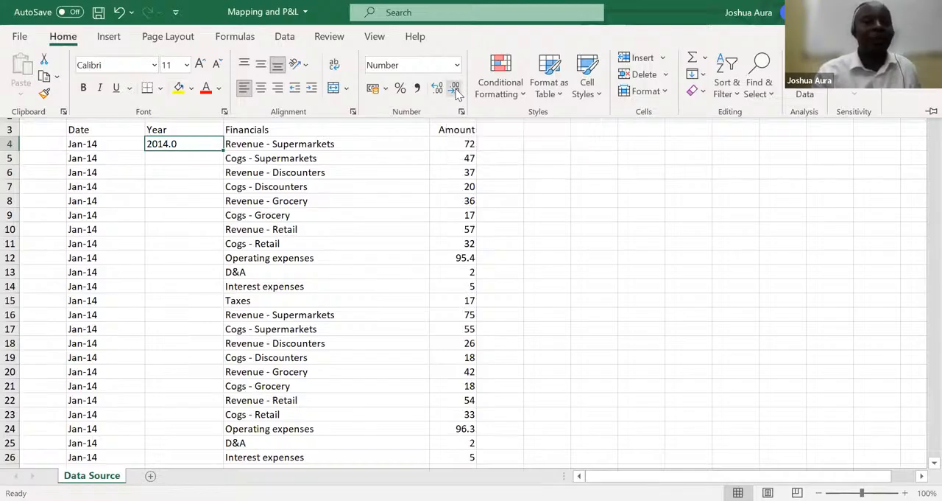
click(456, 89)
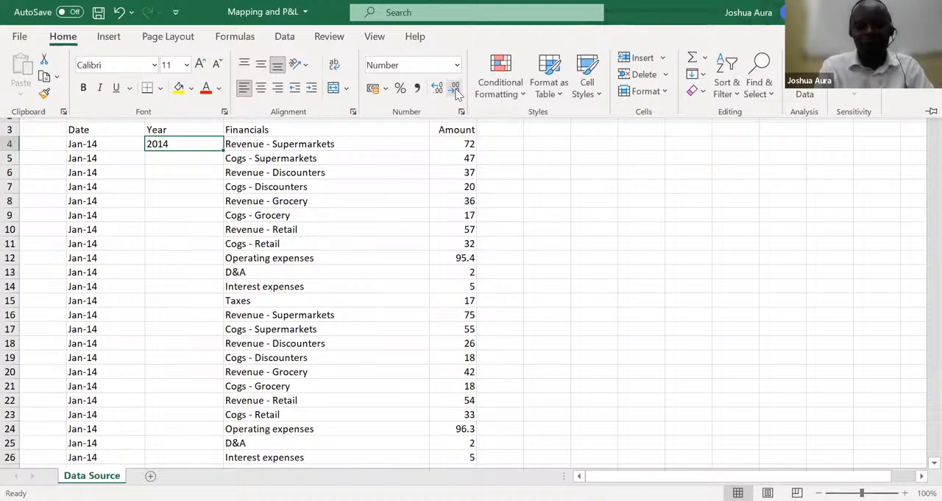
click(494, 59)
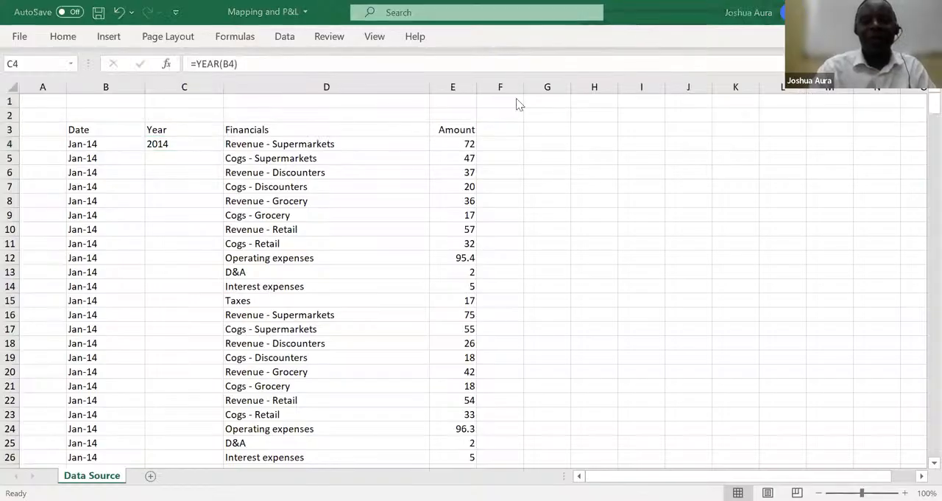
Fill the YEAR formula from C4 down the whole Year column to the last data row
click(174, 144)
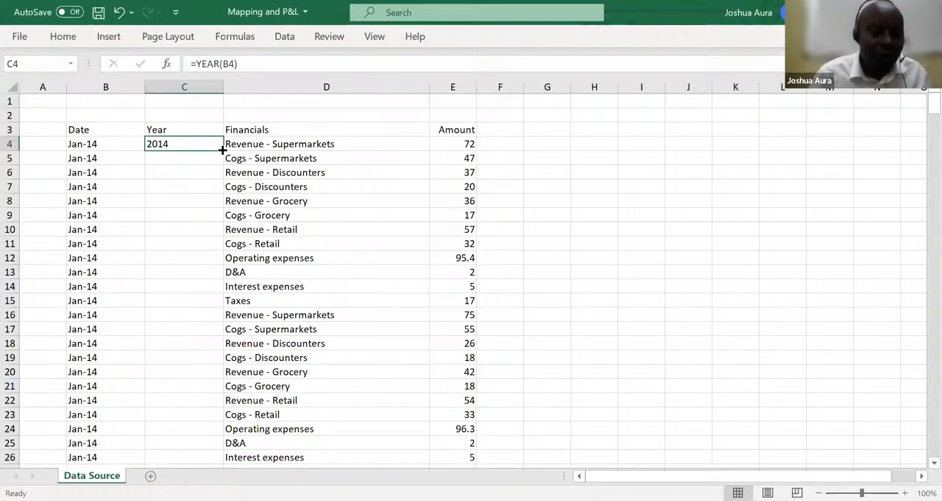
double_click(222, 149)
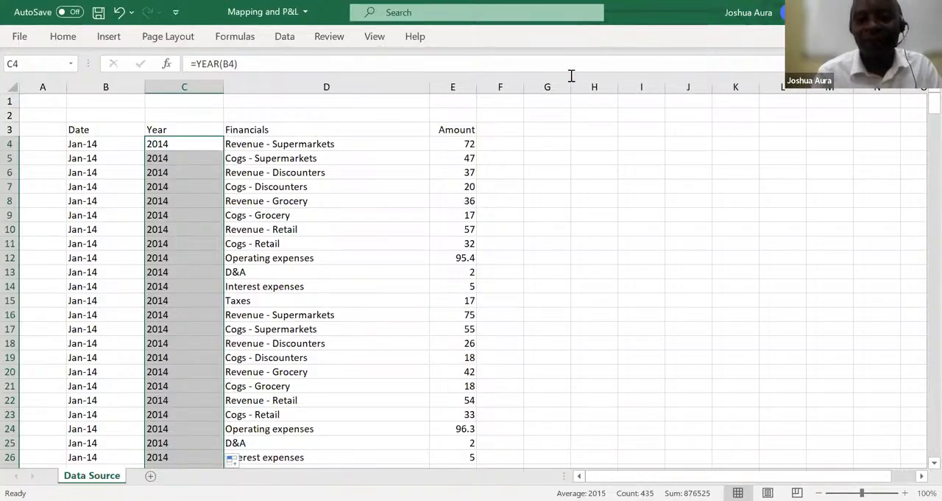
key(alt+Tab)
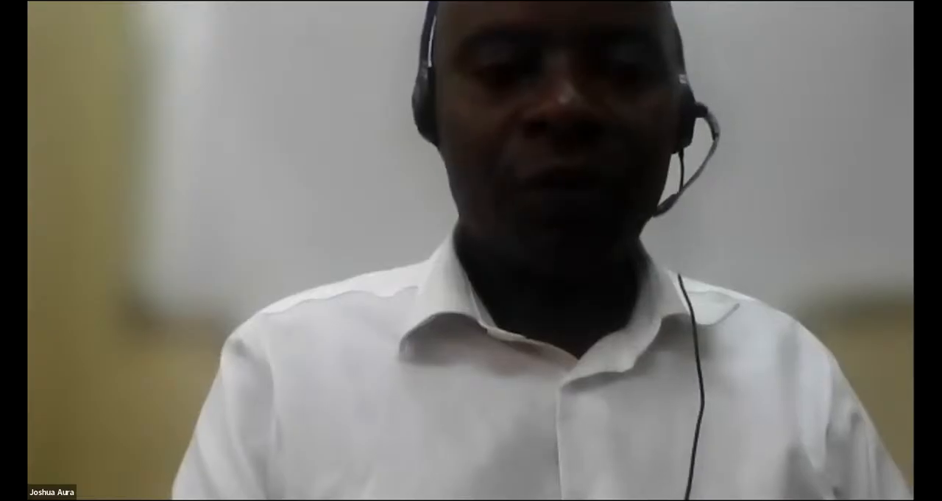
key(ctrl+shift+Down)
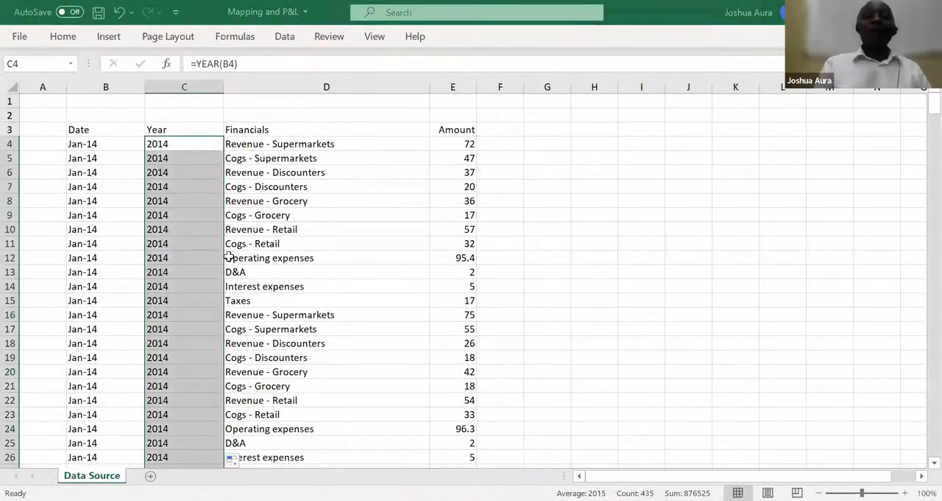
Add a Mapping header in F3, next to the Amount column
click(507, 131)
text(M)
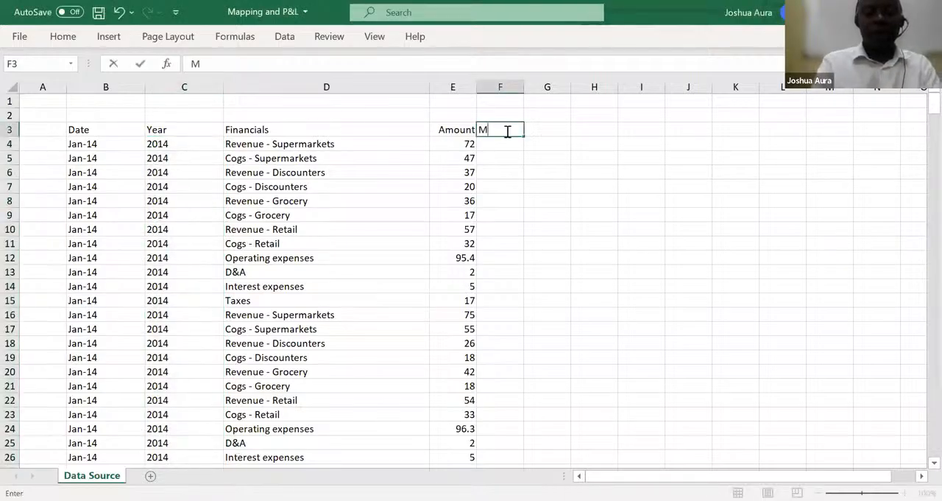
text(apping)
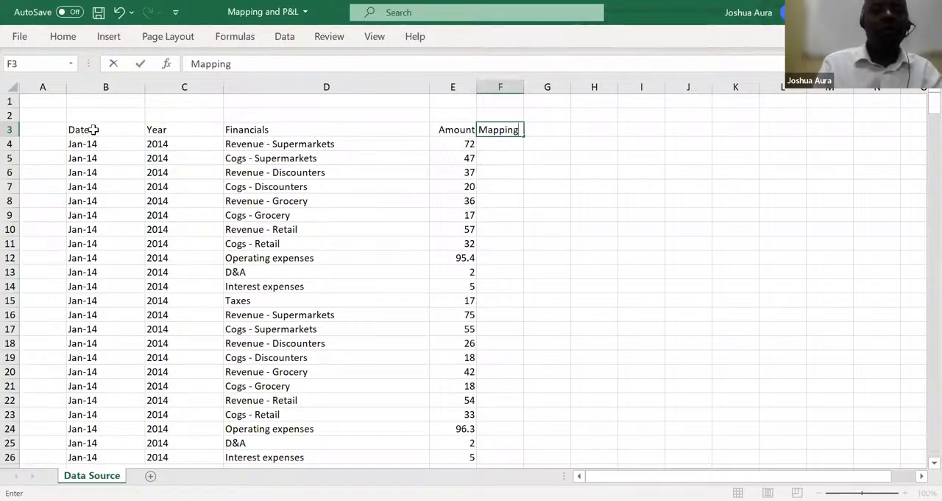
Turn on filtering for the header row from Date to Mapping in row 3
click(93, 130)
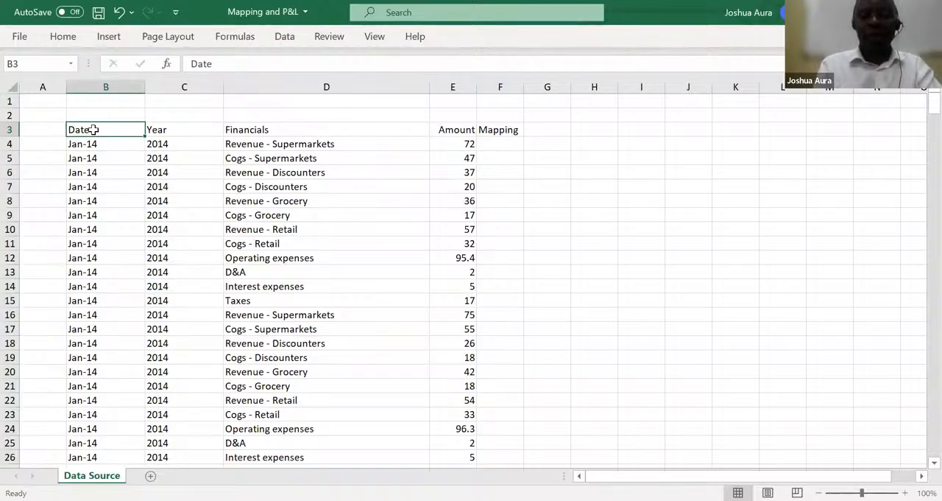
key(ctrl+shift+Right)
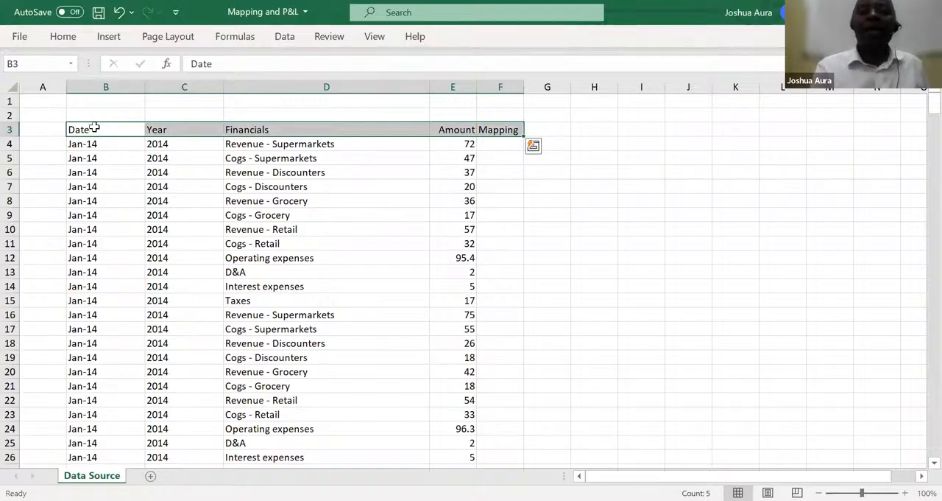
click(287, 41)
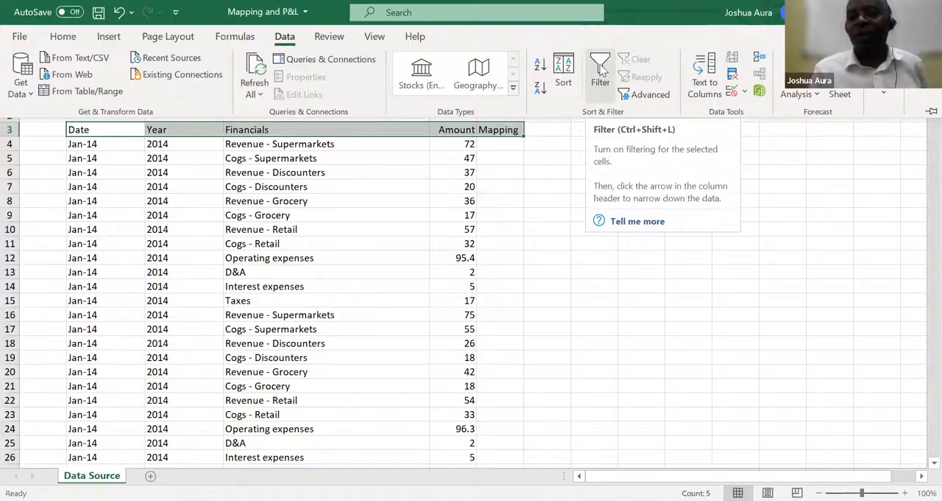
click(600, 70)
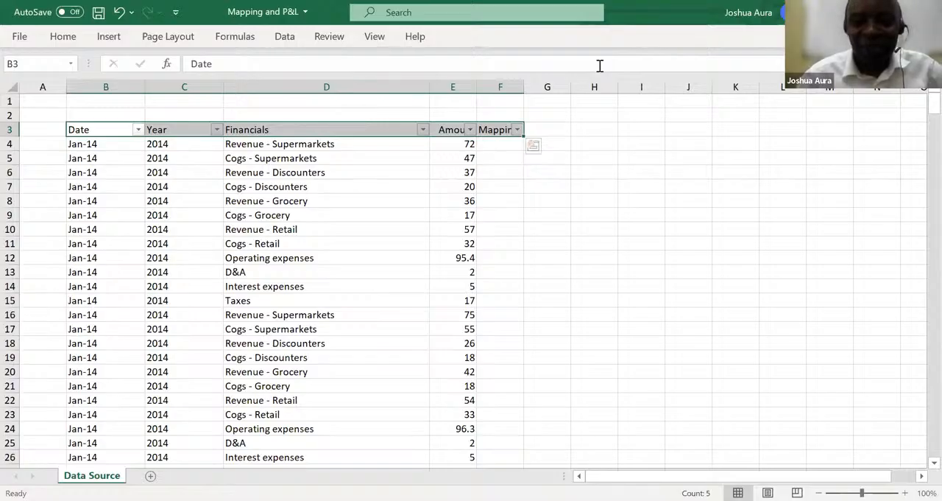
key(alt+Tab)
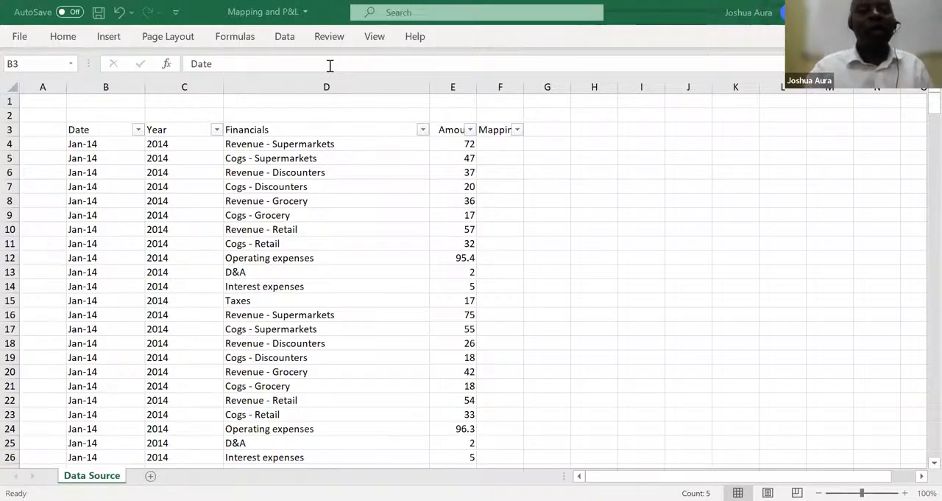
Filter the Financials column to the items matching "revenue"
click(424, 129)
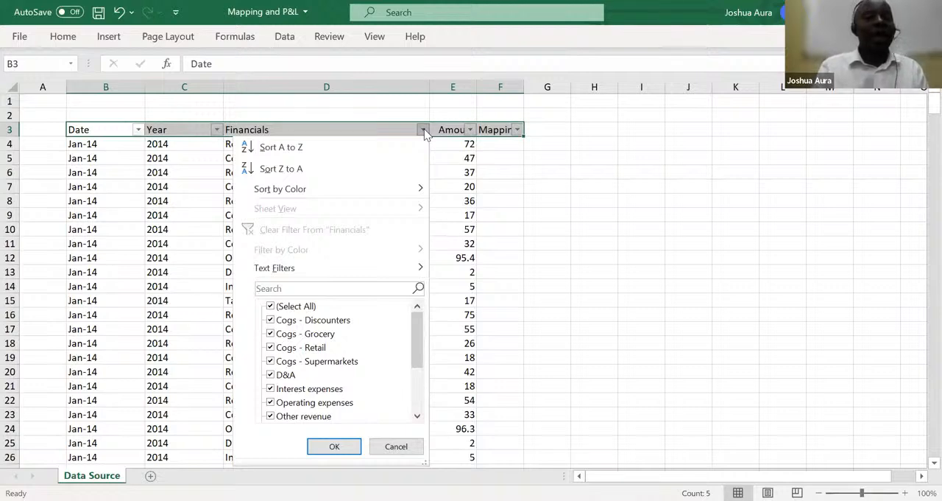
click(347, 289)
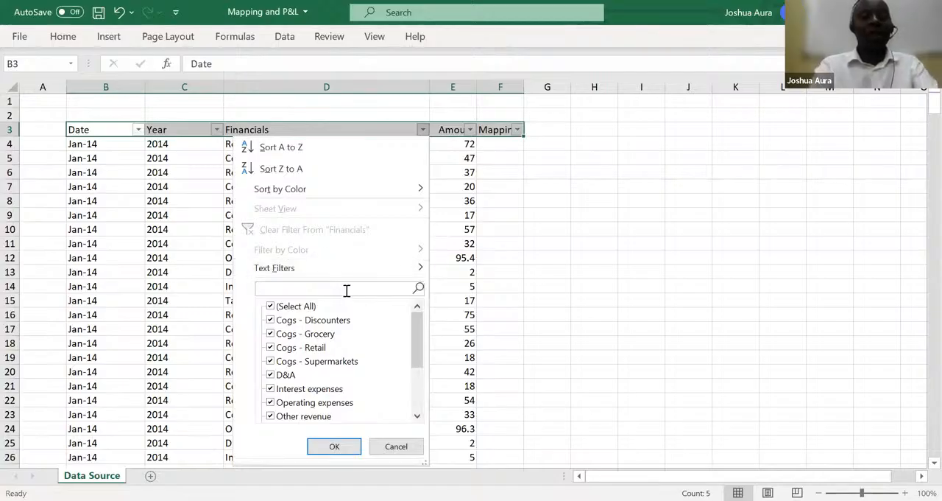
text(reven)
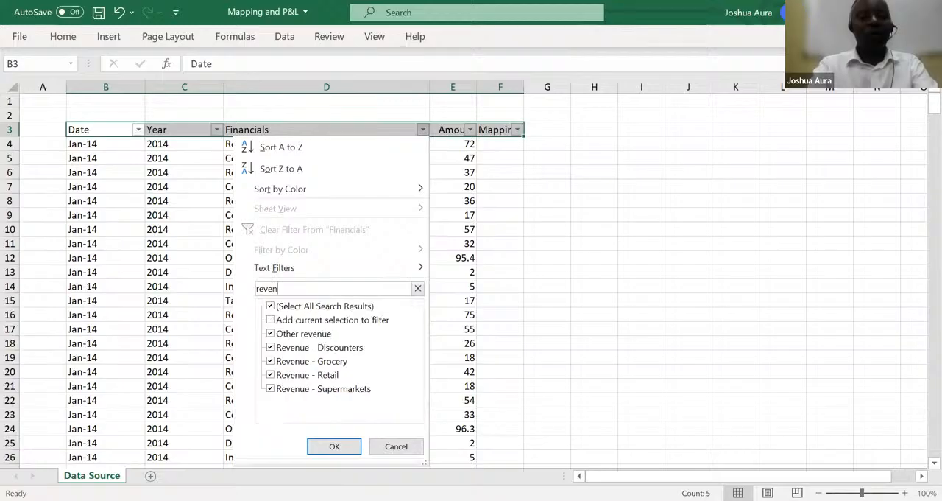
text(ue)
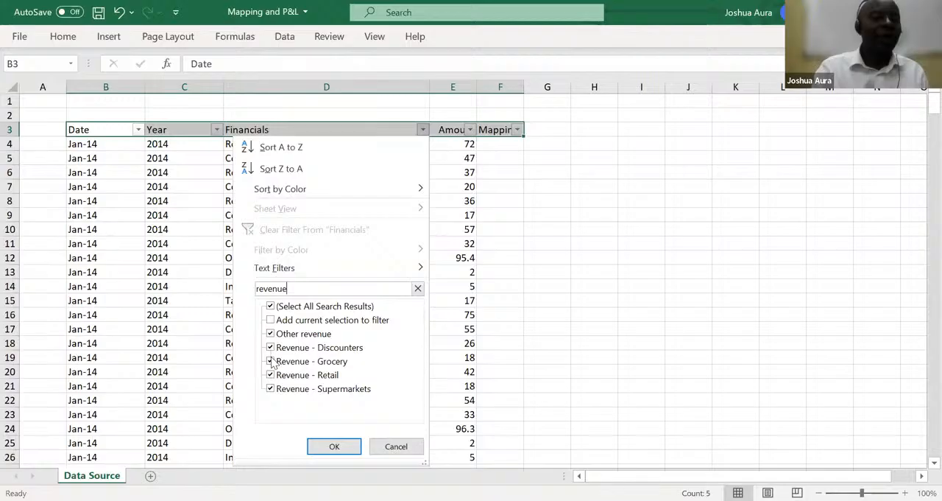
click(334, 447)
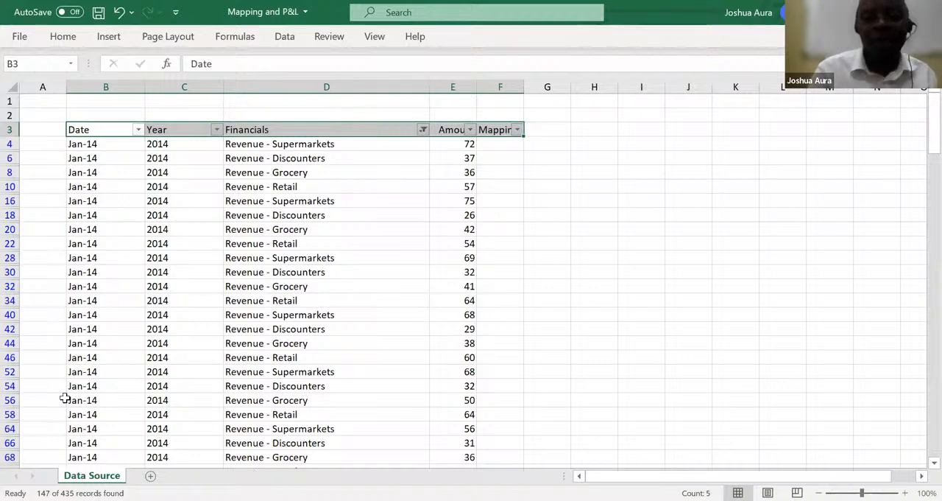
Reapply the Financials column filter using the search term "Revenue", keeping all matching items selected
click(423, 130)
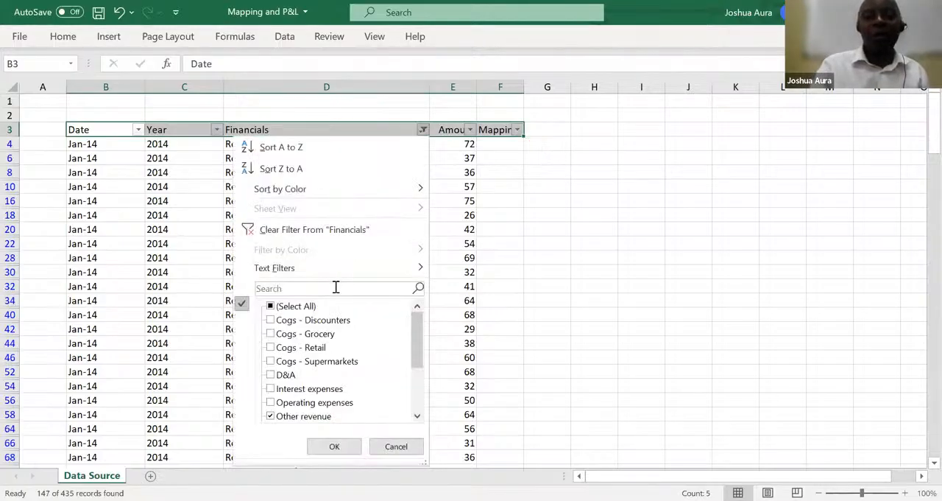
click(336, 288)
text(Re)
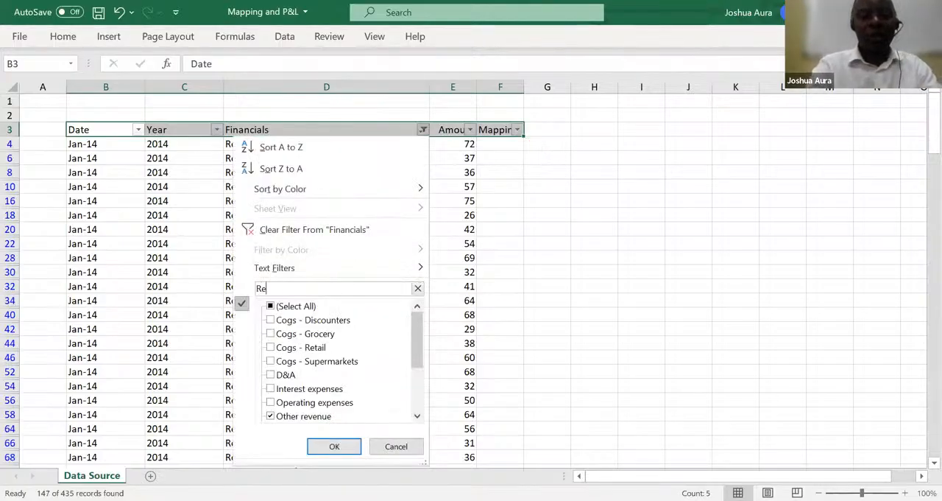
text(venue)
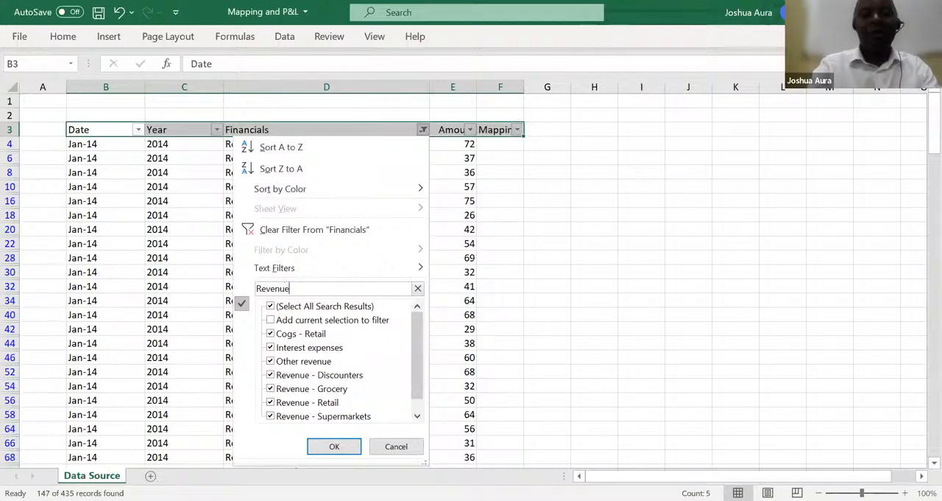
click(335, 447)
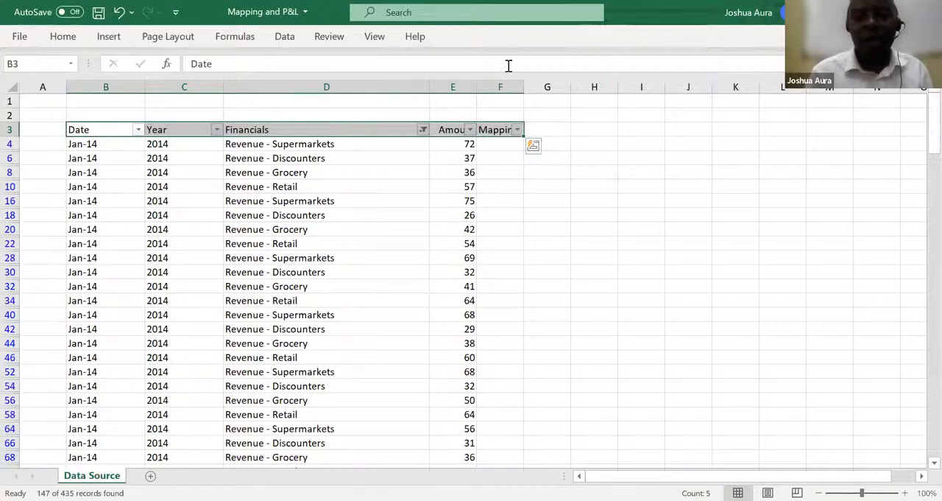
Enter "Revenue" as the mapping in F4 for the first filtered revenue row
key(alt+Tab)
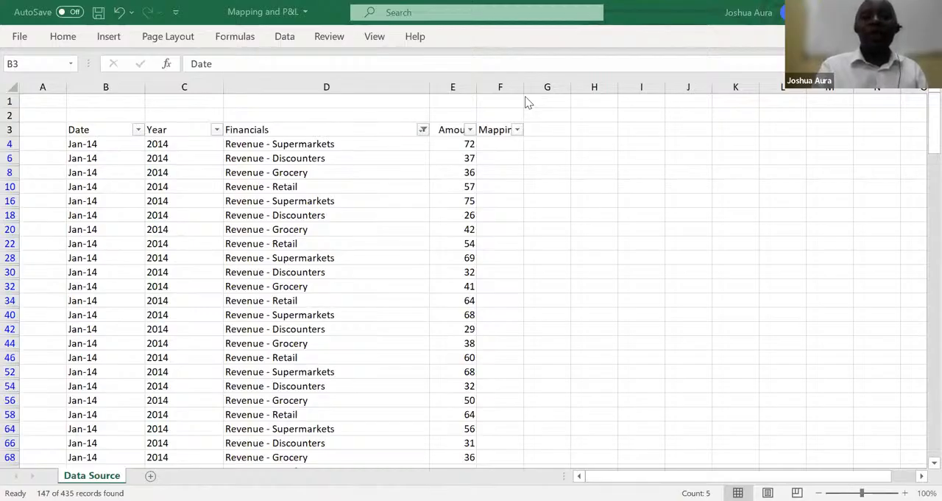
click(497, 145)
click(498, 145)
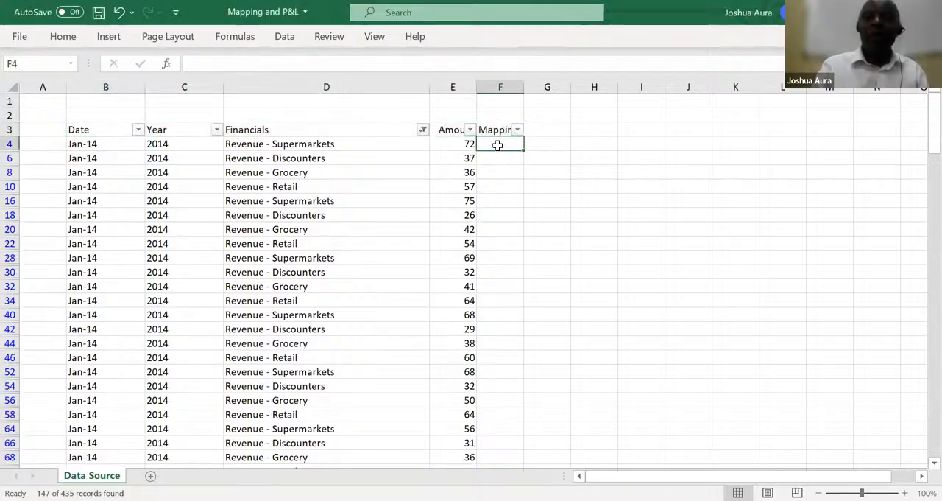
text(Re)
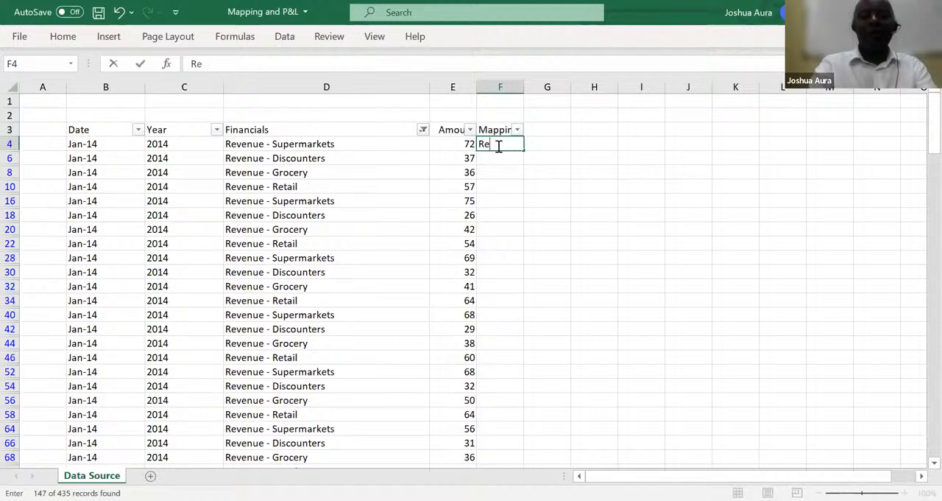
text(venue)
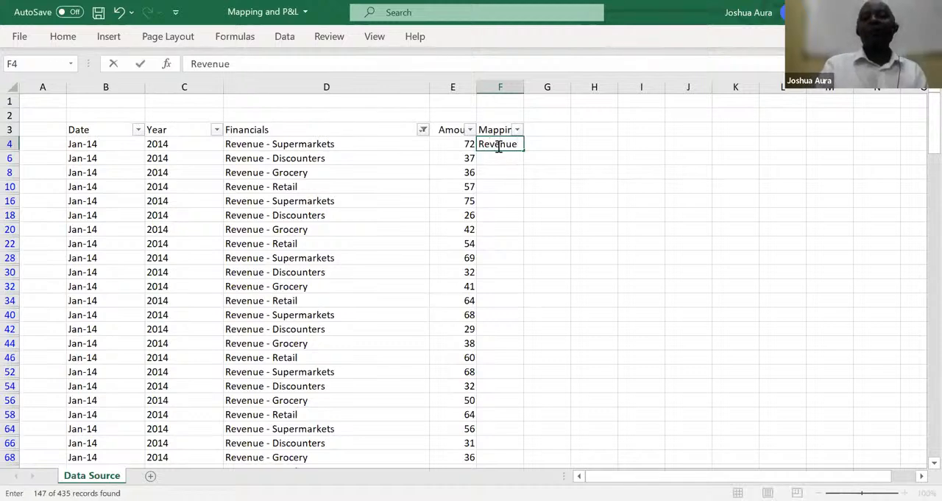
key(Return)
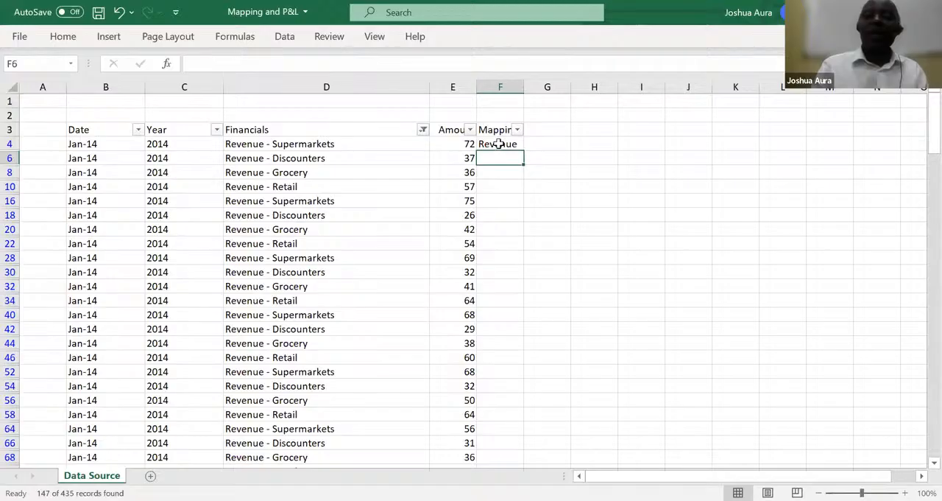
Fill the Revenue mapping from F4 down all filtered rows to row 438
click(499, 144)
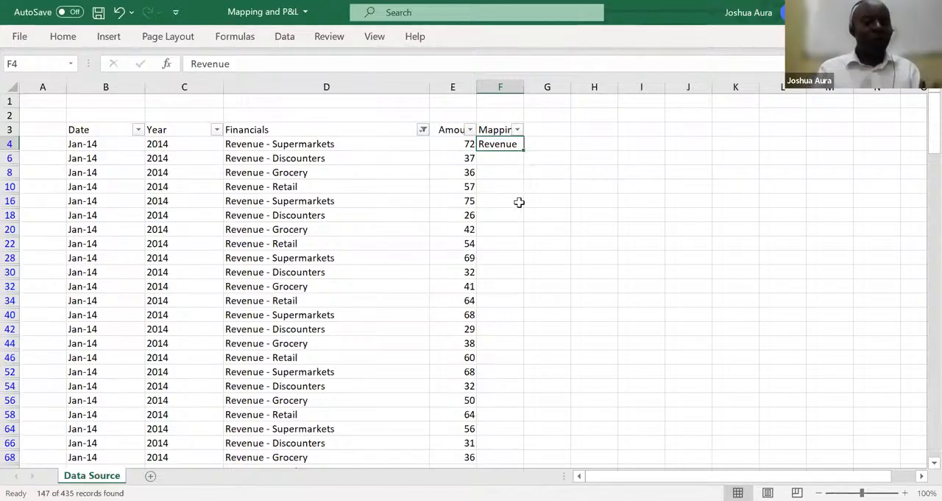
key(ctrl+c)
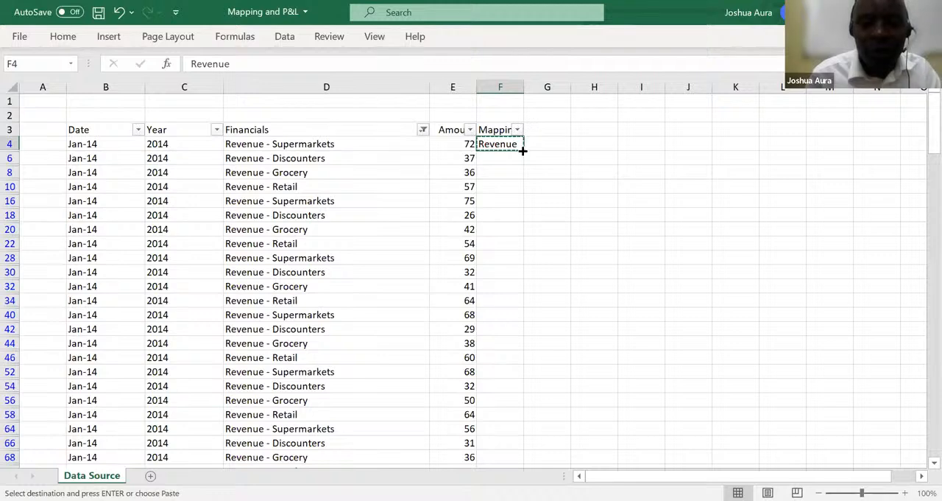
drag(522, 150, 519, 172)
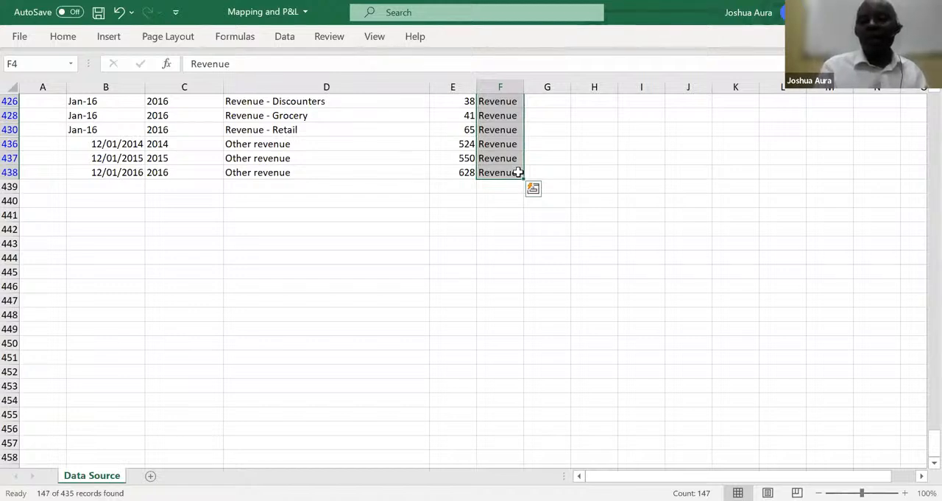
click(555, 181)
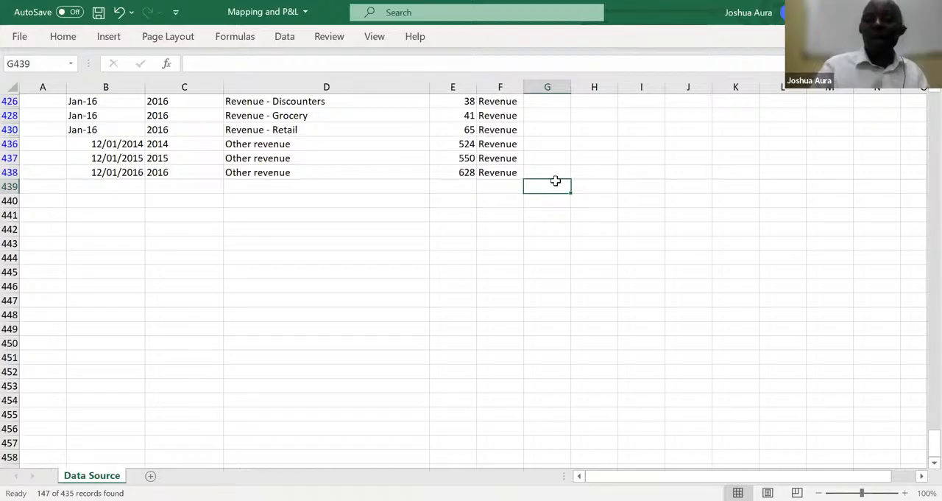
Change the Financials column filter to show only the items matching "Cogs"
key(Up)
key(Up)
key(Up)
key(Up)
key(Up)
key(Up)
key(Up)
key(Up)
key(Up)
key(Up)
key(Up)
key(Up)
key(Up)
key(Up)
key(Up)
key(Up)
key(Up)
key(Up)
key(Up)
key(Up)
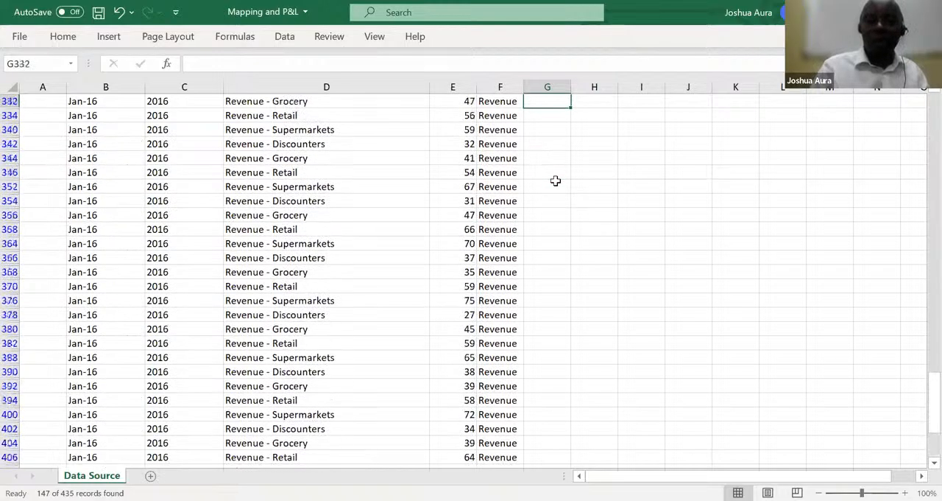
key(Up)
key(Up)
key(Up)
key(Up)
key(Up)
key(Up)
key(Up)
key(Up)
key(Up)
key(Up)
key(Up)
key(Up)
key(Up)
key(Up)
key(Up)
key(Up)
key(Up)
key(Up)
key(Up)
key(Up)
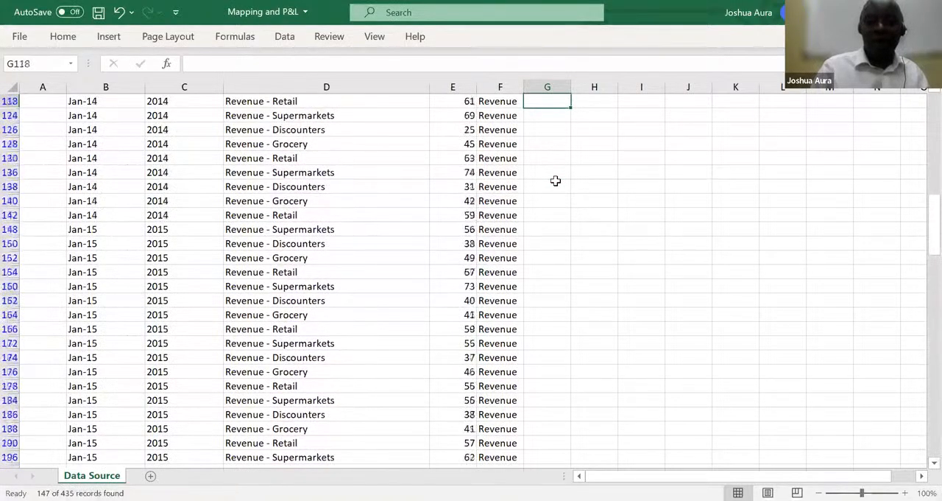
key(Up)
key(Up)
key(Up)
key(Up)
key(Up)
key(Up)
key(Up)
key(Up)
key(Up)
key(Up)
key(Up)
key(Up)
key(Up)
key(Up)
key(Up)
key(Up)
key(Up)
key(Up)
key(Up)
key(Up)
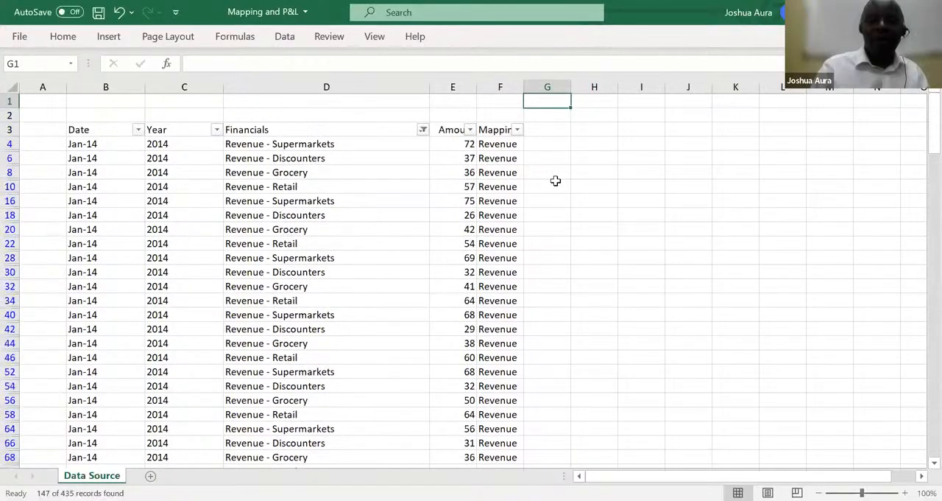
click(424, 131)
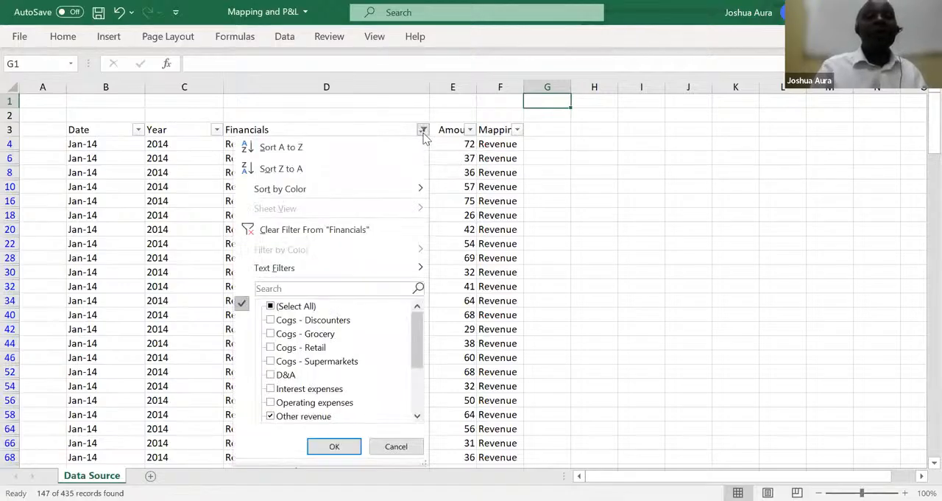
click(331, 287)
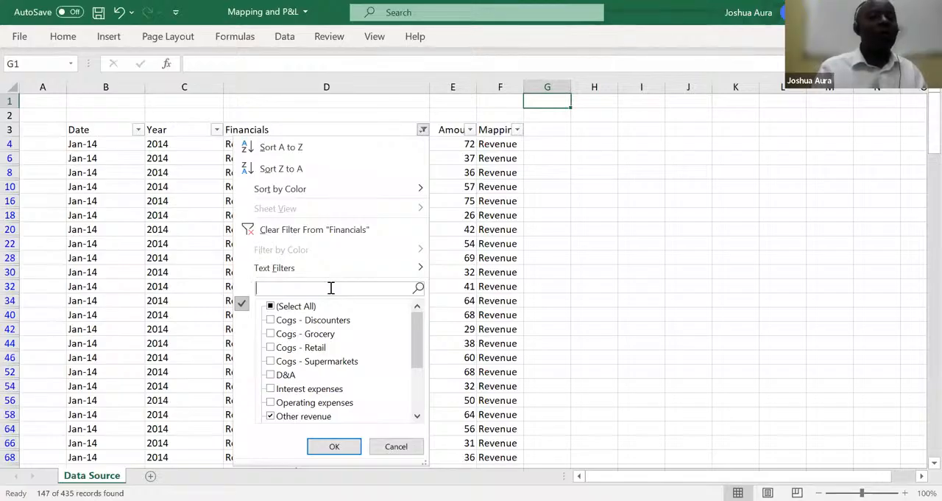
text(C)
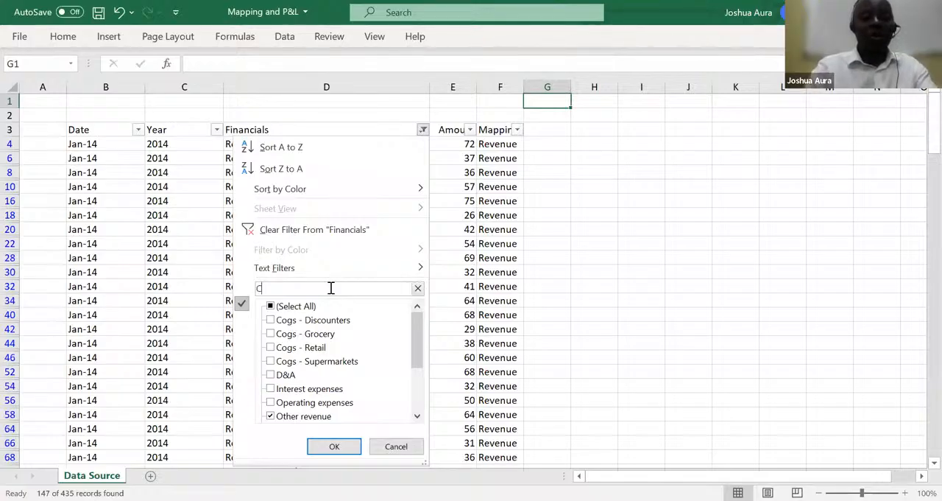
text(ogs)
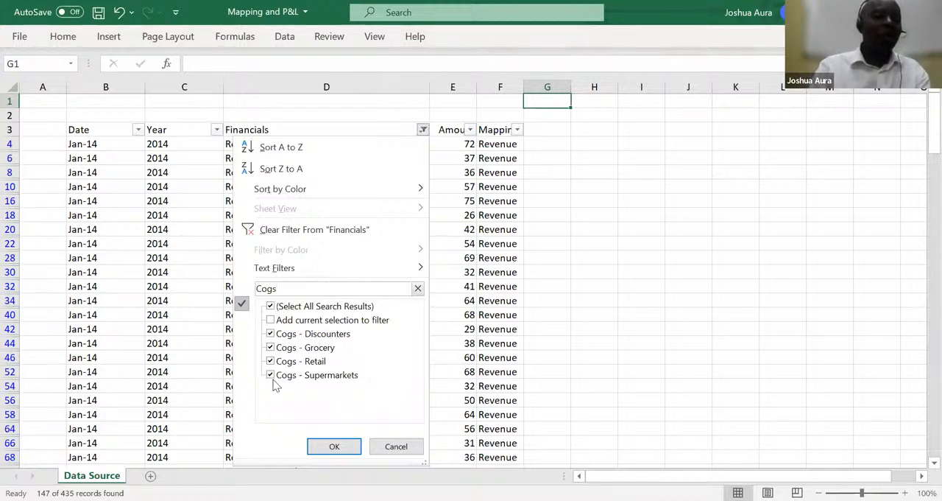
click(334, 447)
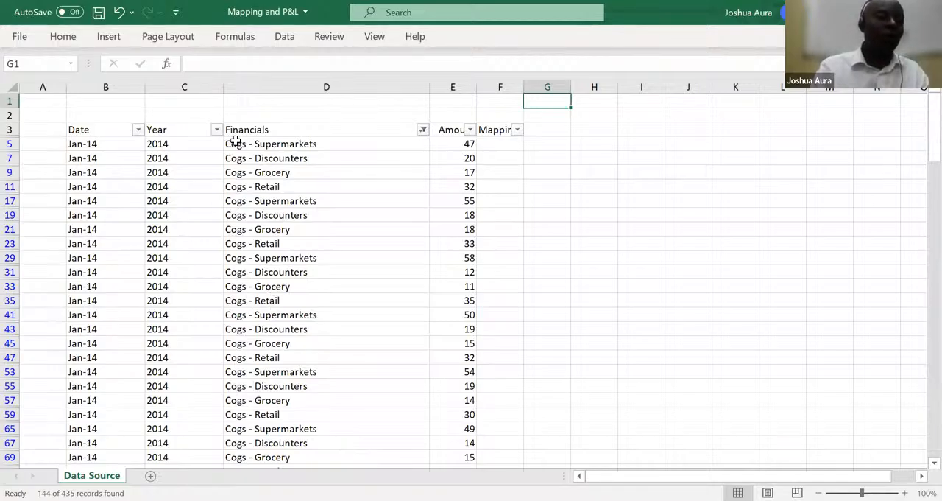
Enter "Cost of goods sold" as the mapping in F5 for the first Cogs row
click(495, 143)
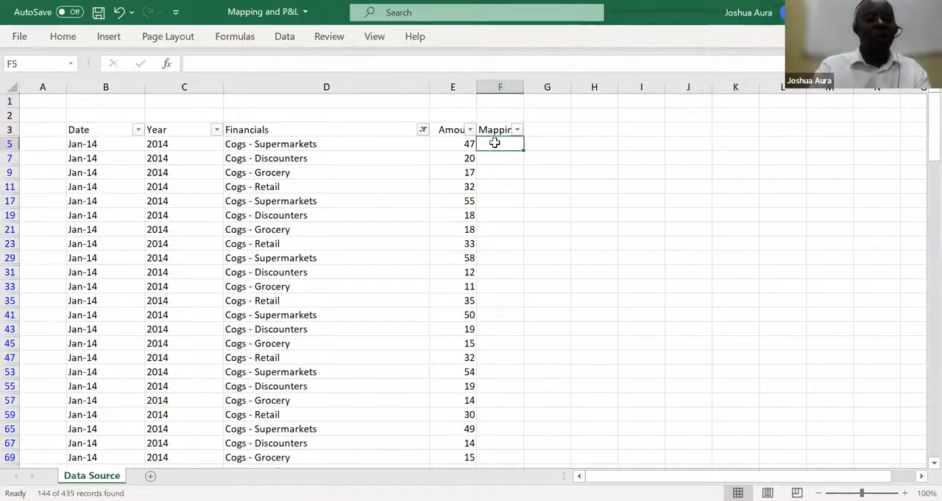
text(Co)
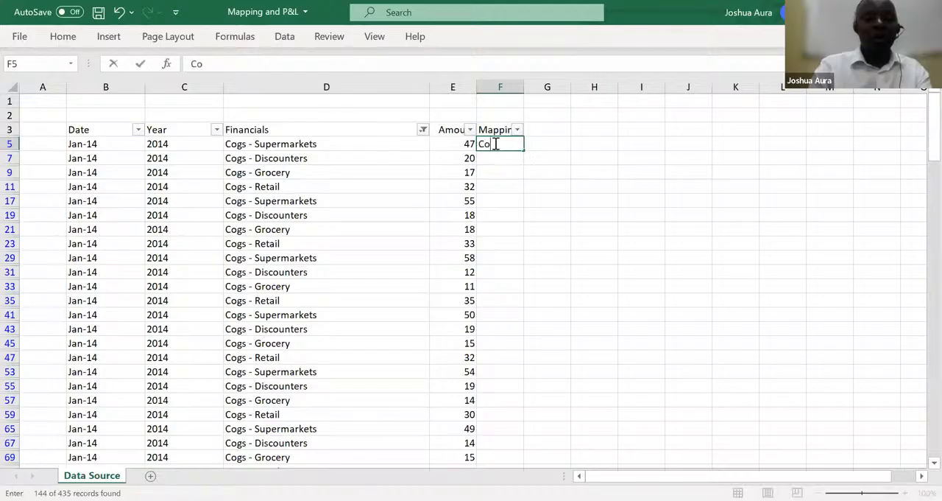
text(st of)
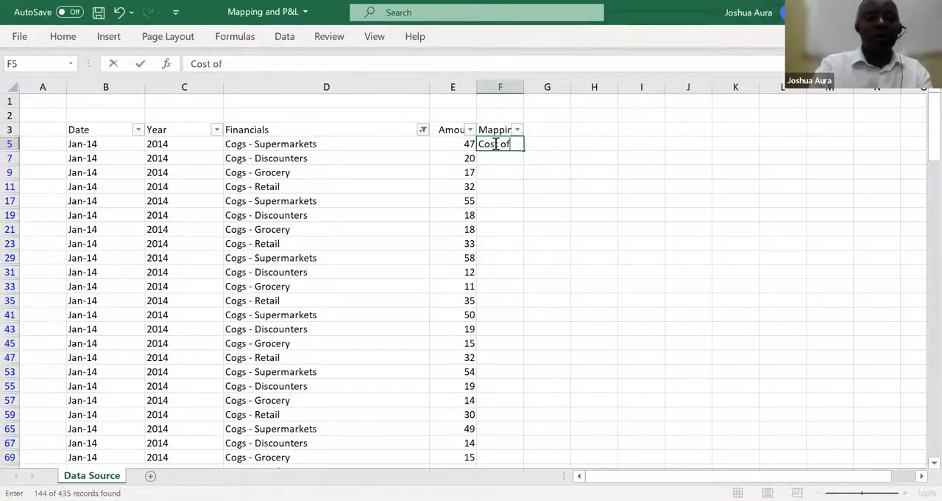
text( good)
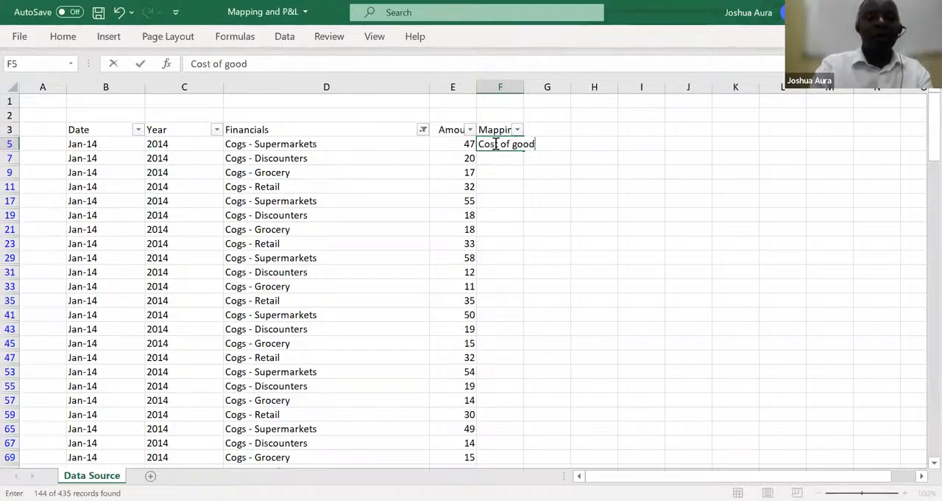
text(s sol)
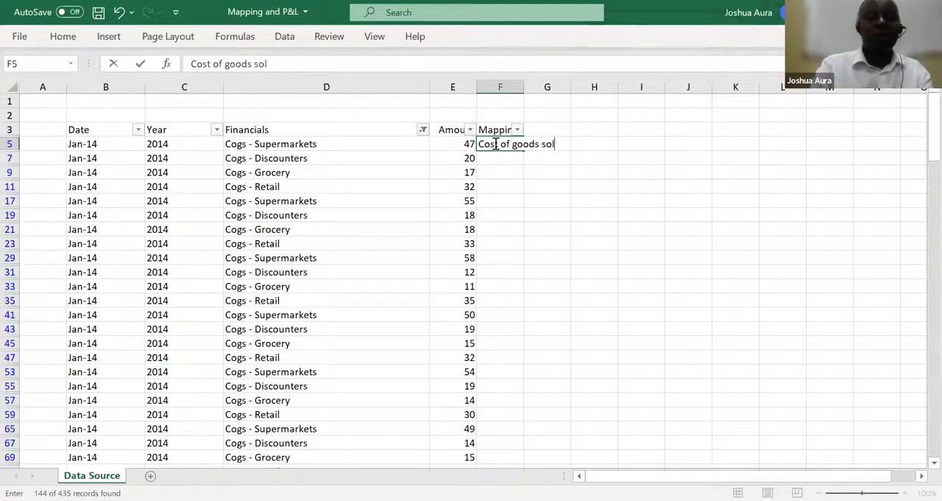
text(d)
key(Return)
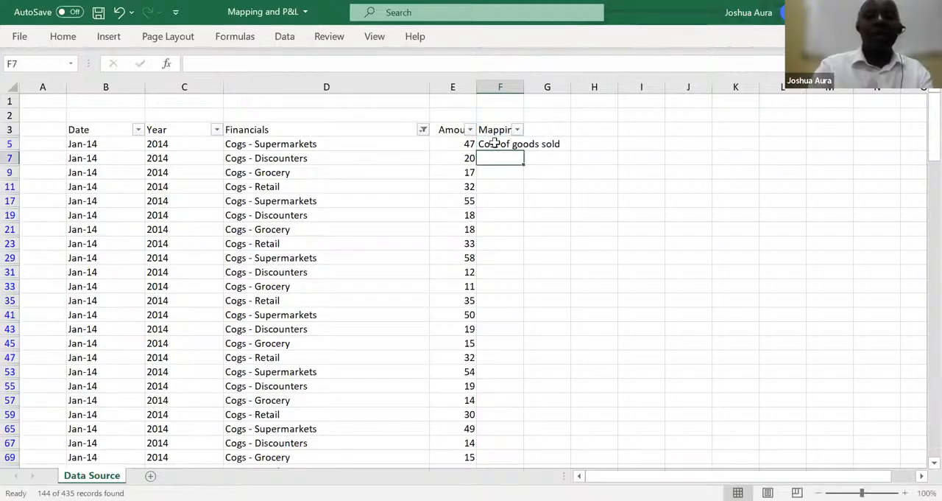
Fill the Cost of goods sold mapping from F5 down all filtered rows to row 431
click(495, 143)
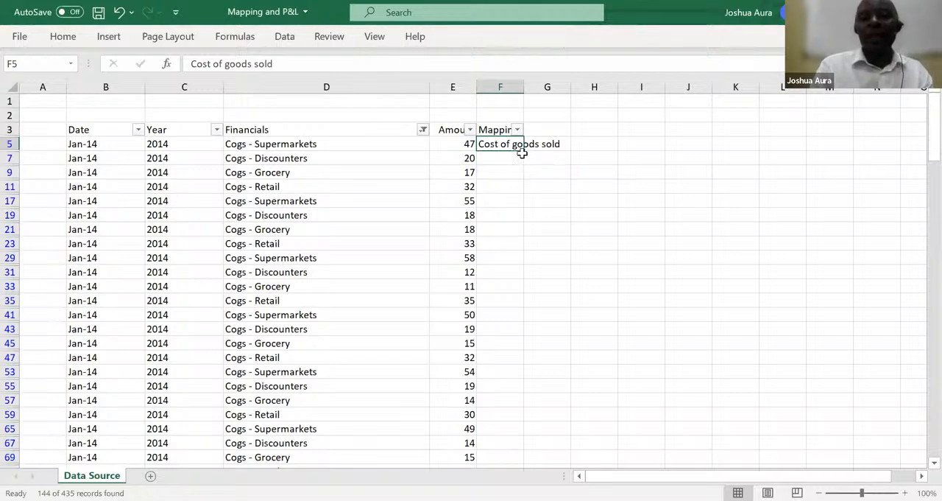
drag(523, 150, 524, 178)
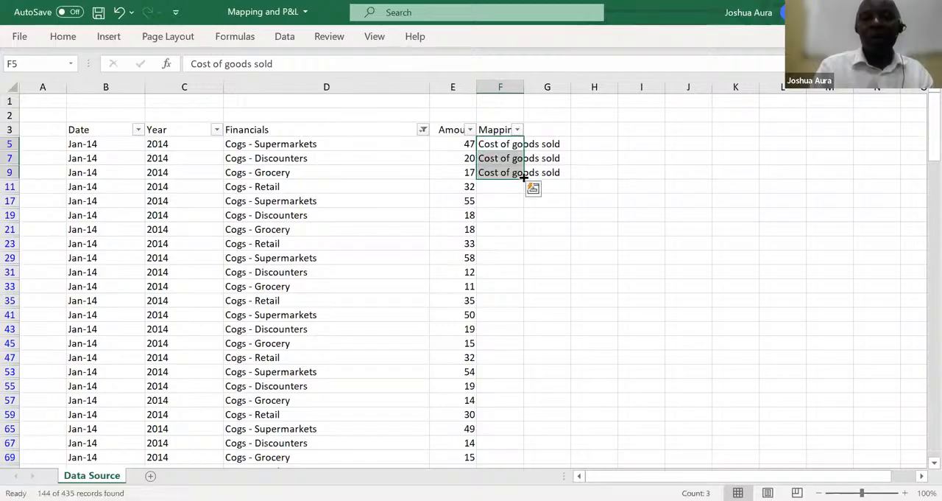
click(508, 144)
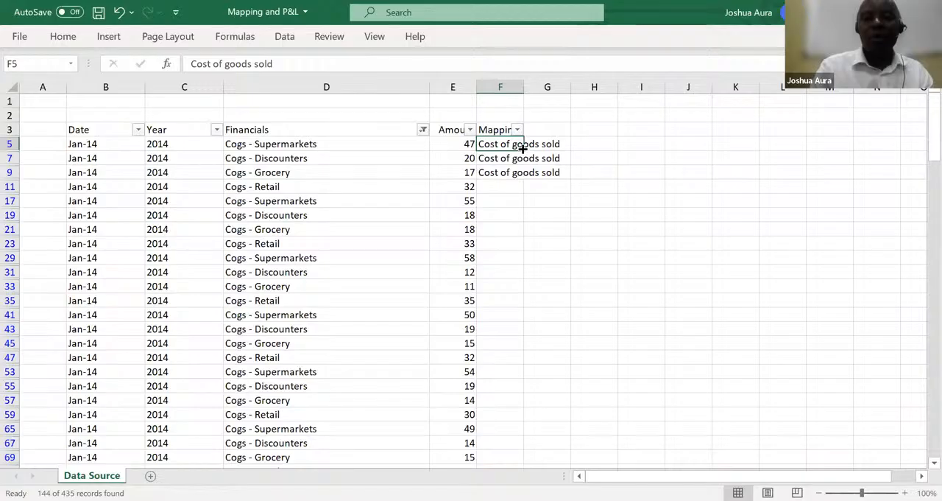
drag(522, 148, 516, 172)
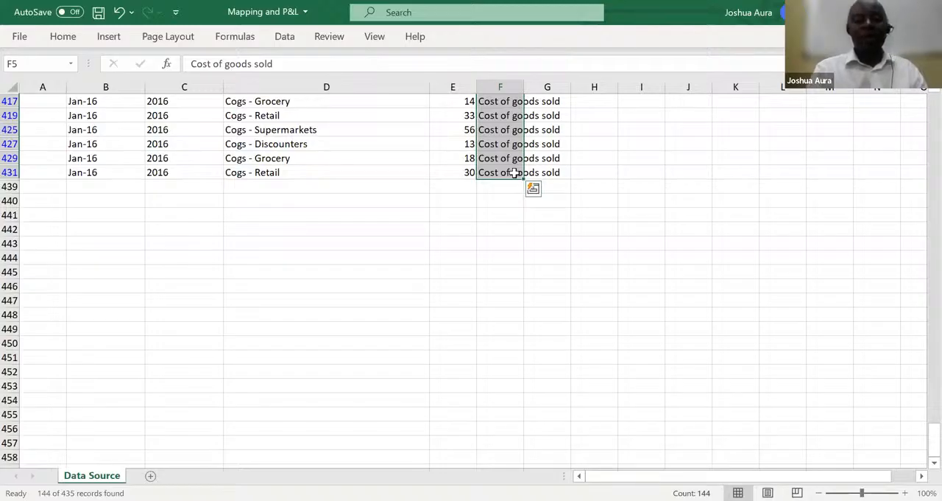
Change the Financials column filter to show only the "Operating expenses" rows, searching the filter list for "oper"
key(ctrl+shift+Up)
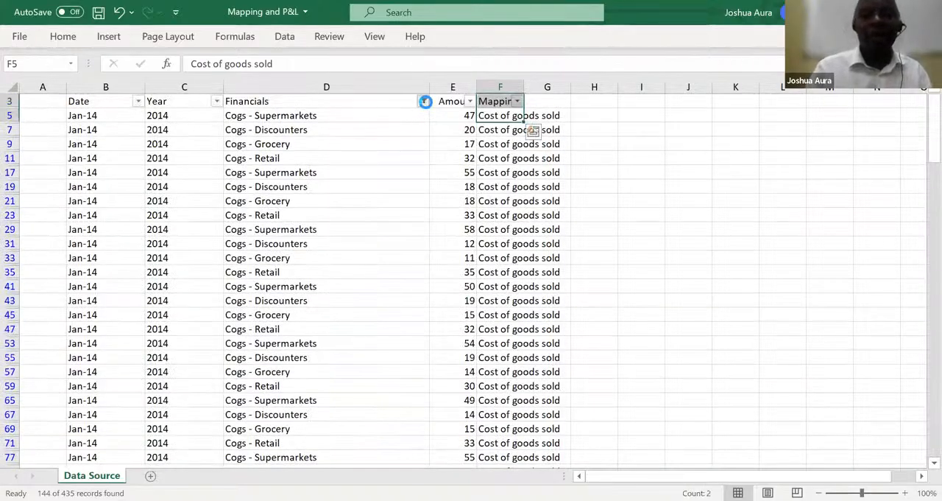
click(423, 102)
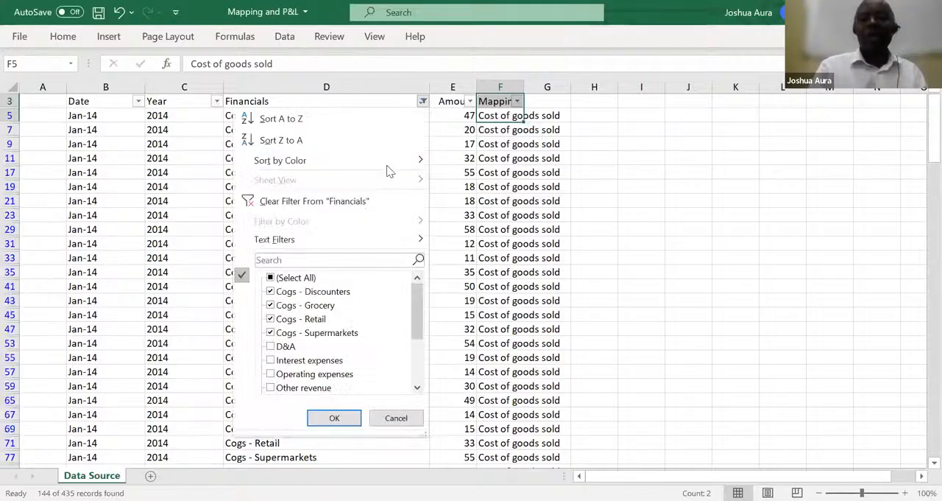
click(332, 261)
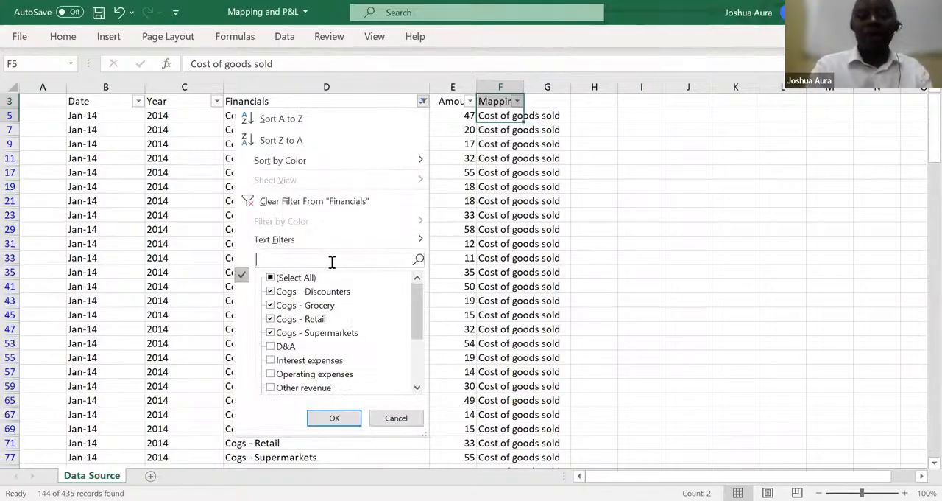
text(ope)
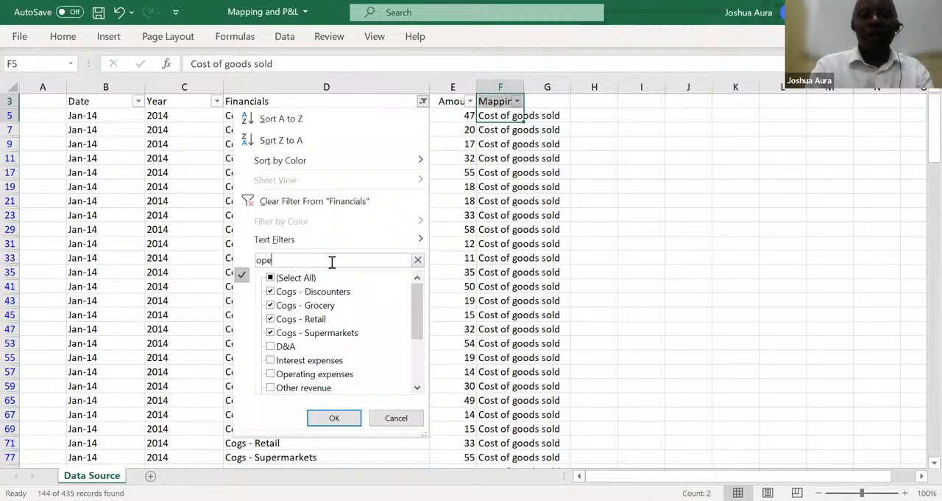
text(r)
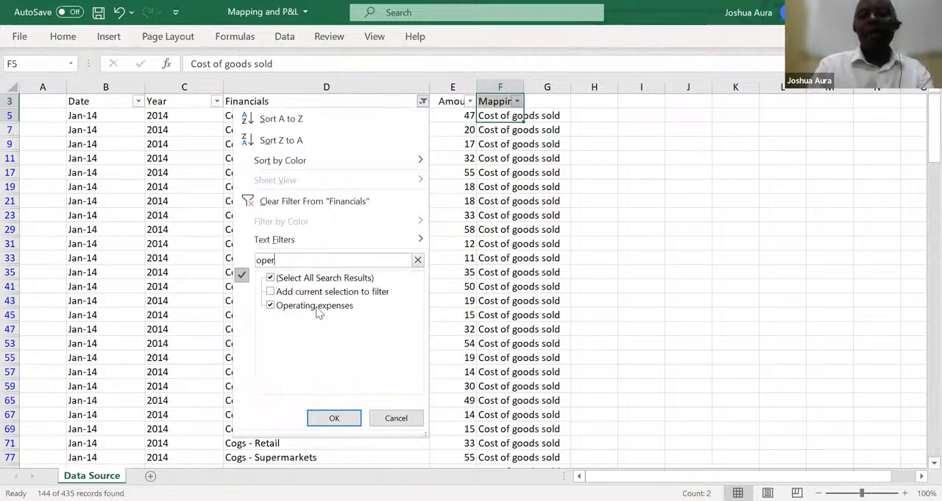
click(324, 418)
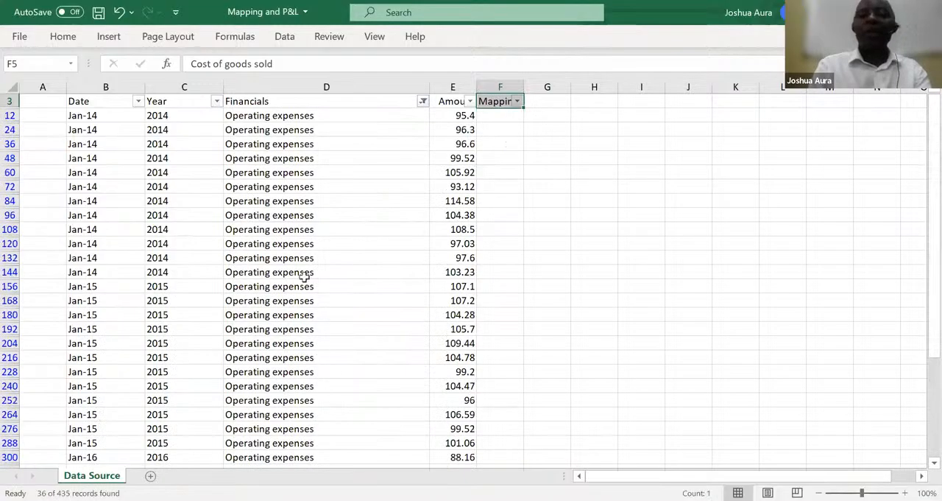
Enter "Operating expenses" as the mapping in F12 and fill it down all filtered rows to row 432
click(500, 116)
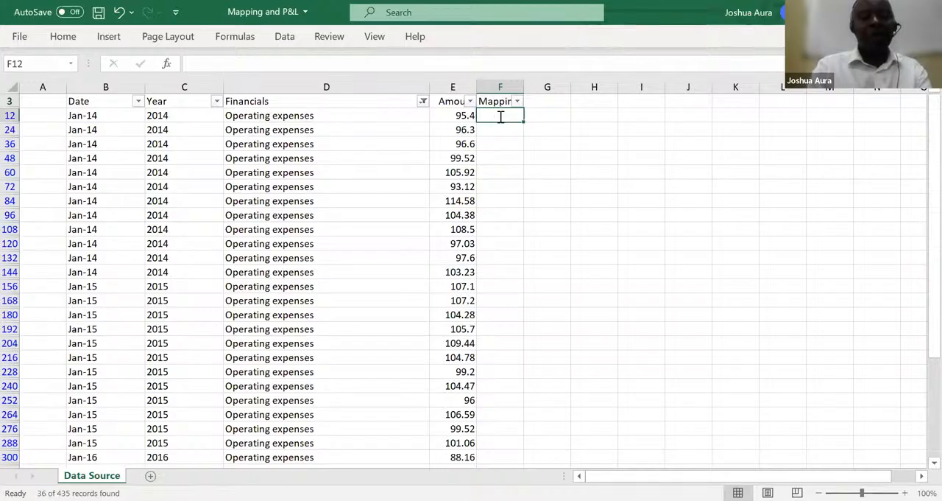
text(Operat)
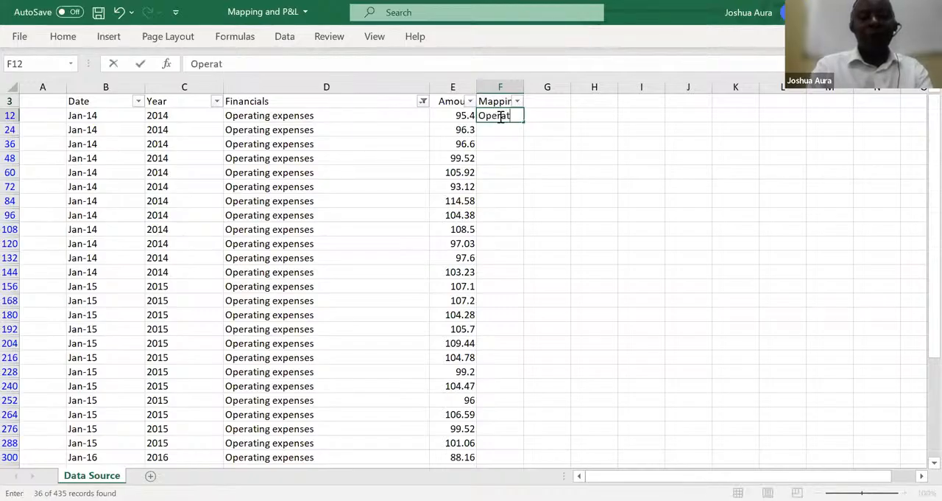
text(ing s)
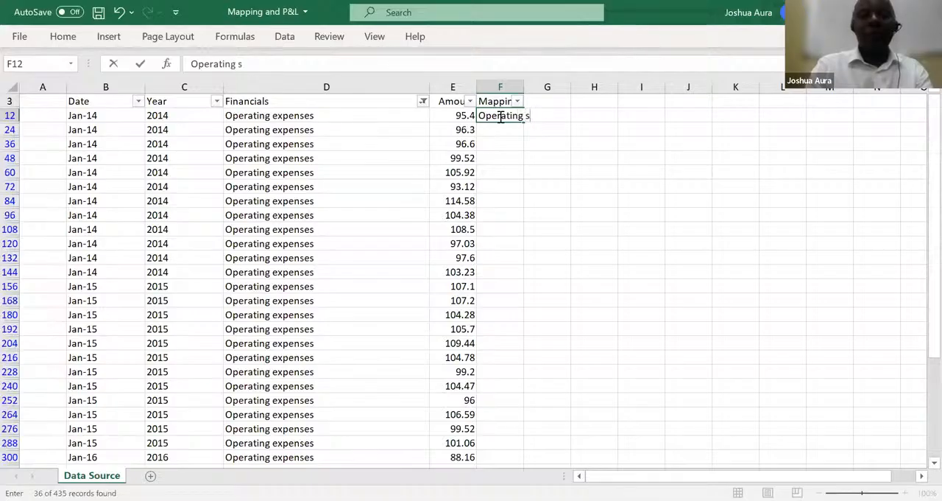
key(BackSpace)
text(e)
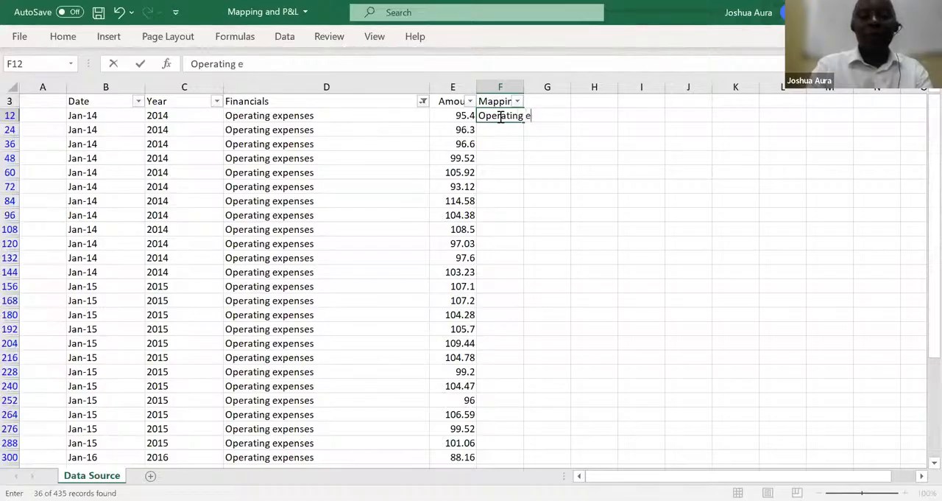
text(xpenses)
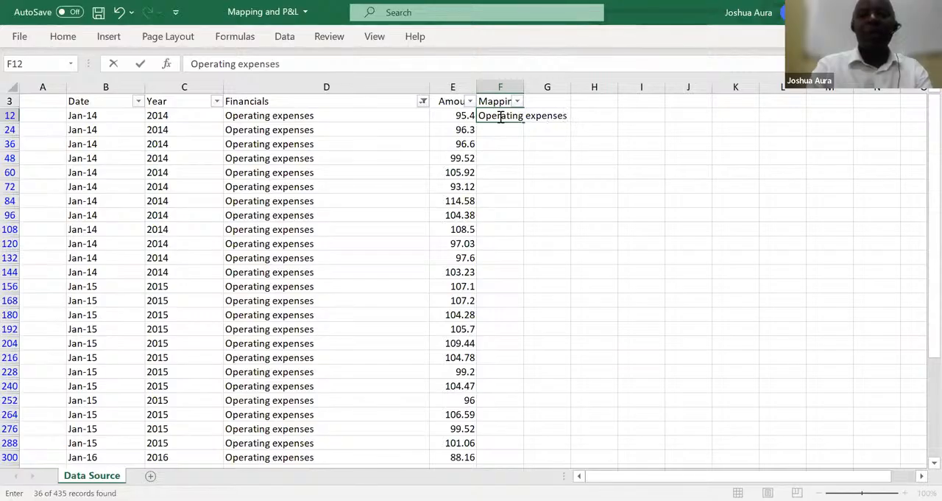
key(Return)
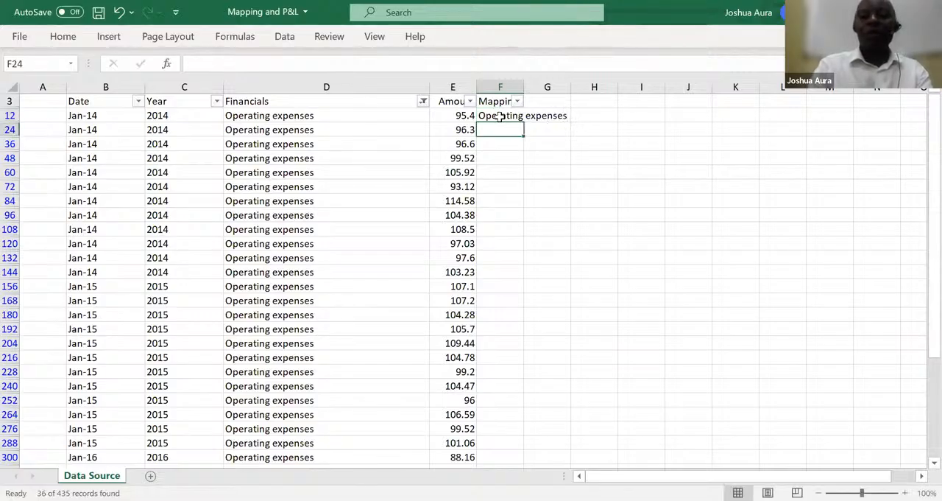
click(512, 118)
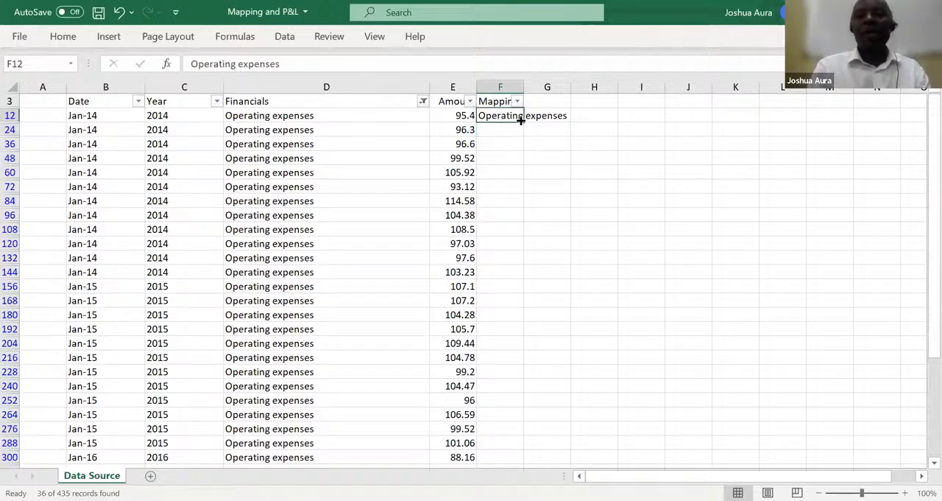
drag(522, 122, 519, 238)
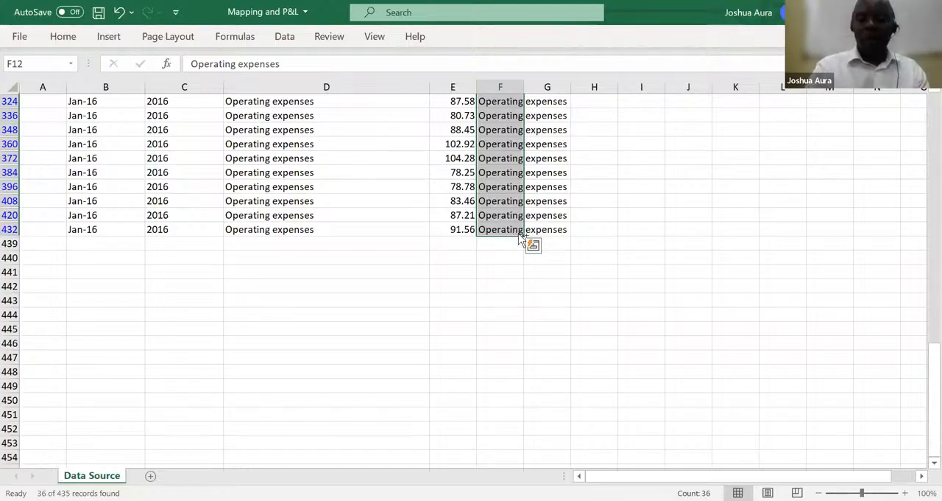
Change the Financials column filter to show only the "D&A" rows
key(ctrl+shift+Up)
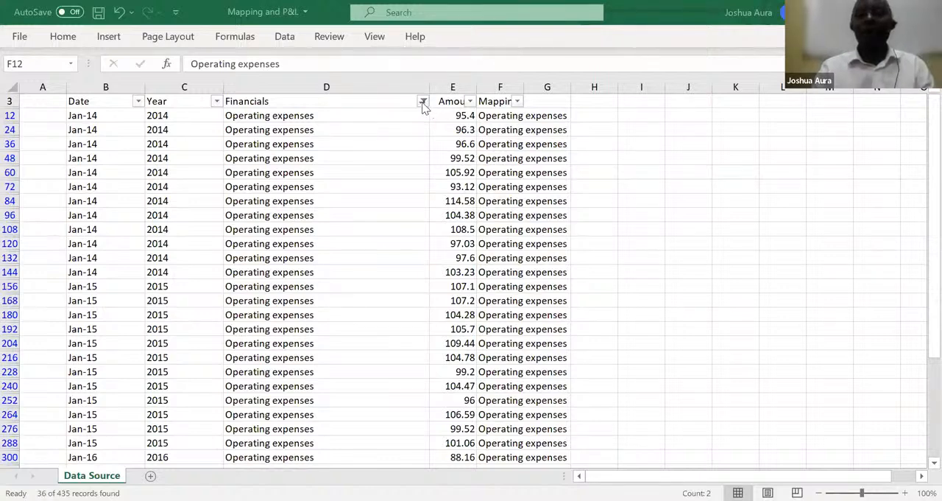
text(Operating expenses)
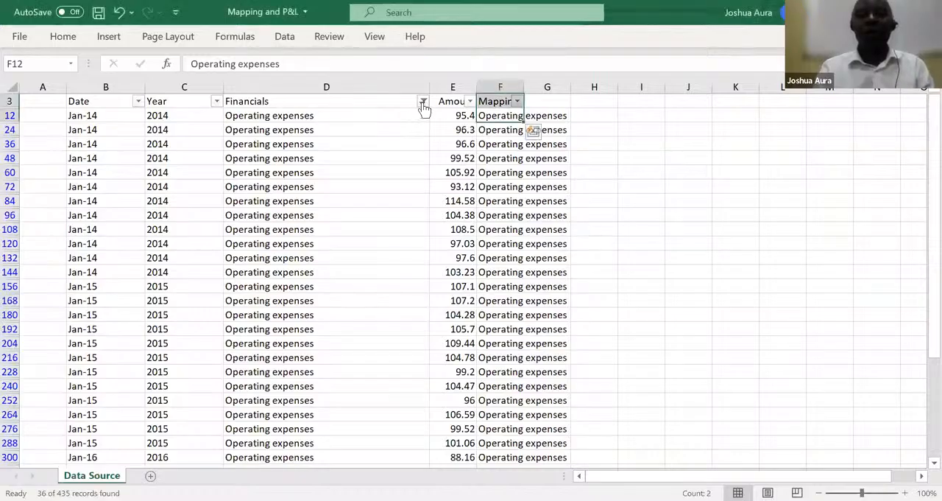
click(422, 101)
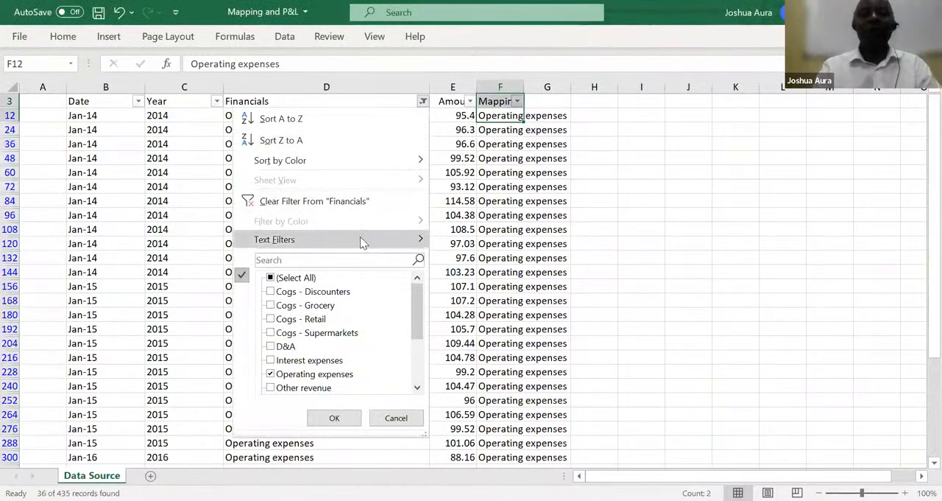
click(356, 258)
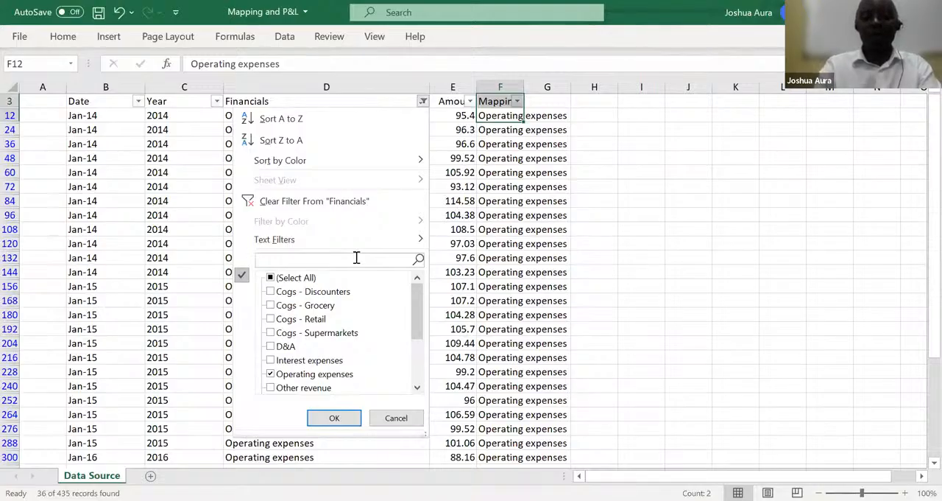
text(d)
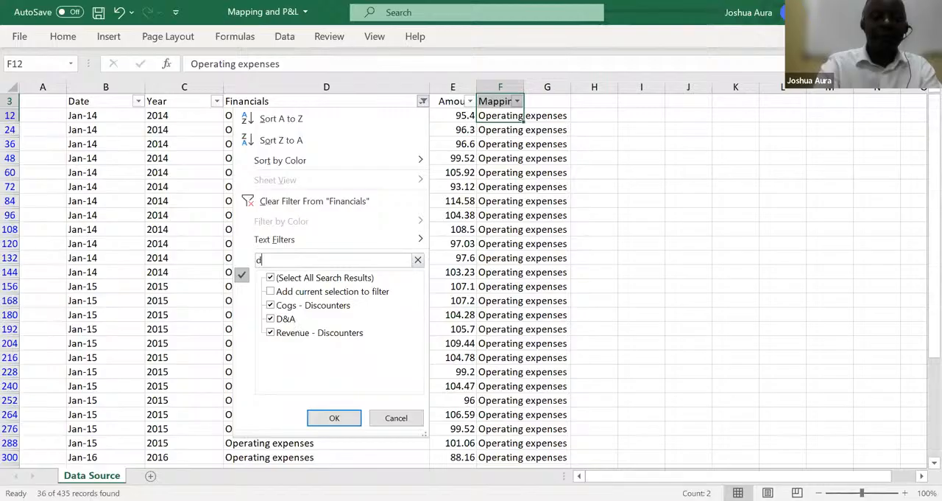
text(&a)
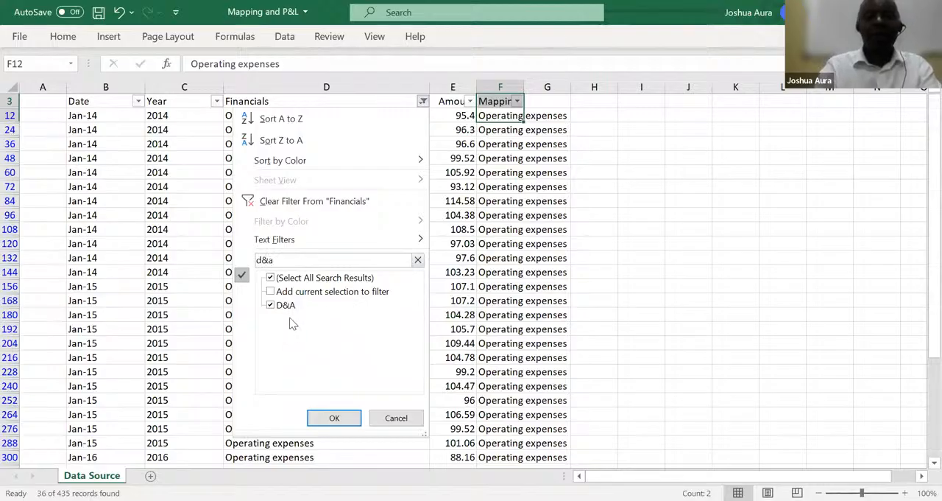
click(336, 417)
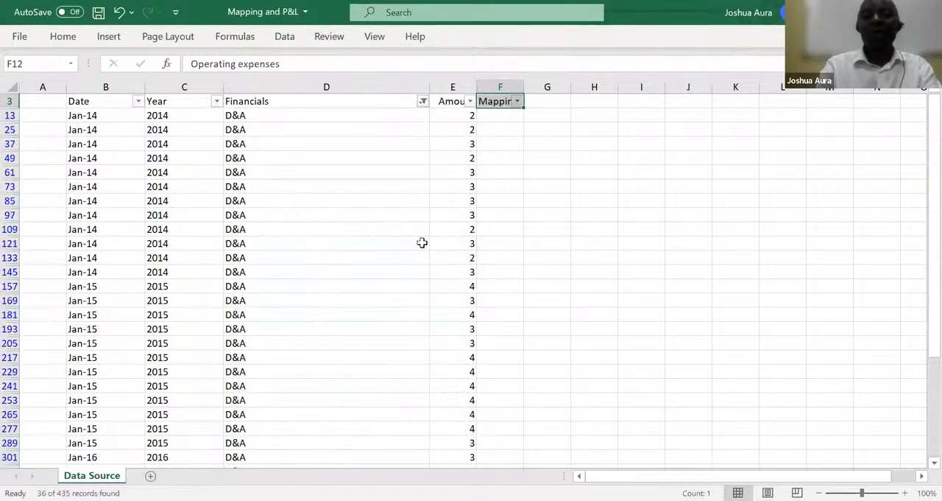
Enter "Depreciation and Armotisation" as the mapping in F13 and fill it down all filtered rows to row 433
click(506, 118)
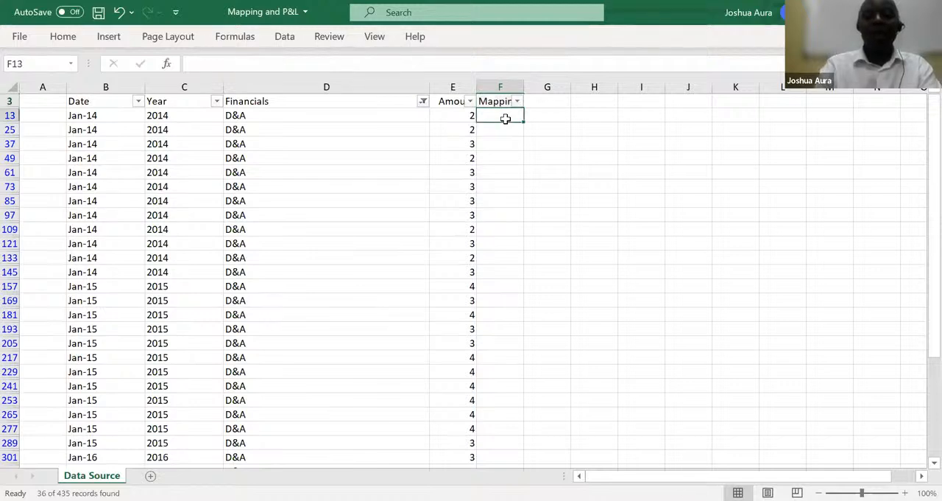
text(Depr)
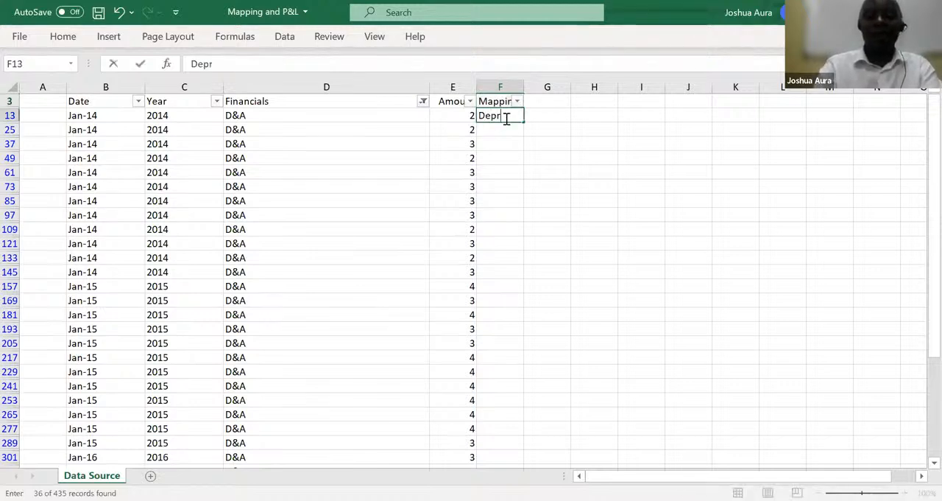
text(eciation and )
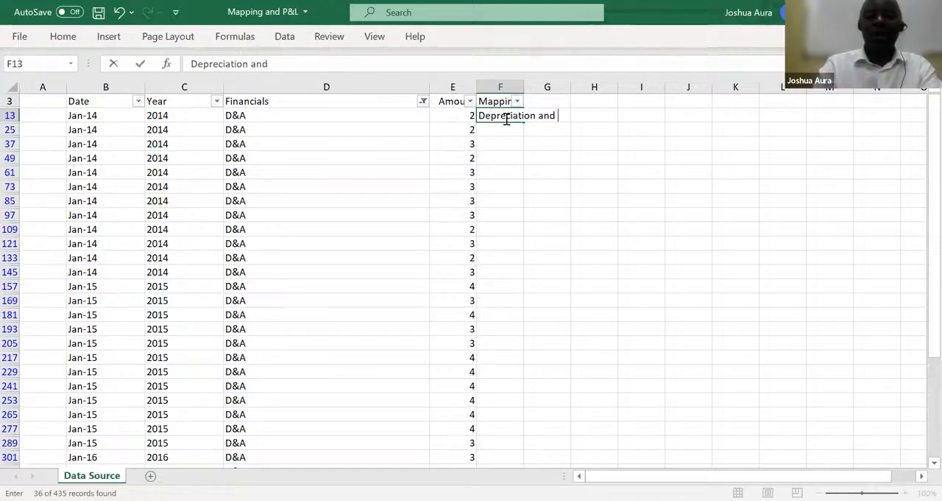
text(Armot)
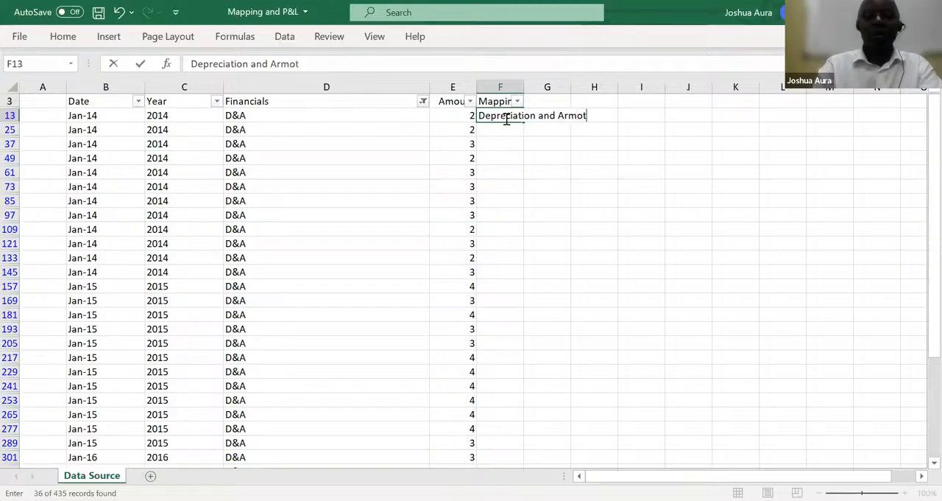
text(isation)
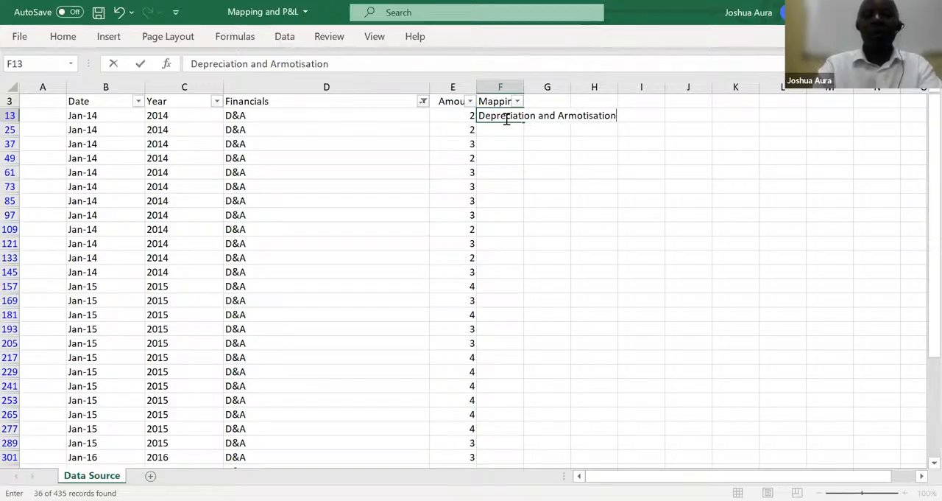
key(Return)
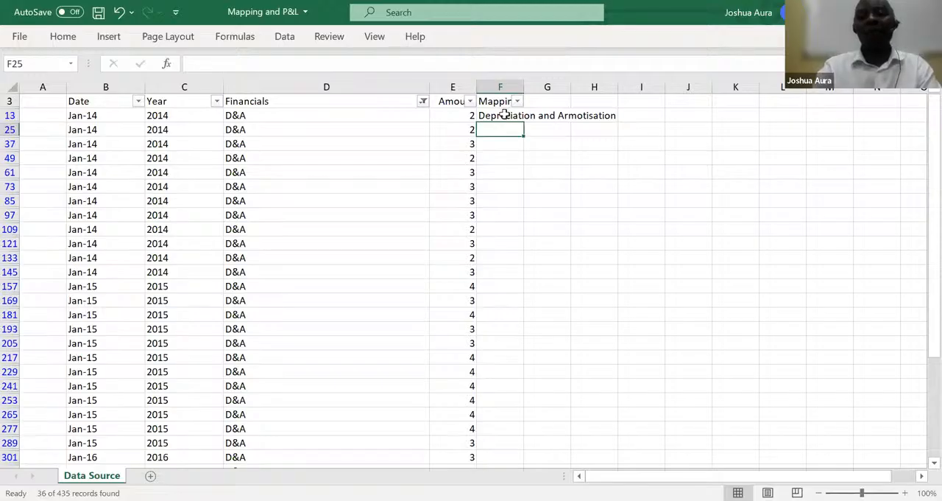
click(503, 115)
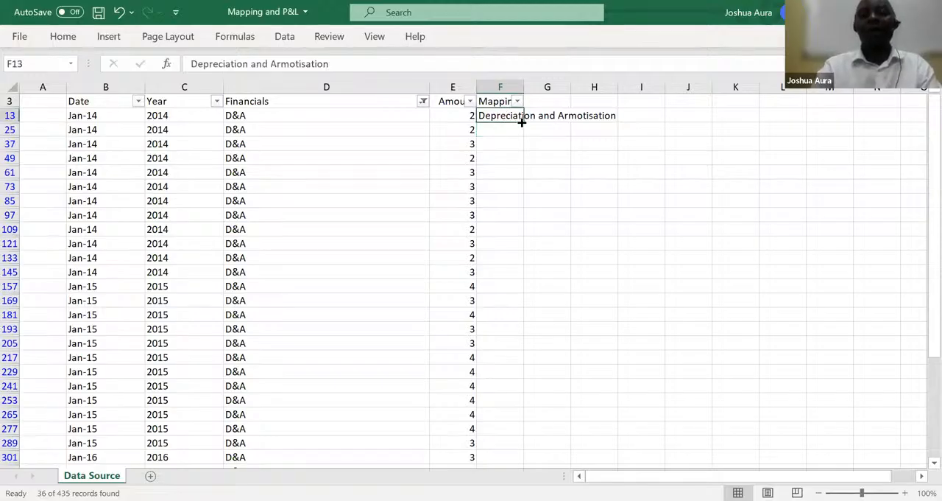
drag(522, 121, 513, 148)
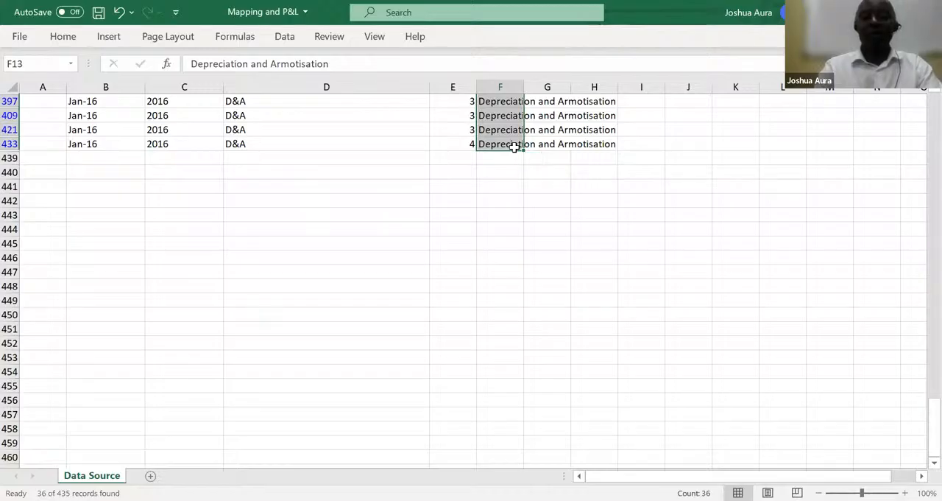
Change the Financials column filter to show only the "Interest expenses" rows, searching the filter list for "Interest"
key(ctrl+shift+Up)
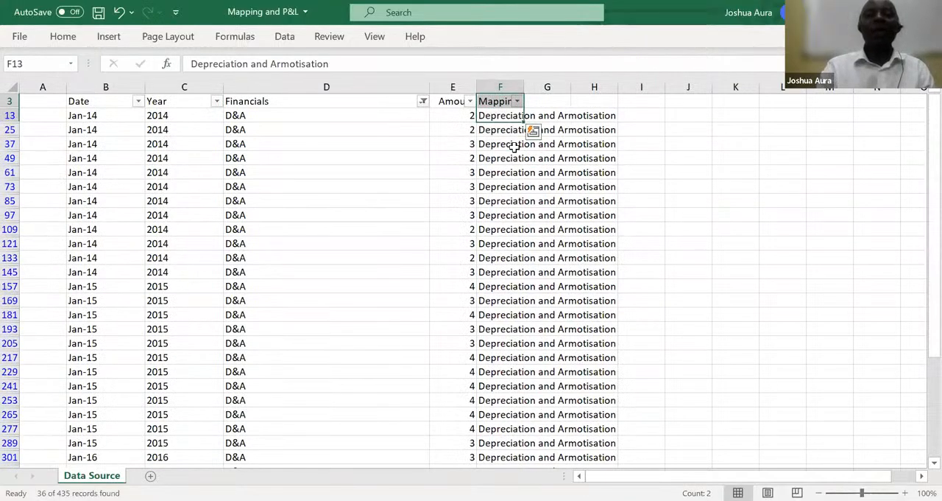
click(423, 102)
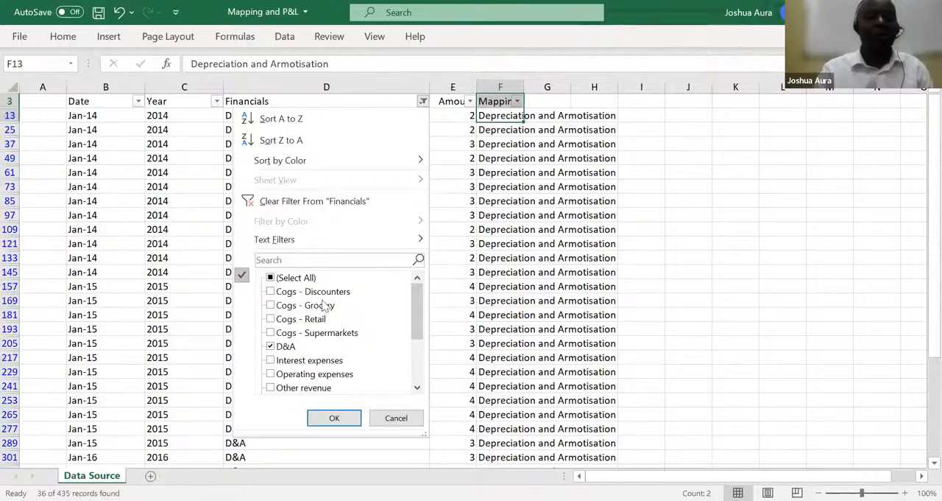
click(323, 258)
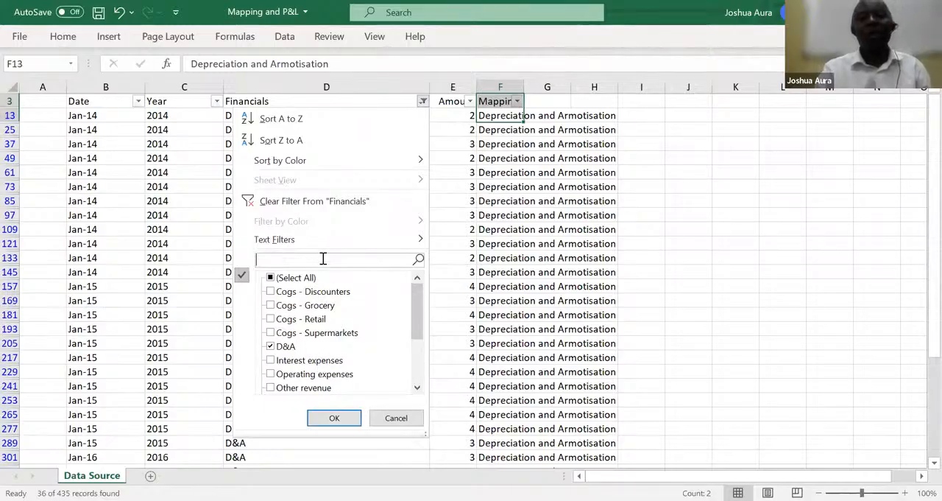
text(Interes)
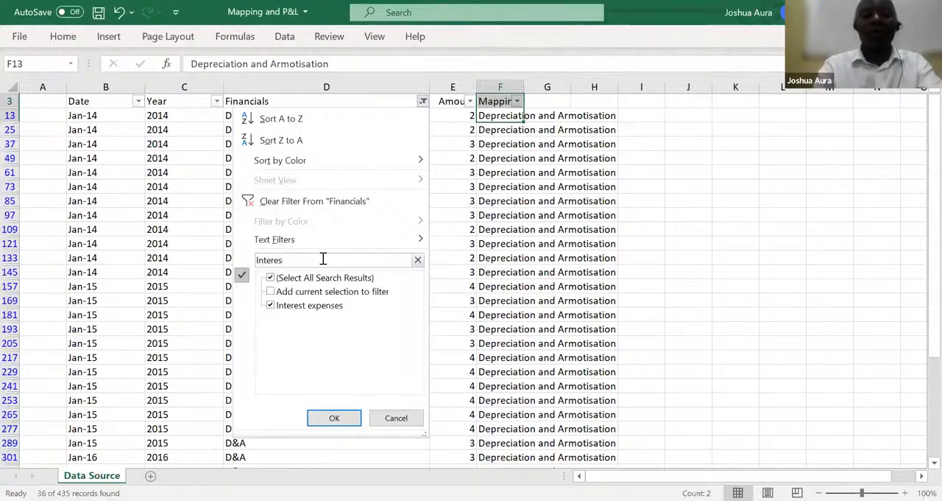
text(t)
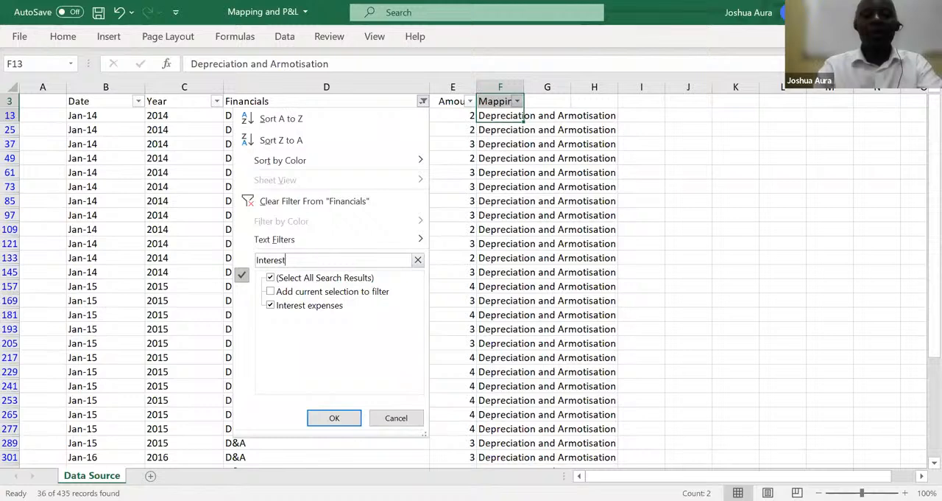
click(332, 416)
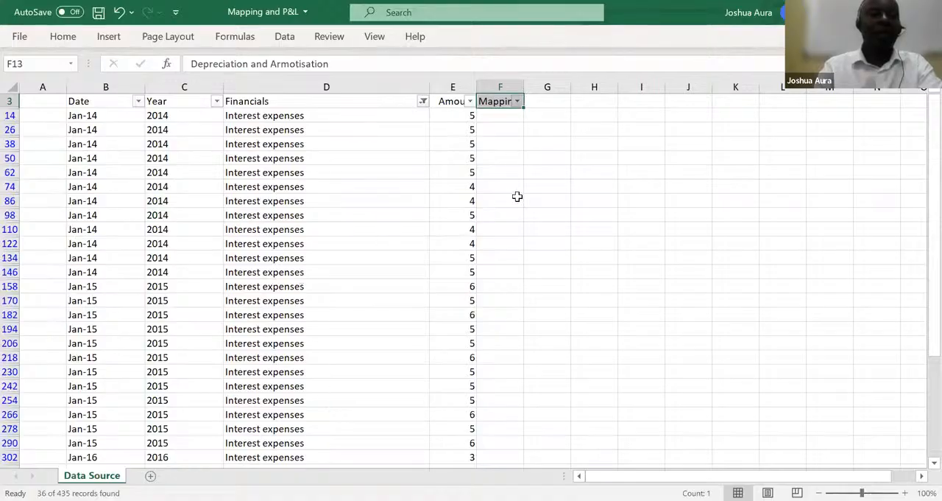
Enter "Interest expenses" as the mapping in F14 and fill it down all filtered rows to row 434
click(503, 117)
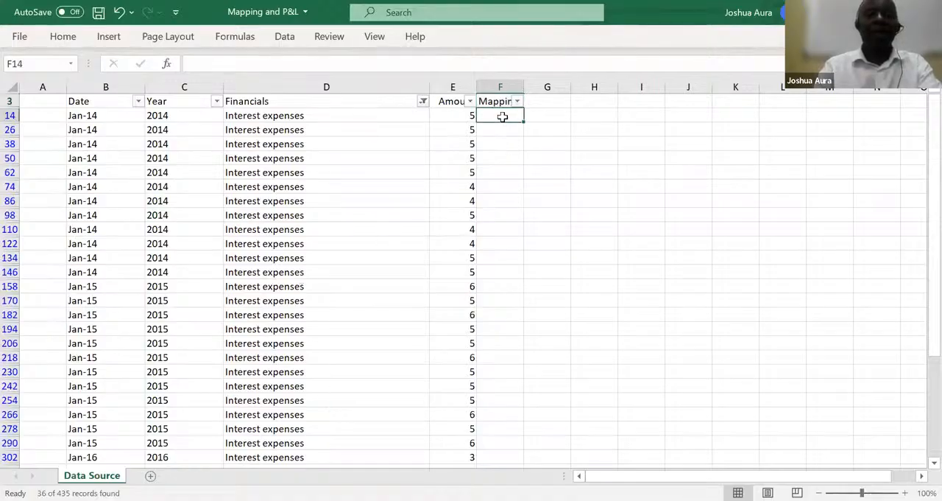
text(Inter)
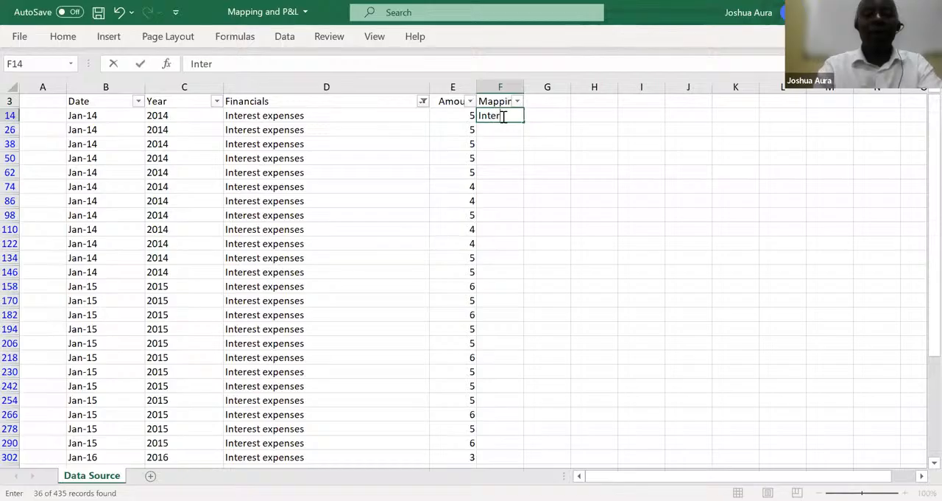
text(est expense)
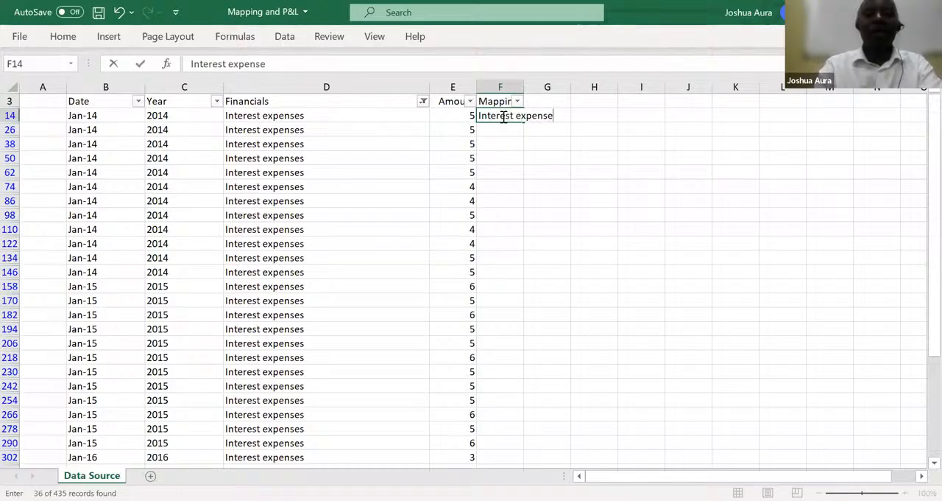
text(s)
key(Return)
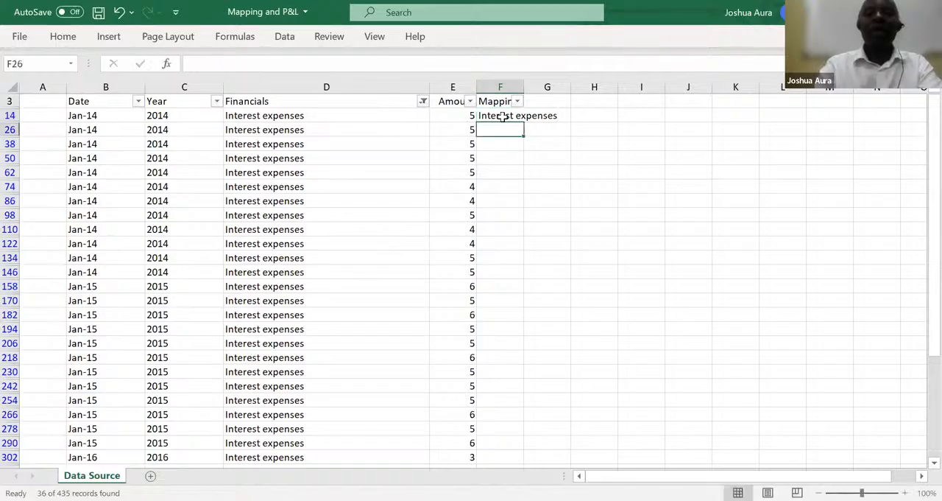
click(502, 116)
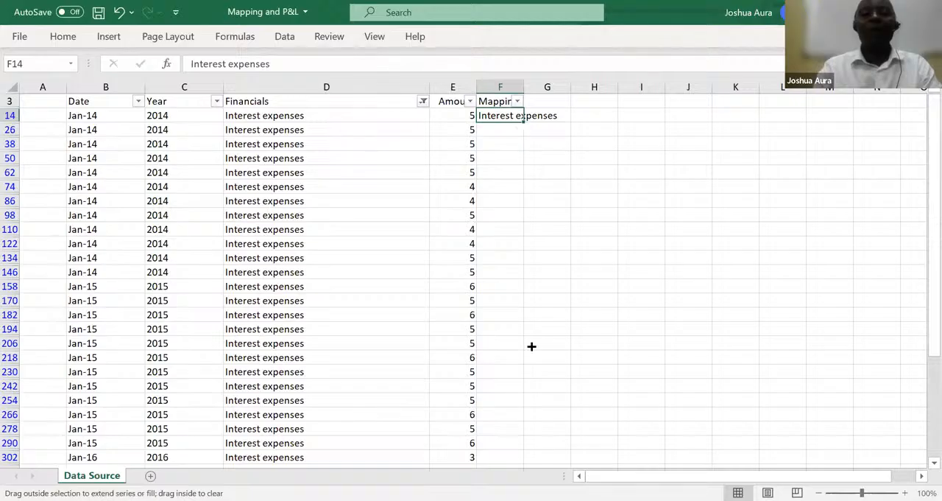
drag(529, 474, 508, 202)
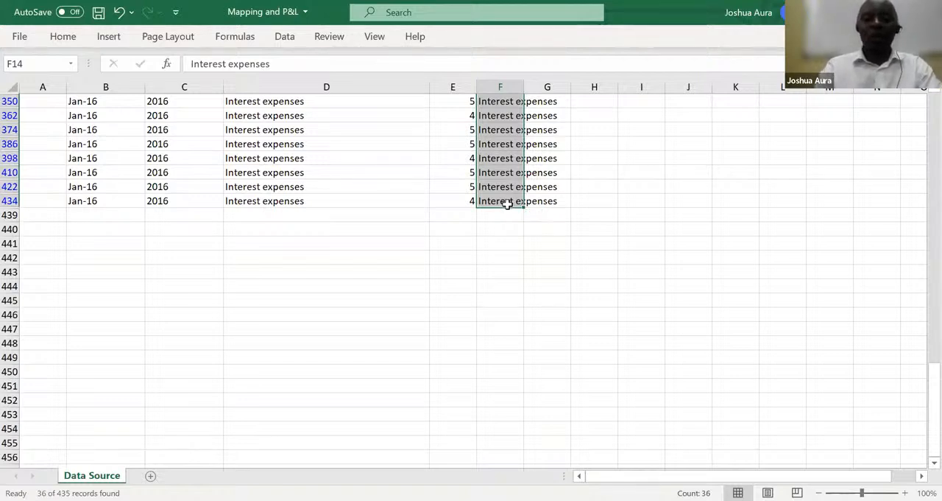
Change the Financials column filter to show only the "Taxes" rows, searching the filter list for "taxe"
key(ctrl+shift+Up)
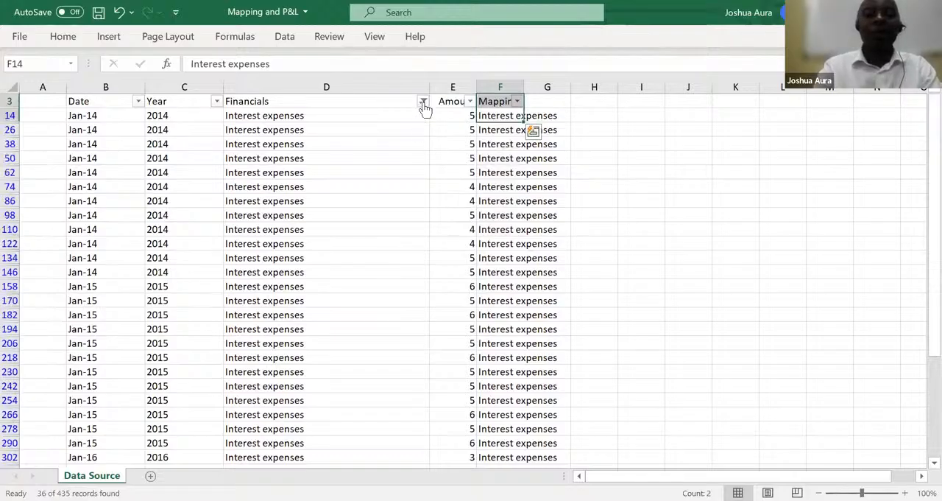
click(423, 101)
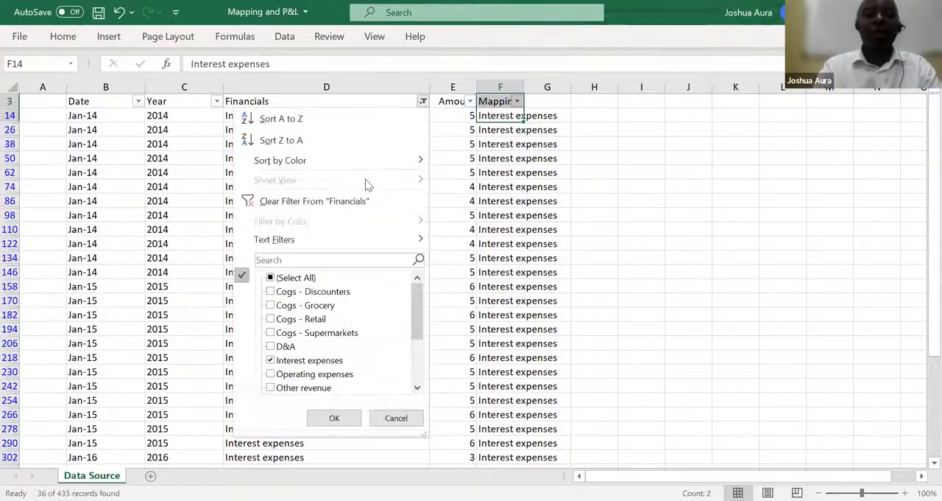
click(321, 262)
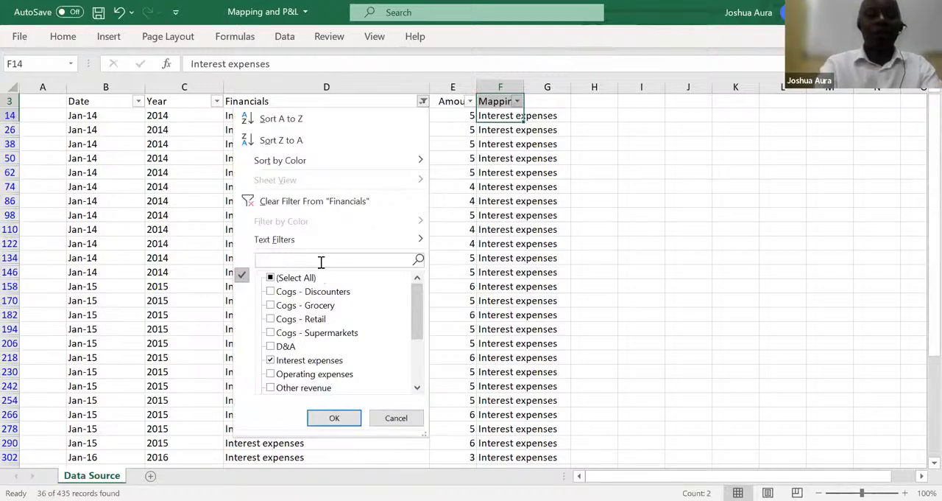
text(taxe)
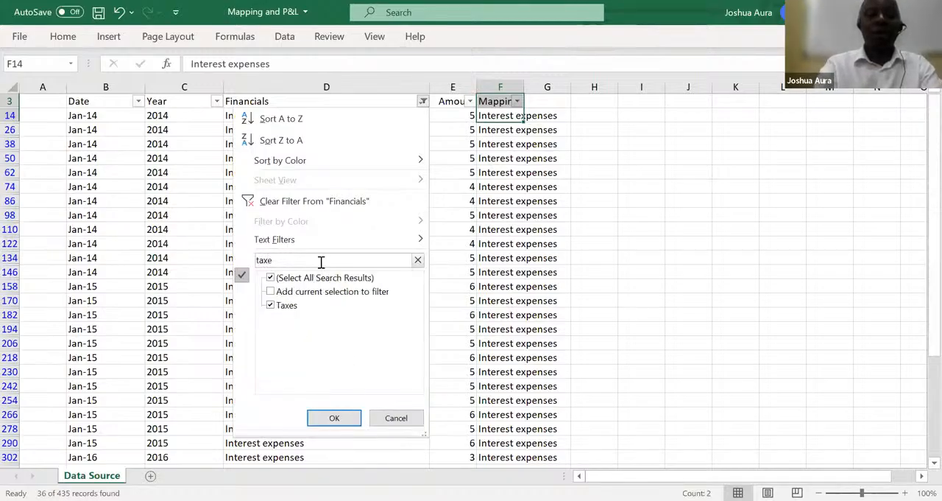
click(335, 420)
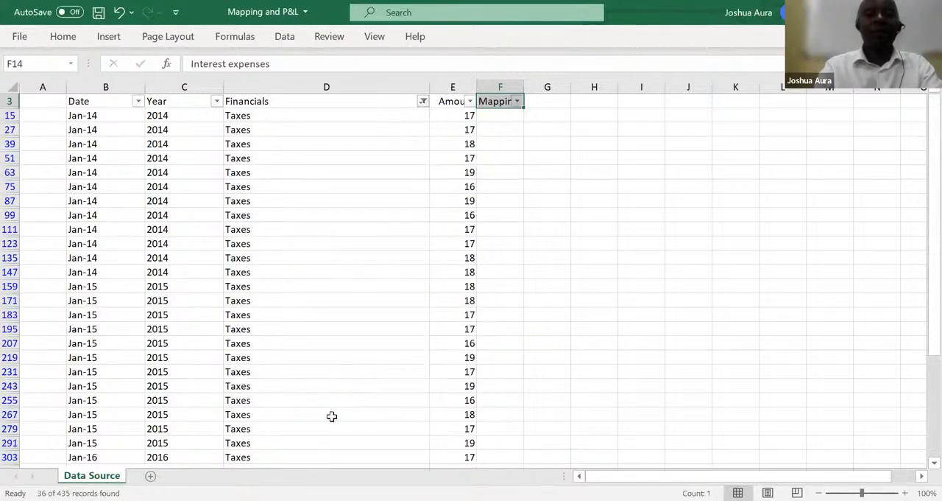
Enter "Taxes" as the mapping in F15 and fill it down all filtered rows to row 435
click(498, 116)
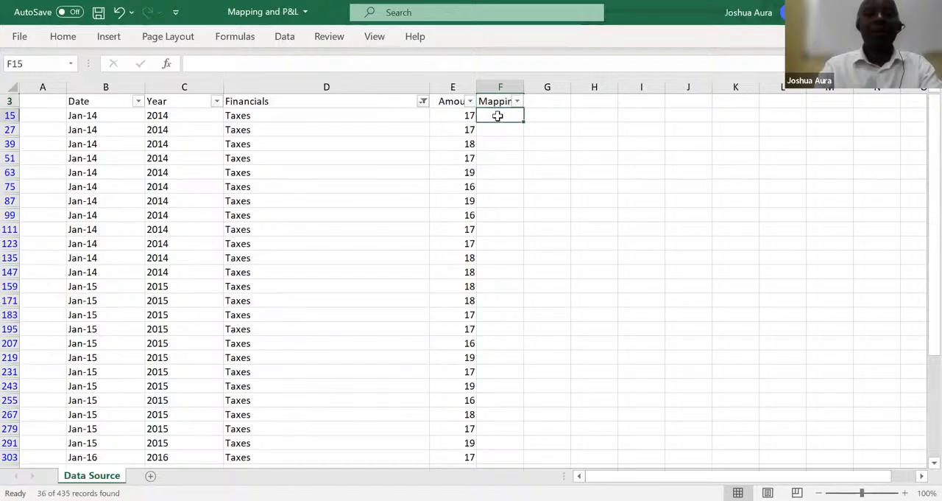
text(Ta)
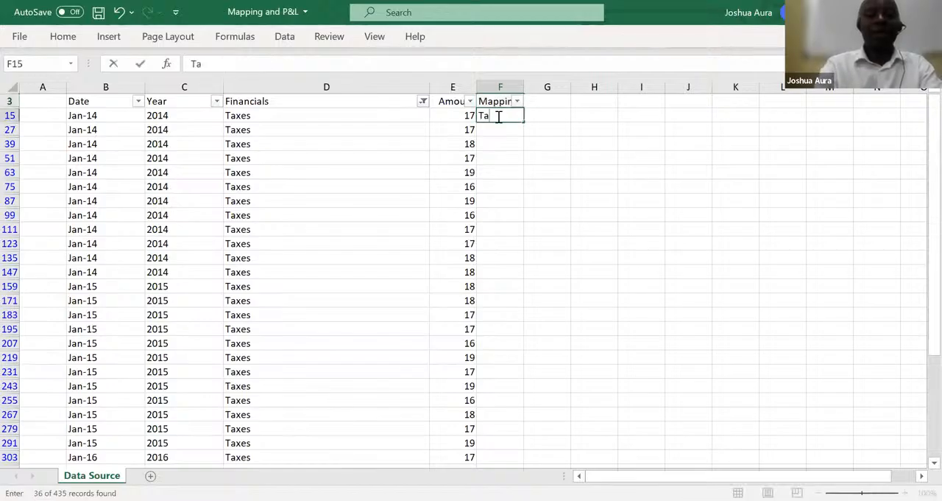
text(xes)
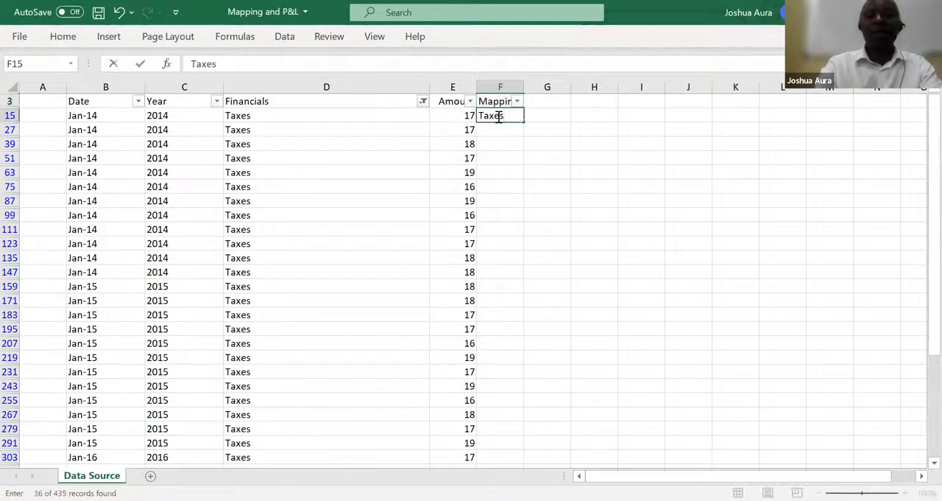
key(Return)
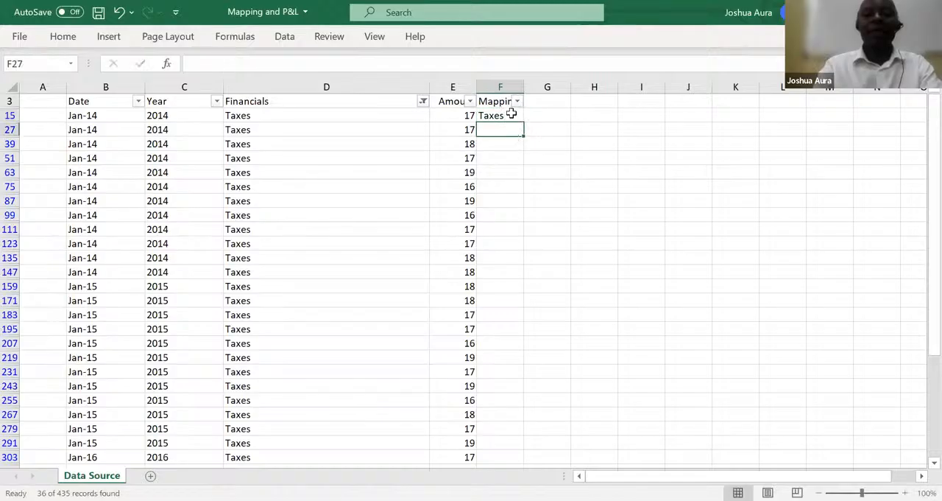
click(511, 115)
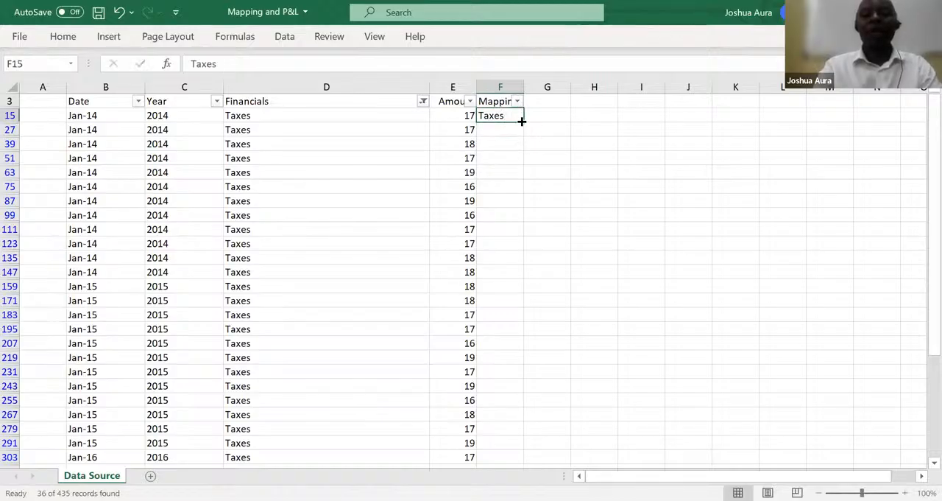
drag(523, 120, 509, 246)
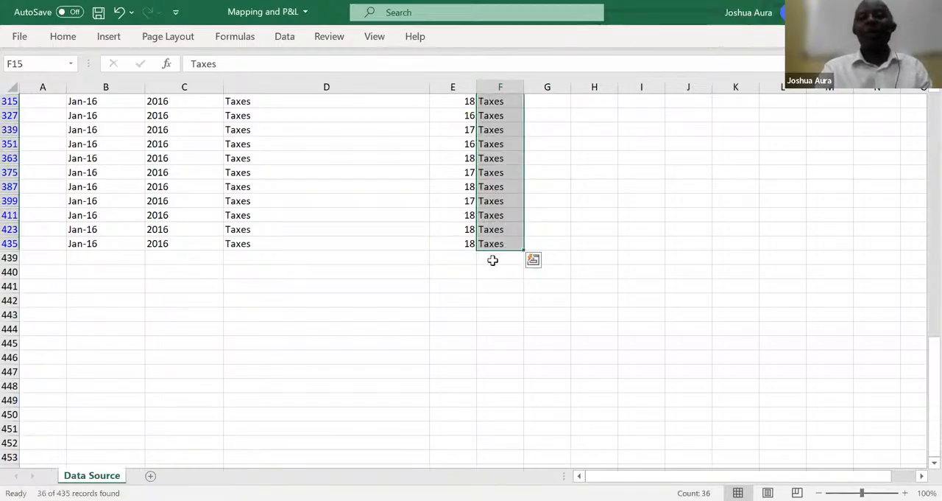
click(460, 280)
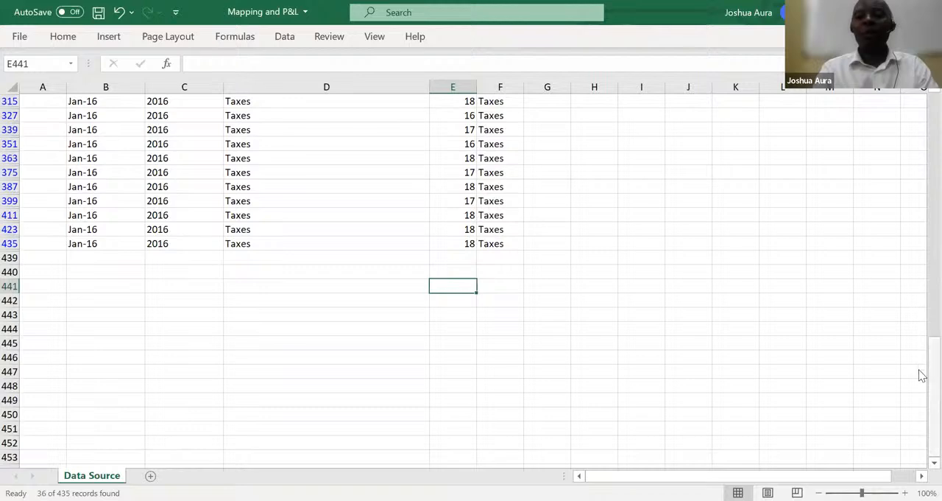
Reset the Financials column filter to select all items so every row is shown
drag(923, 374, 923, 97)
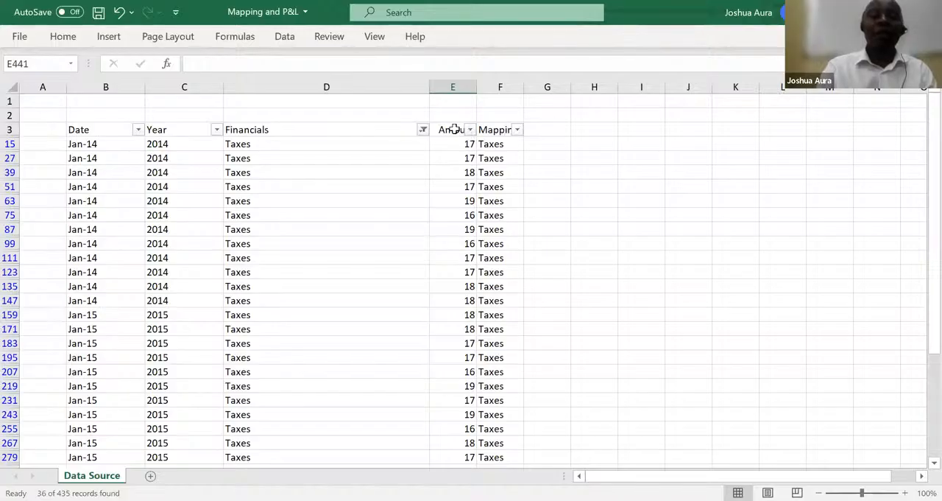
click(424, 131)
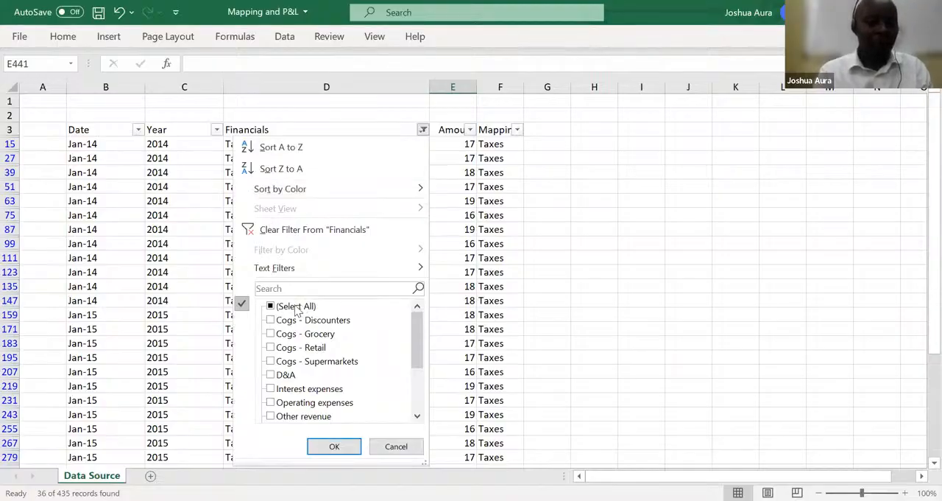
click(296, 306)
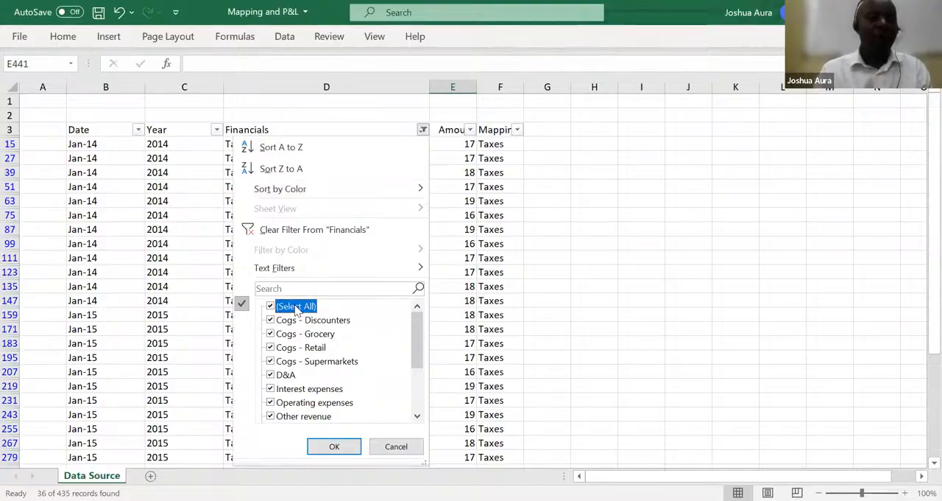
click(334, 444)
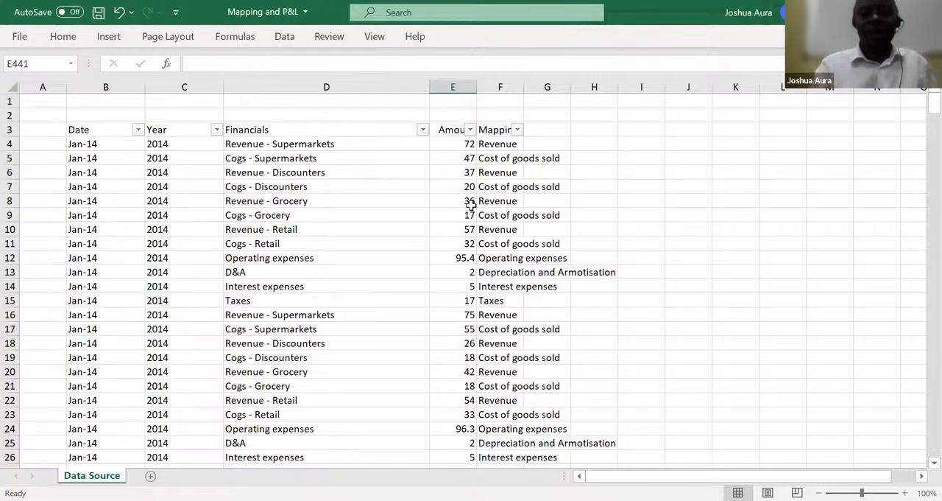
Select the whole sheet and autofit the width of all columns to their contents
click(422, 130)
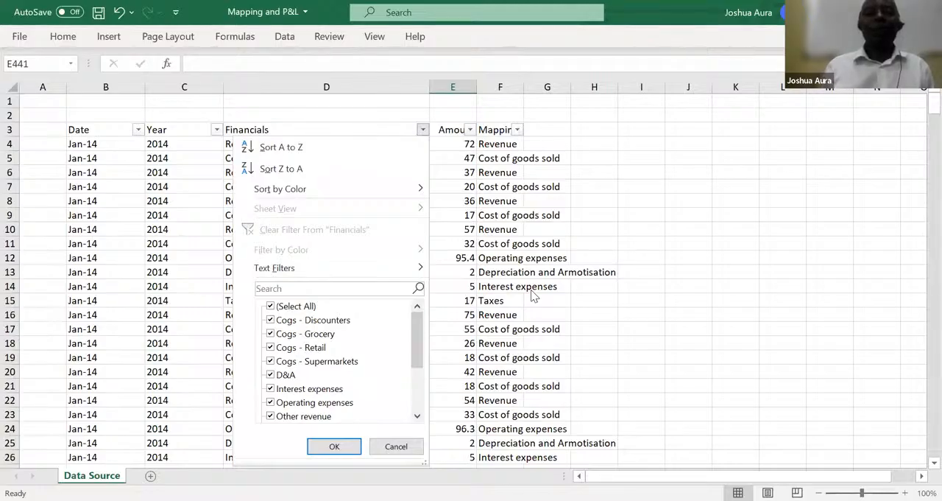
click(11, 87)
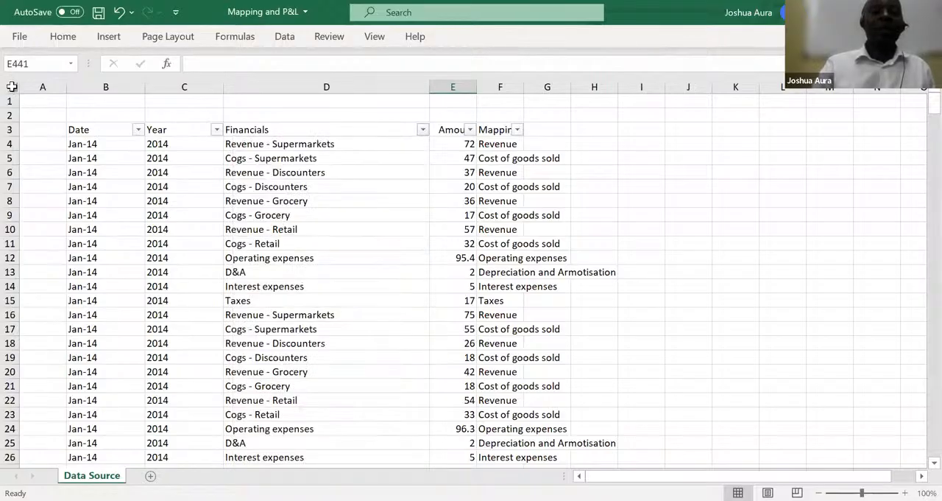
click(11, 87)
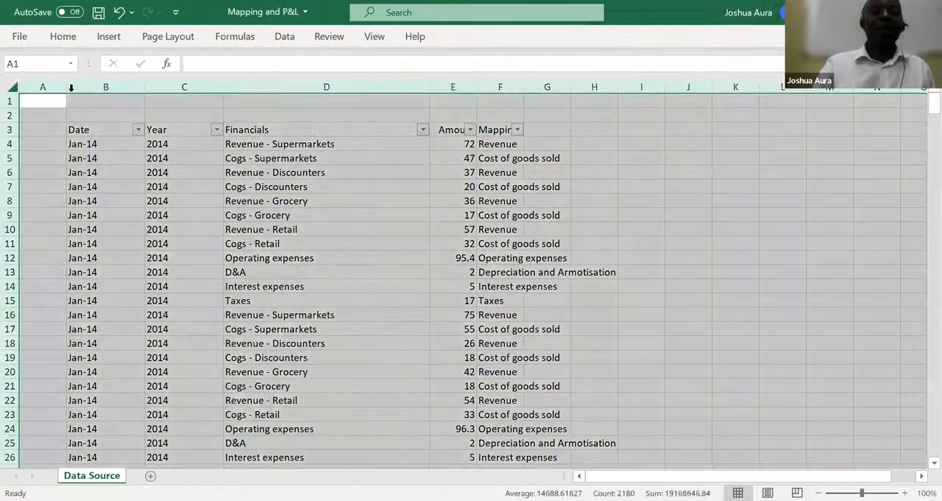
double_click(145, 87)
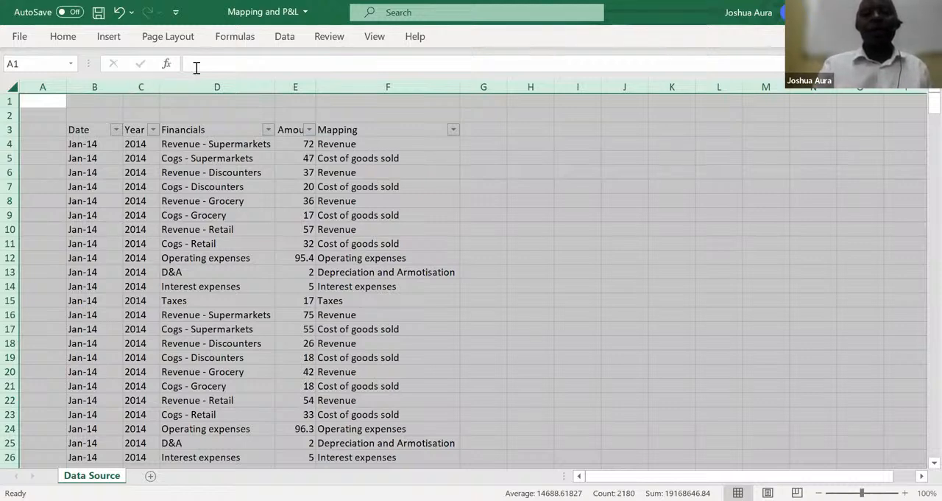
click(507, 110)
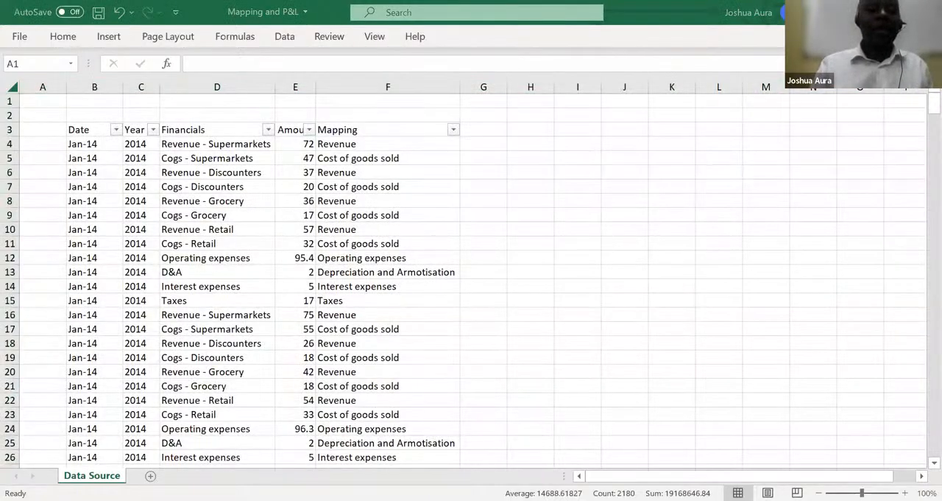
key(alt+Tab)
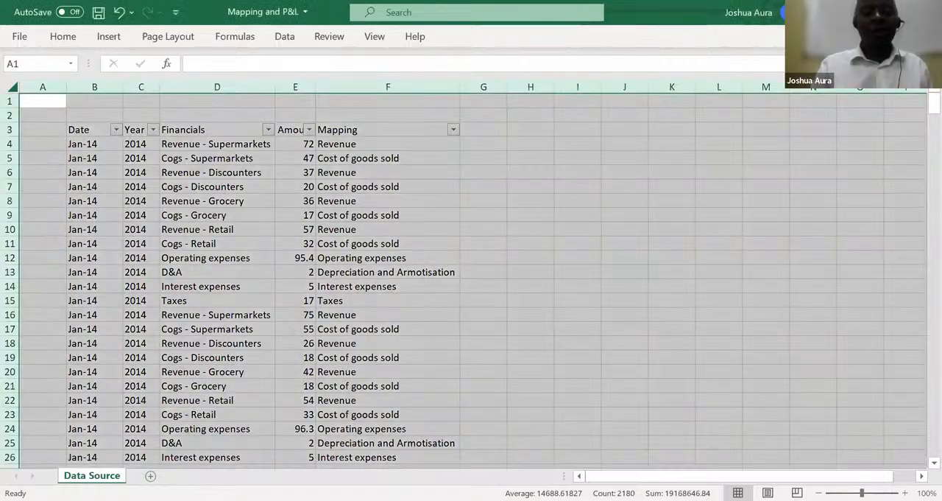
Rename the Data Source sheet as "Mapping"
right_click(92, 475)
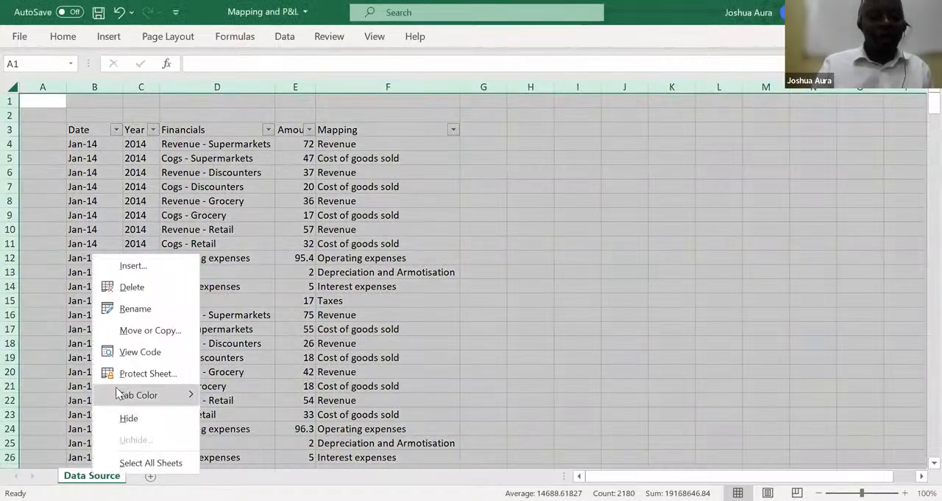
click(134, 308)
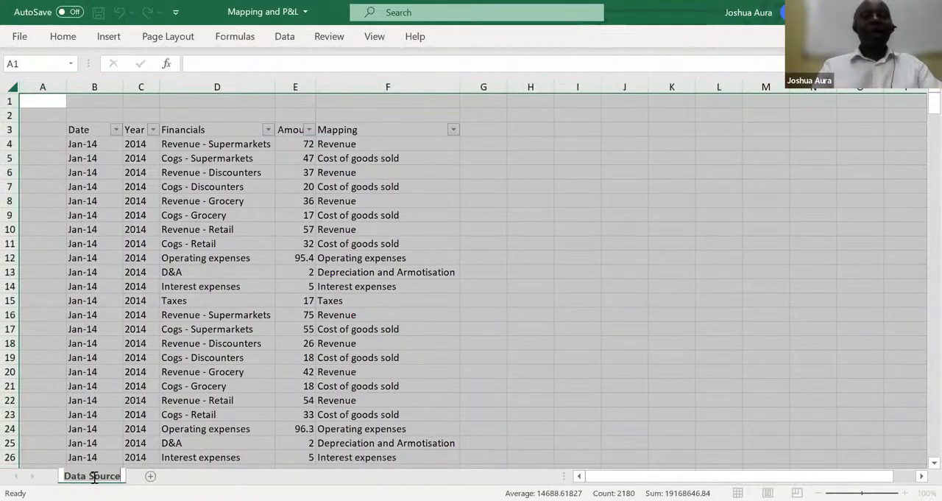
text(Mapp)
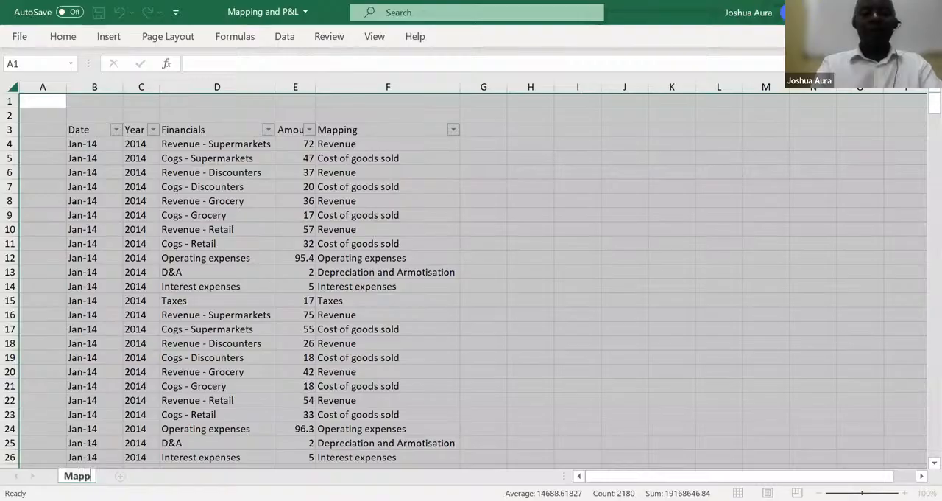
text(ing)
key(Return)
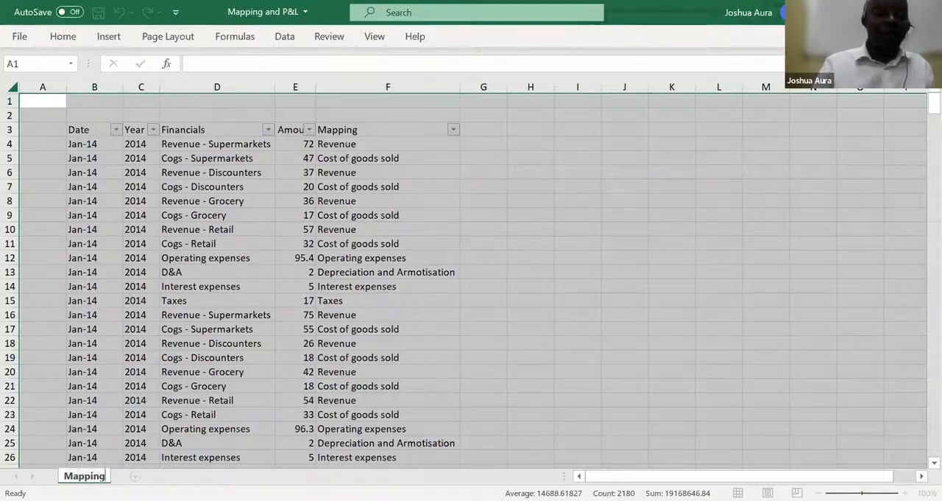
key(Return)
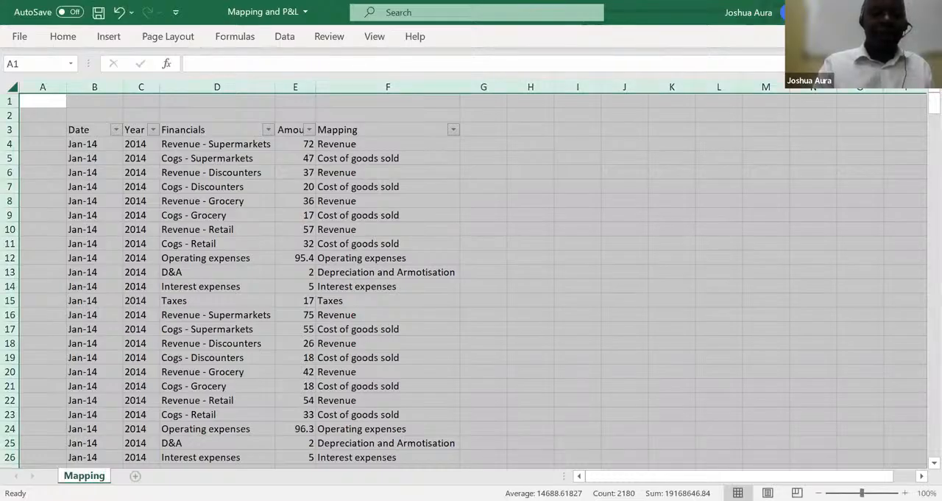
Add a new worksheet after the Mapping sheet and name it "P&L"
click(135, 475)
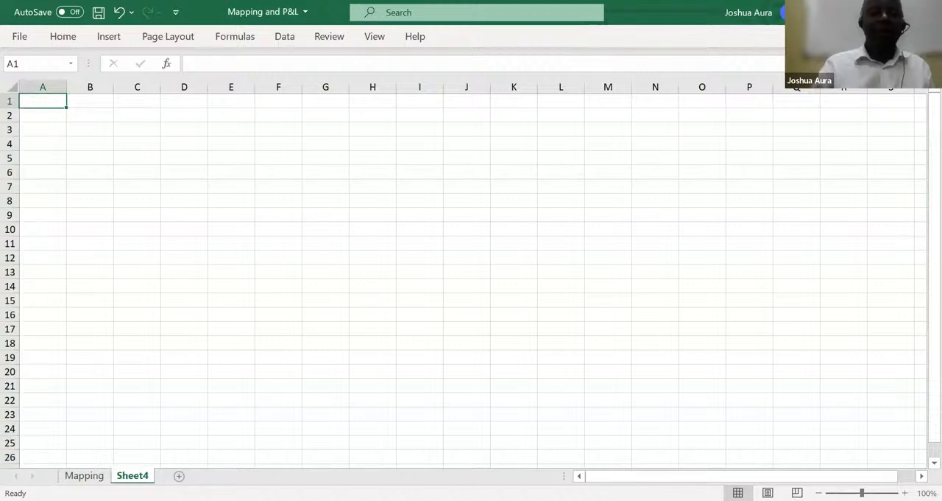
right_click(135, 475)
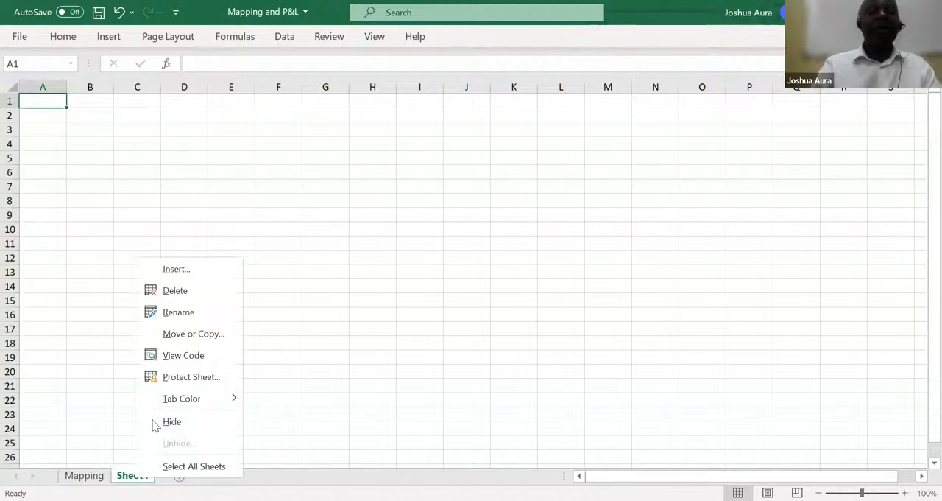
click(183, 312)
text(P)
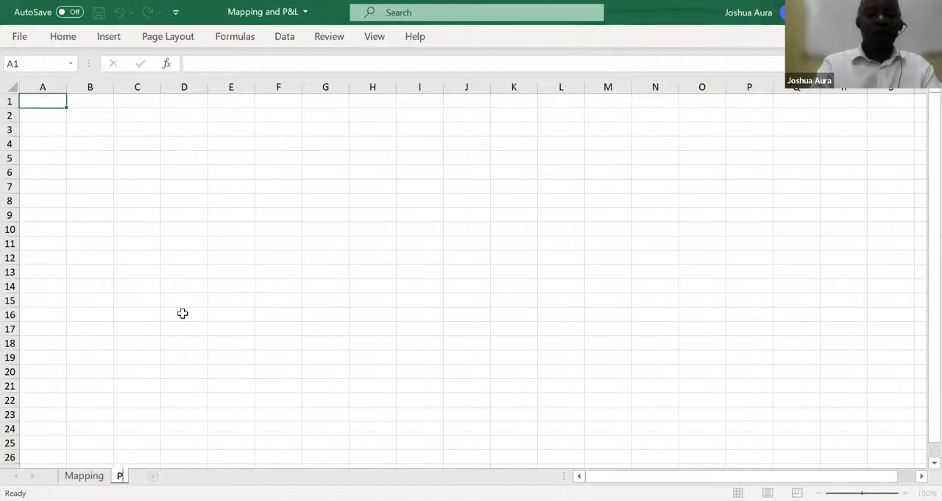
text(&L)
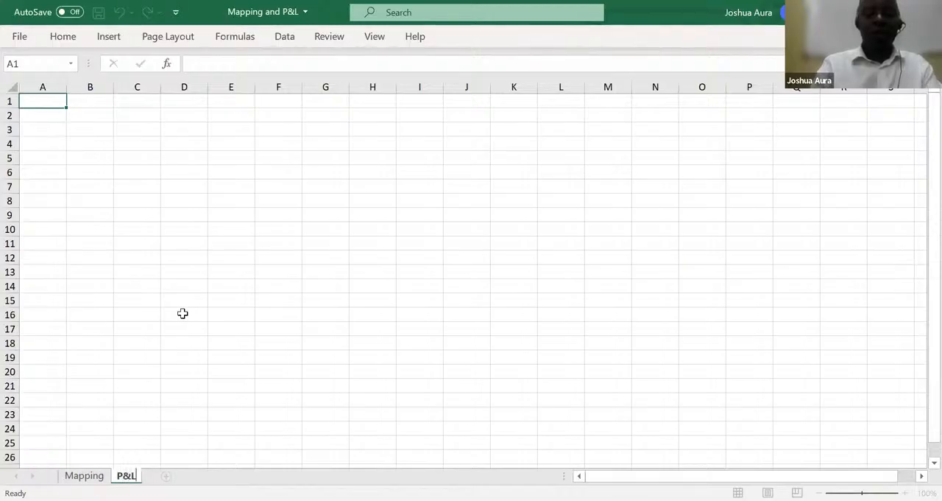
key(Return)
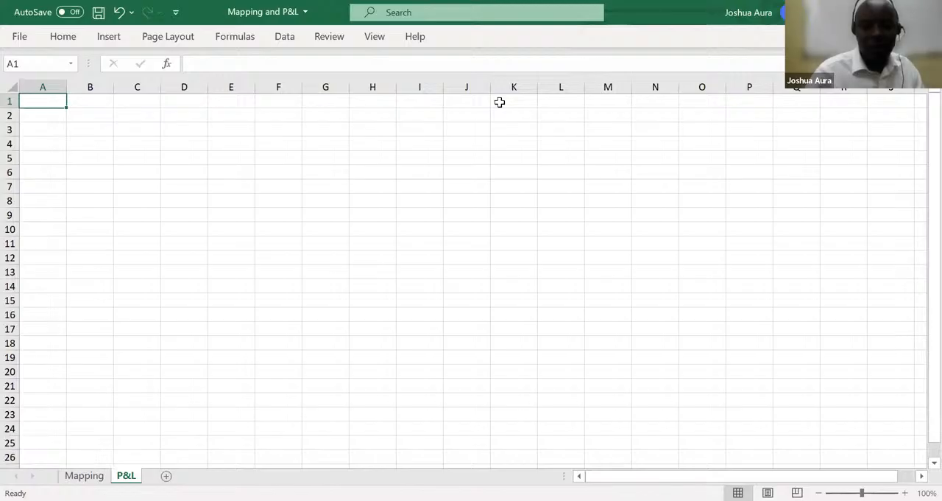
click(521, 91)
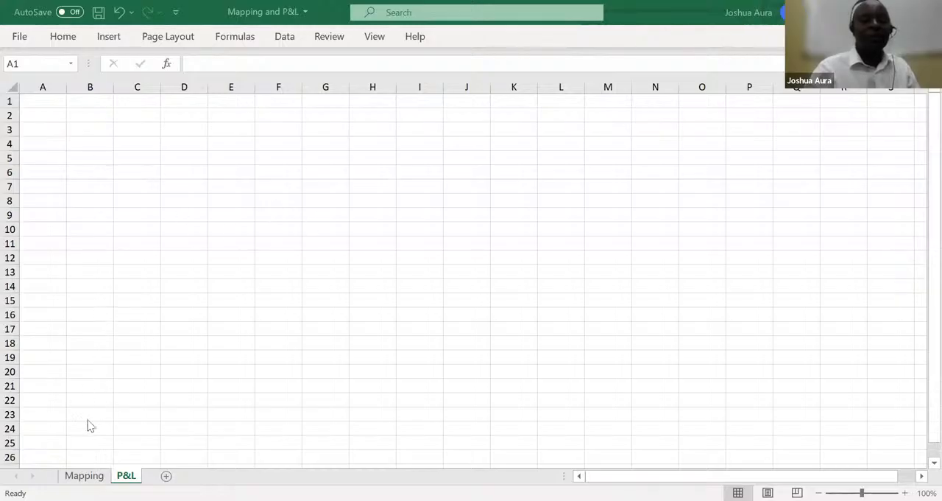
Copy all mapping categories in F4:F438 of the Mapping sheet, leaving out the header
click(86, 477)
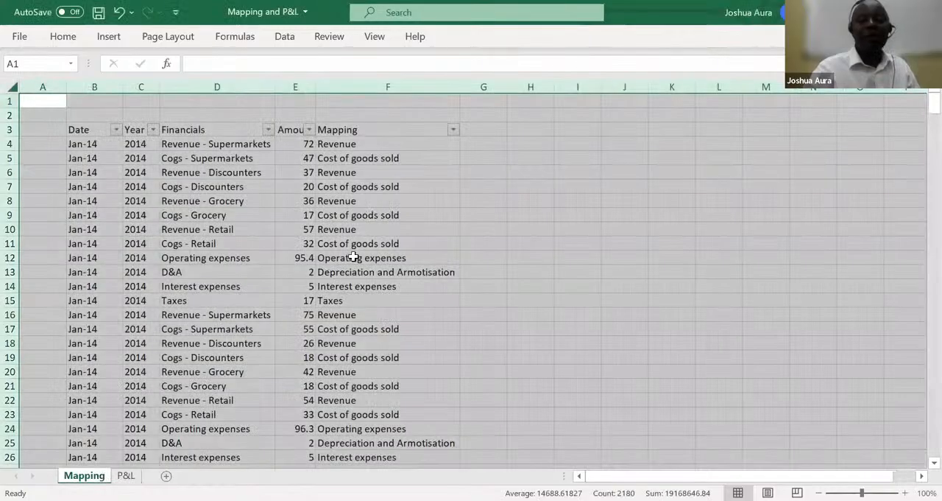
click(355, 257)
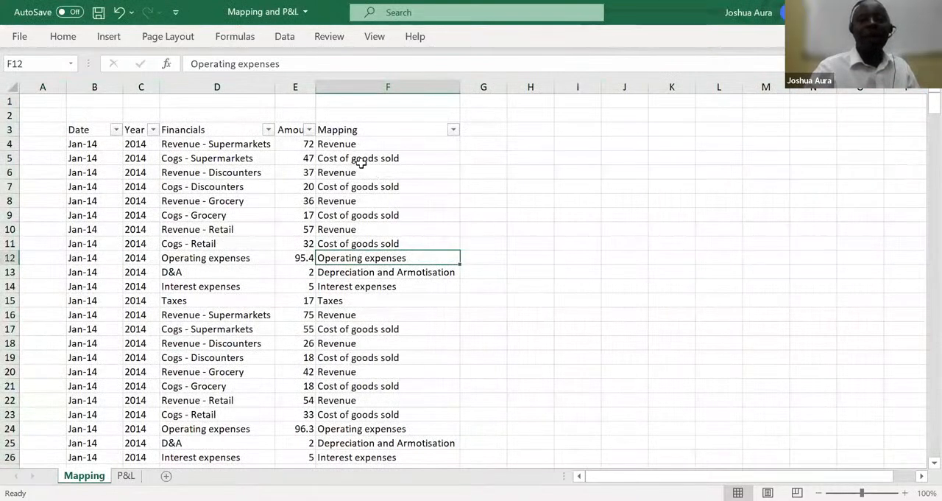
click(344, 145)
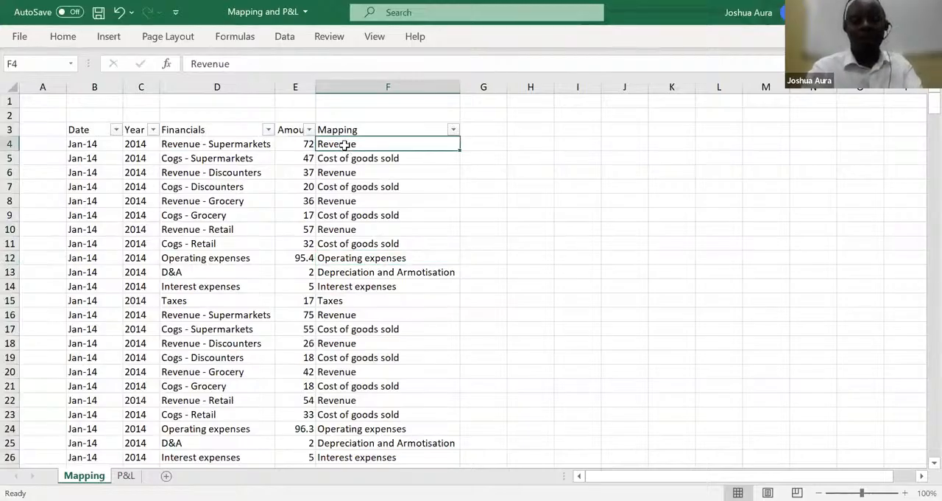
drag(344, 145, 449, 445)
drag(374, 477, 392, 444)
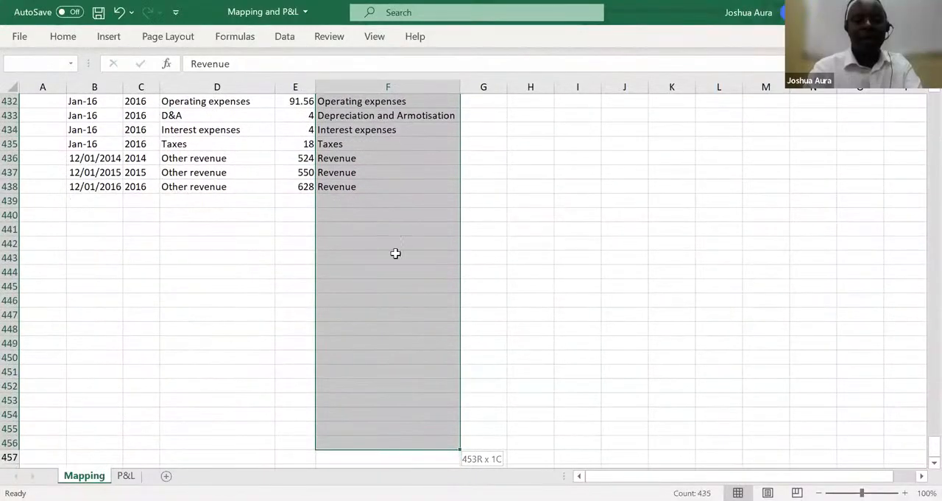
drag(387, 189, 387, 189)
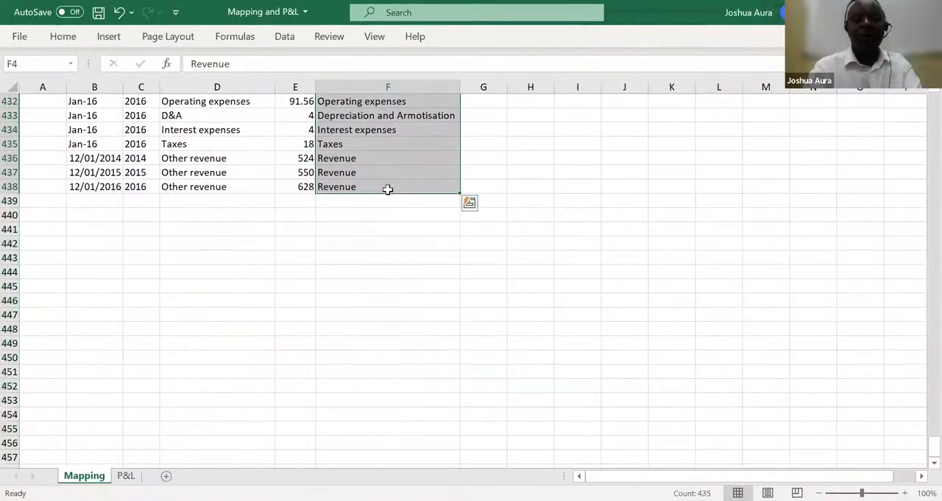
key(ctrl+c)
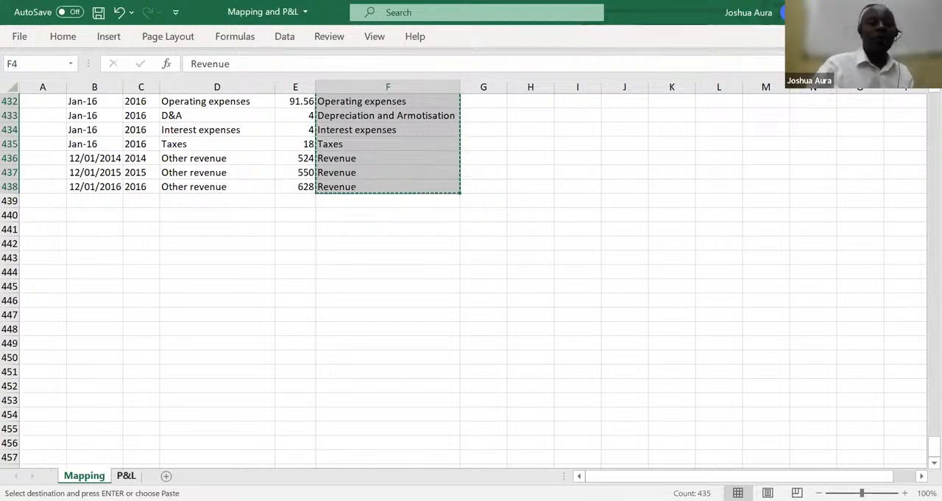
Paste the copied mapping categories into the P&L sheet starting at cell B6
click(126, 475)
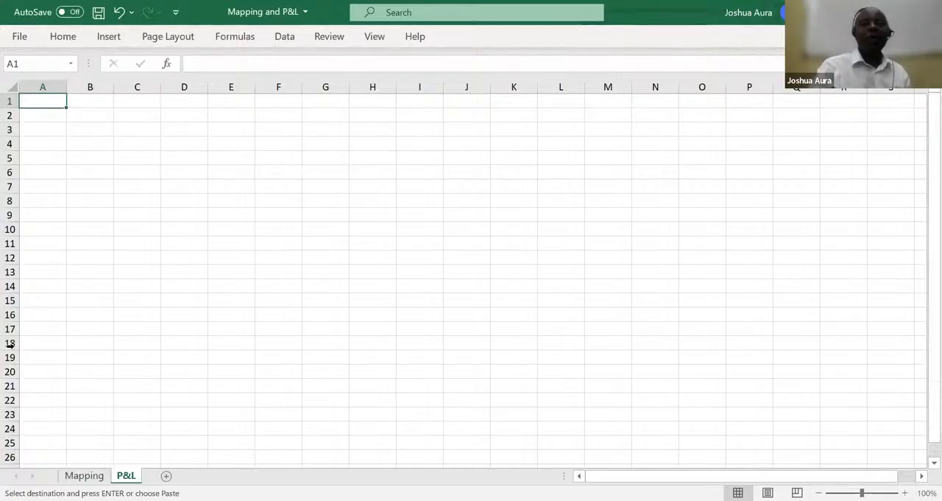
click(92, 172)
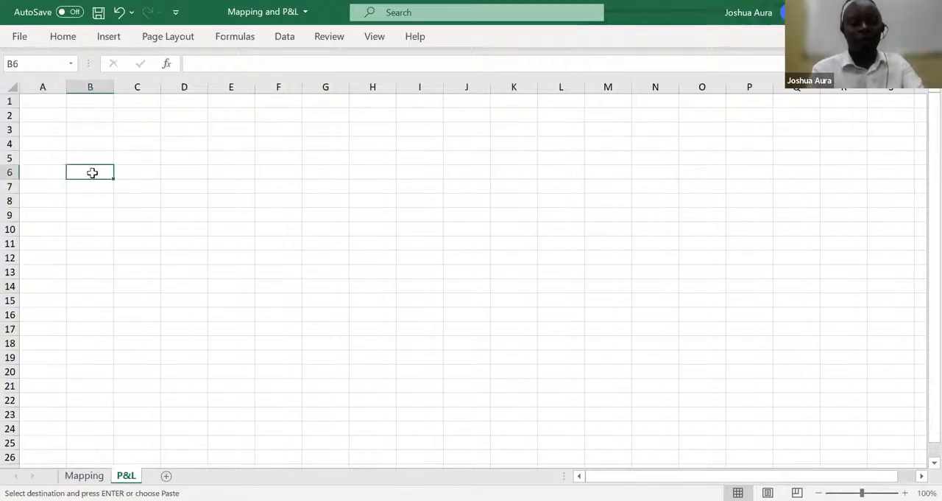
key(ctrl+v)
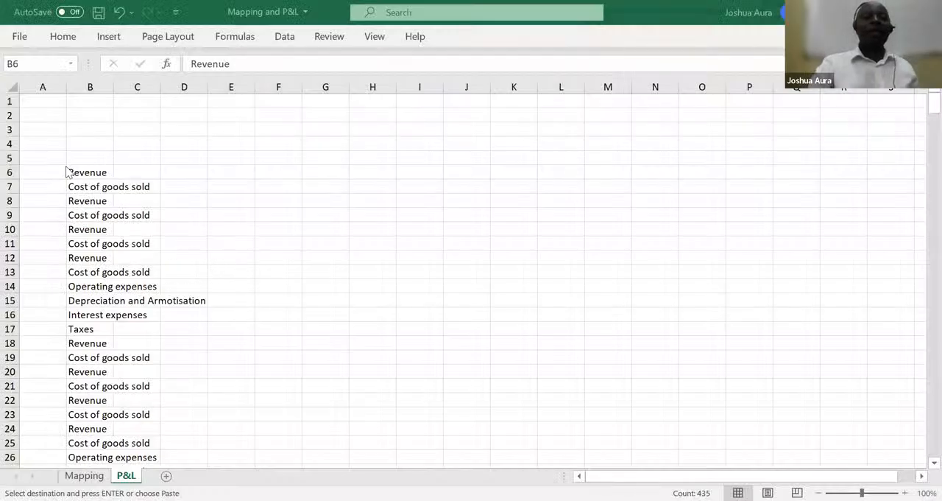
key(ctrl+v)
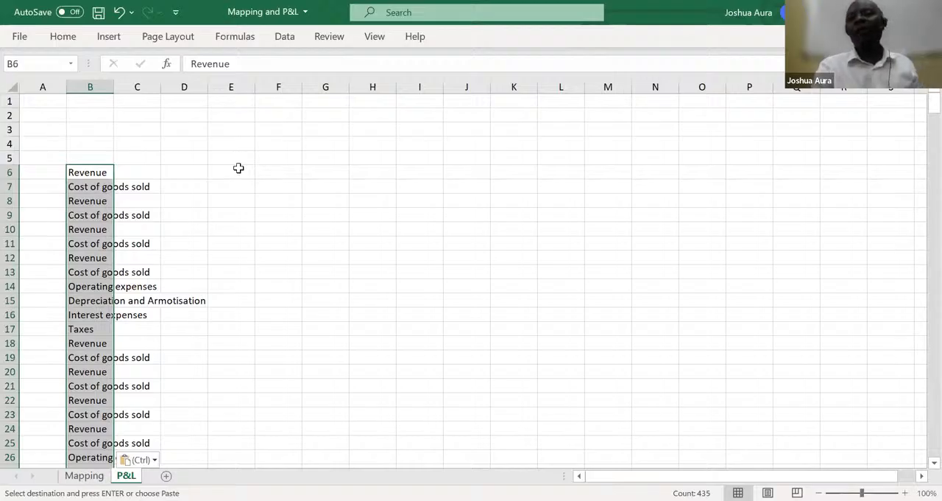
Remove duplicates from the pasted category list in column B, treating the data as having no headers
click(434, 27)
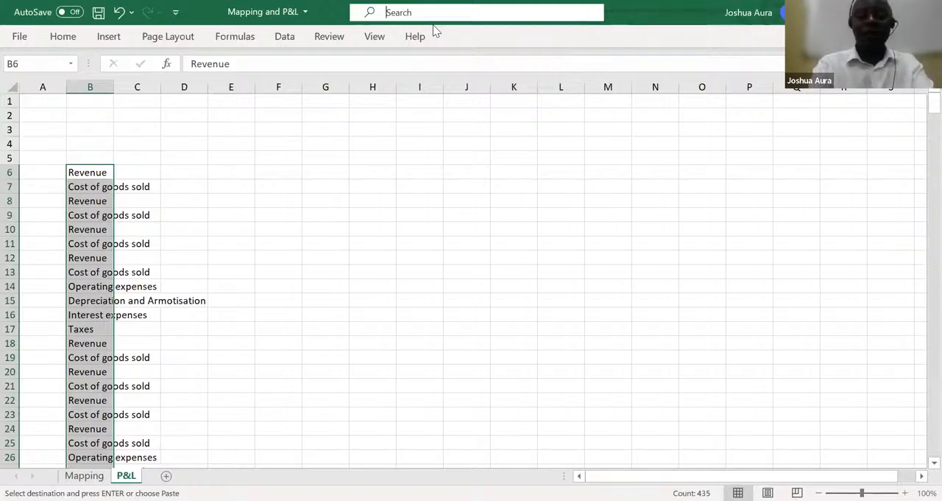
text(dupli)
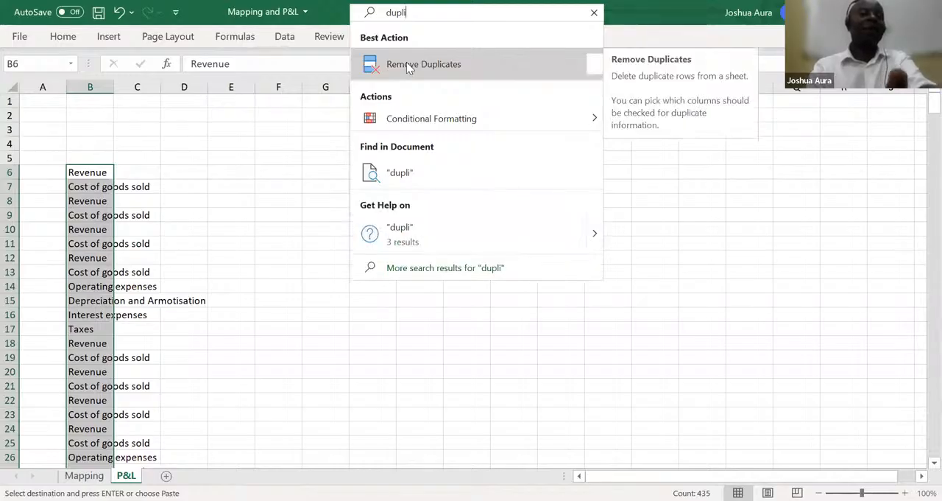
key(Escape)
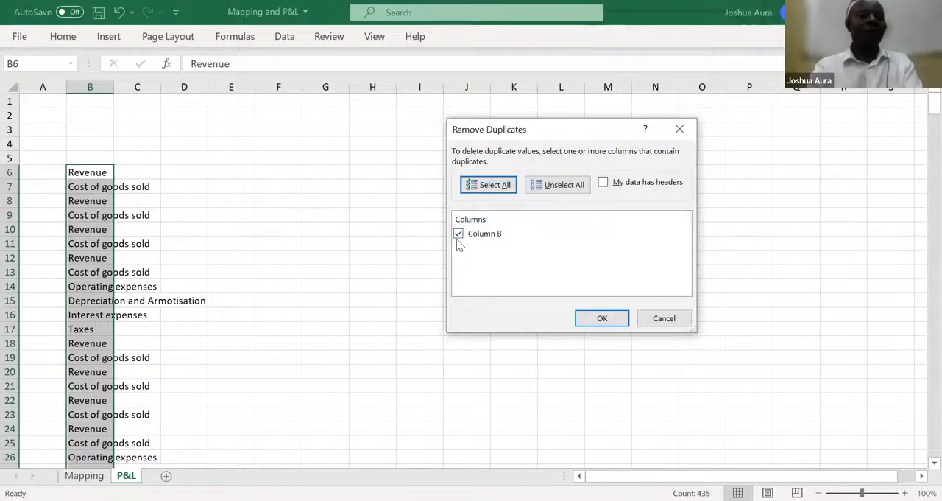
click(609, 320)
click(602, 319)
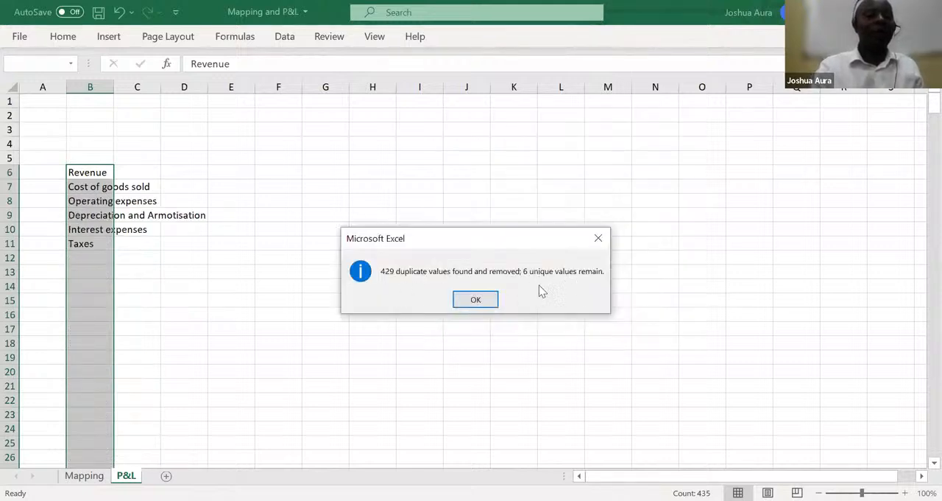
click(479, 302)
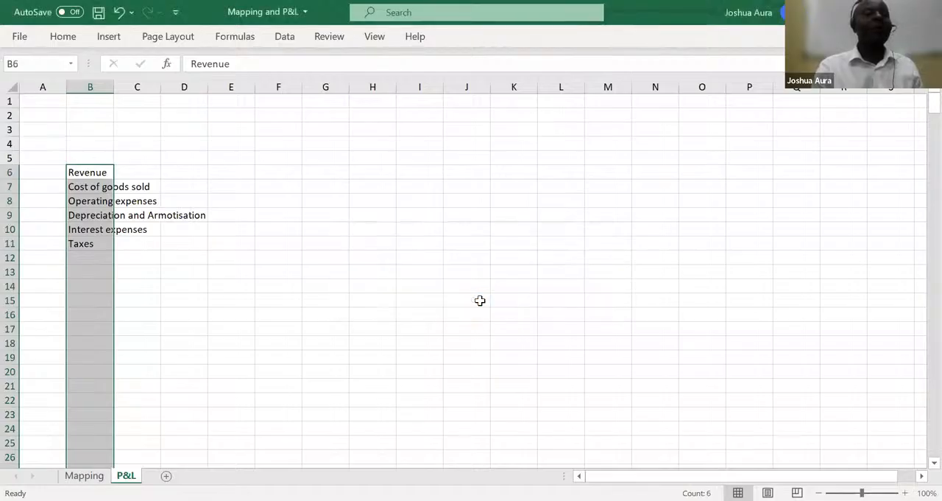
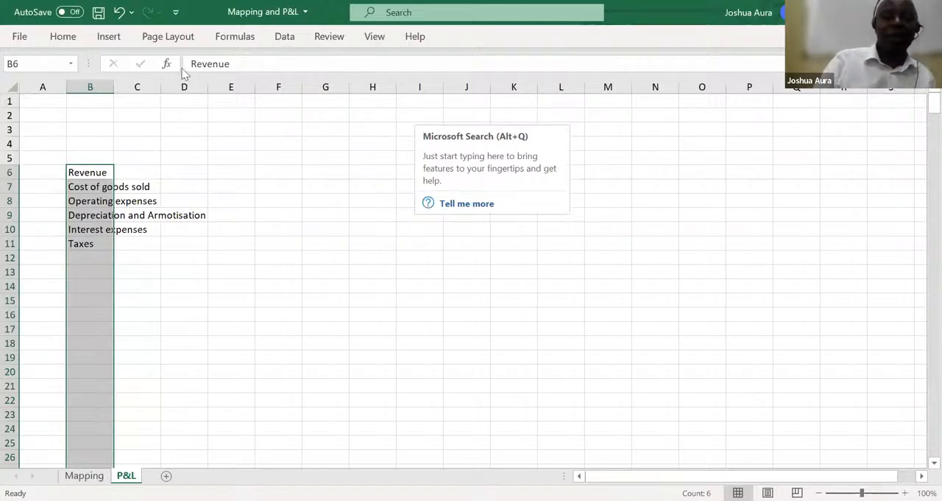
Widen column B of the P&L sheet to fit its longest category name
click(285, 37)
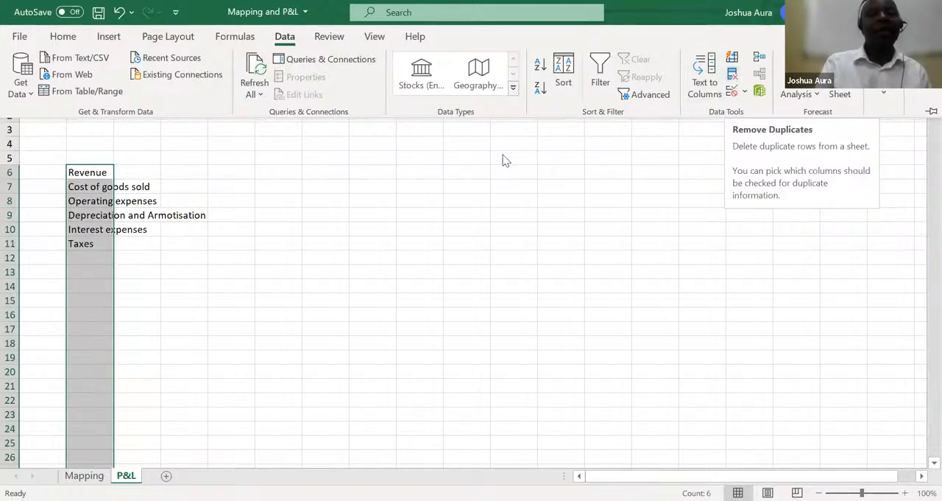
click(521, 65)
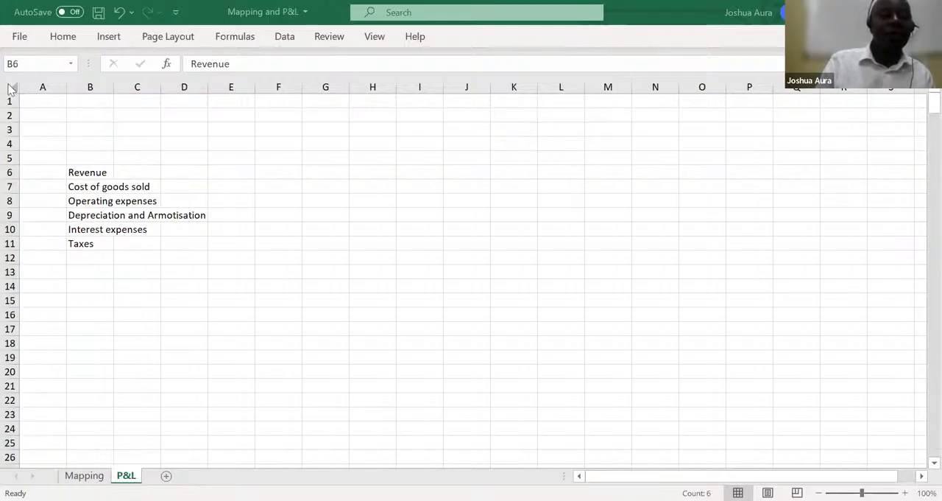
key(ctrl+space)
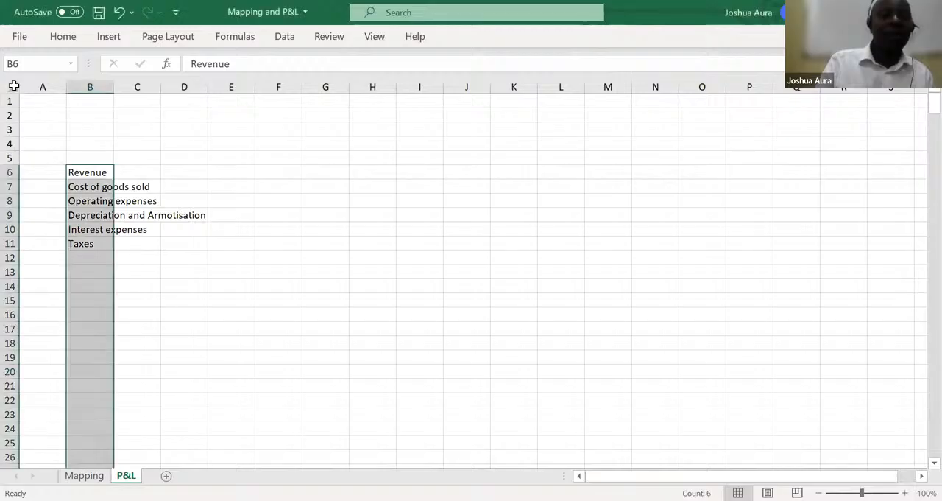
double_click(113, 86)
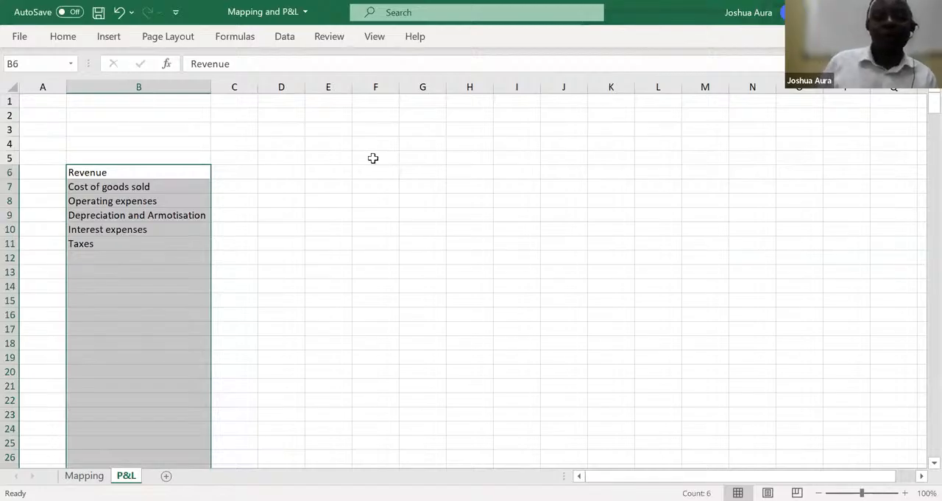
key(alt+Tab)
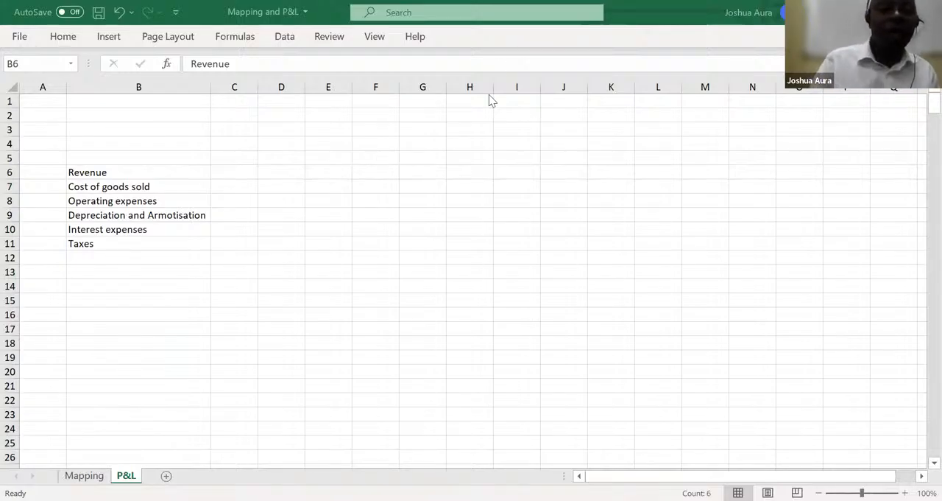
Enter the year headers 2014, 2015 and 2016 in cells C5, D5 and E5 of the P&L sheet
click(231, 154)
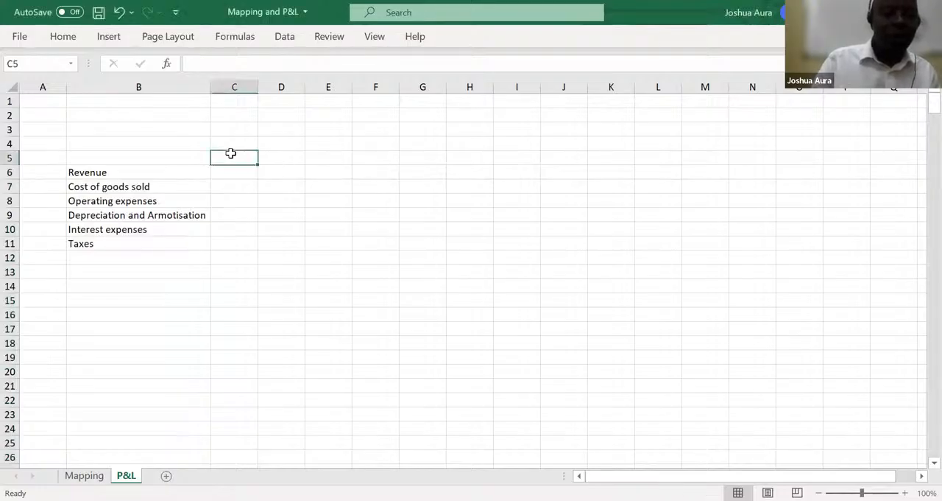
text(2014)
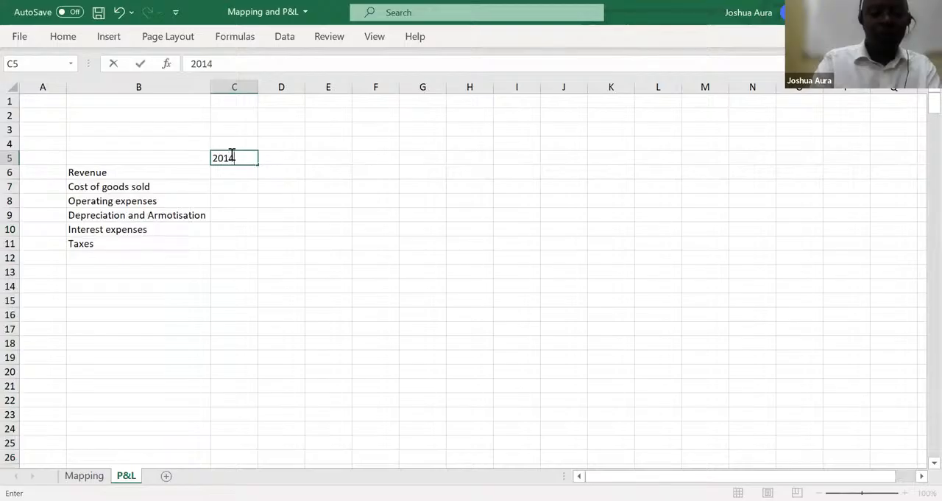
click(277, 156)
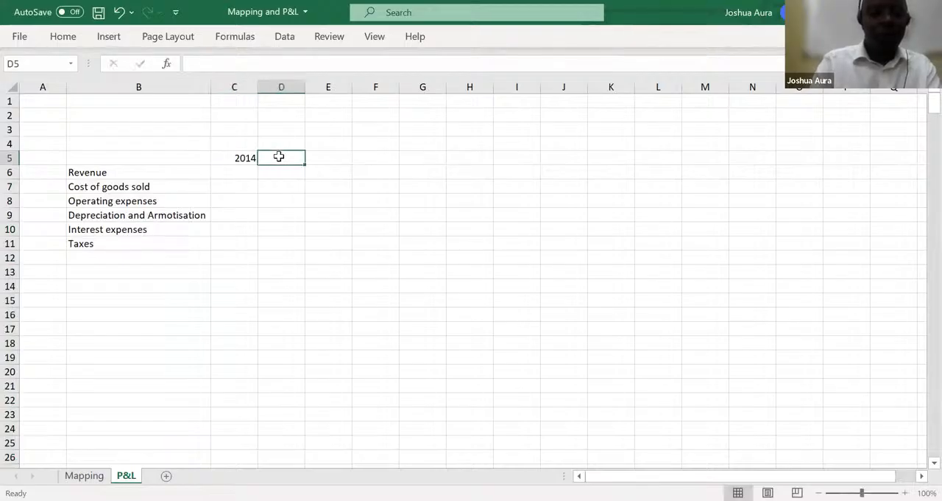
text(2015)
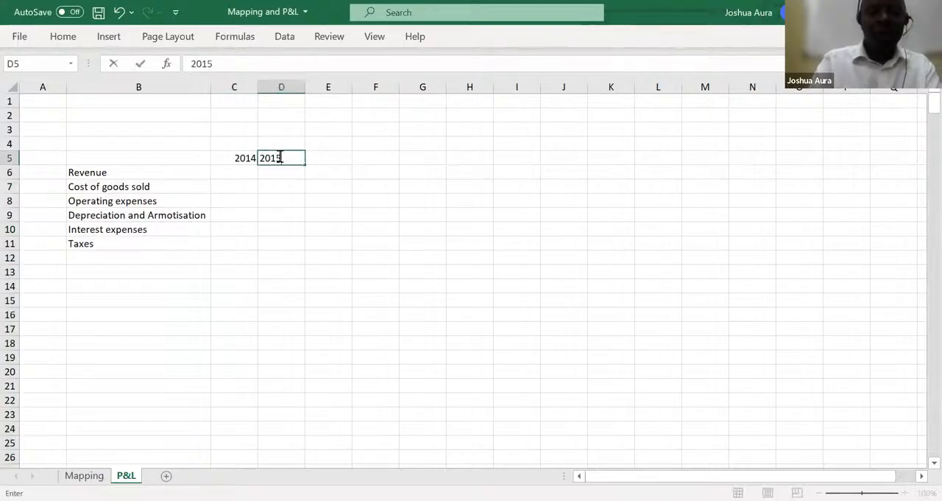
click(324, 156)
text(2016)
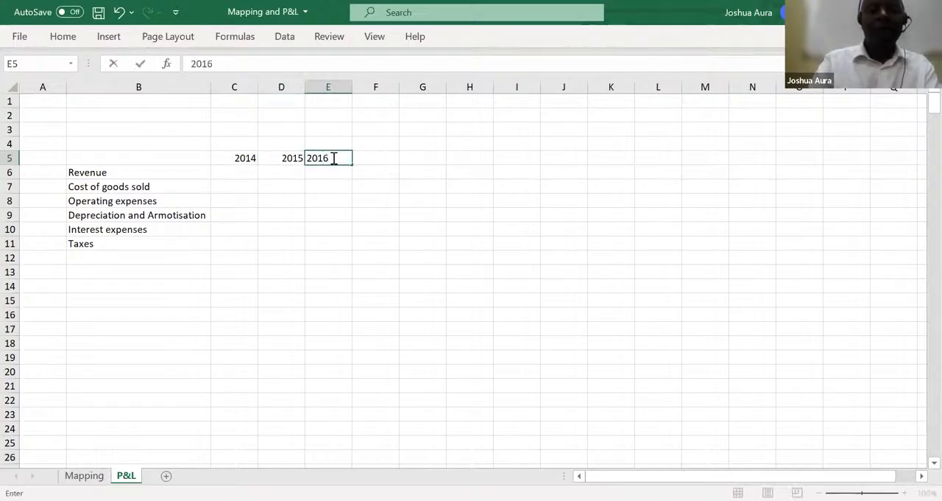
click(378, 161)
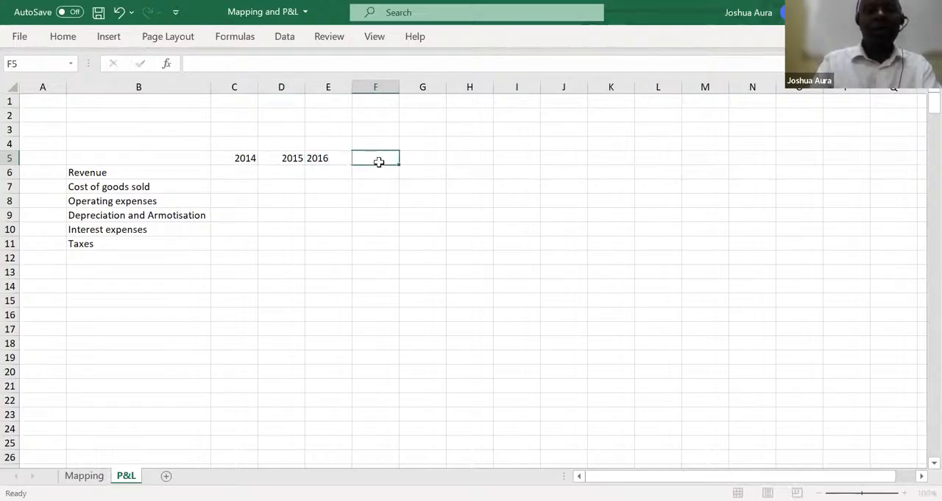
Start a formula in cell C6 of the P&L sheet for the 2014 Revenue
click(241, 172)
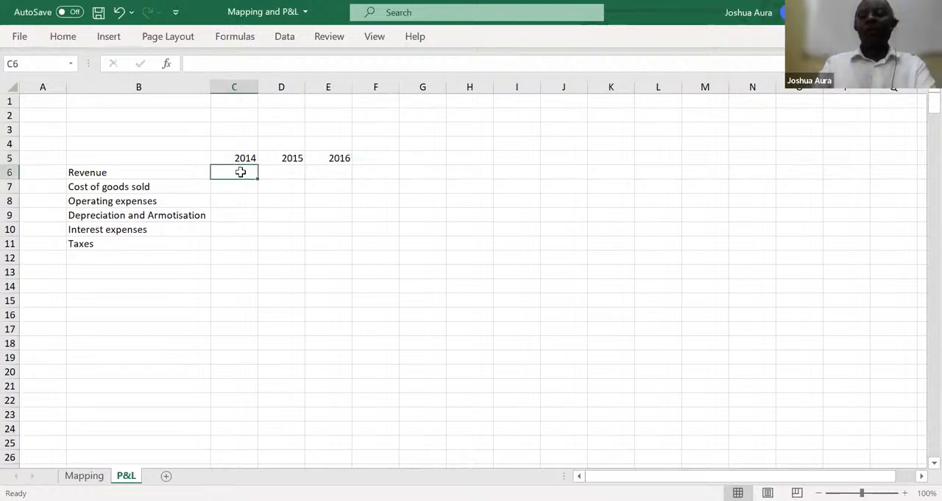
text(=)
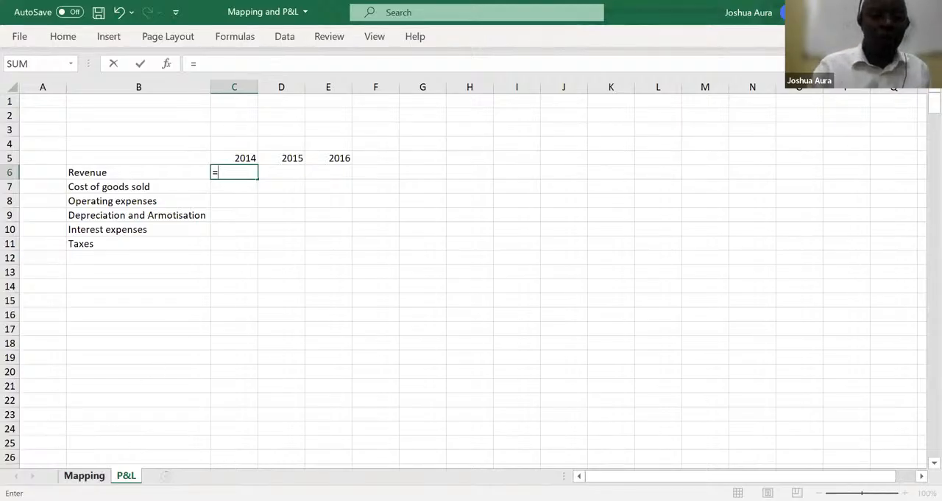
click(84, 475)
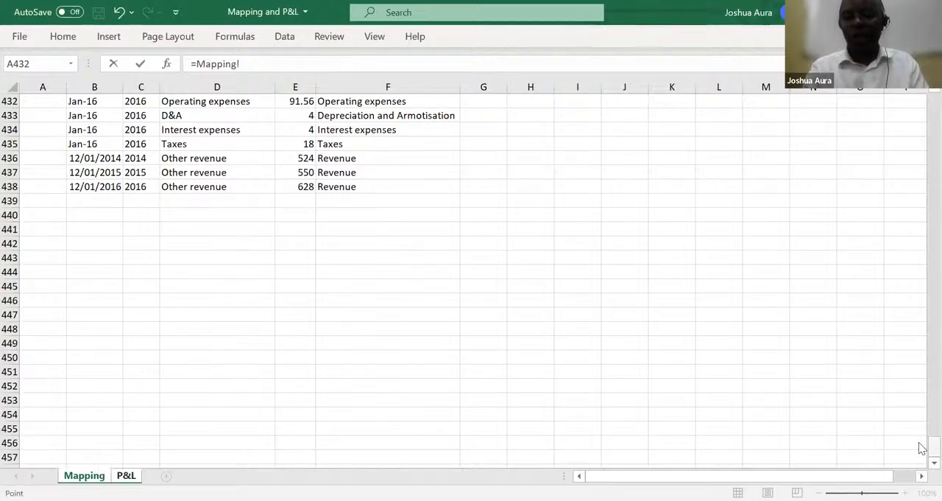
drag(933, 446, 925, 96)
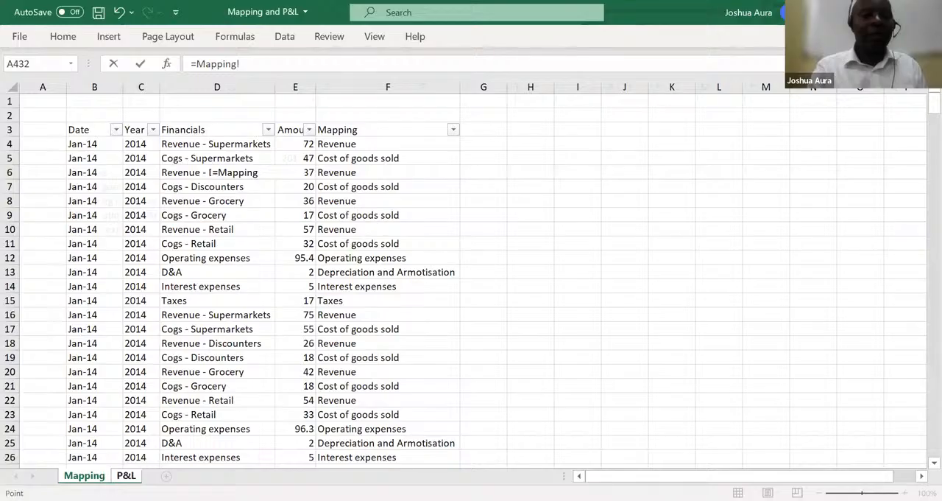
key(ctrl+Page_Down)
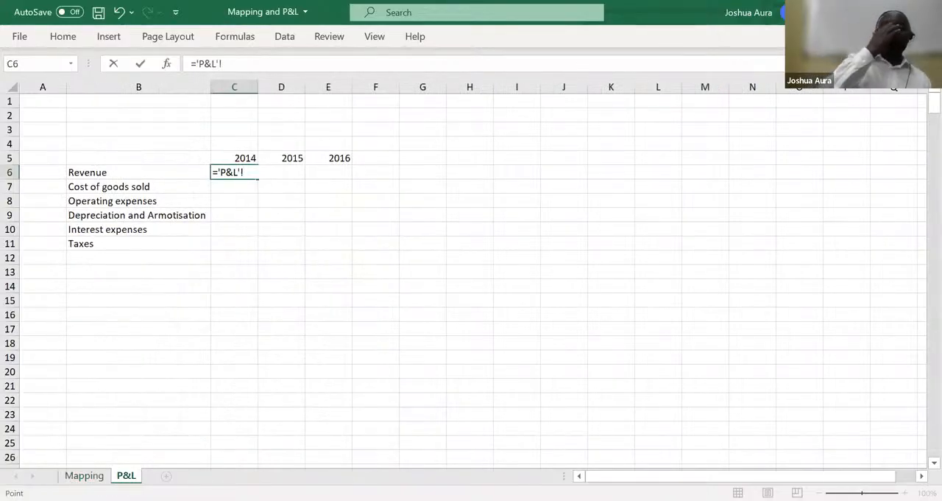
key(BackSpace)
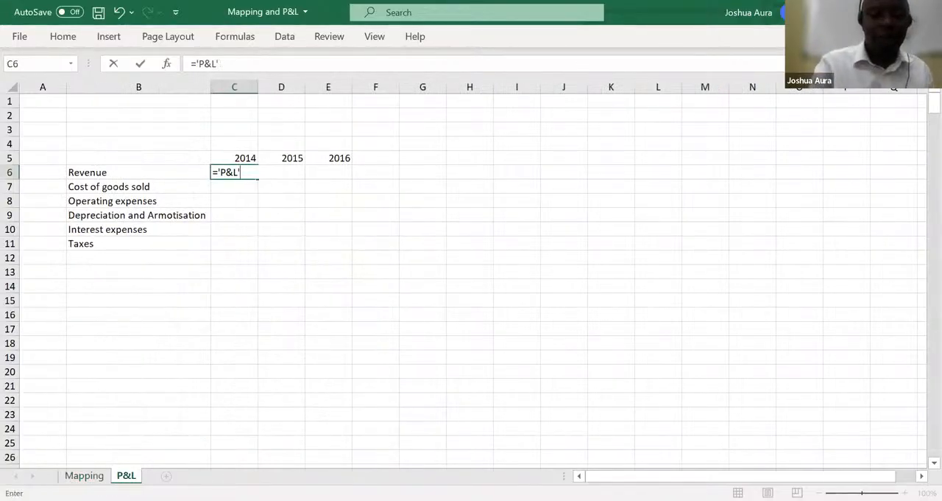
key(BackSpace)
key(BackSpace)
key(BackSpace)
key(BackSpace)
key(BackSpace)
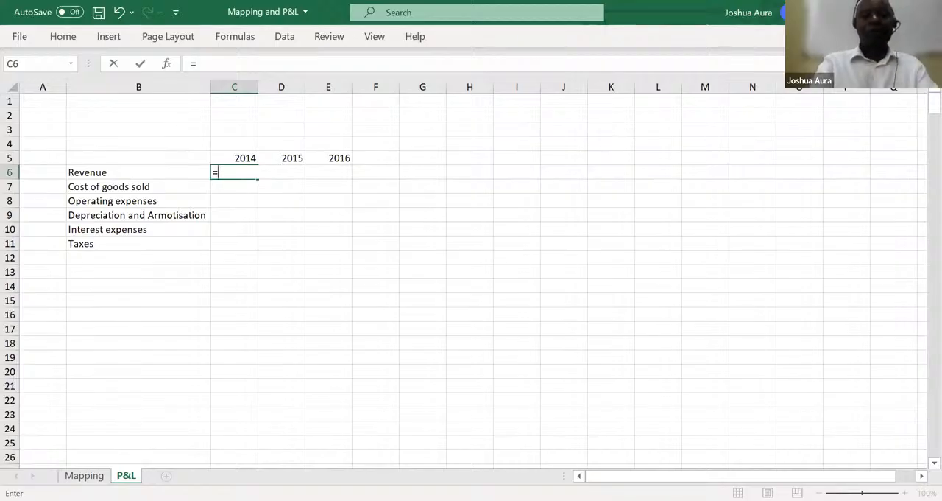
Begin a SUMIFS function in C6 with the Mapping sheet's Amount column, locked as $E:$E, as the sum range
text(sumi)
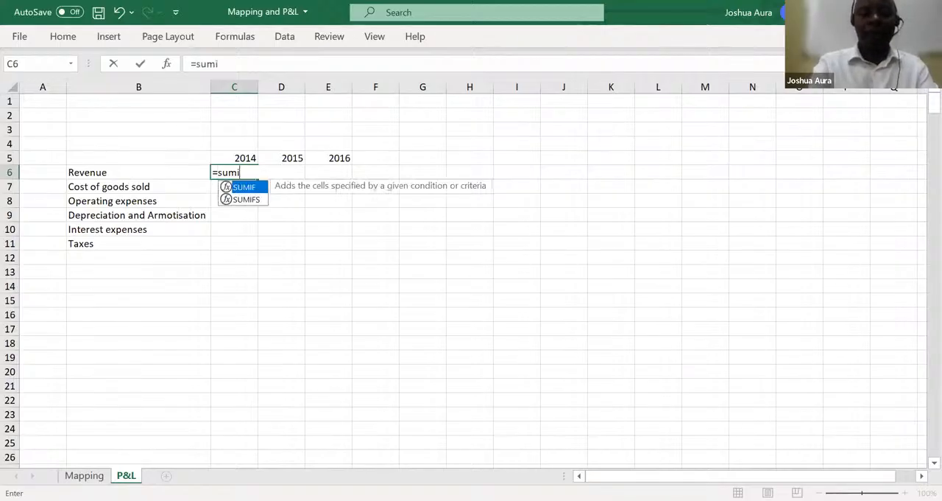
text(fs)
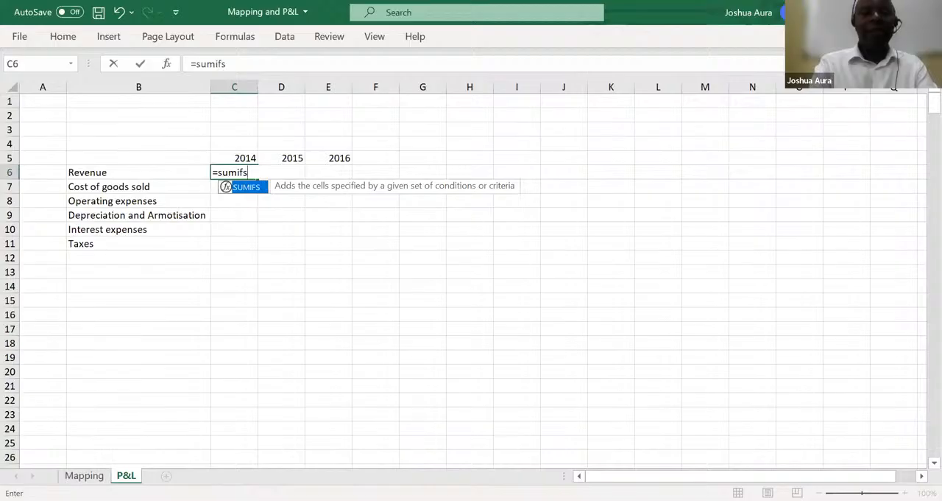
key(Tab)
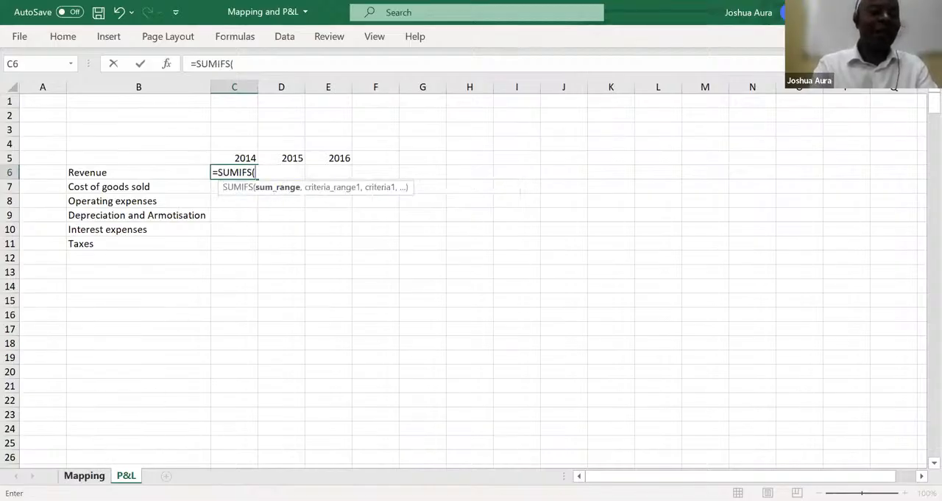
click(84, 476)
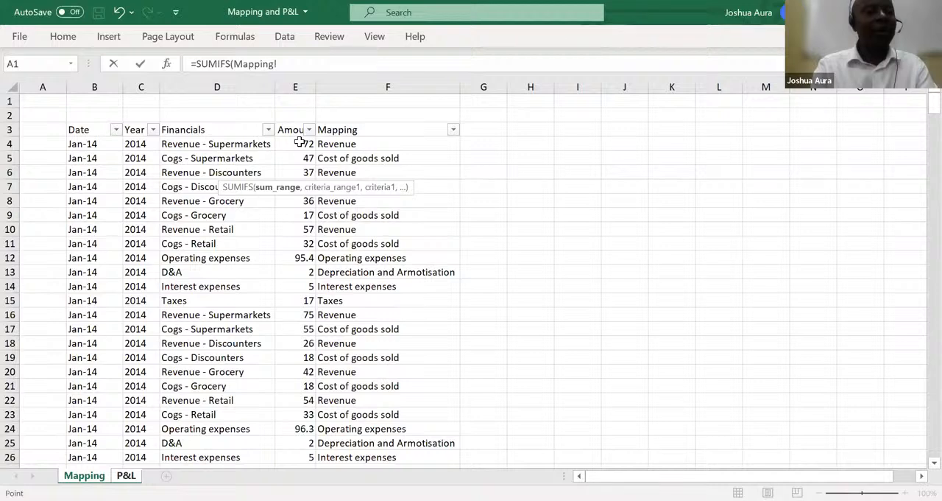
click(300, 81)
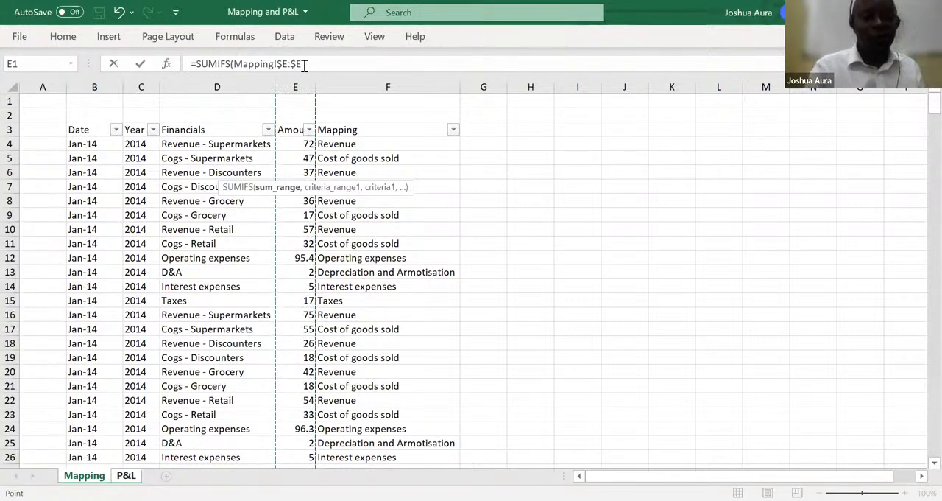
text(,)
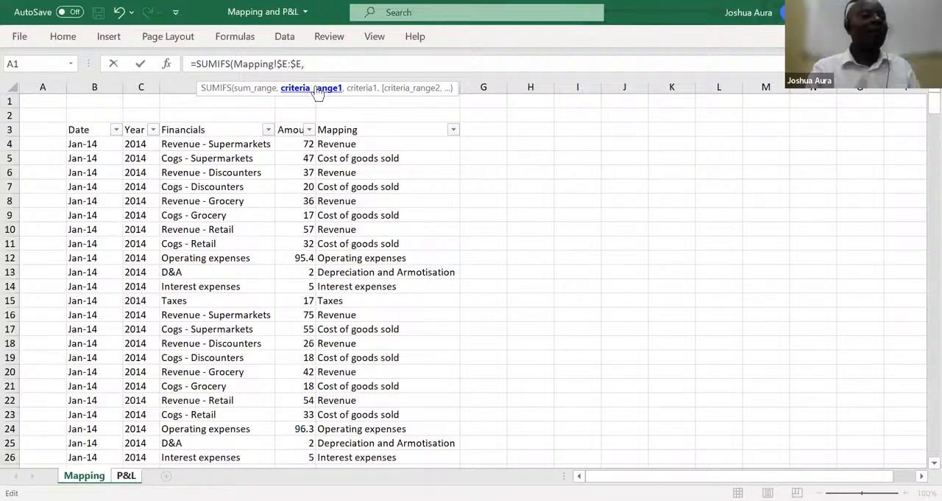
Set the first criteria range to the Mapping sheet's Year column, locked as $C:$C
click(142, 86)
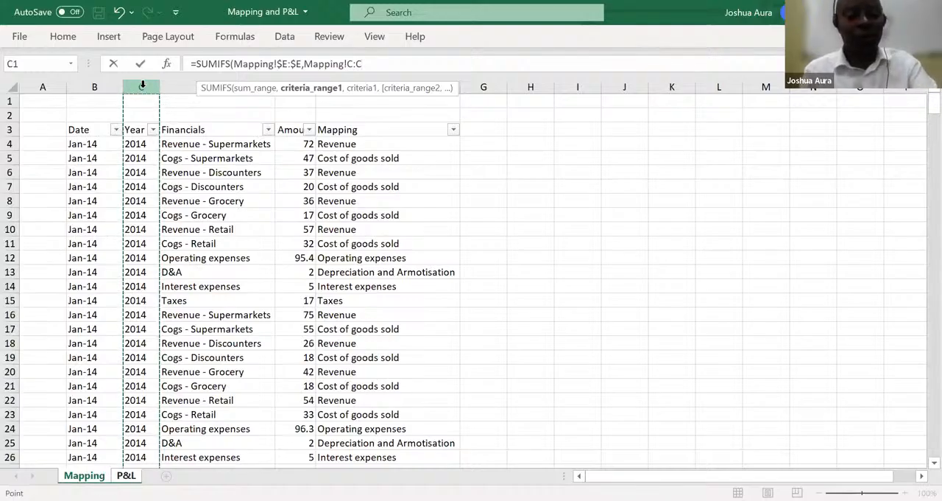
key(F4)
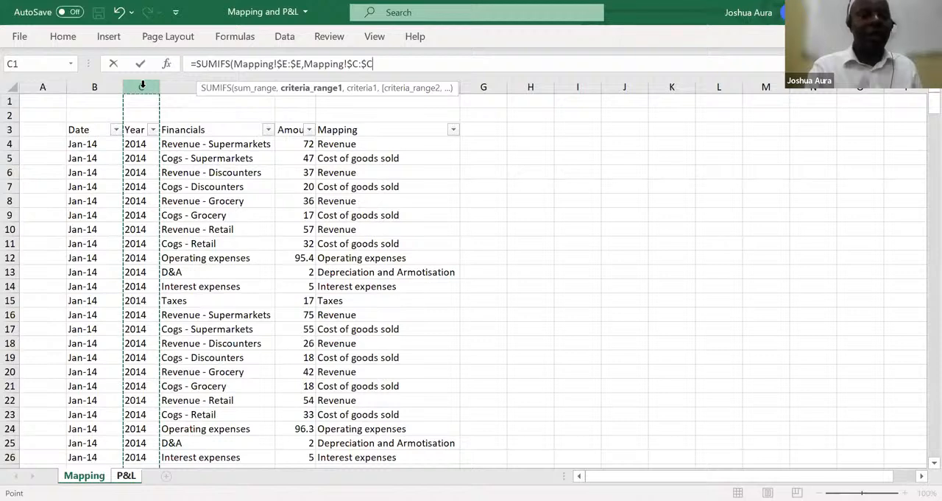
text(,)
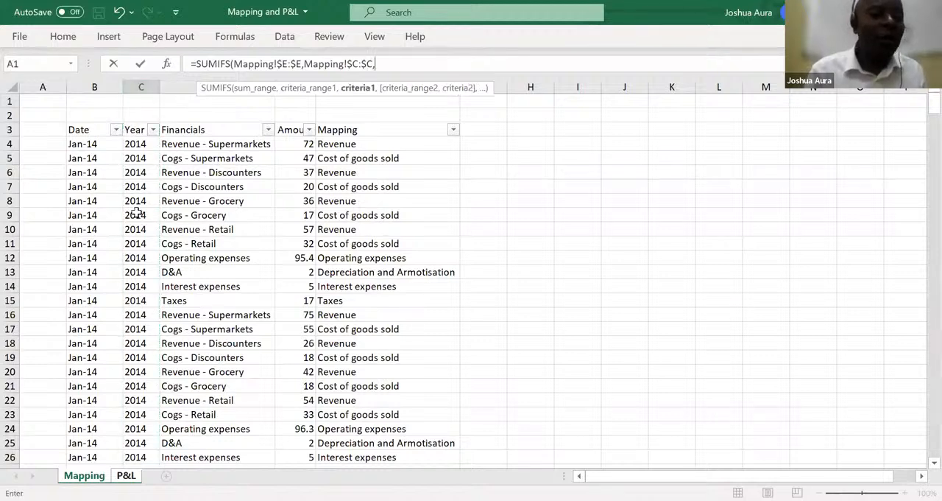
Set the first criterion to the 2014 header on the P&L sheet, locking only its row as C$5
key(ctrl+Page_Down)
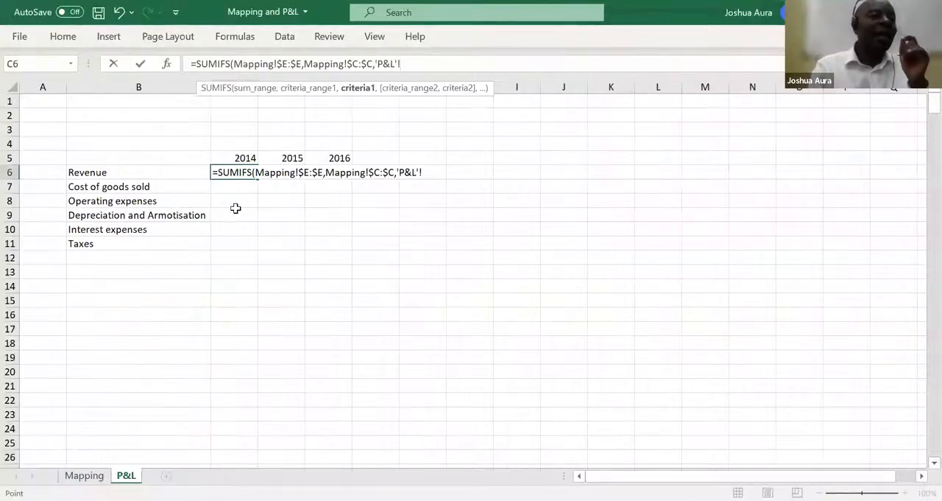
click(247, 156)
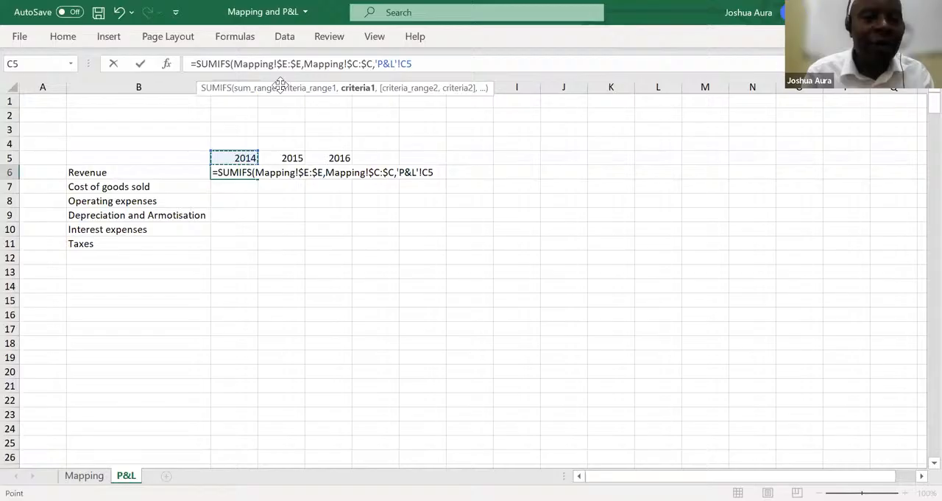
drag(281, 83, 279, 15)
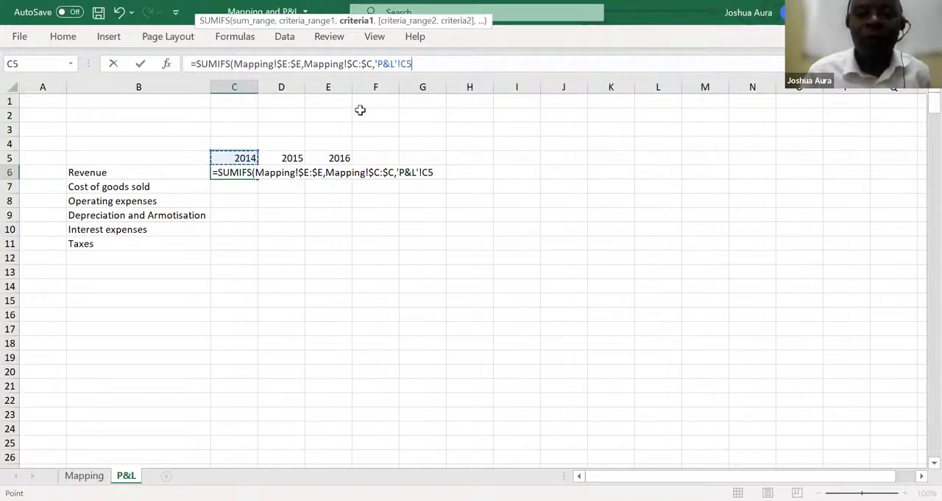
key(alt+Tab)
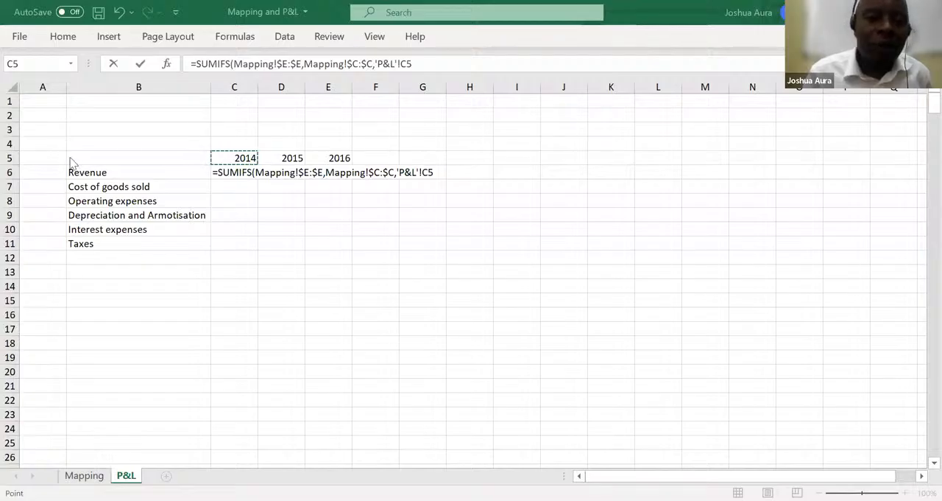
click(407, 63)
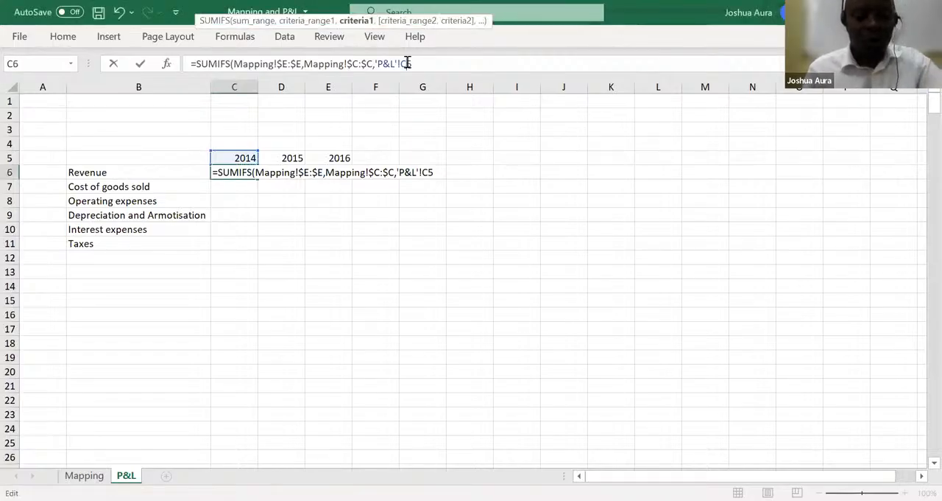
text($E)
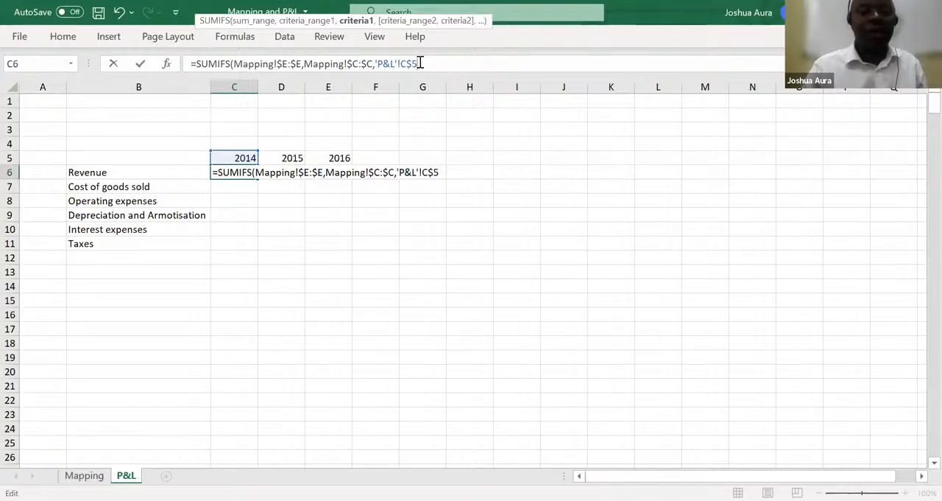
text(,)
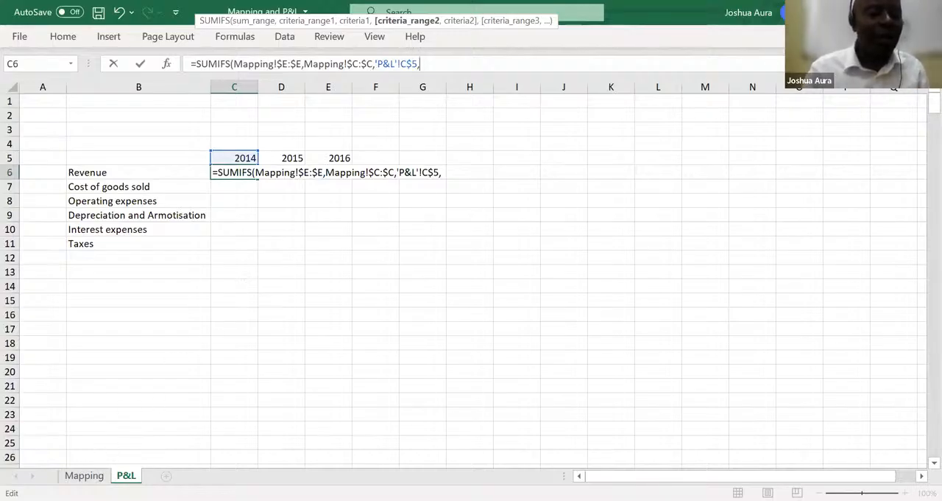
Set the second SUMIFS criteria range to the Mapping sheet's Mapping column, locked as $F:$F
click(84, 475)
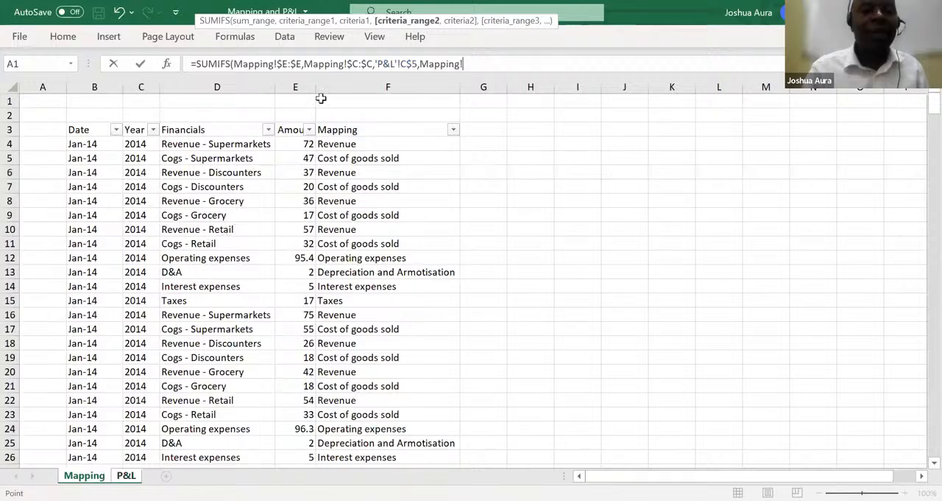
click(346, 81)
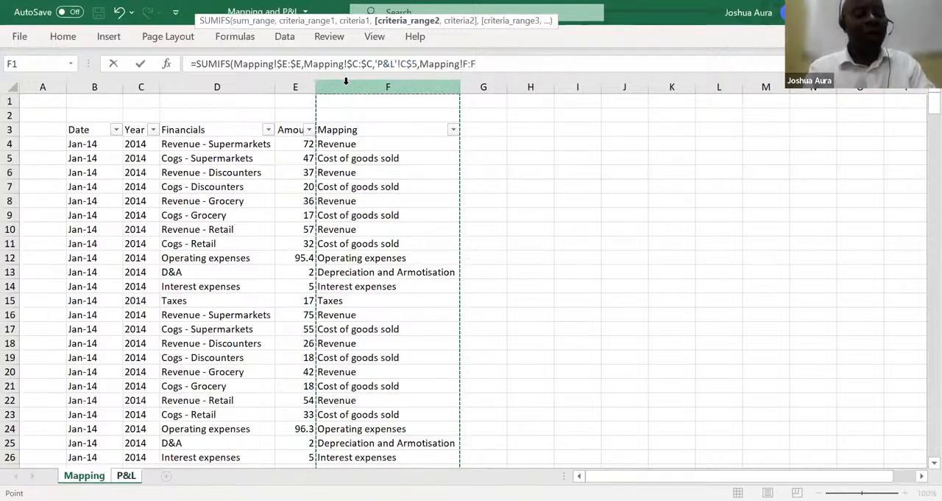
key(F4)
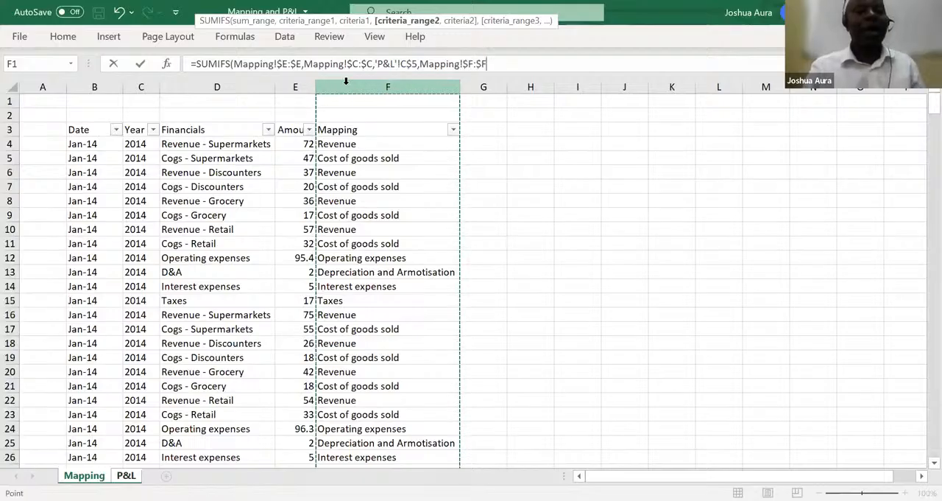
Set the second criterion to the Revenue label on the P&L sheet, locking only its column as $B6, and complete the formula
text(,)
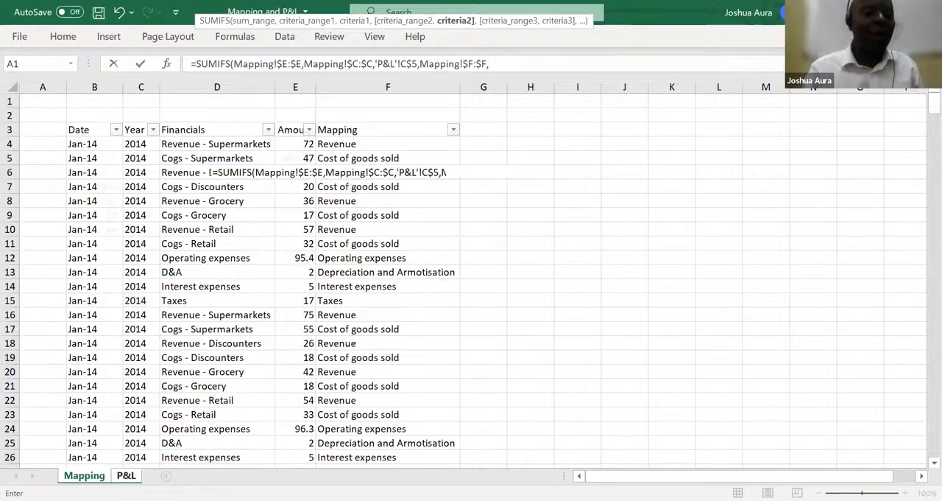
click(126, 475)
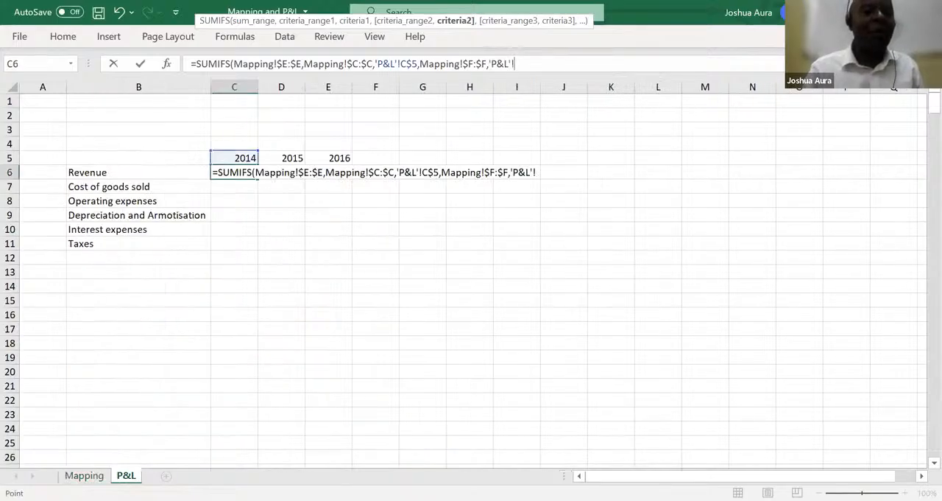
click(91, 172)
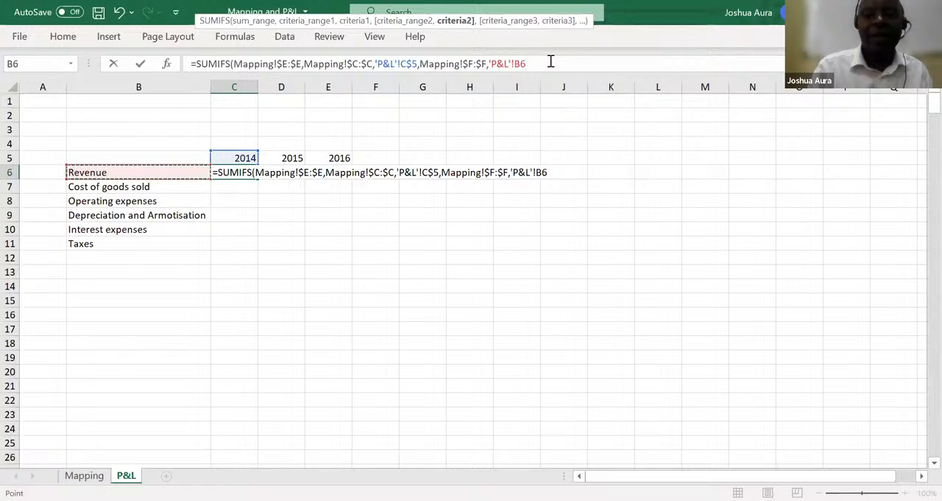
key(alt+Tab)
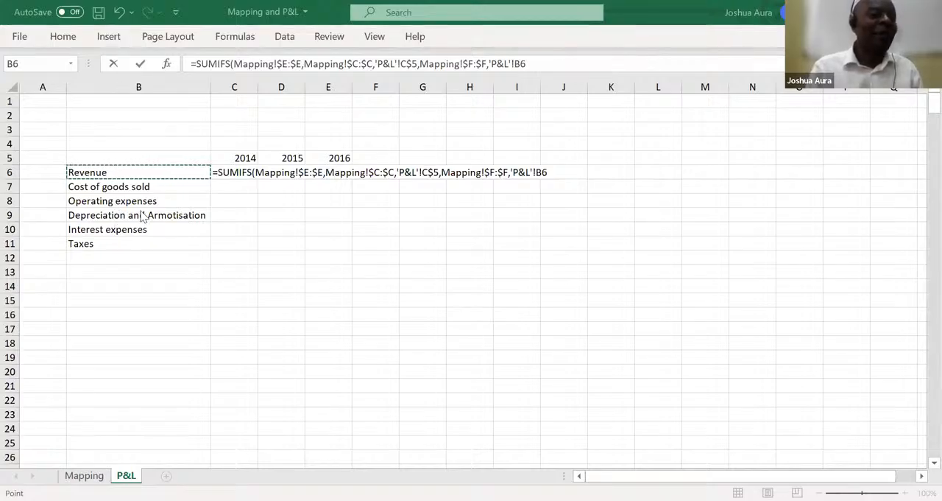
click(517, 63)
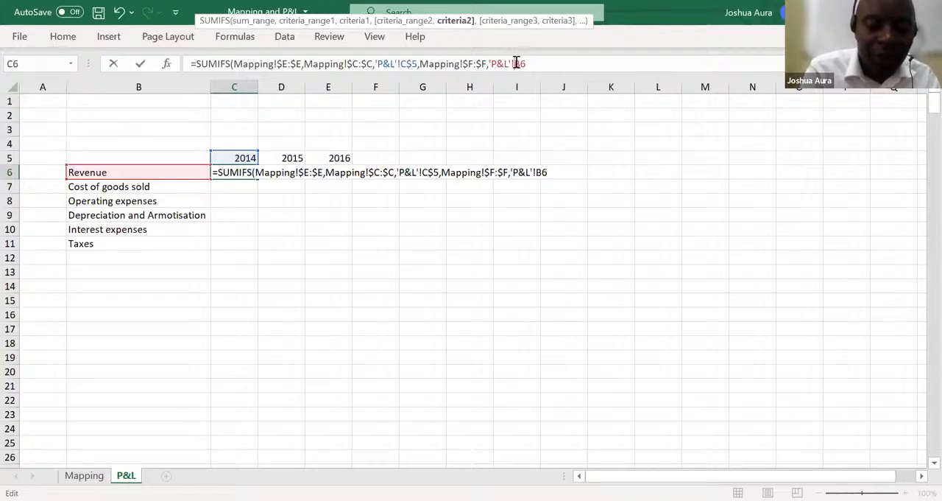
text($B6)
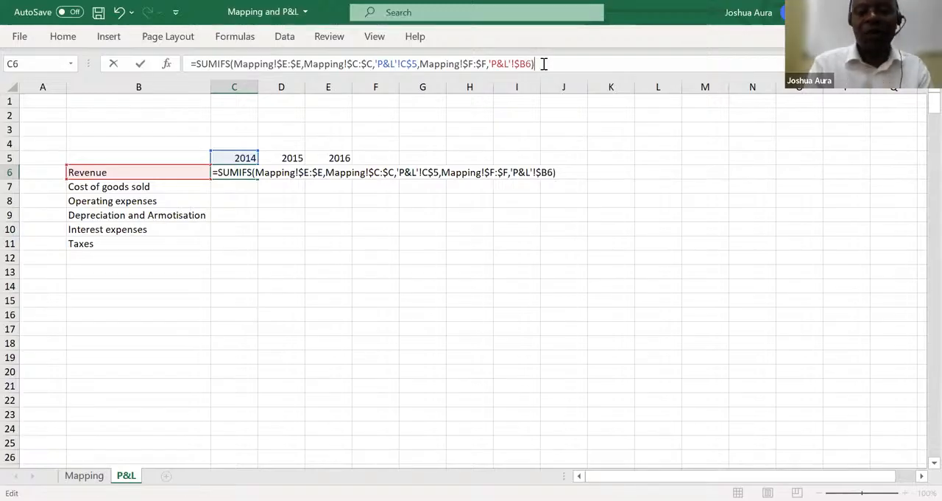
key(Return)
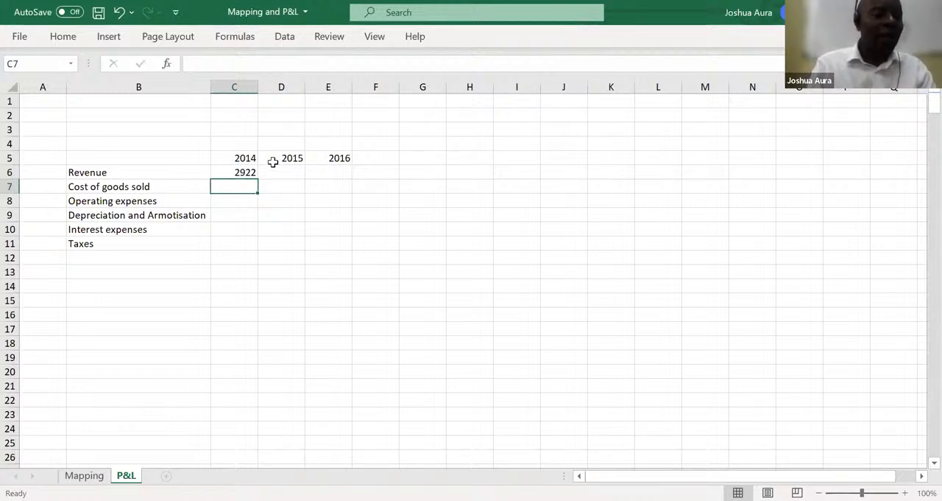
Fill the C6 SUMIFS formula across to 2016 and down to Taxes, covering C6:E11
click(251, 172)
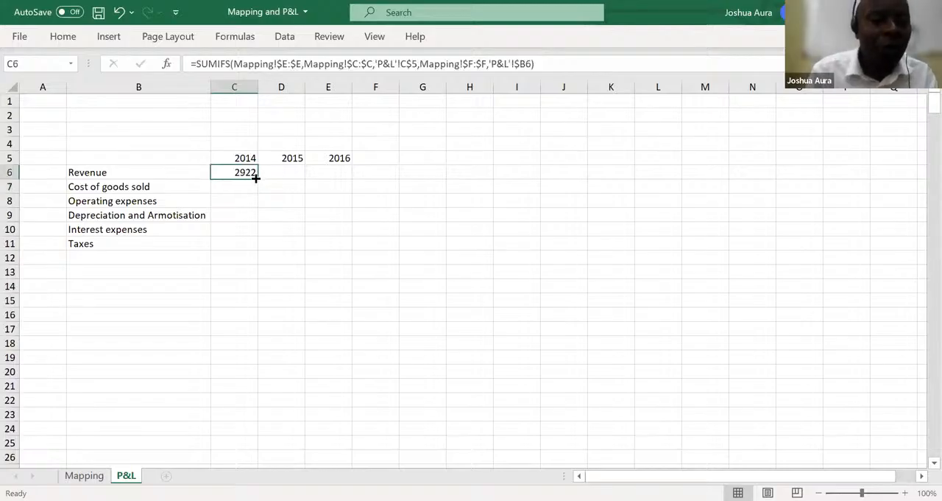
drag(257, 179, 351, 176)
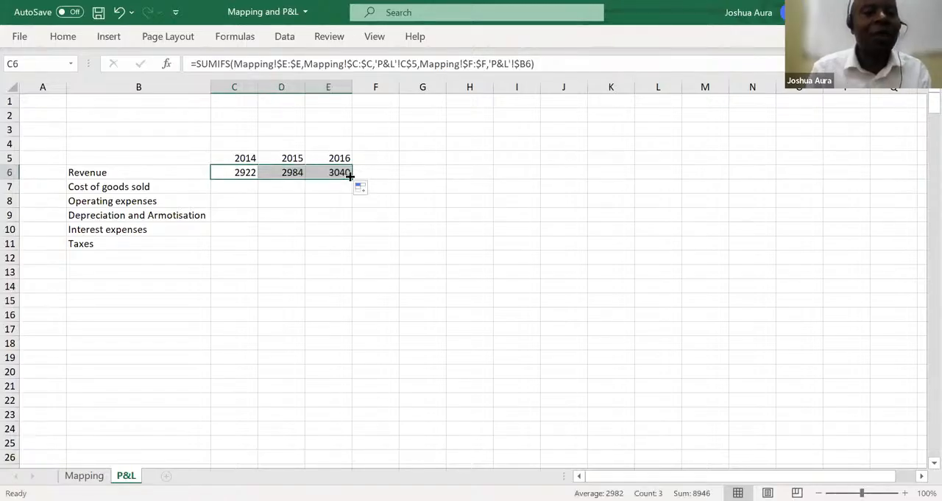
drag(352, 179, 358, 246)
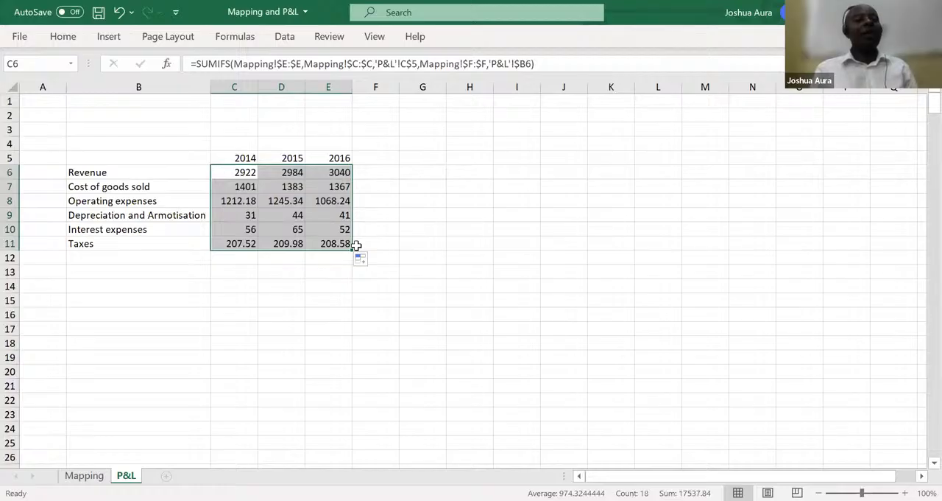
Insert a row above Operating expenses and label it "Gross profit" in B8
click(10, 201)
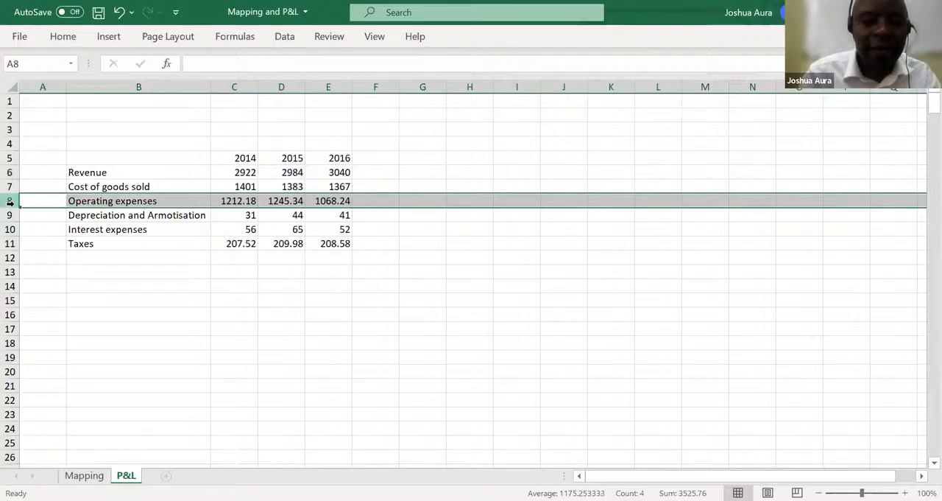
key(ctrl+shift+plus)
click(76, 200)
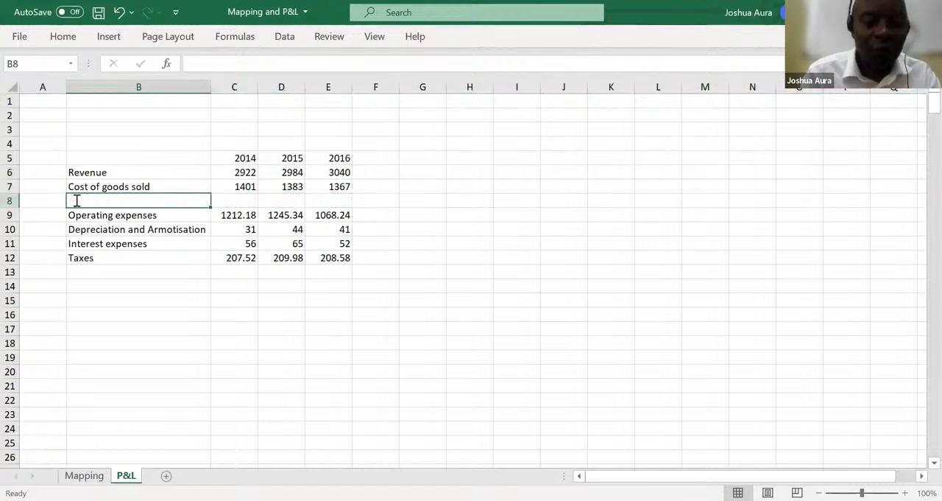
text(Gross)
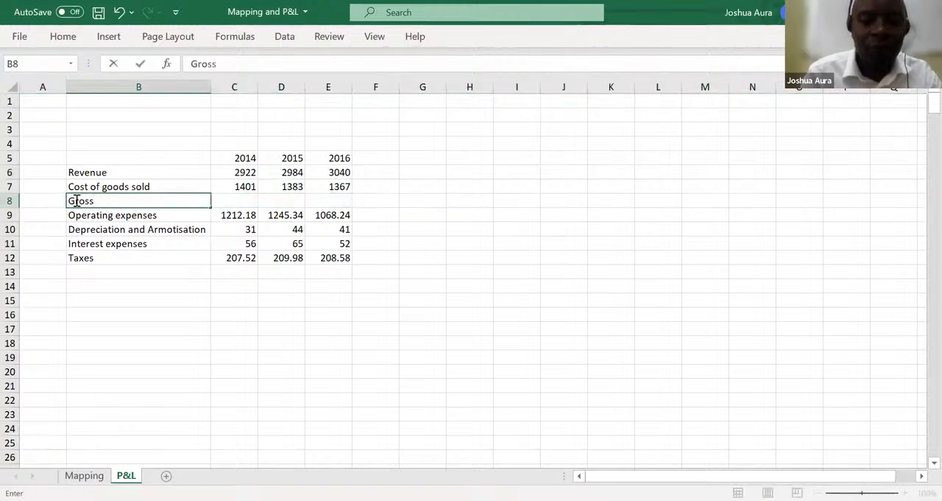
text( profi)
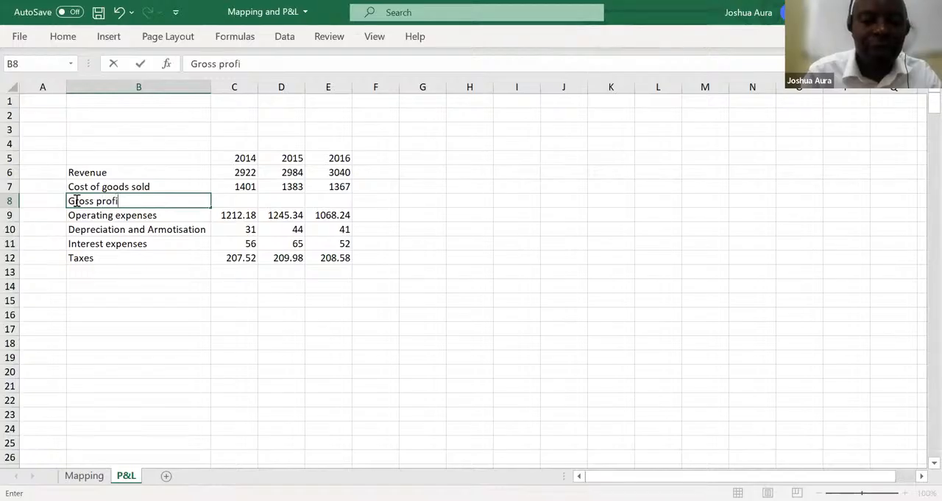
text(t)
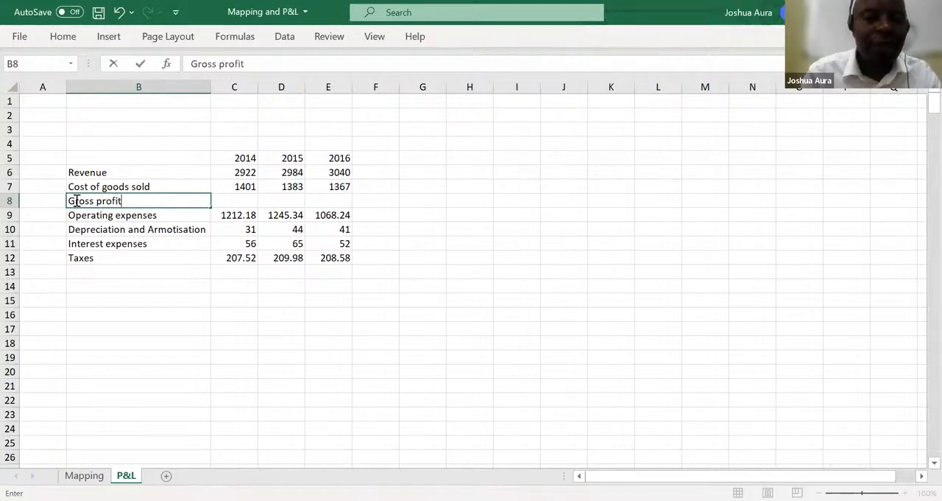
Insert a row above Depreciation and Armotisation and enter "EBITDA" in A10
click(9, 229)
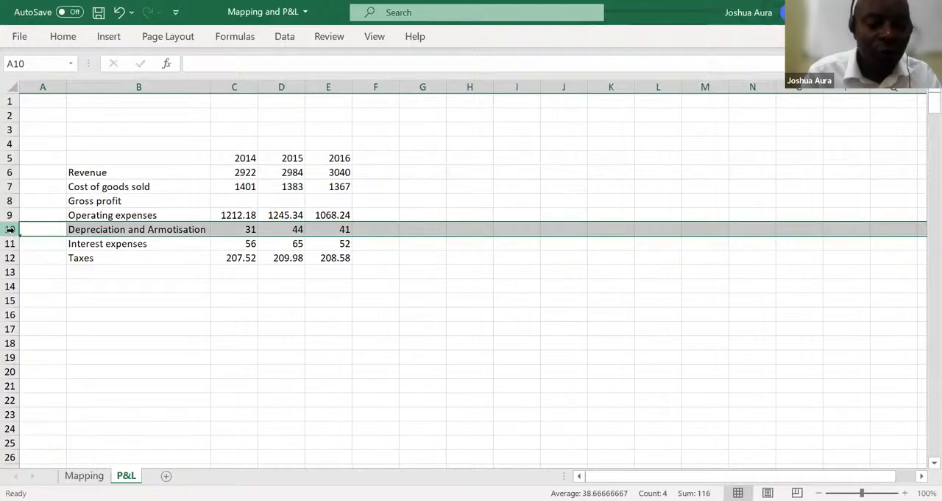
key(ctrl+shift+plus)
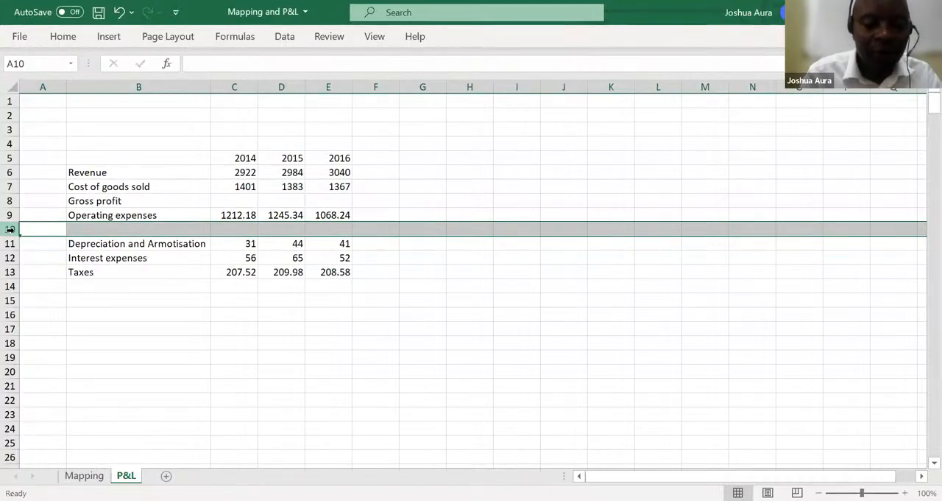
text(EBIT)
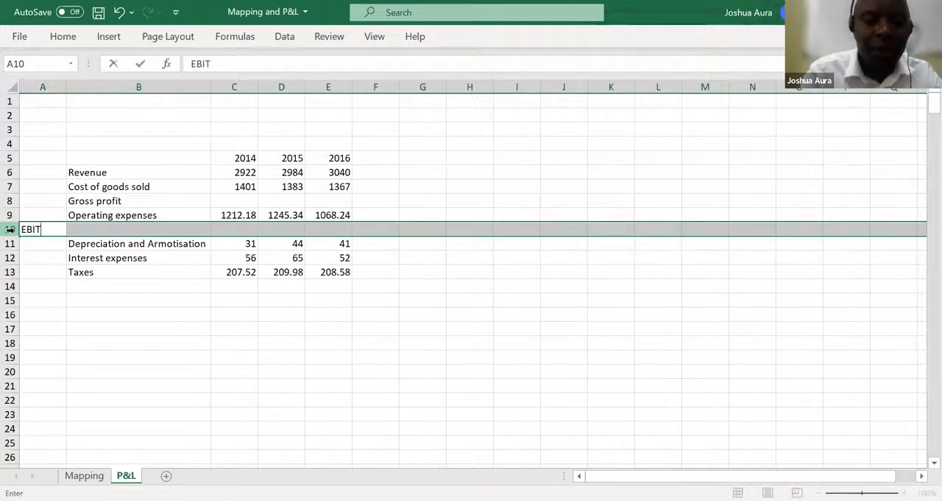
text(DA)
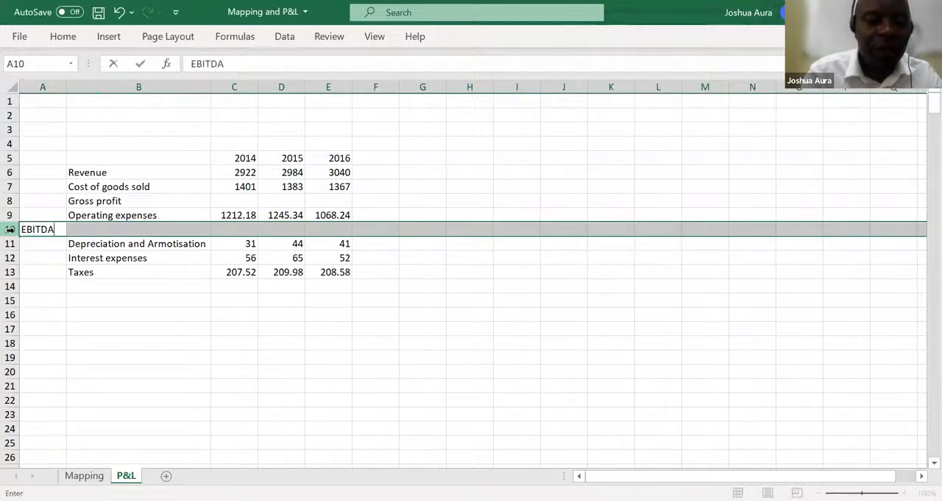
click(51, 325)
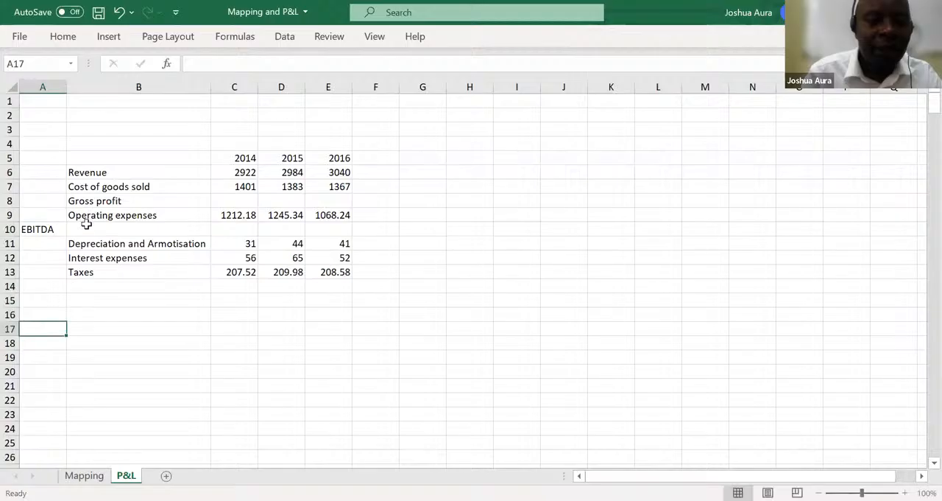
click(46, 230)
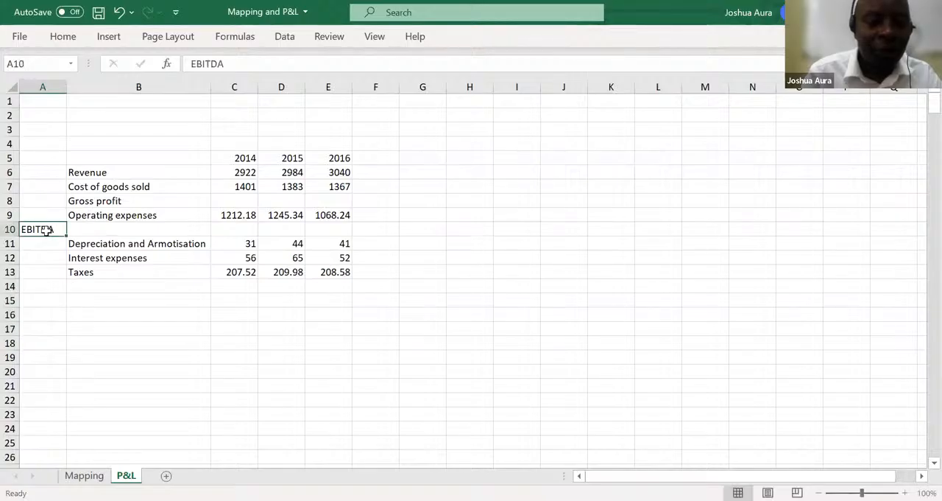
key(ctrl+c)
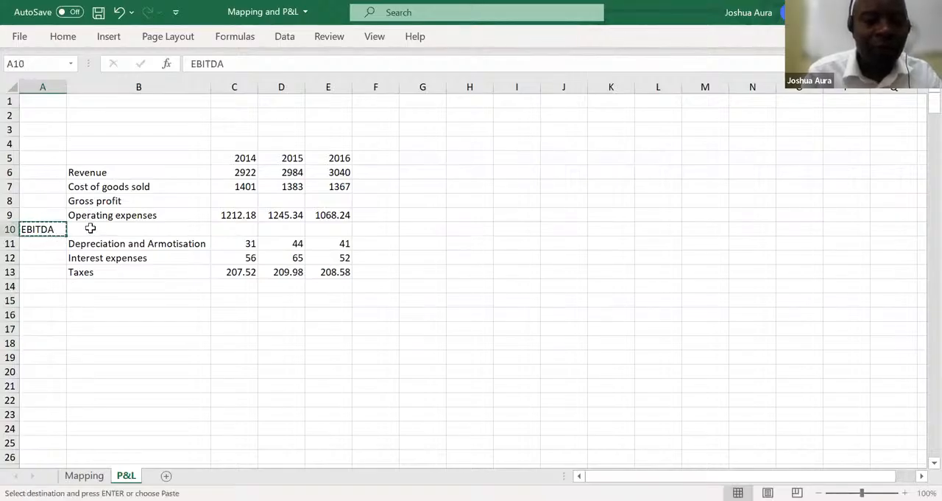
click(91, 228)
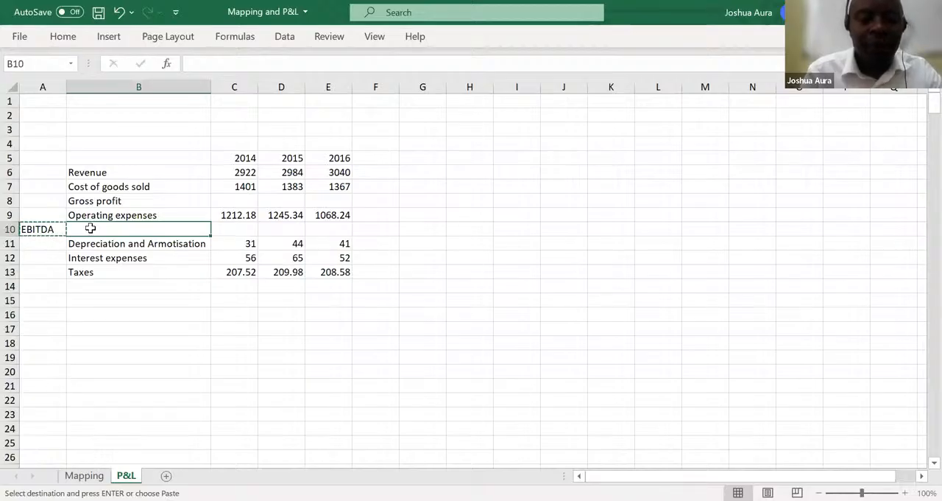
key(ctrl+d)
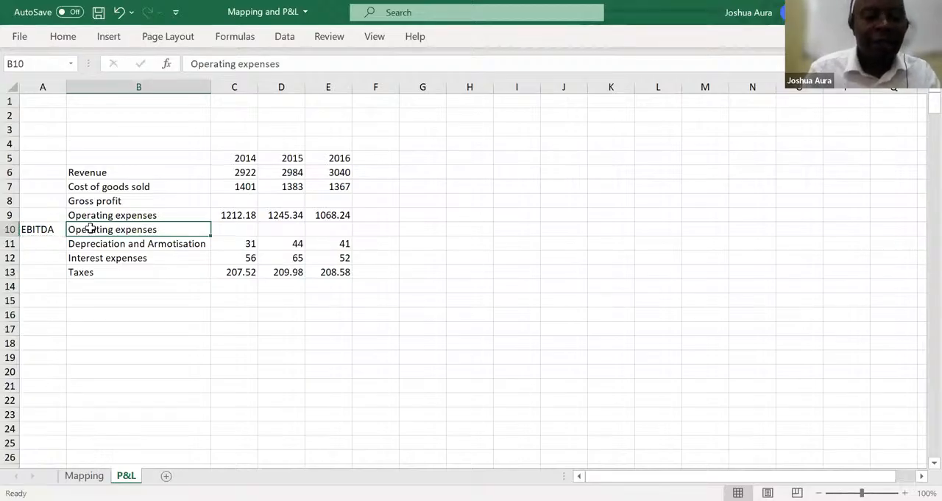
key(BackSpace)
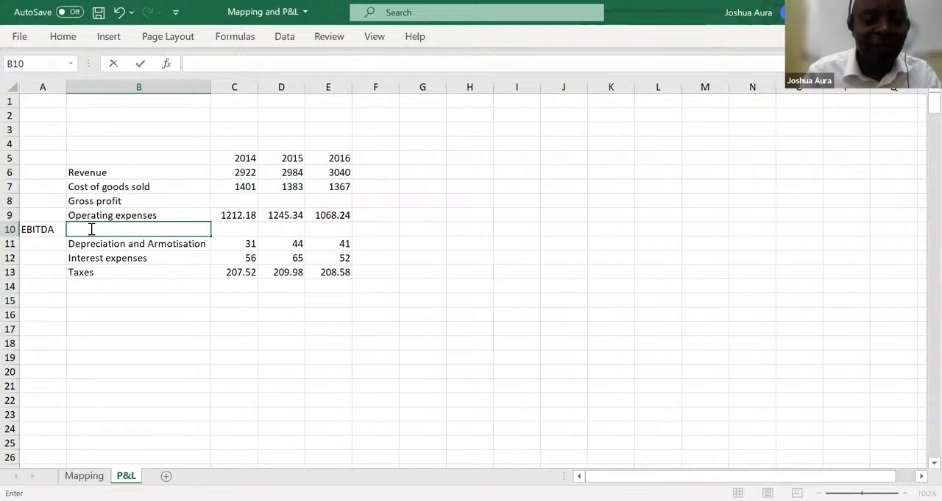
Place the EBITDA label from A10 into B10 so it lines up with the other row labels
click(47, 231)
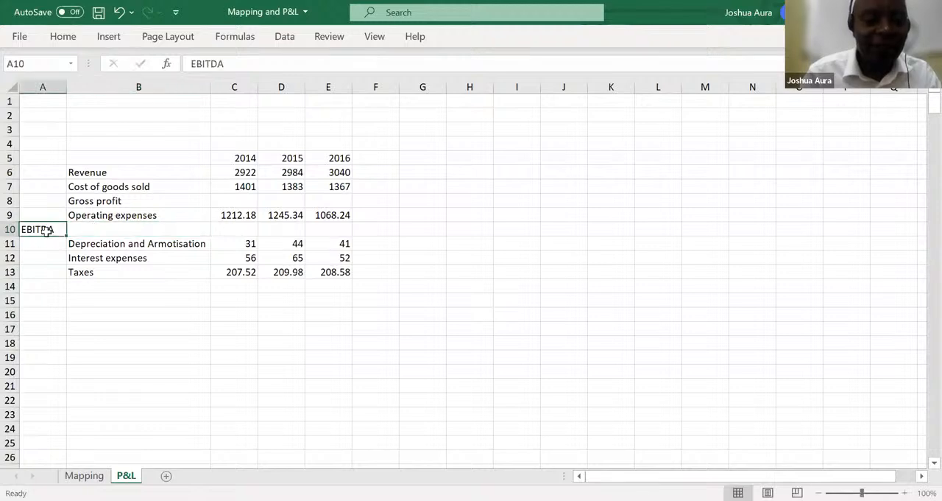
key(ctrl+c)
click(106, 227)
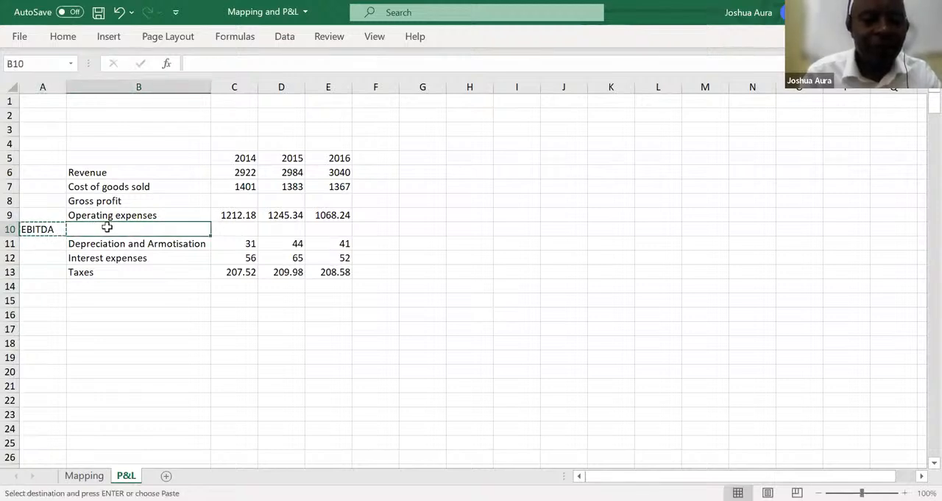
key(ctrl+v)
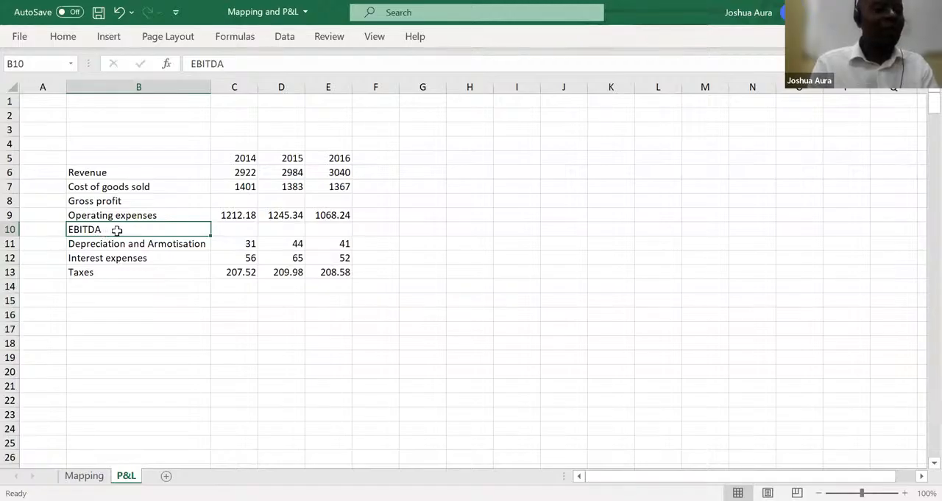
Insert a row above Interest expenses and label it "EBIT" in B12
click(10, 258)
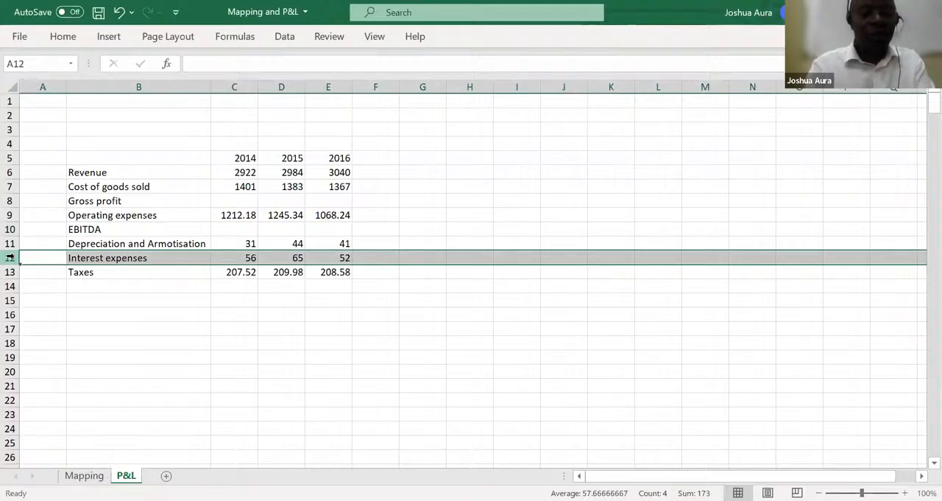
key(ctrl+shift+plus)
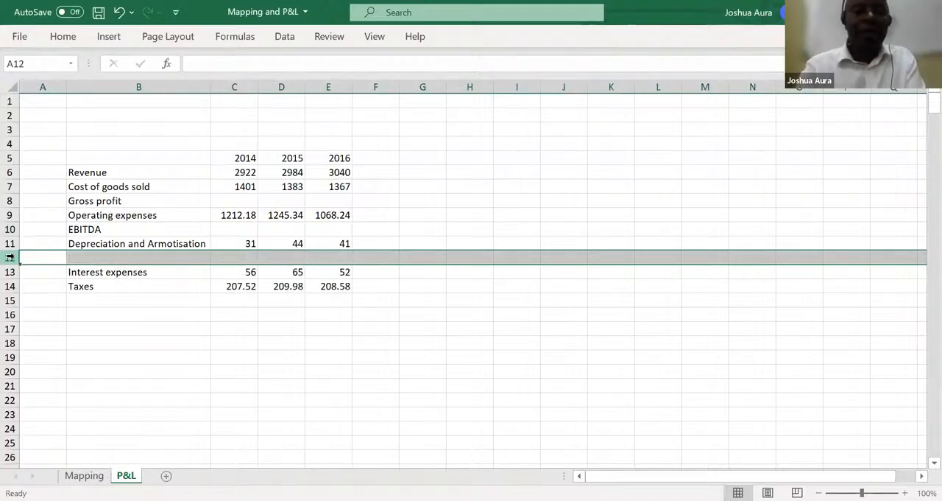
click(83, 260)
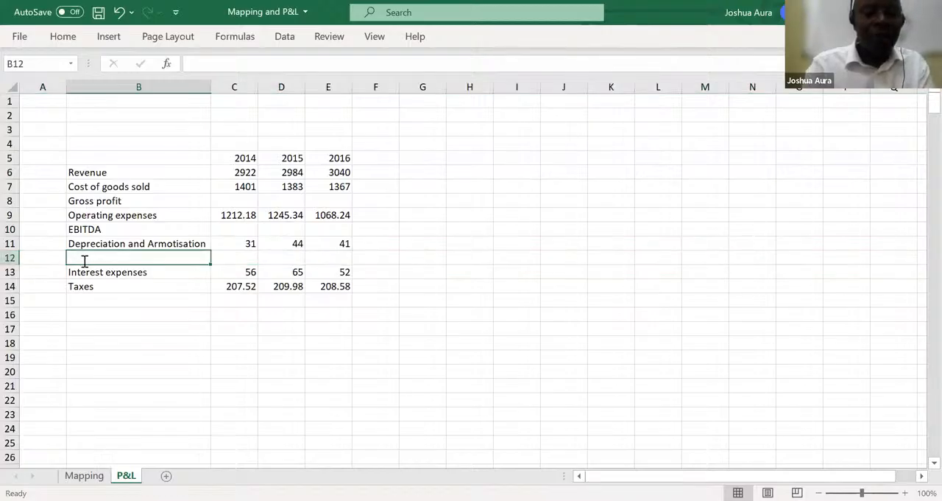
text(EBITDA)
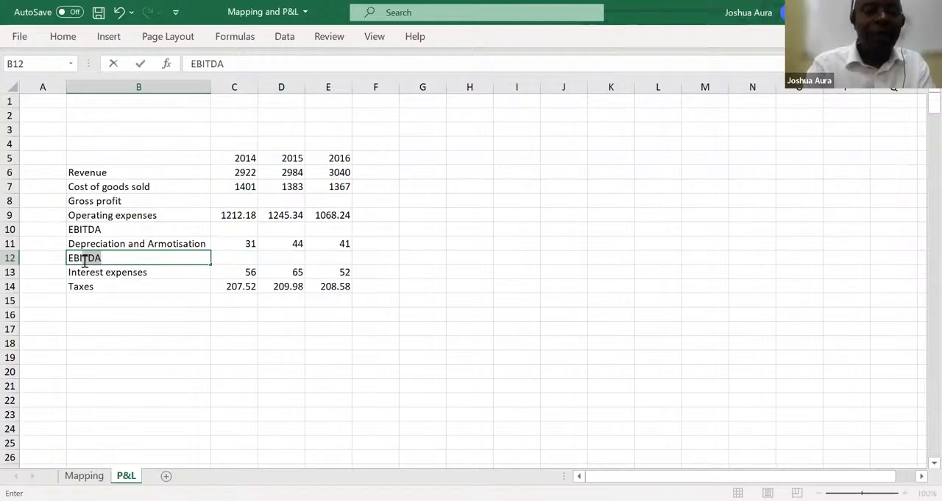
key(BackSpace)
key(BackSpace)
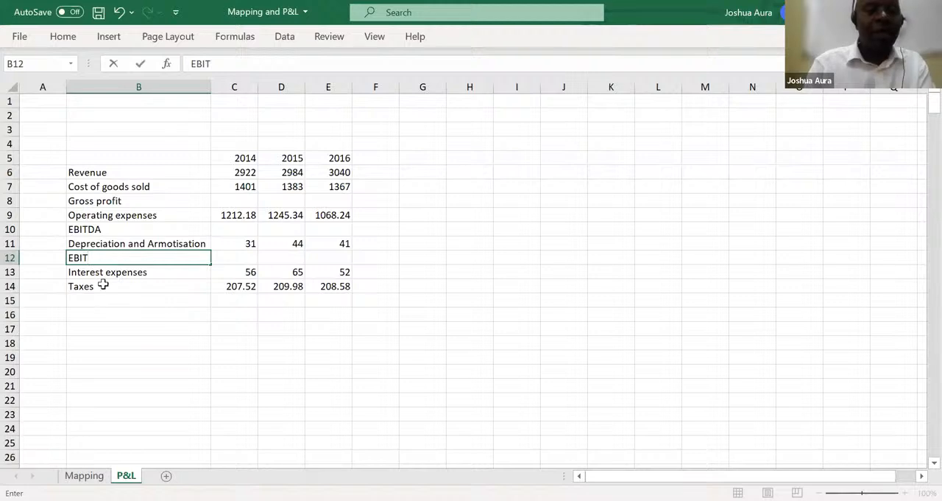
Insert a row above Taxes labelled "EBT" in B14, and enter "EAT" in B16 below Taxes
click(5, 288)
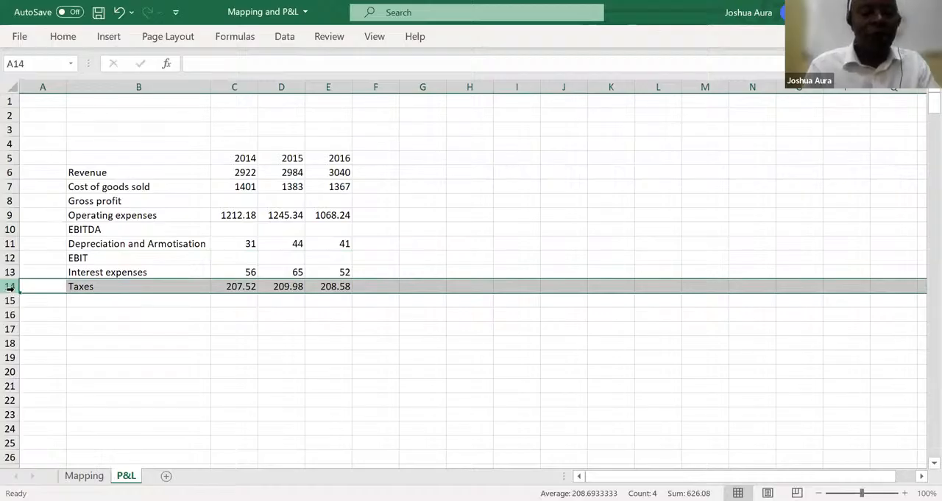
key(ctrl+shift+plus)
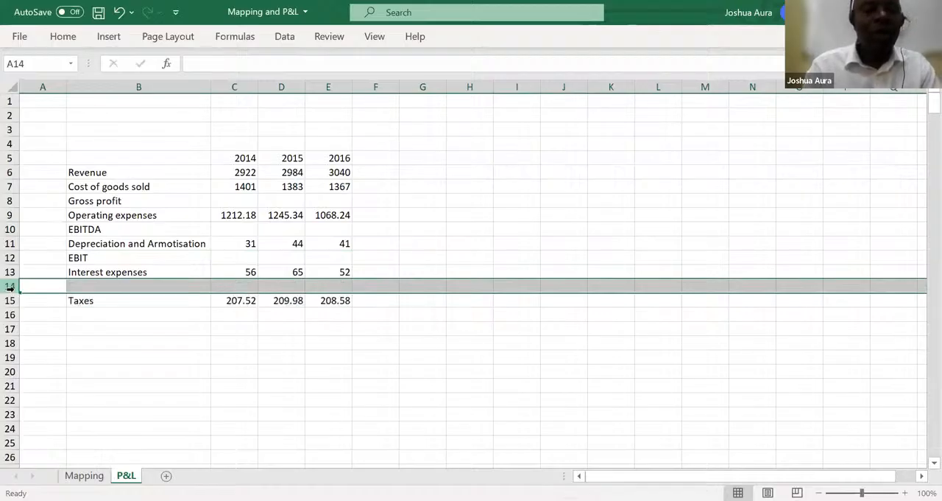
click(79, 288)
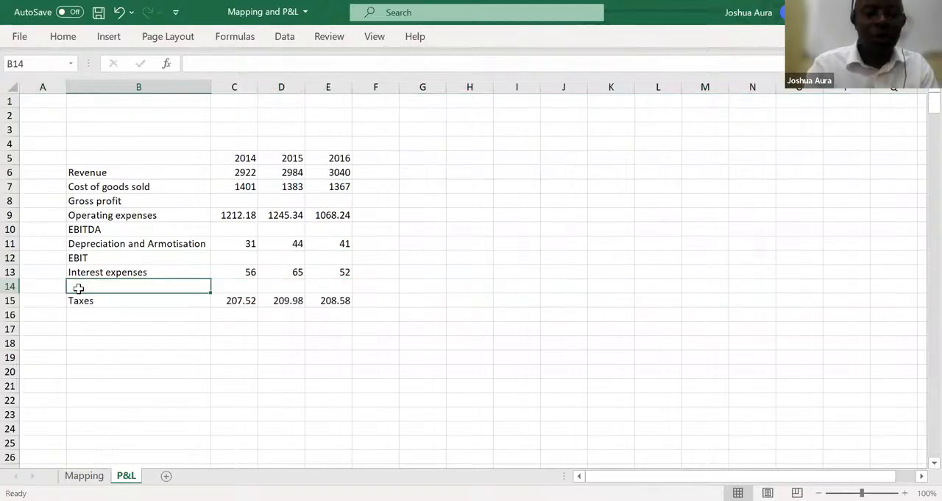
text(EBT)
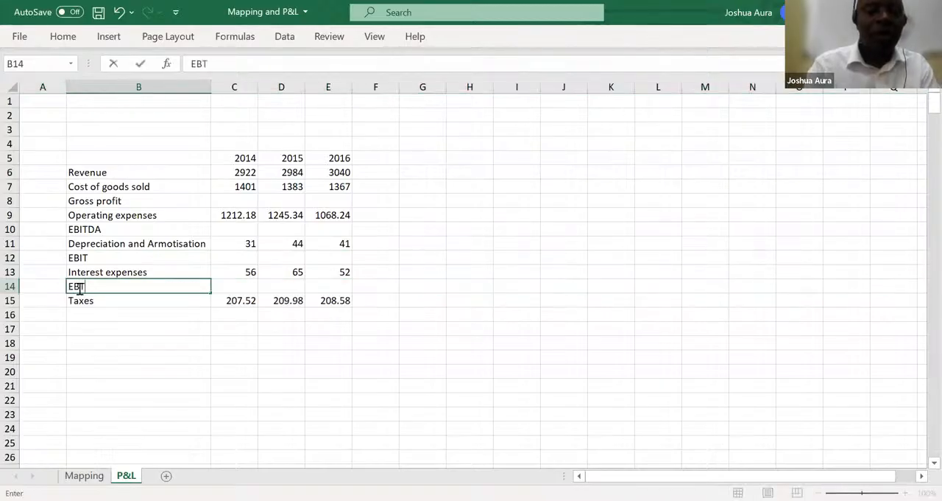
click(76, 314)
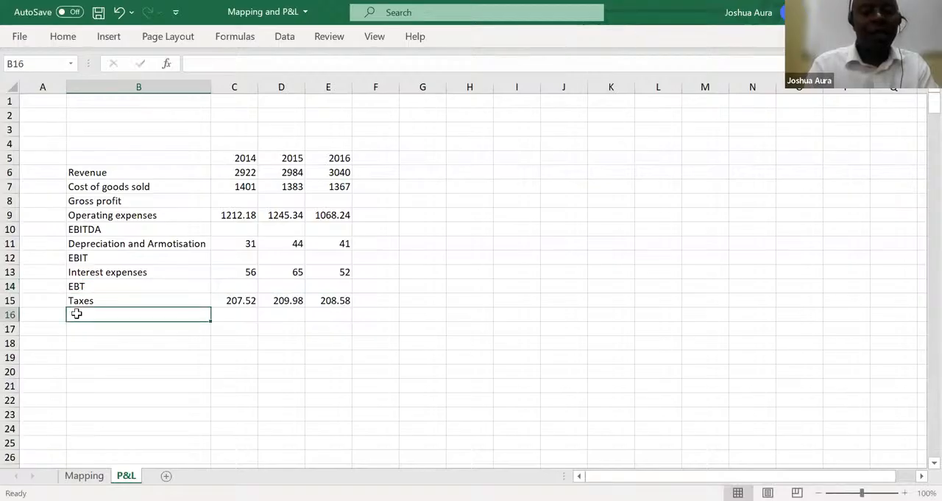
text(EAT)
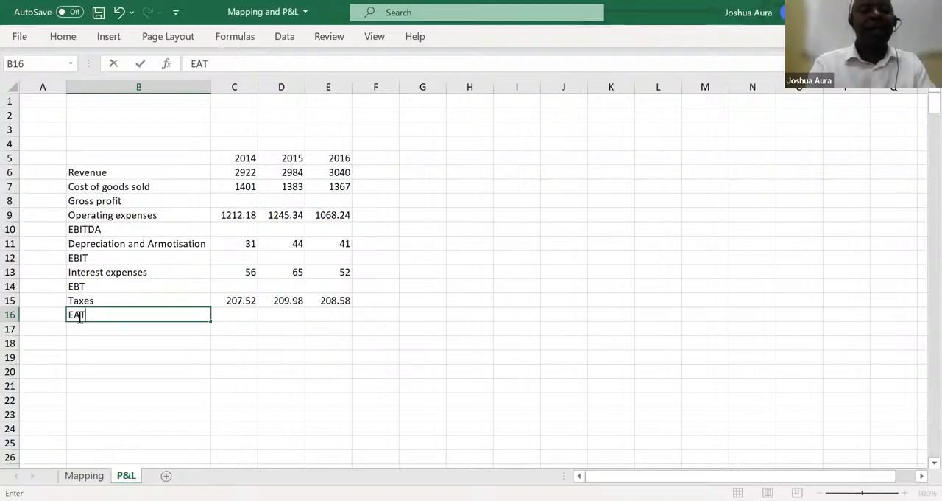
Make the subtotal rows bold: EAT (row 16), EBT (14), EBIT (12), EBITDA (10) and Gross profit (8)
click(14, 317)
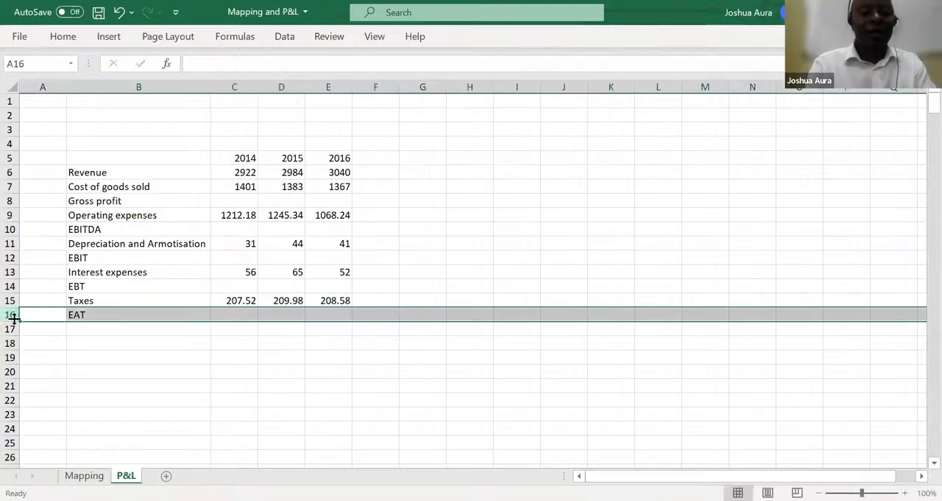
key(ctrl+b)
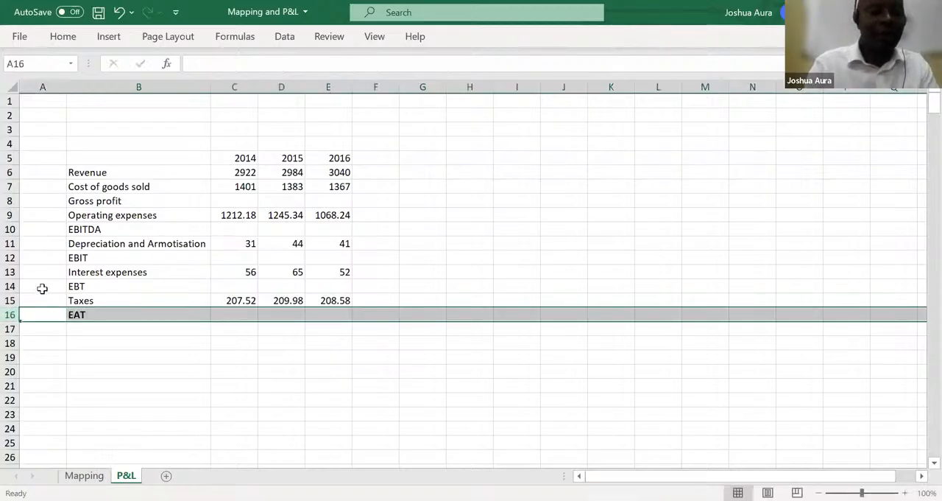
click(10, 286)
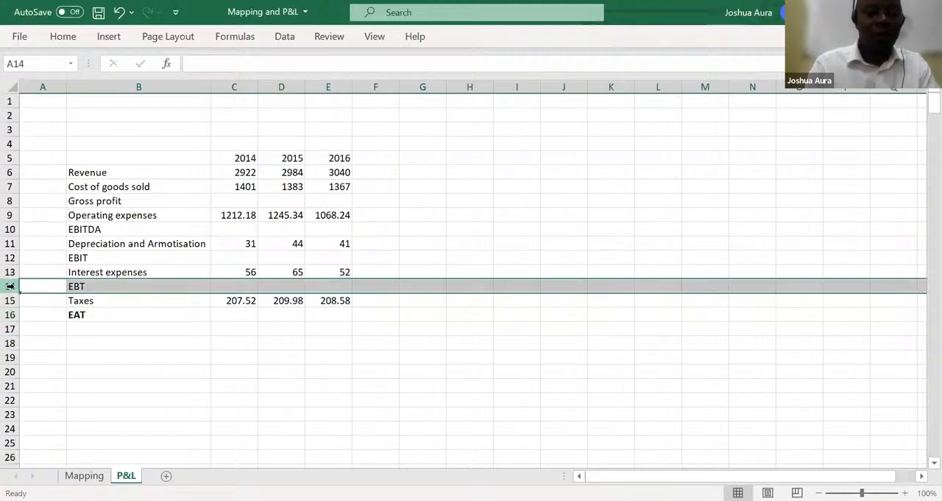
key(ctrl+b)
click(14, 257)
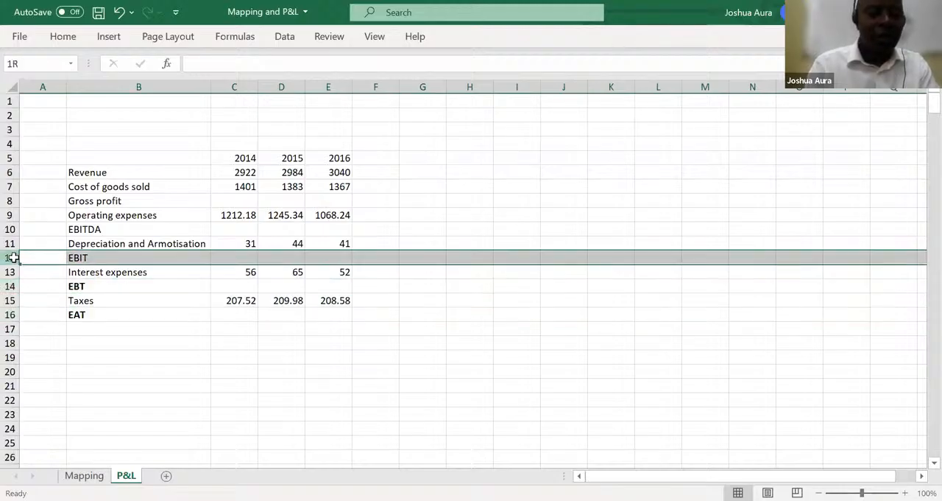
key(ctrl+b)
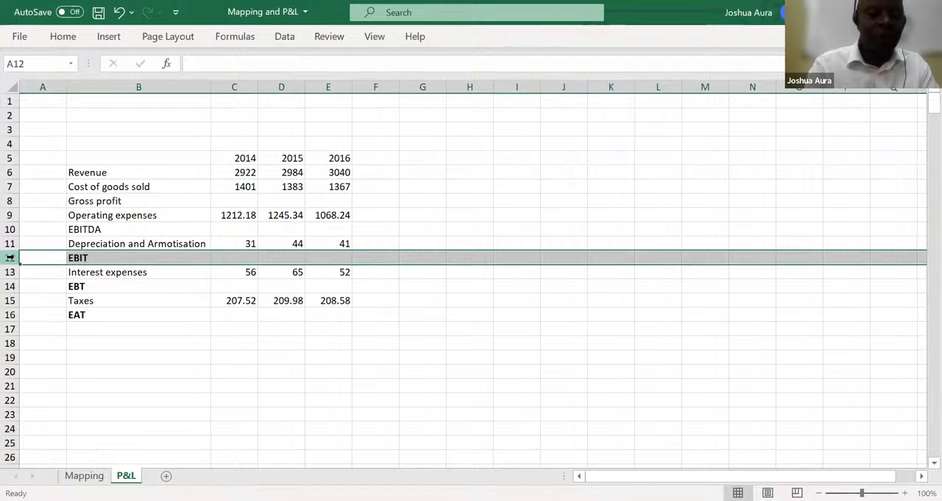
click(10, 229)
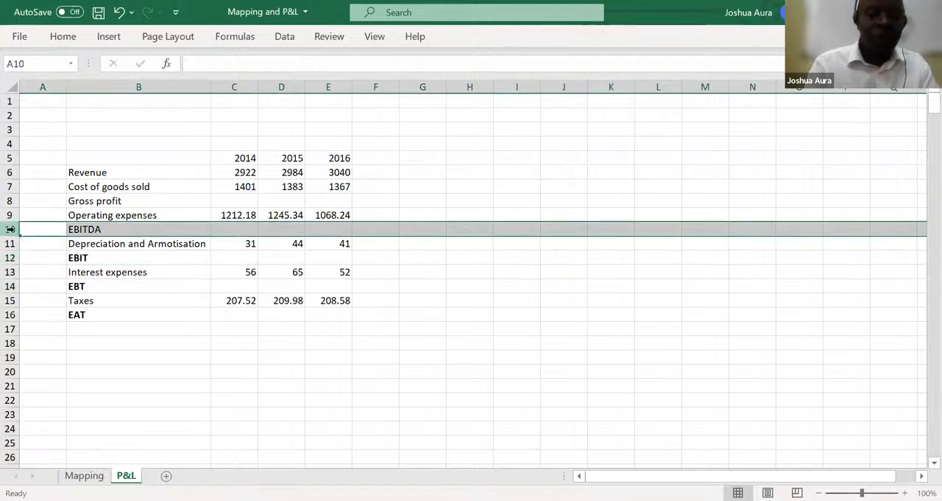
key(ctrl+b)
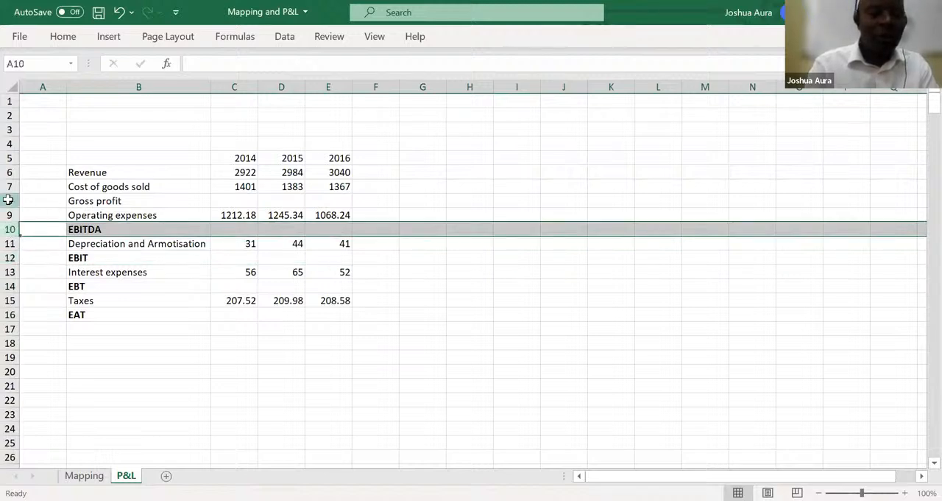
click(8, 200)
key(ctrl+b)
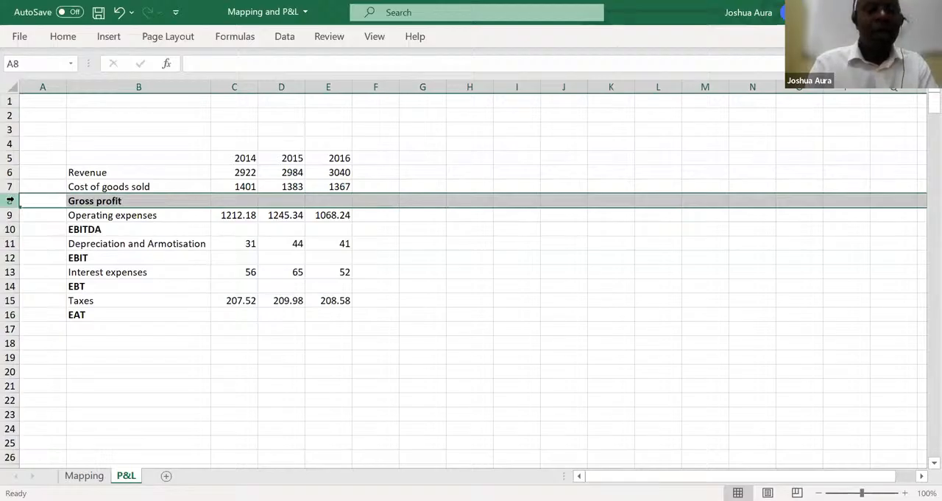
Calculate 2014 Gross profit in C8 as Revenue minus Cost of goods sold with =C6-C7
click(233, 199)
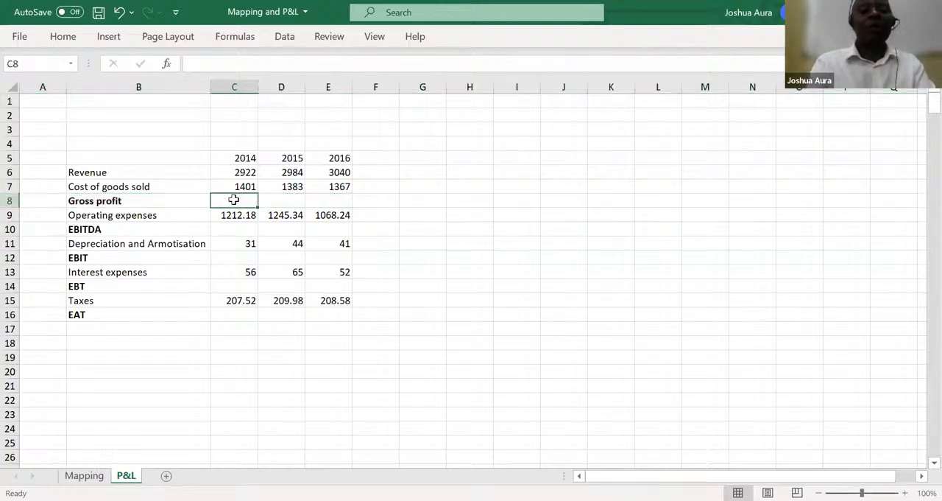
text(=)
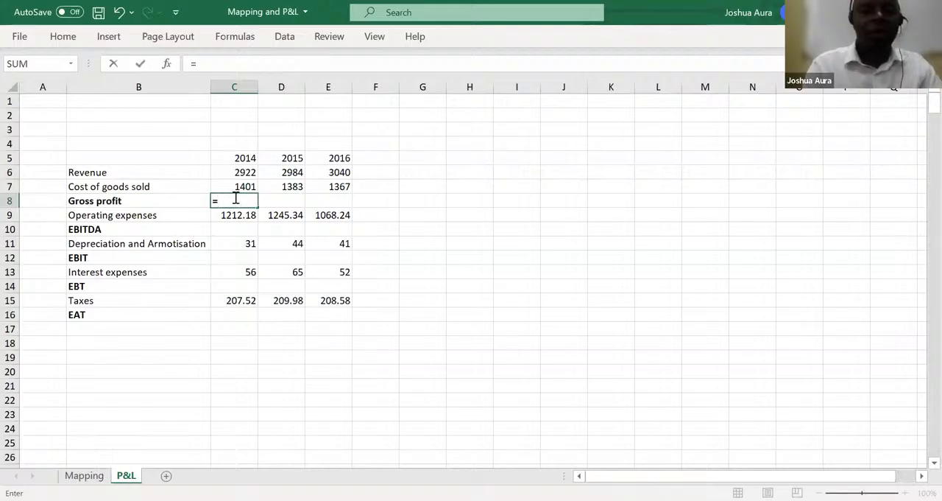
click(237, 171)
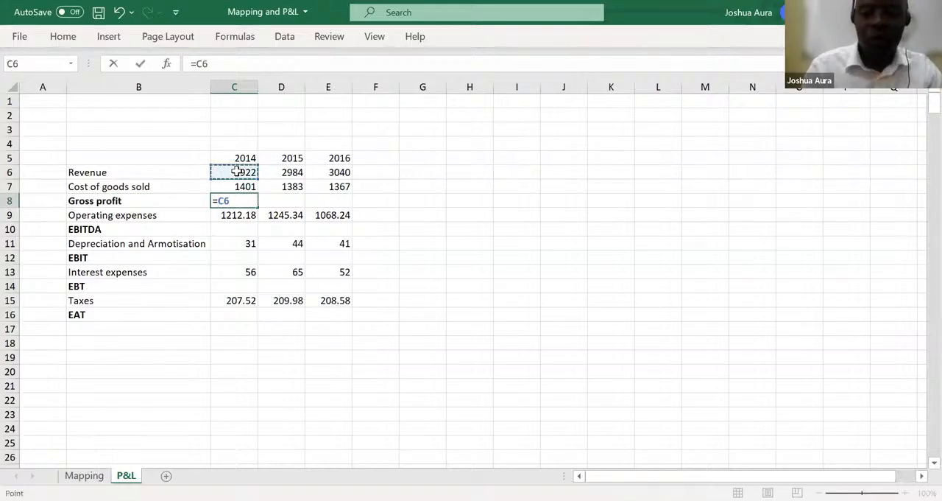
text(-)
click(239, 185)
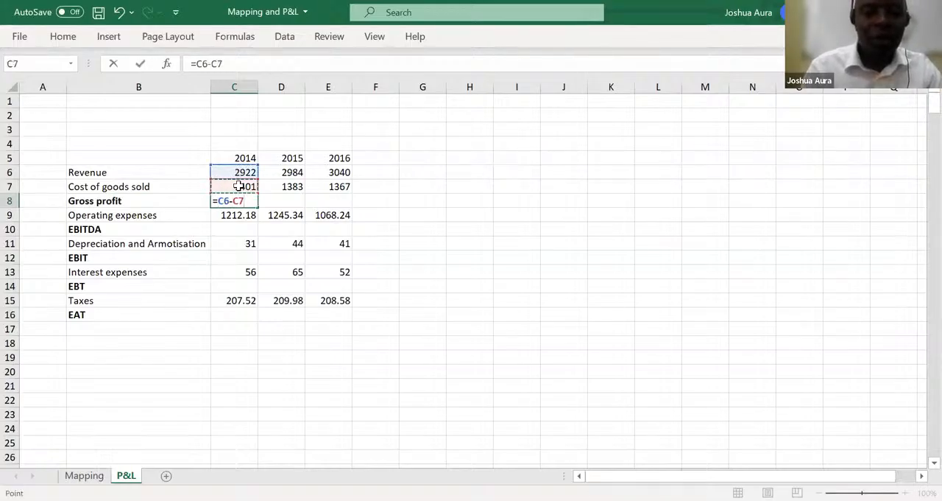
key(Return)
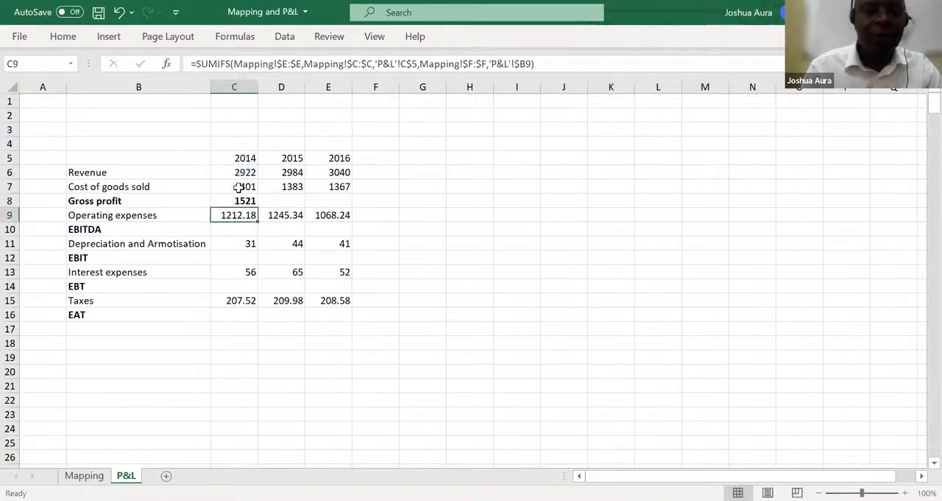
Calculate 2014 EBITDA in C10 as Gross profit minus Operating expenses with =C8-C9
click(244, 229)
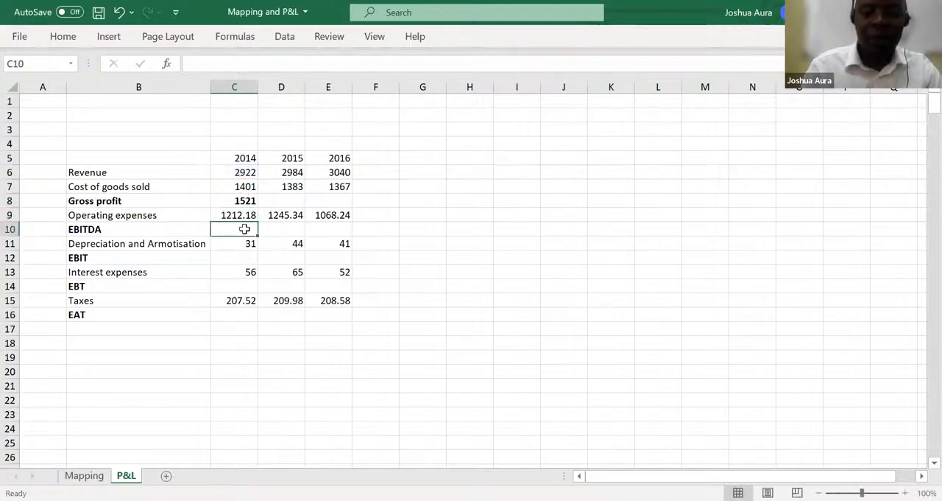
text(=)
click(247, 201)
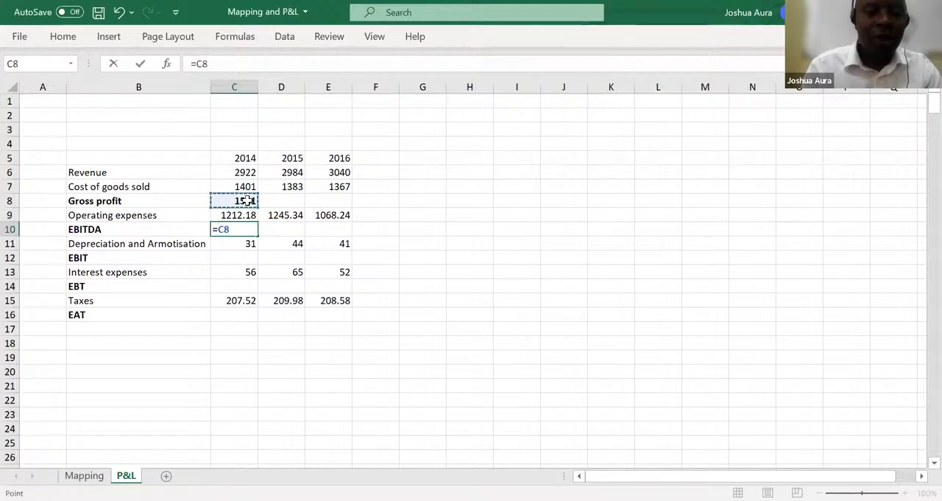
text(-)
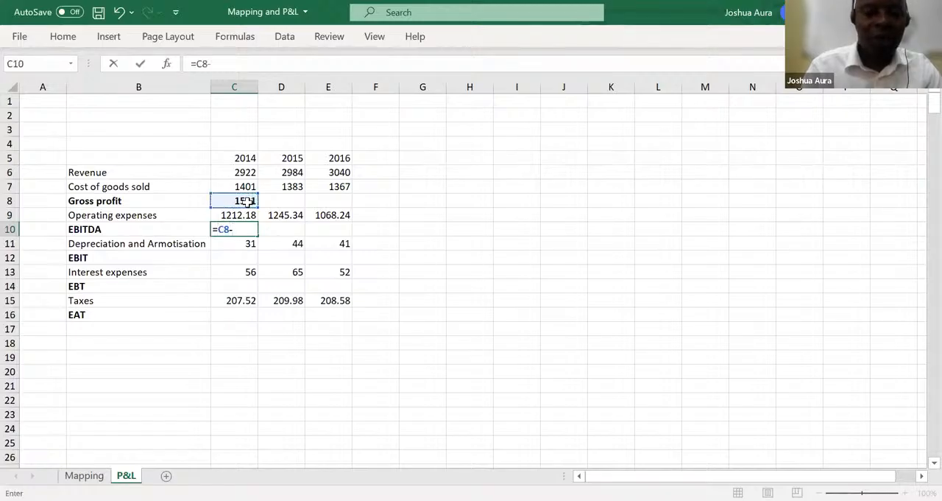
click(248, 215)
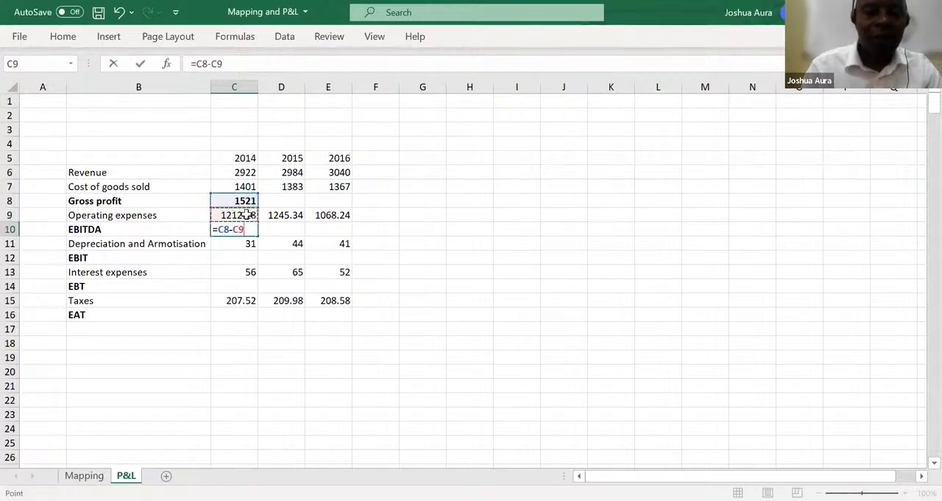
key(Return)
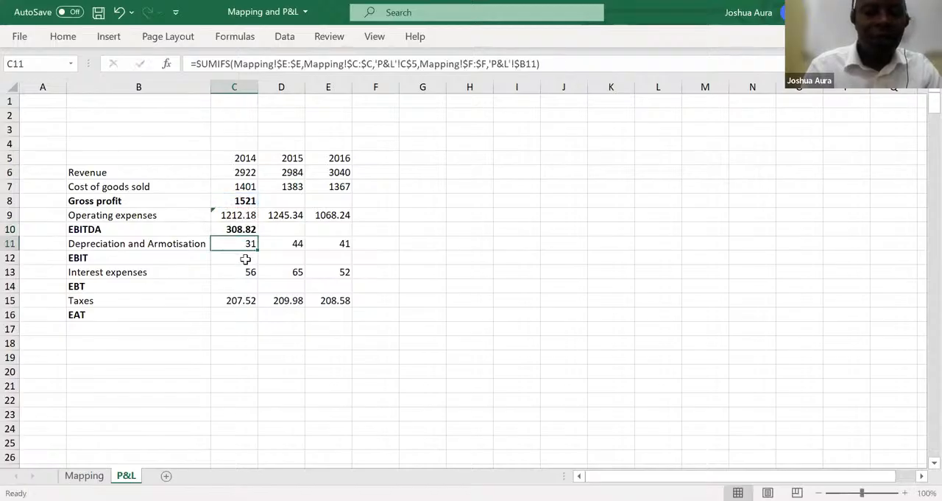
Calculate 2014 EBIT in C12 as EBITDA minus Depreciation and Armotisation with =C10-C11
click(245, 259)
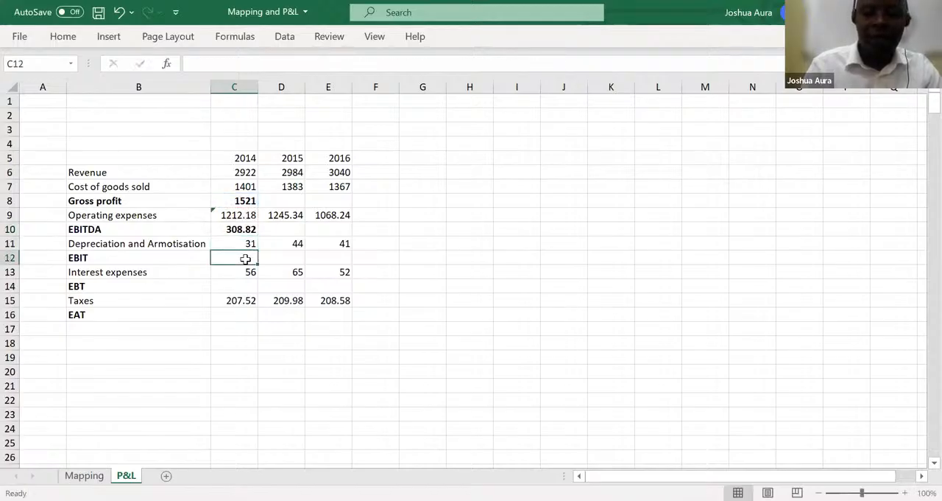
text(=)
click(241, 229)
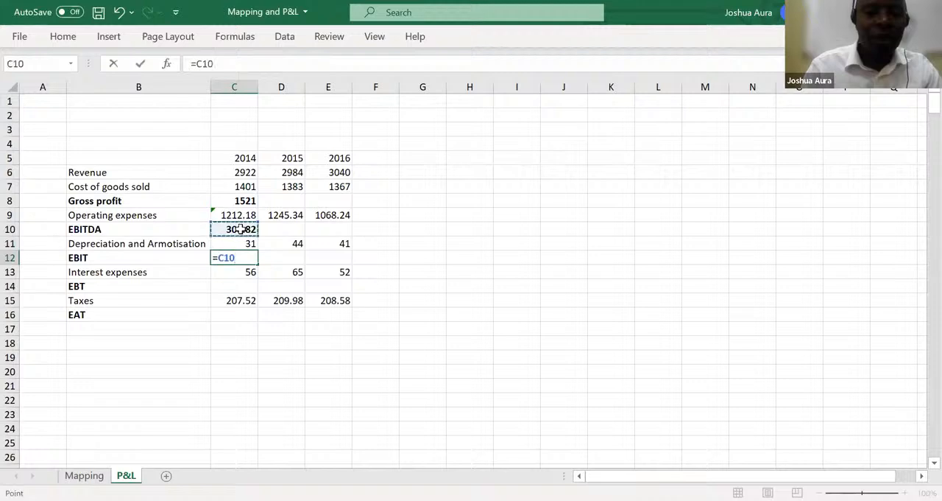
text(-)
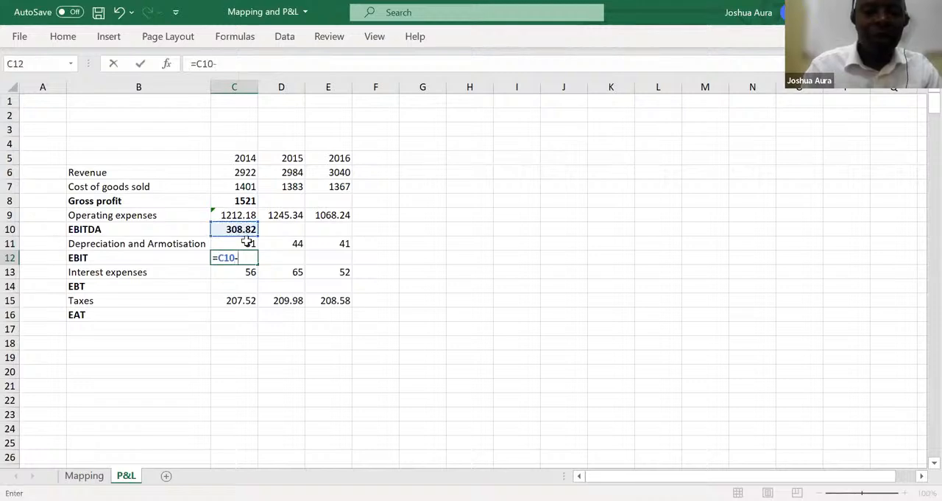
click(248, 243)
key(Return)
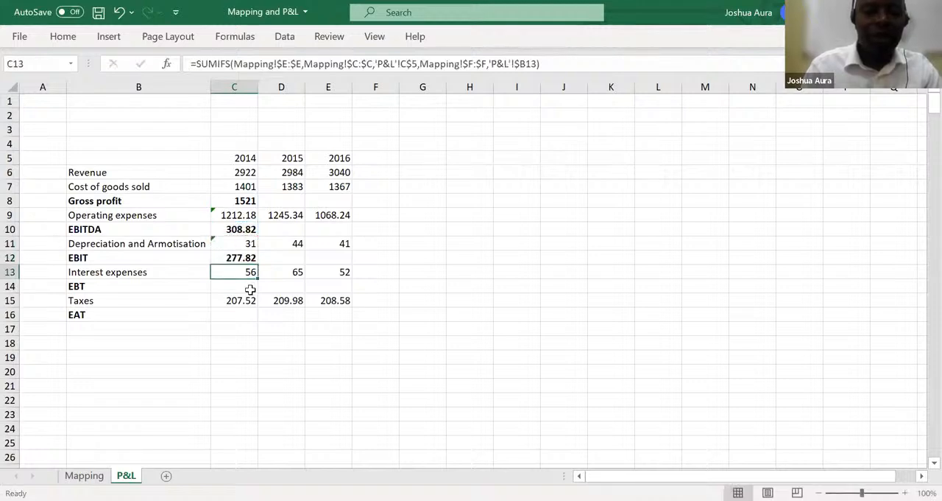
Calculate 2014 EBT in C14 as EBIT minus Interest expenses with =C12-C13
click(250, 290)
text(=)
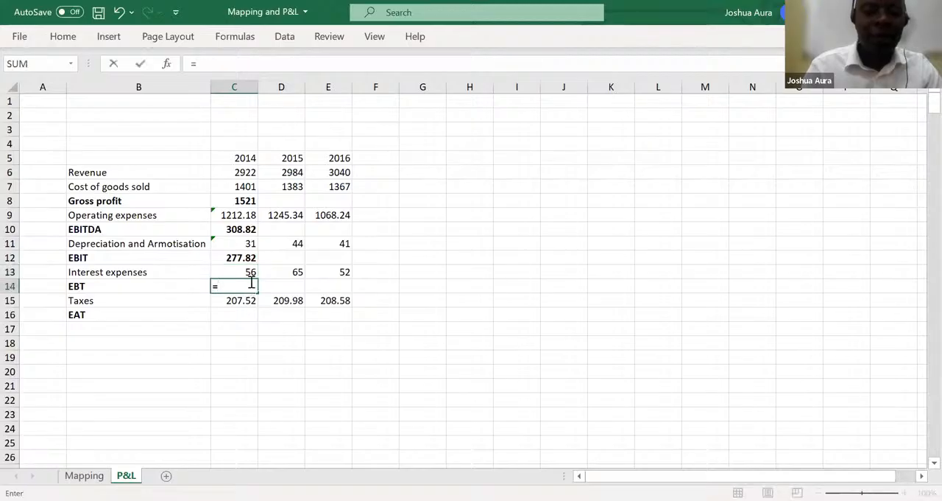
click(243, 255)
text(-)
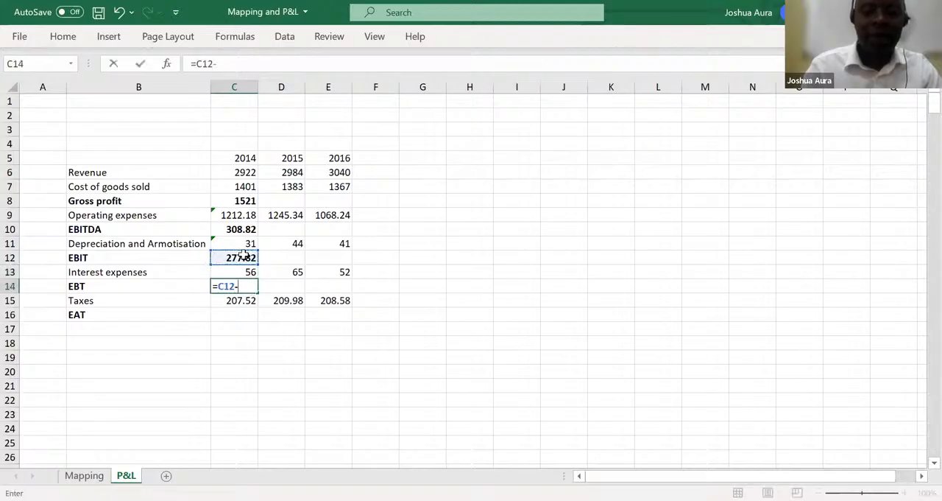
click(247, 270)
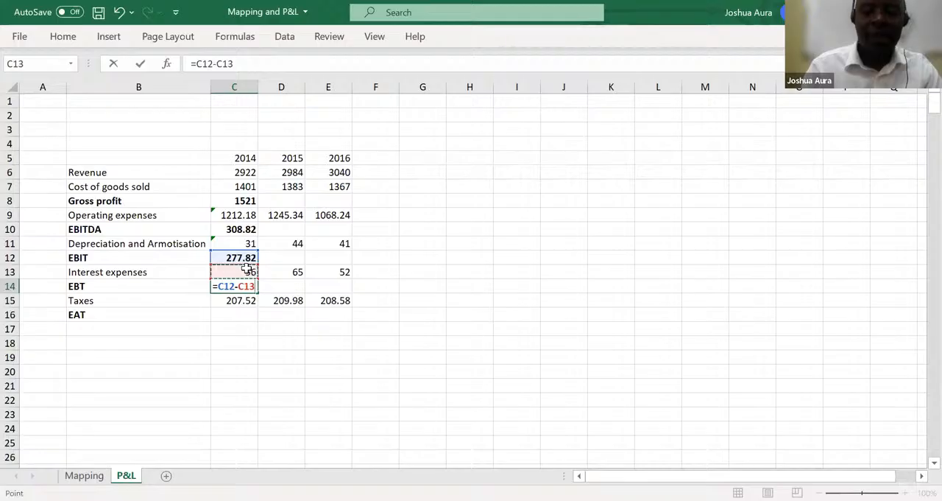
key(Return)
Calculate 2014 EAT in C16 as EBT minus Taxes with =C14-C15
click(247, 310)
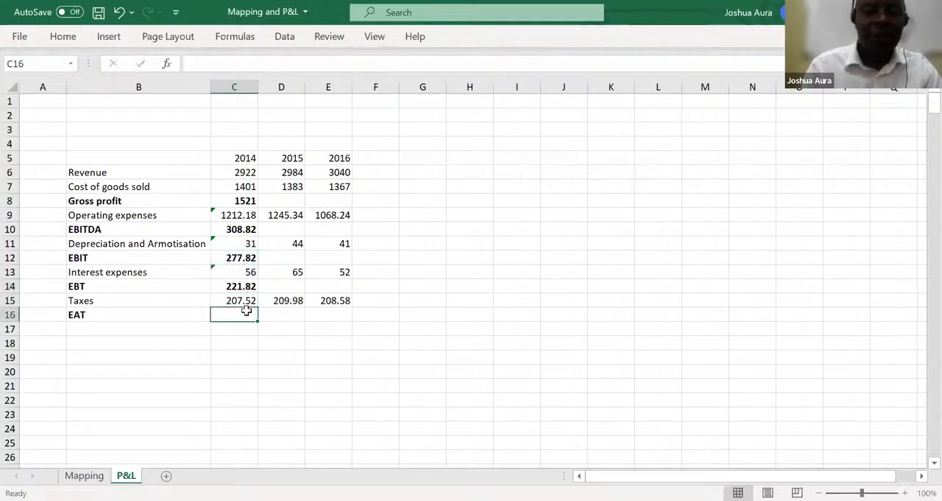
text(=)
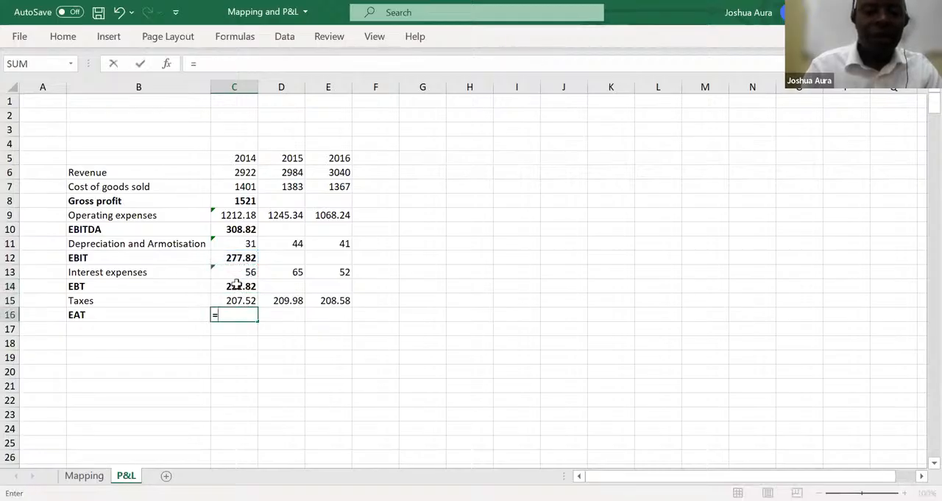
click(234, 286)
text(=C14)
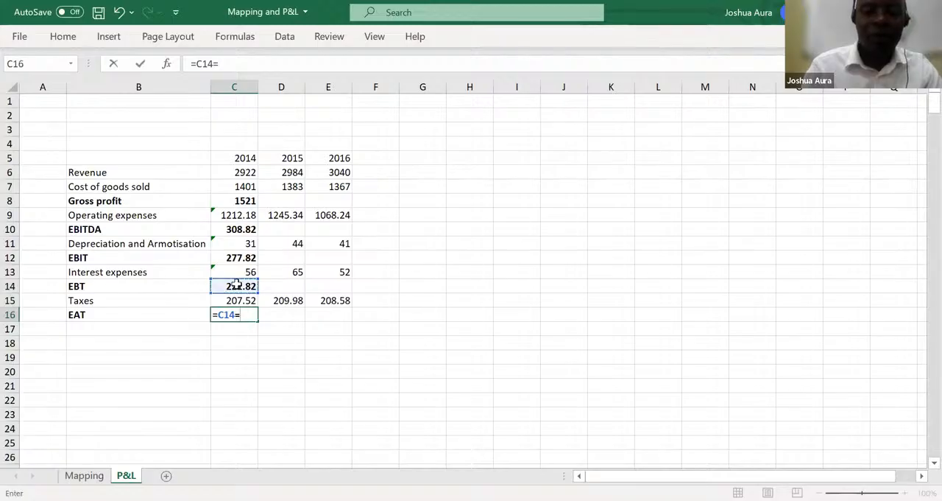
text(-)
click(239, 298)
key(Return)
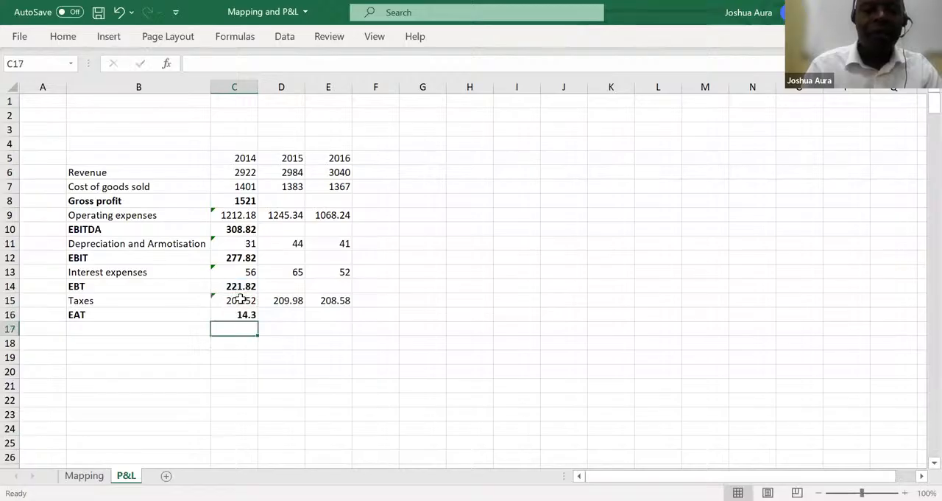
Fill the 2014 Gross profit (C8) and EBITDA (C10) formulas across to 2015 and 2016
click(241, 200)
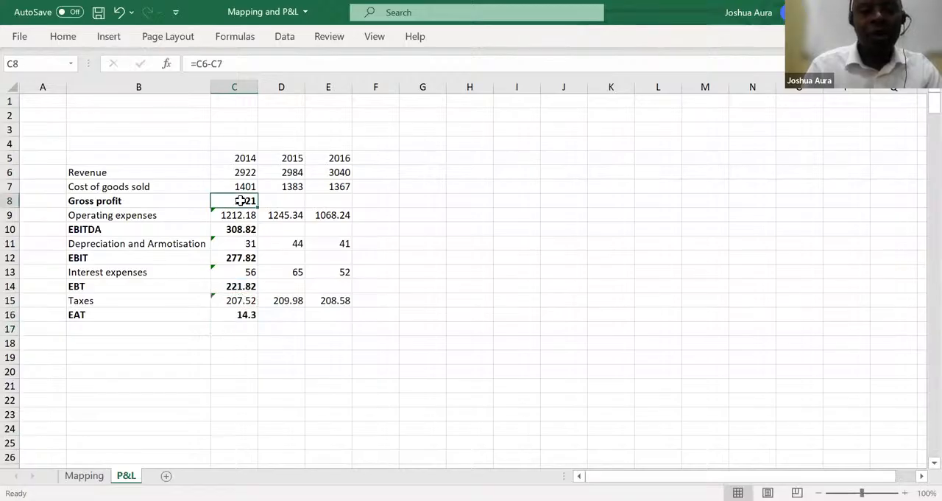
drag(241, 200, 330, 202)
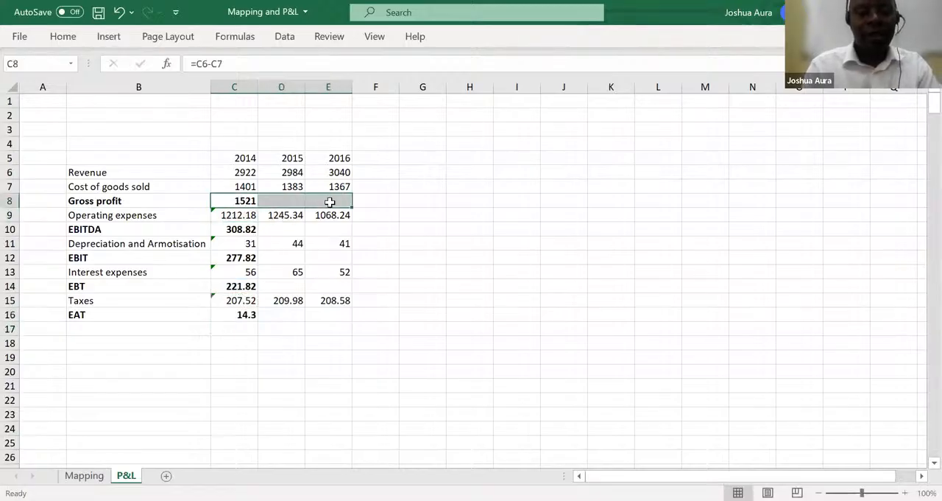
key(ctrl+r)
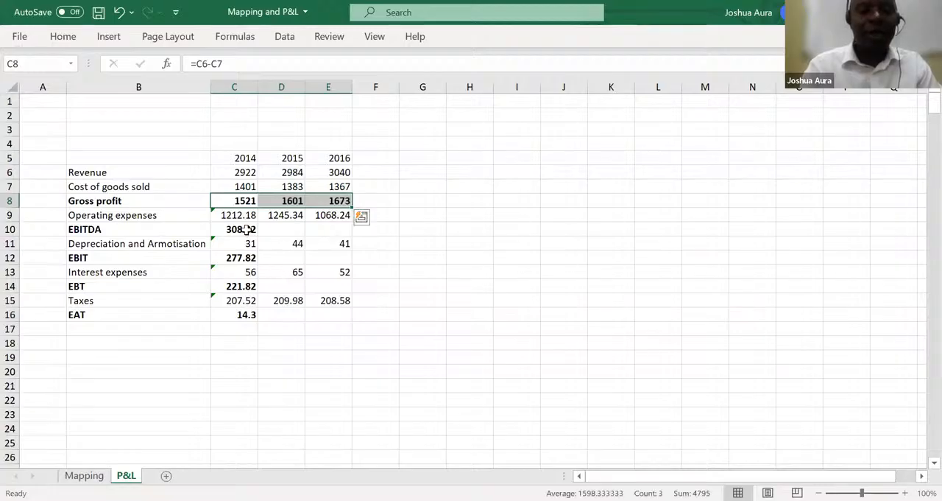
click(246, 229)
drag(246, 229, 341, 235)
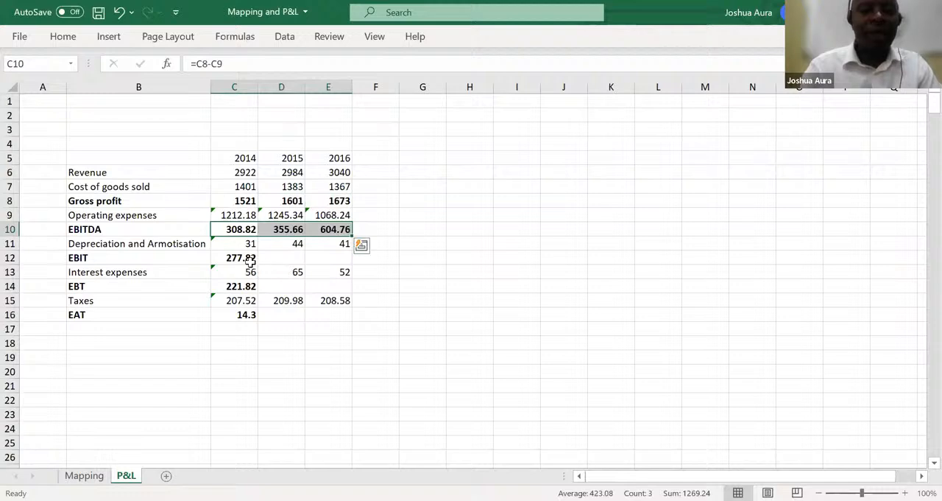
Fill the 2014 EBIT formula in C12 across to 2015 and 2016
click(246, 258)
double_click(247, 257)
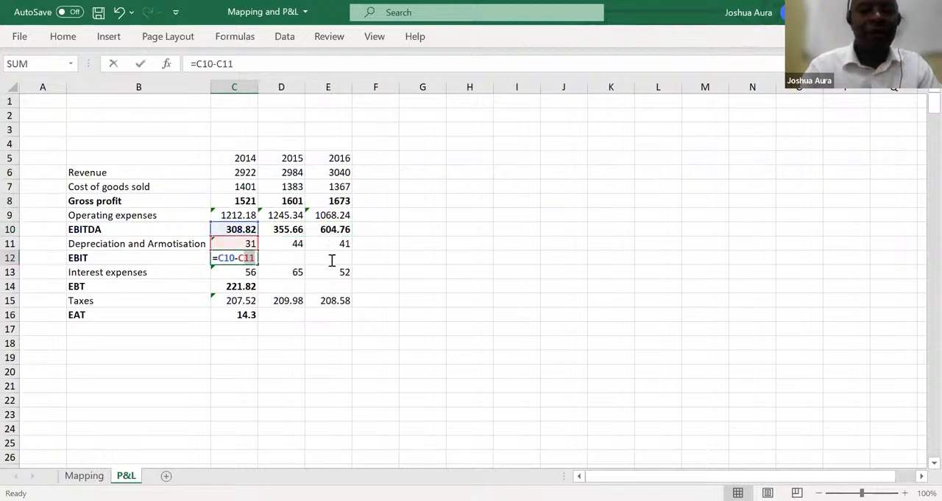
click(282, 258)
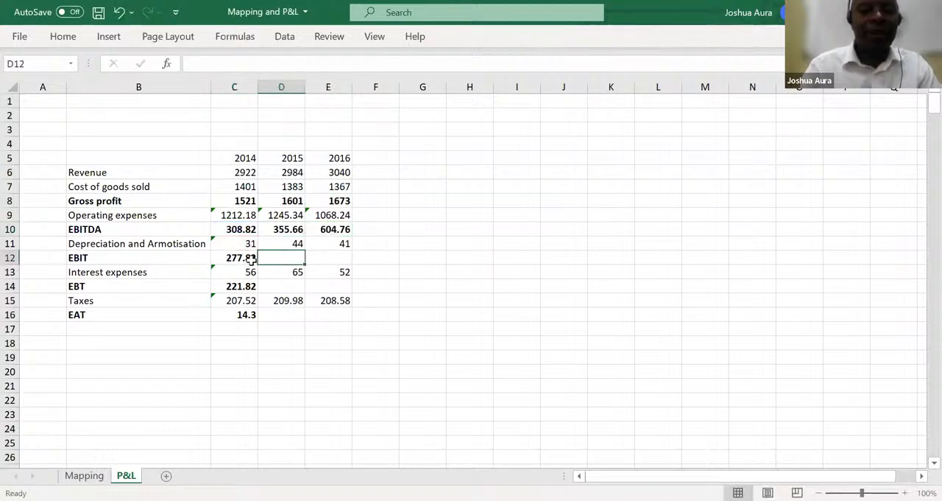
drag(250, 259, 340, 258)
key(ctrl+r)
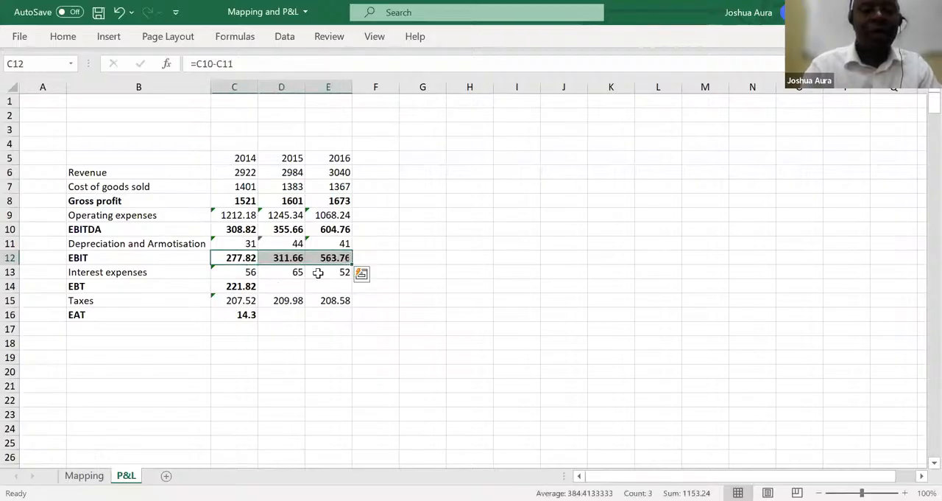
Fill the 2014 EBT (C14) and EAT (C16) formulas across to 2015 and 2016
click(250, 287)
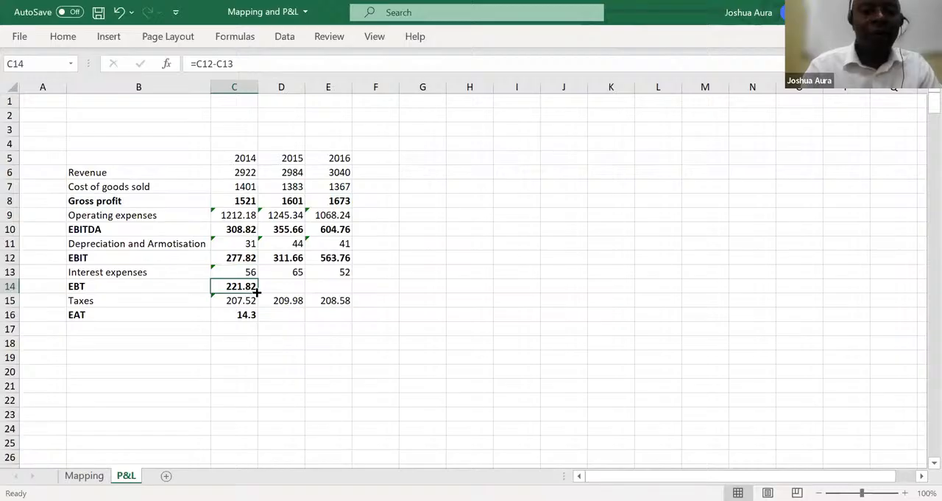
drag(256, 292, 344, 292)
click(249, 314)
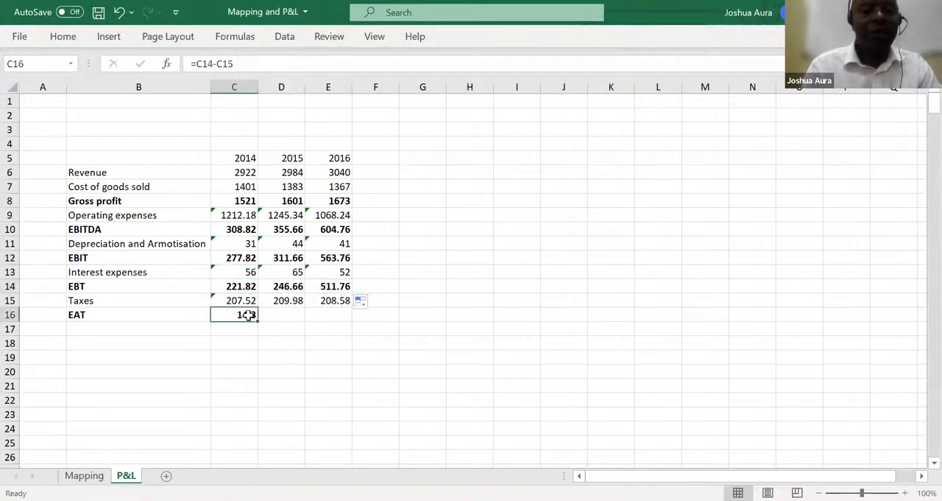
drag(259, 322, 356, 322)
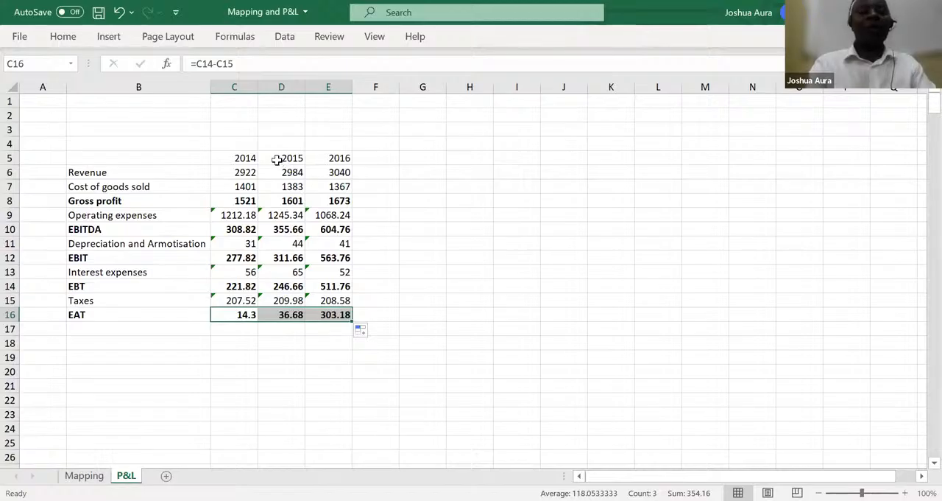
Convert the P&L range B5:E16 into a table with headers
click(229, 359)
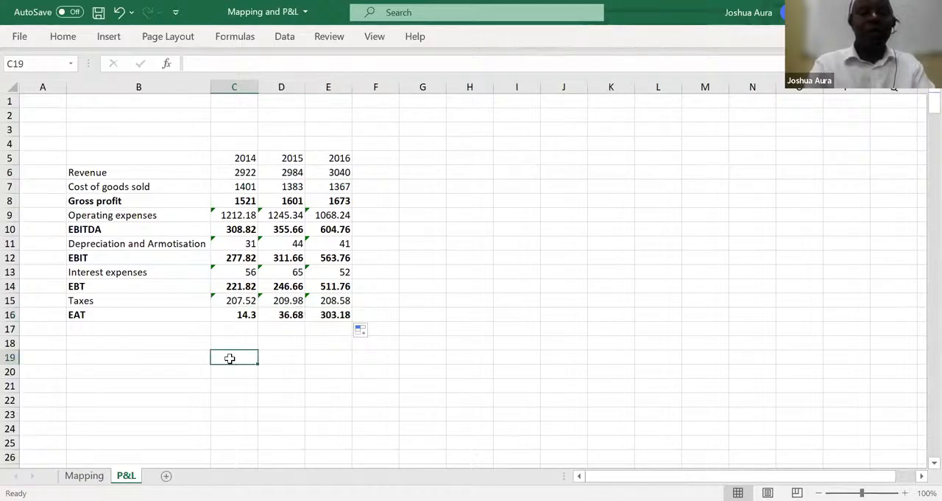
key(ctrl+t)
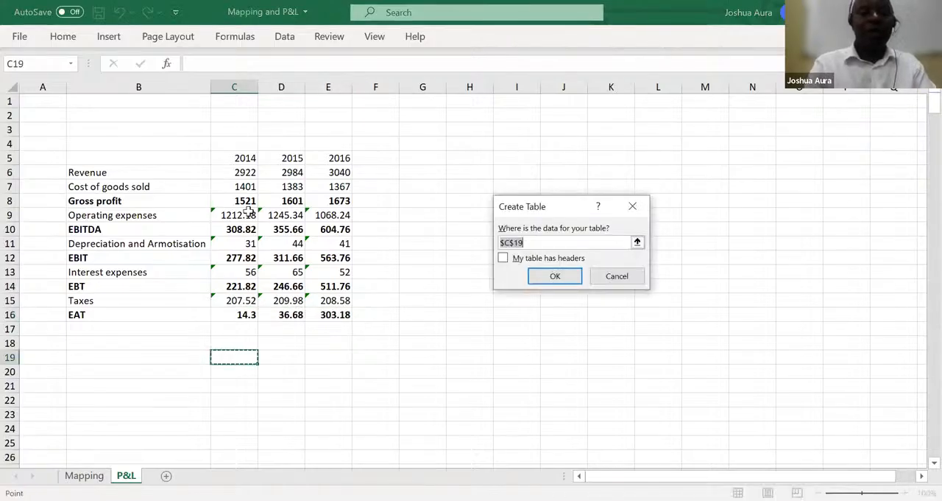
click(118, 156)
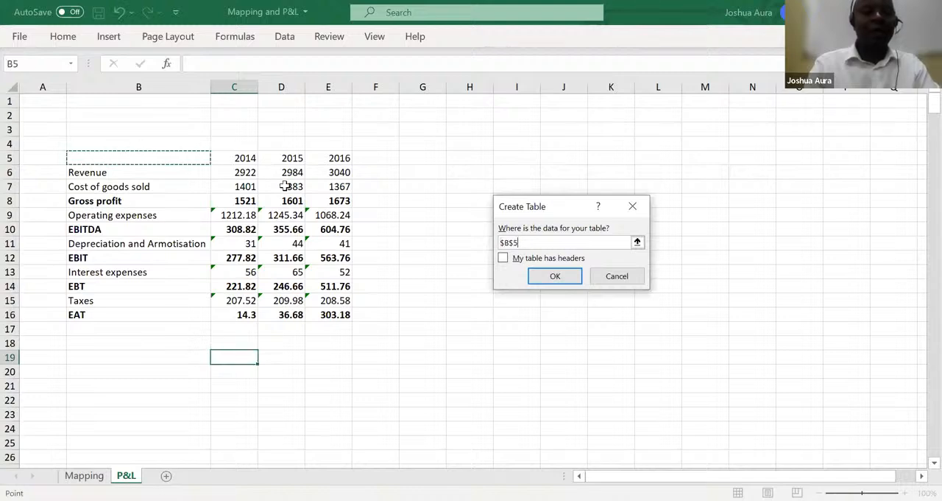
shift+click(324, 316)
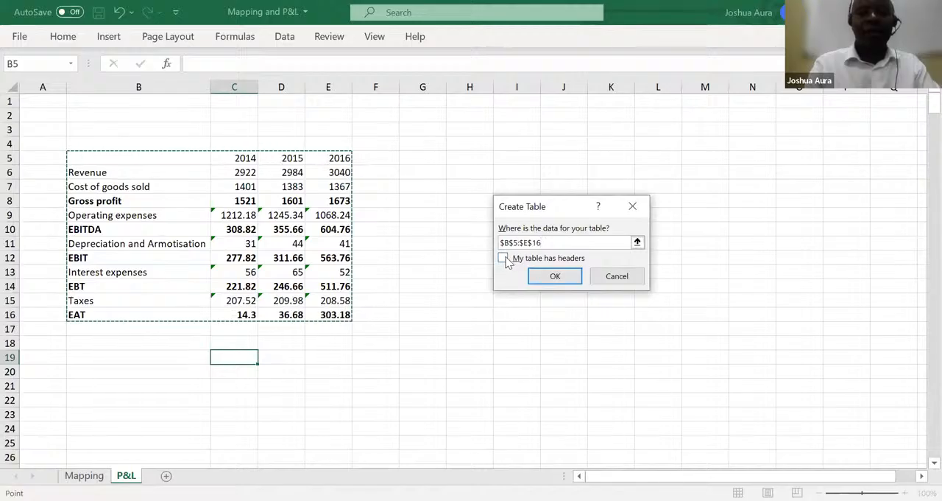
click(505, 258)
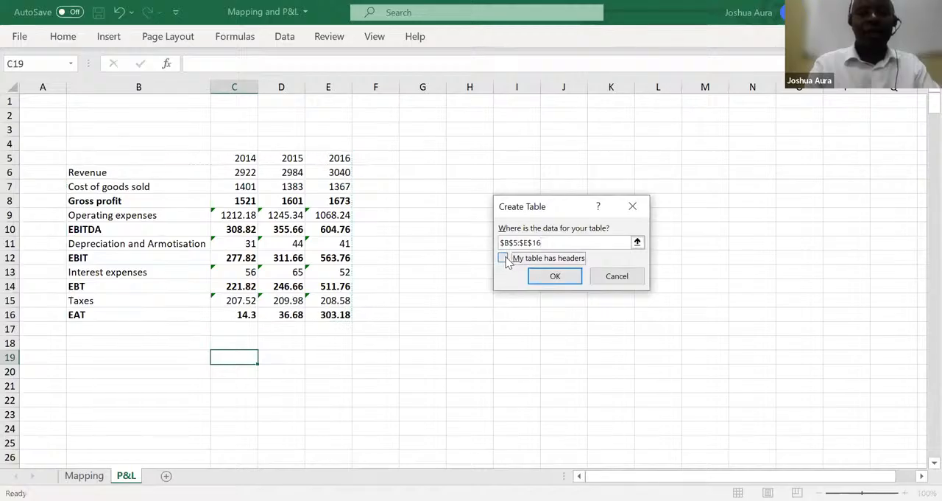
click(545, 277)
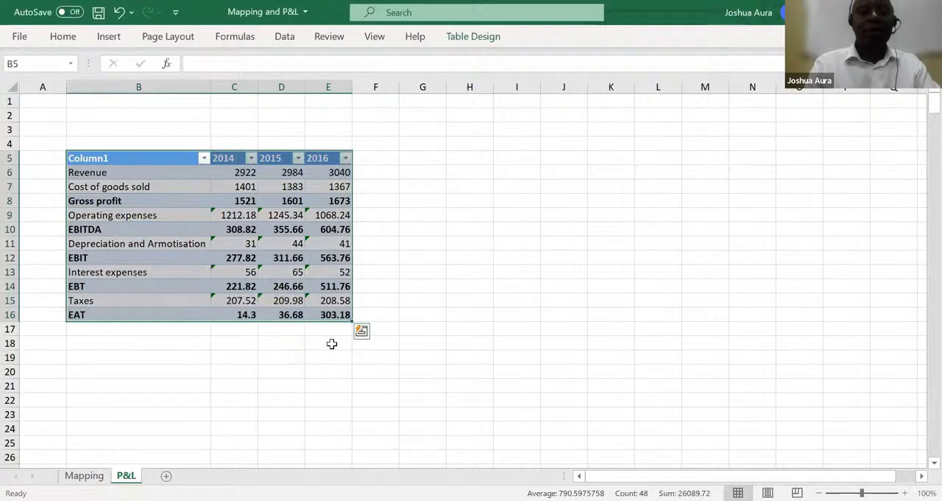
click(296, 361)
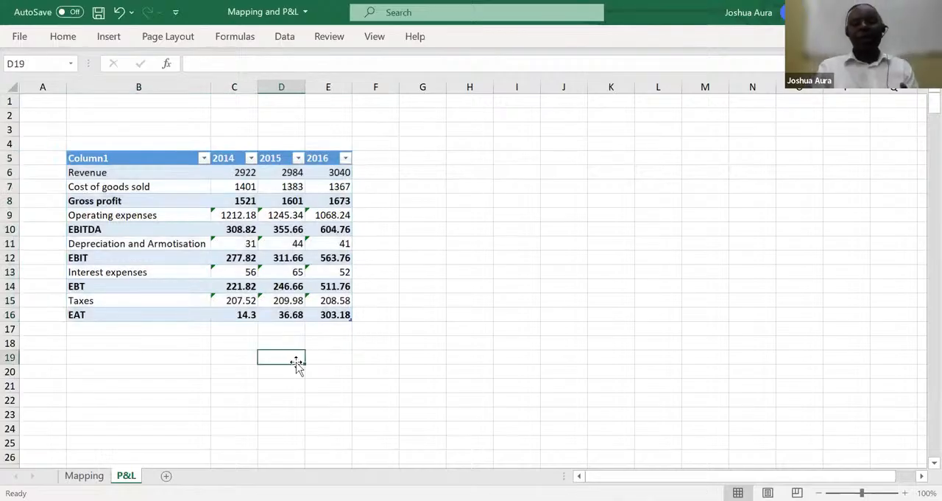